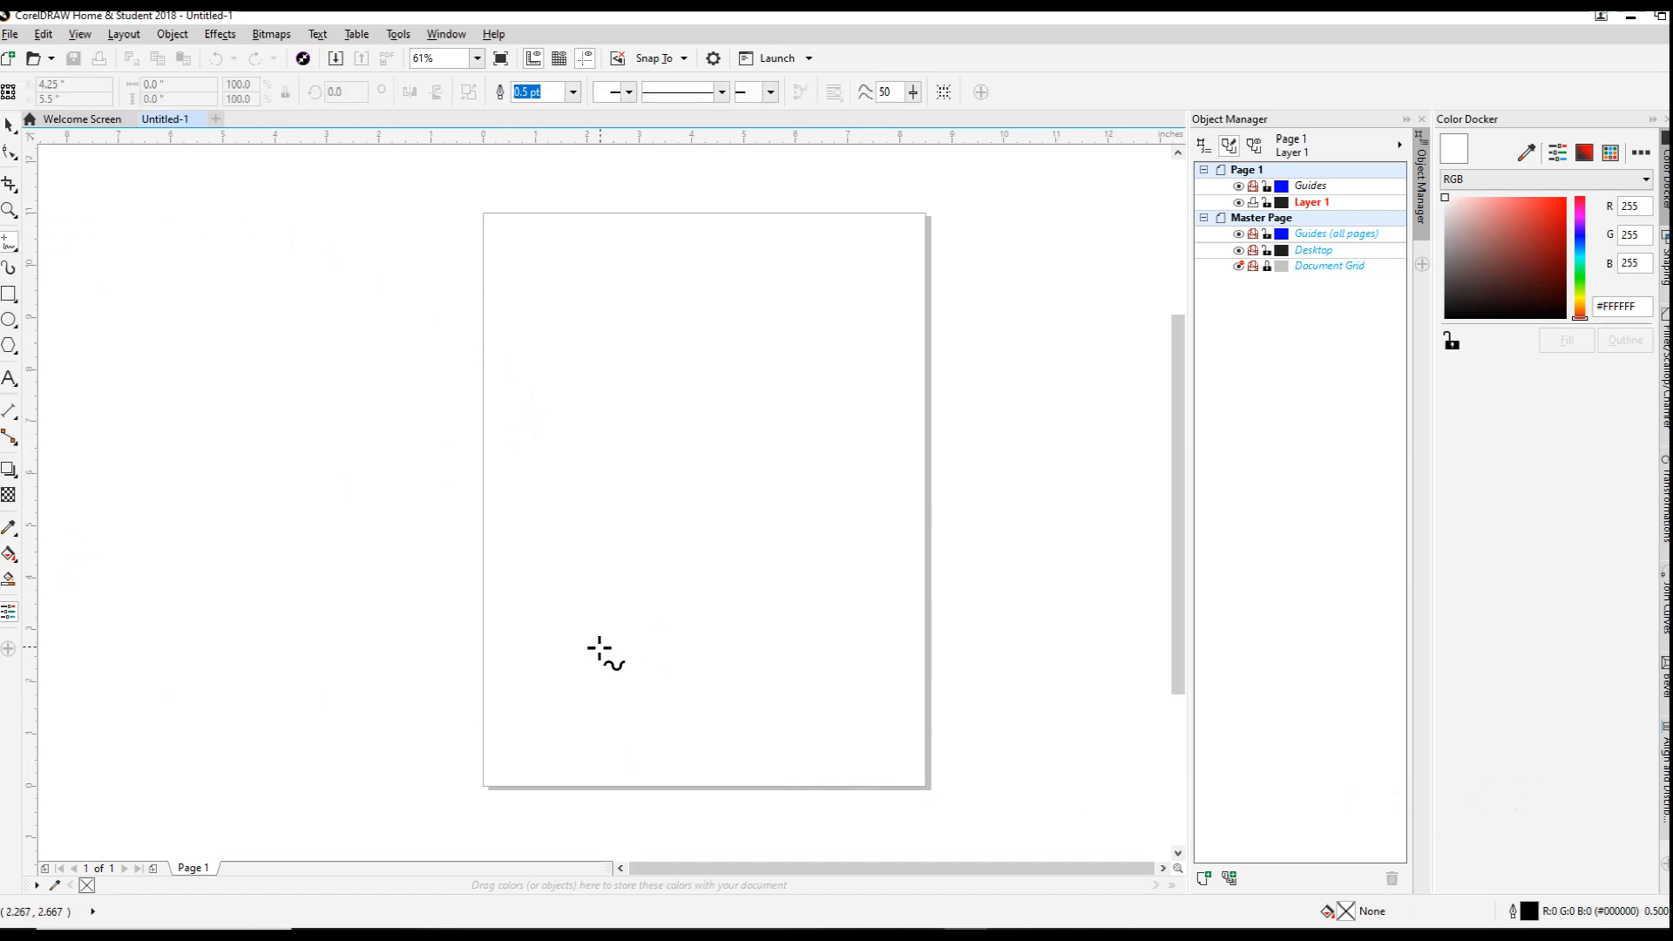
- Draw an open zigzag curve with the Bézier tool, including one rounded arch between the straight segments
left_click(11, 255)
left_click(52, 270)
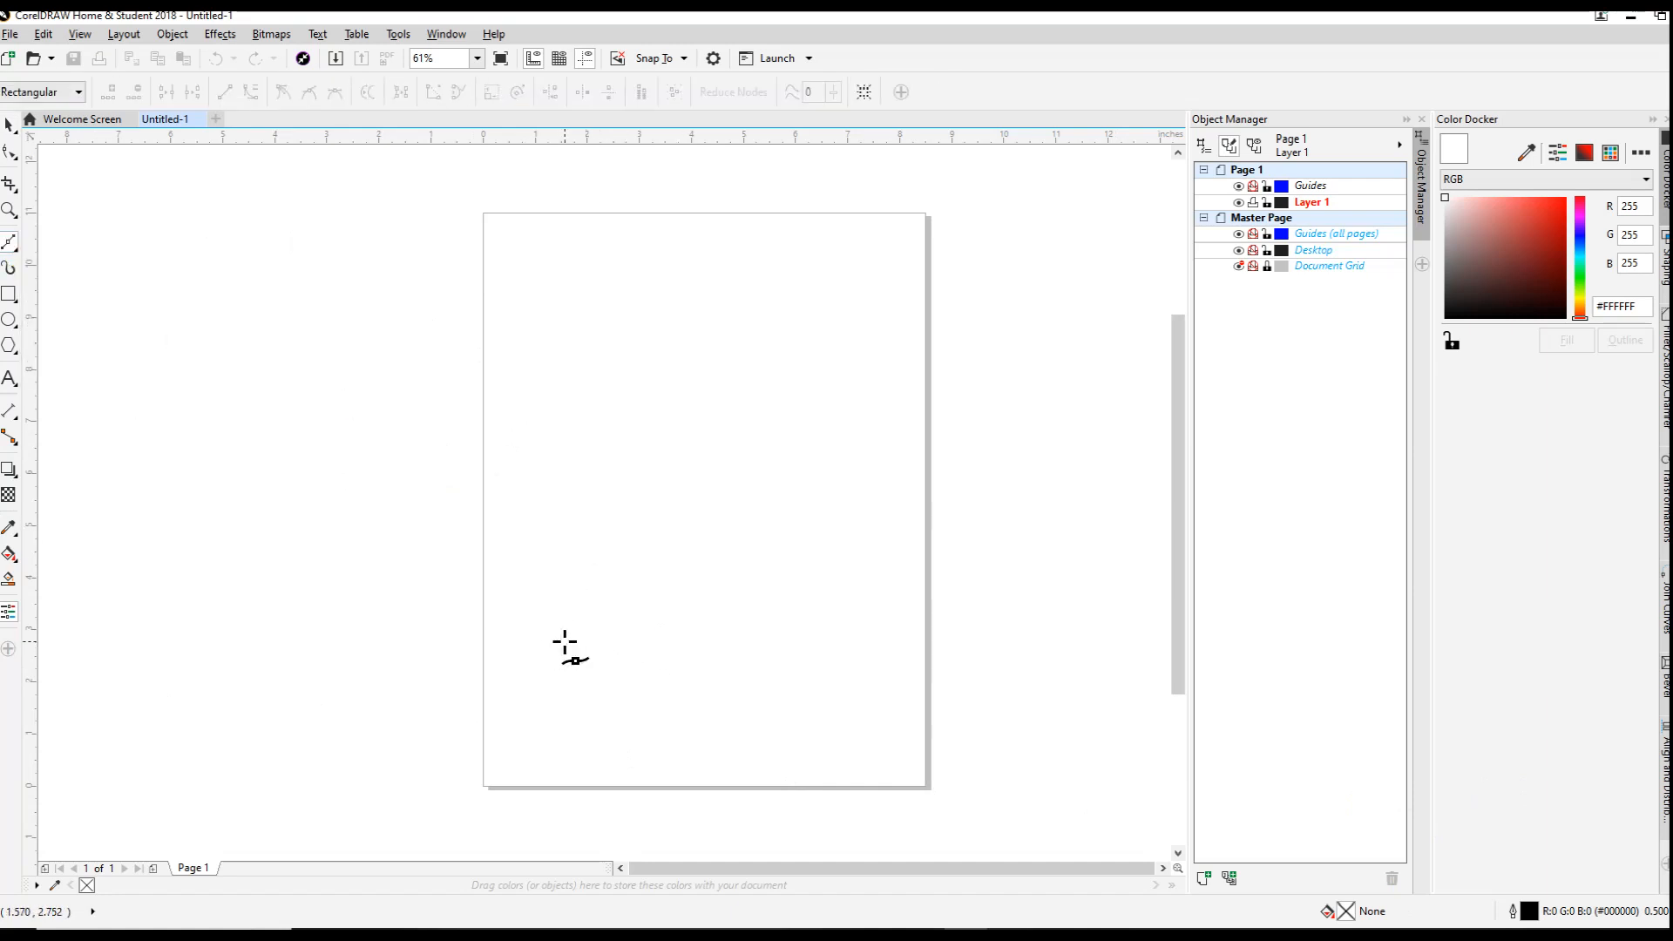
left_click(564, 600)
left_click(532, 539)
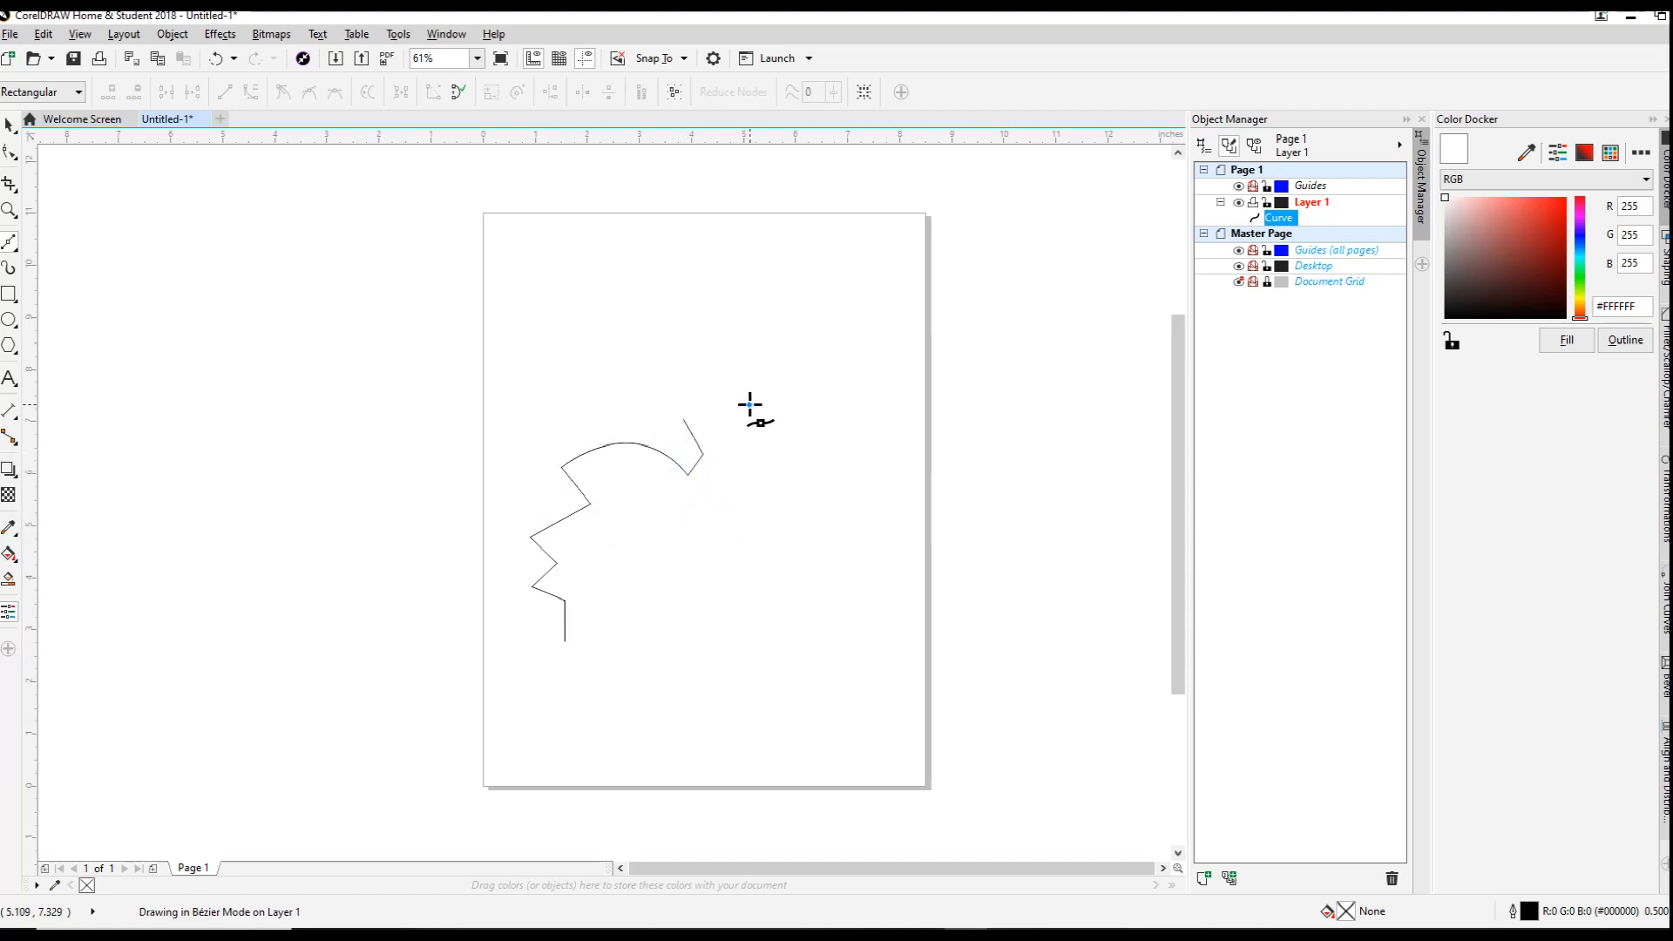
- Set the outline width of the zigzag curve to 12 pt
left_click(10, 124)
scroll(609, 479, "down", 3)
key("shift+F2")
left_click(572, 91)
left_click(546, 272)
scroll(505, 406, "down", 2)
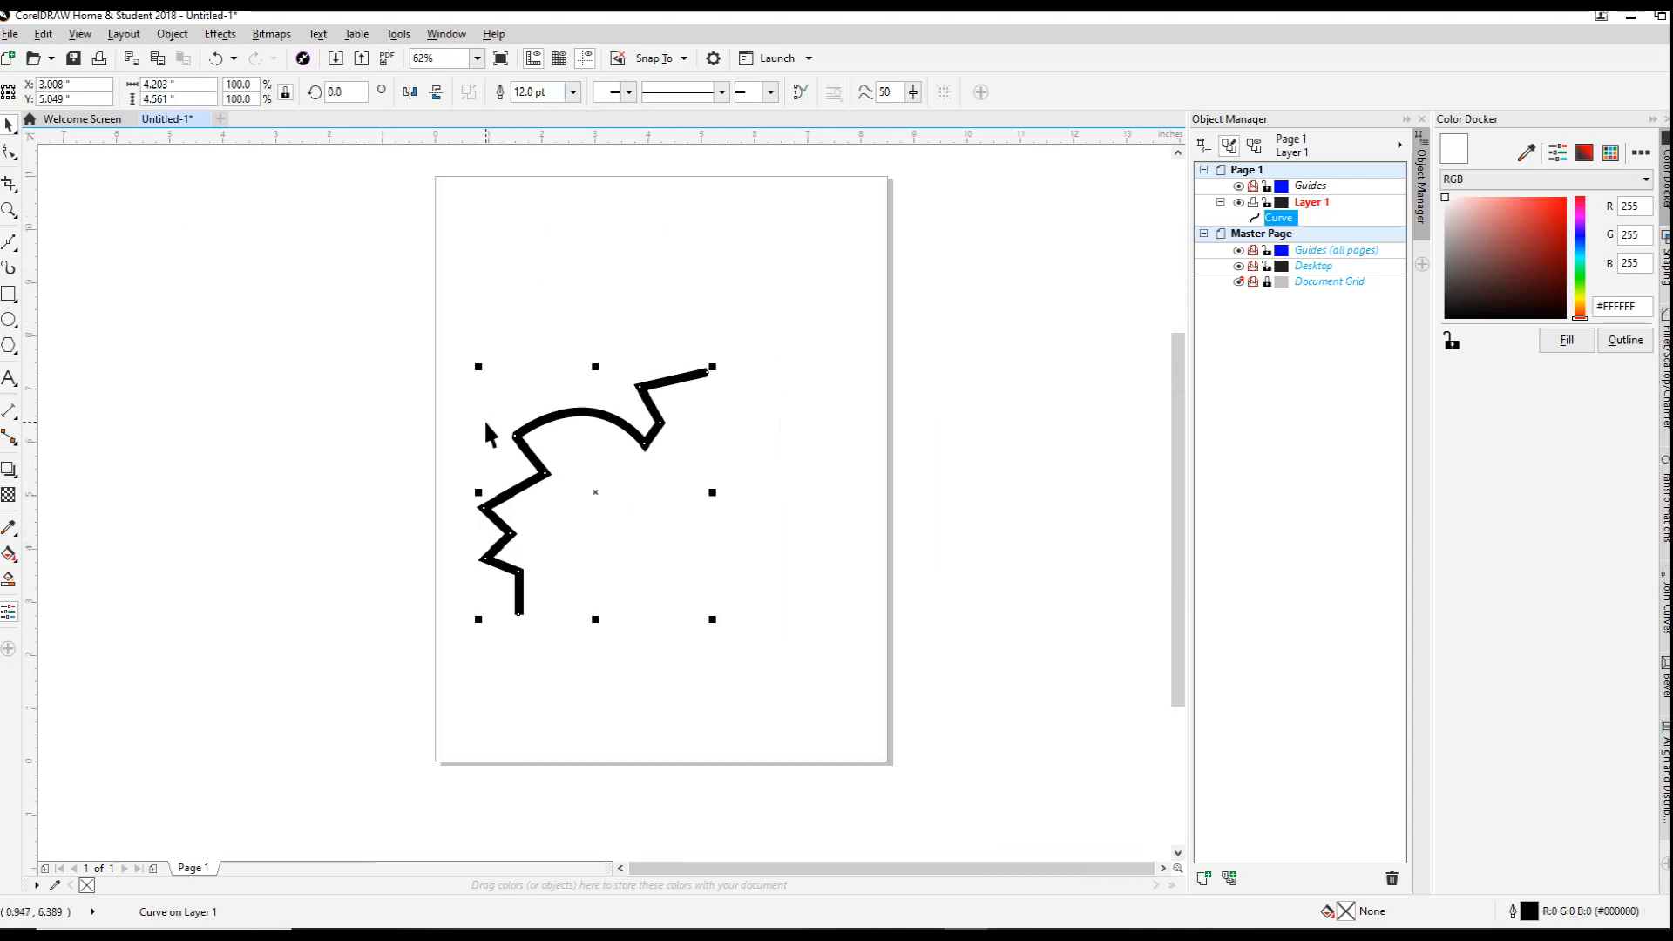
- Convert the zigzag curve's outline to an object and give the resulting shape a Hairline outline
left_click(172, 34)
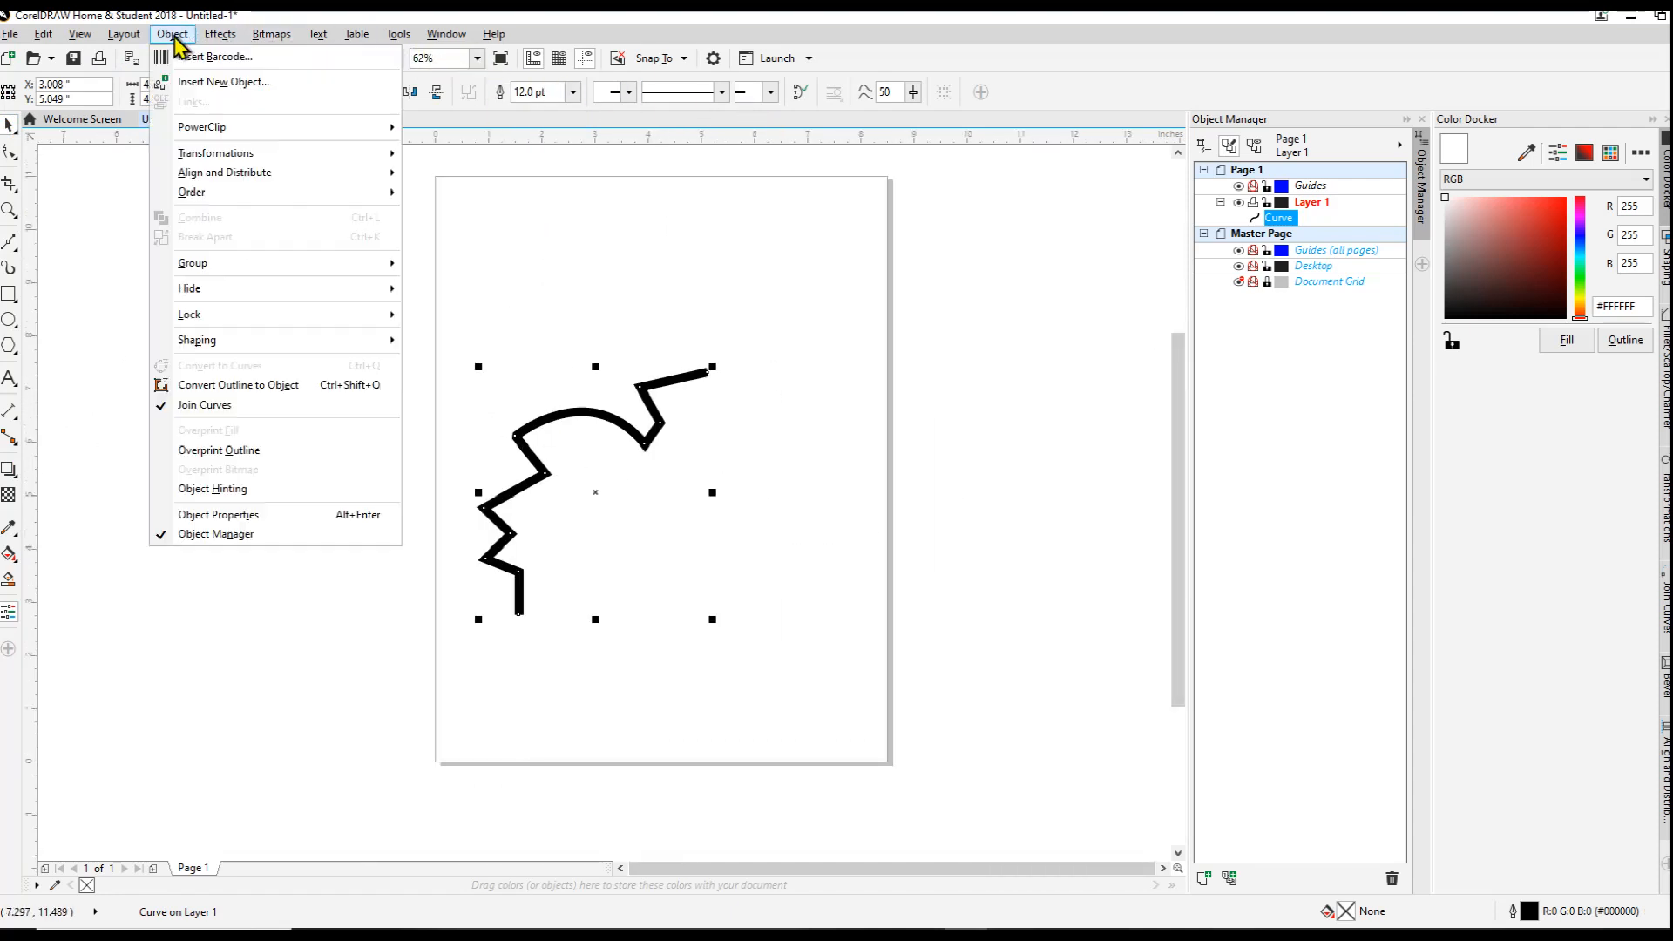
left_click(296, 384)
left_click(573, 91)
left_click(553, 122)
scroll(584, 444, "up", 2)
scroll(456, 430, "down", 2)
scroll(488, 504, "up", 2)
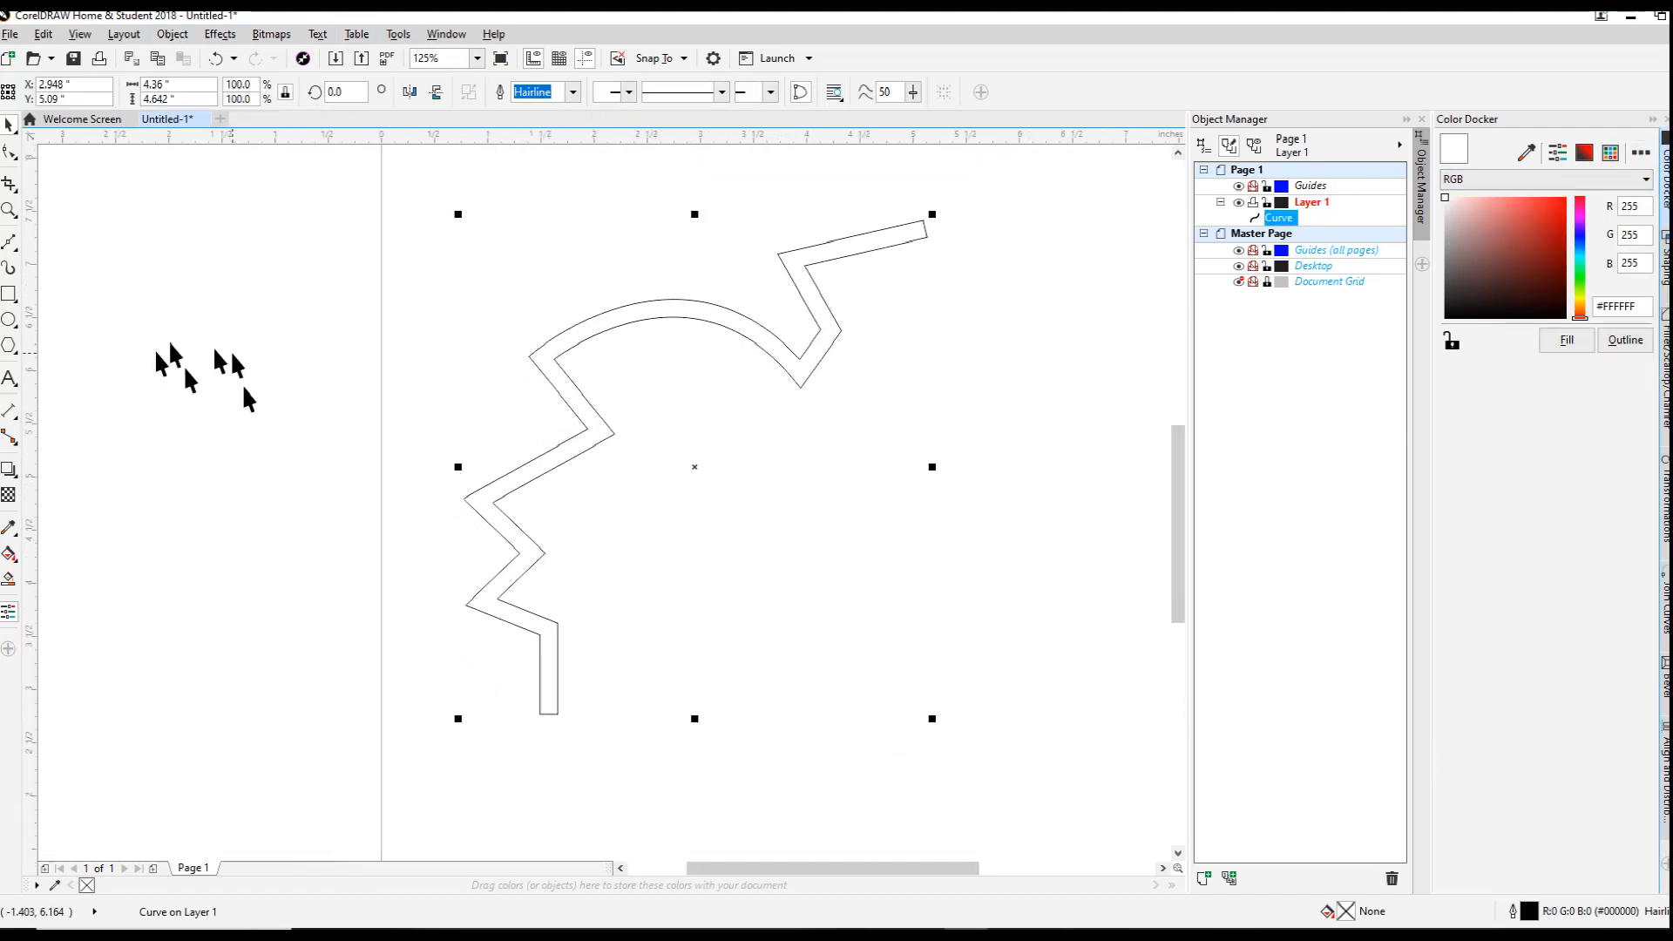
- Start saving the drawing as a new file in the SVG - Scalable Vector Graphics format
left_click(10, 34)
left_click(63, 228)
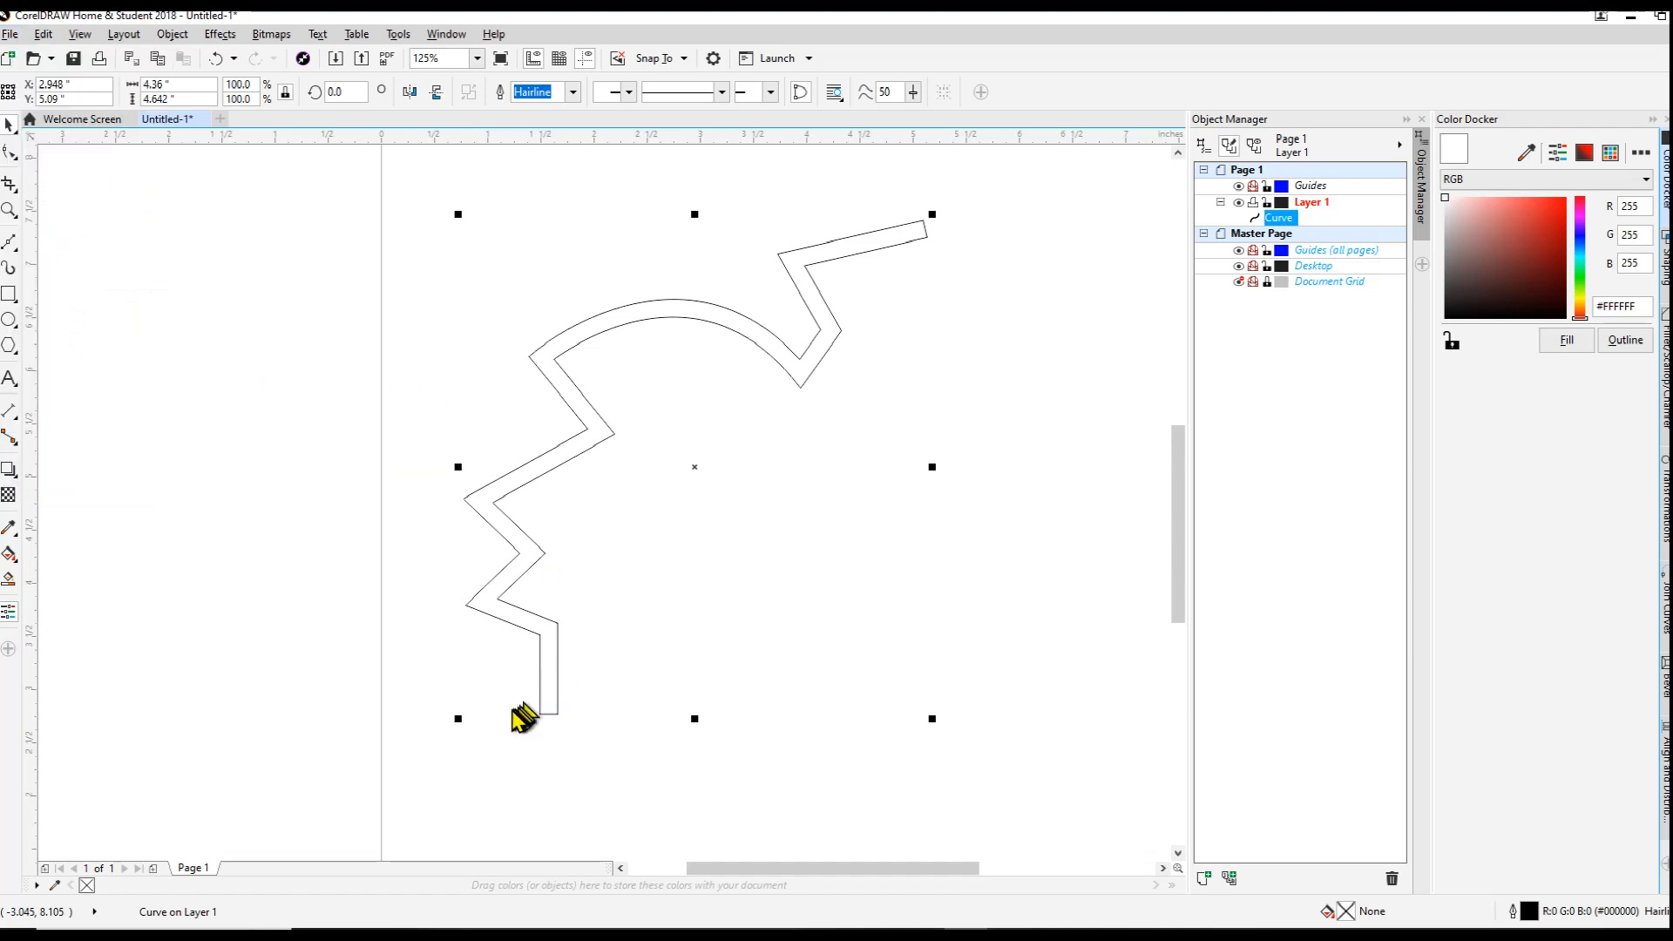
left_click(149, 725)
left_click(206, 408)
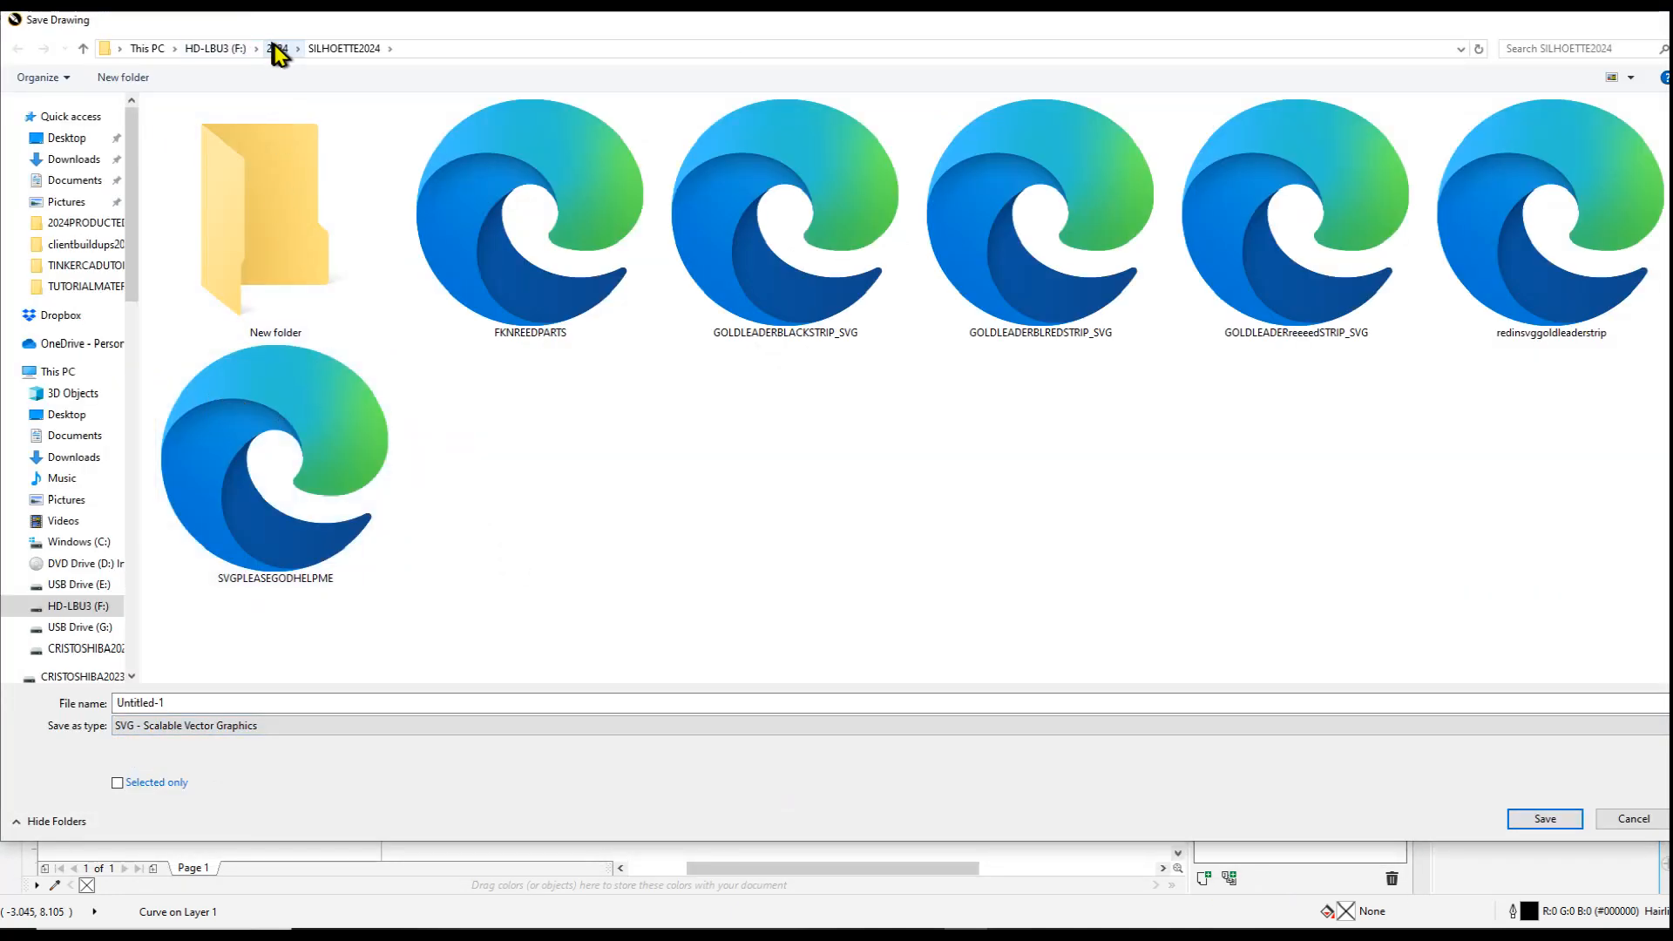
- Save the SVG as cruiseSHAPETEMPLATE in the TINKERCADTUTORIALSCRIS folder on drive F, accepting the export settings
left_click(279, 48)
scroll(247, 601, "down", 1)
left_click(228, 47)
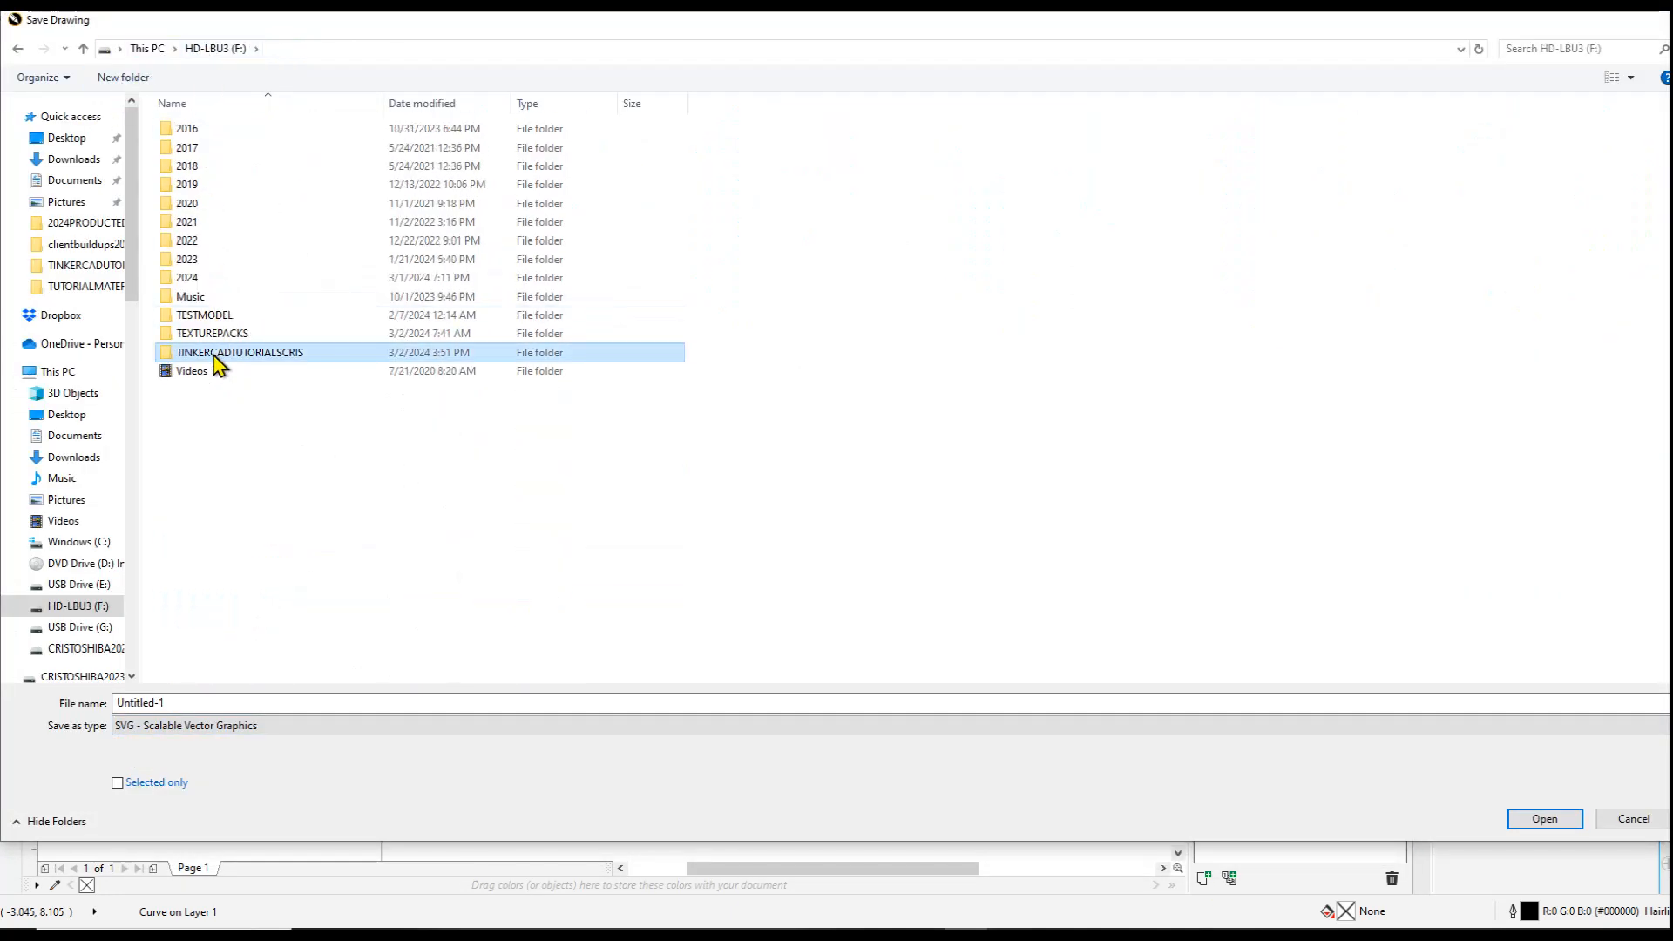
double_click(218, 348)
double_click(216, 702)
type("cruiseSHAPE1")
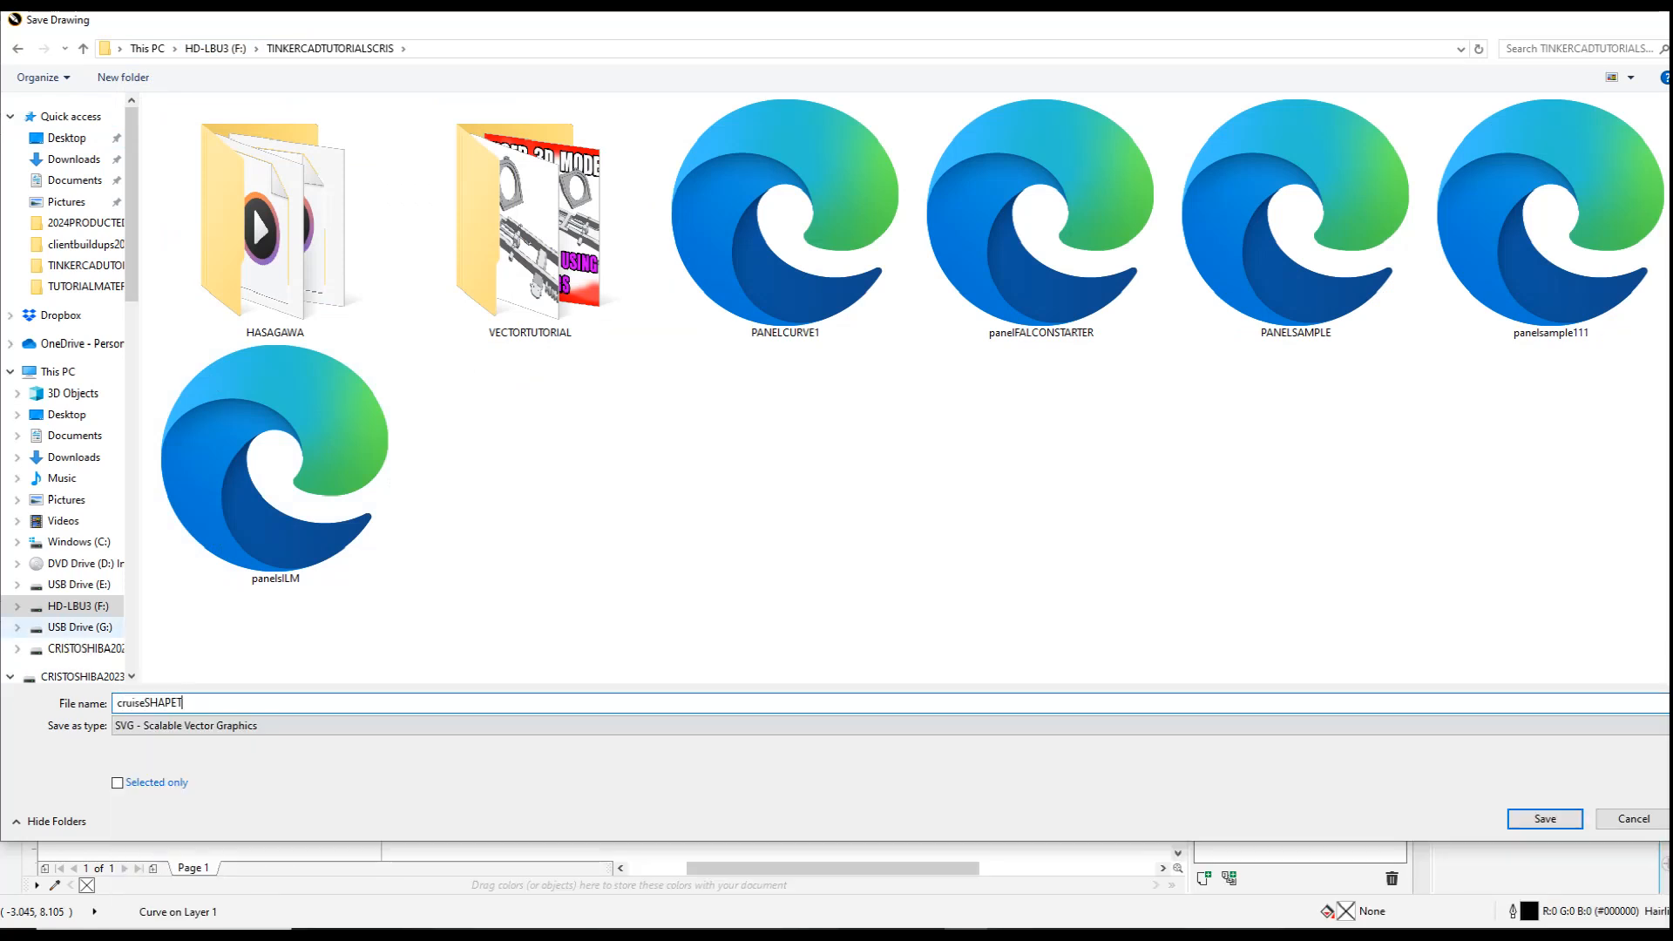
key("Return")
left_click(839, 736)
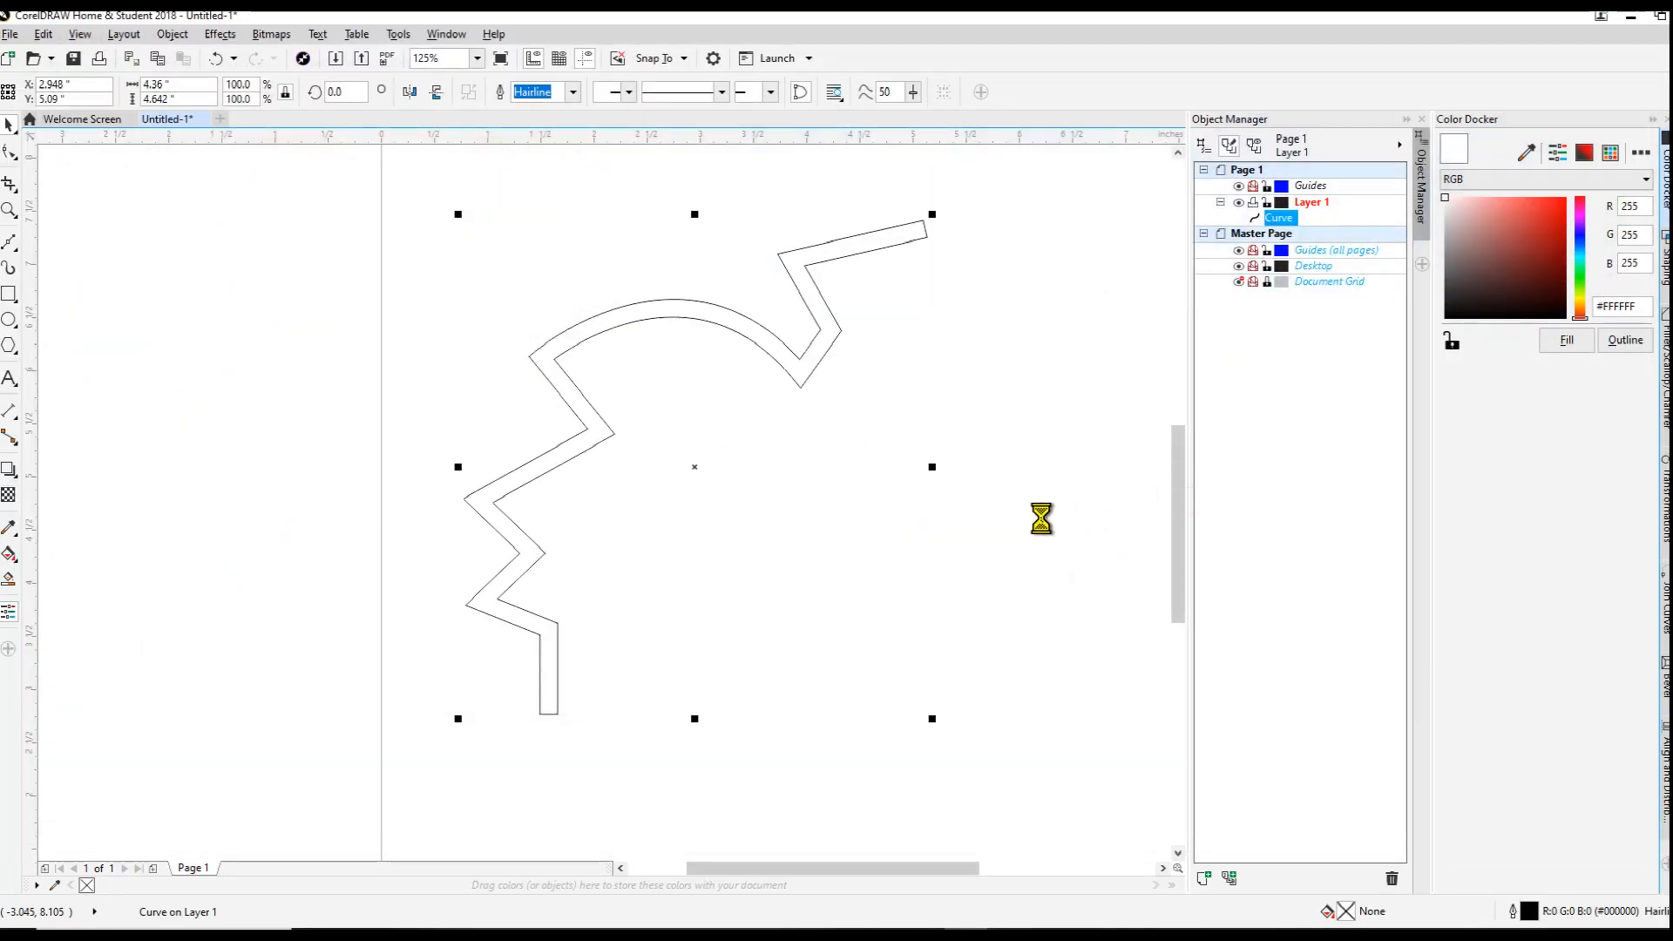
- Switch to Tinkercad and import cruiseSHAPETEMPLATE from the TINKERCADTUTORIALSCRIS folder on drive F
left_click(1627, 20)
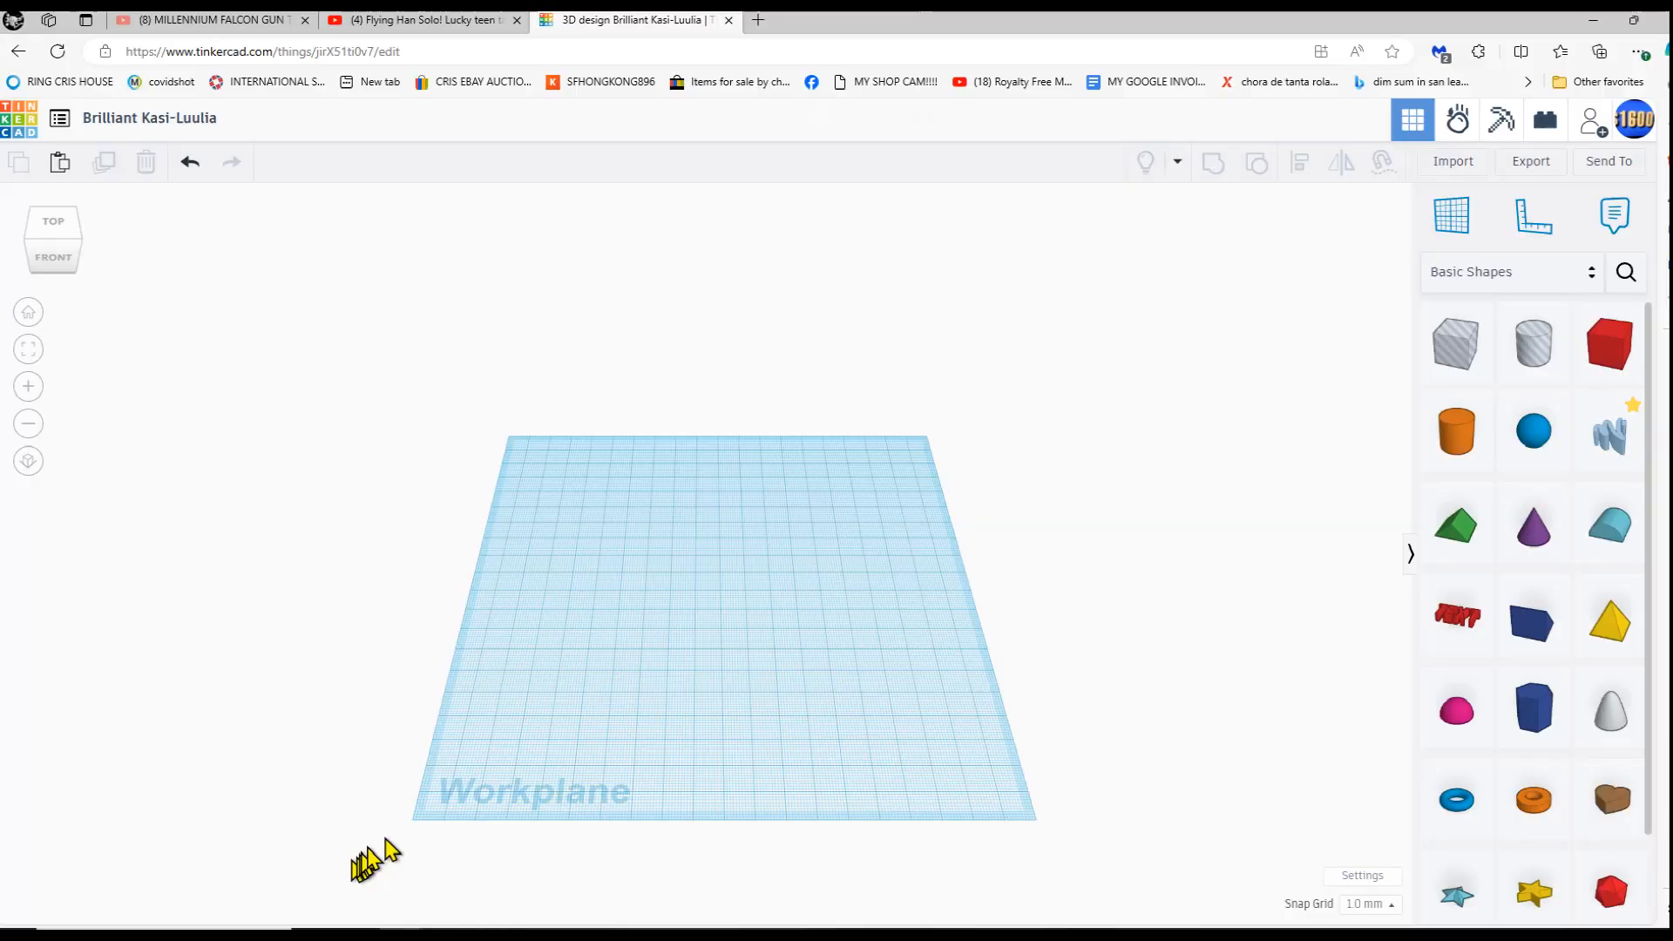
left_click(1453, 162)
left_click(791, 518)
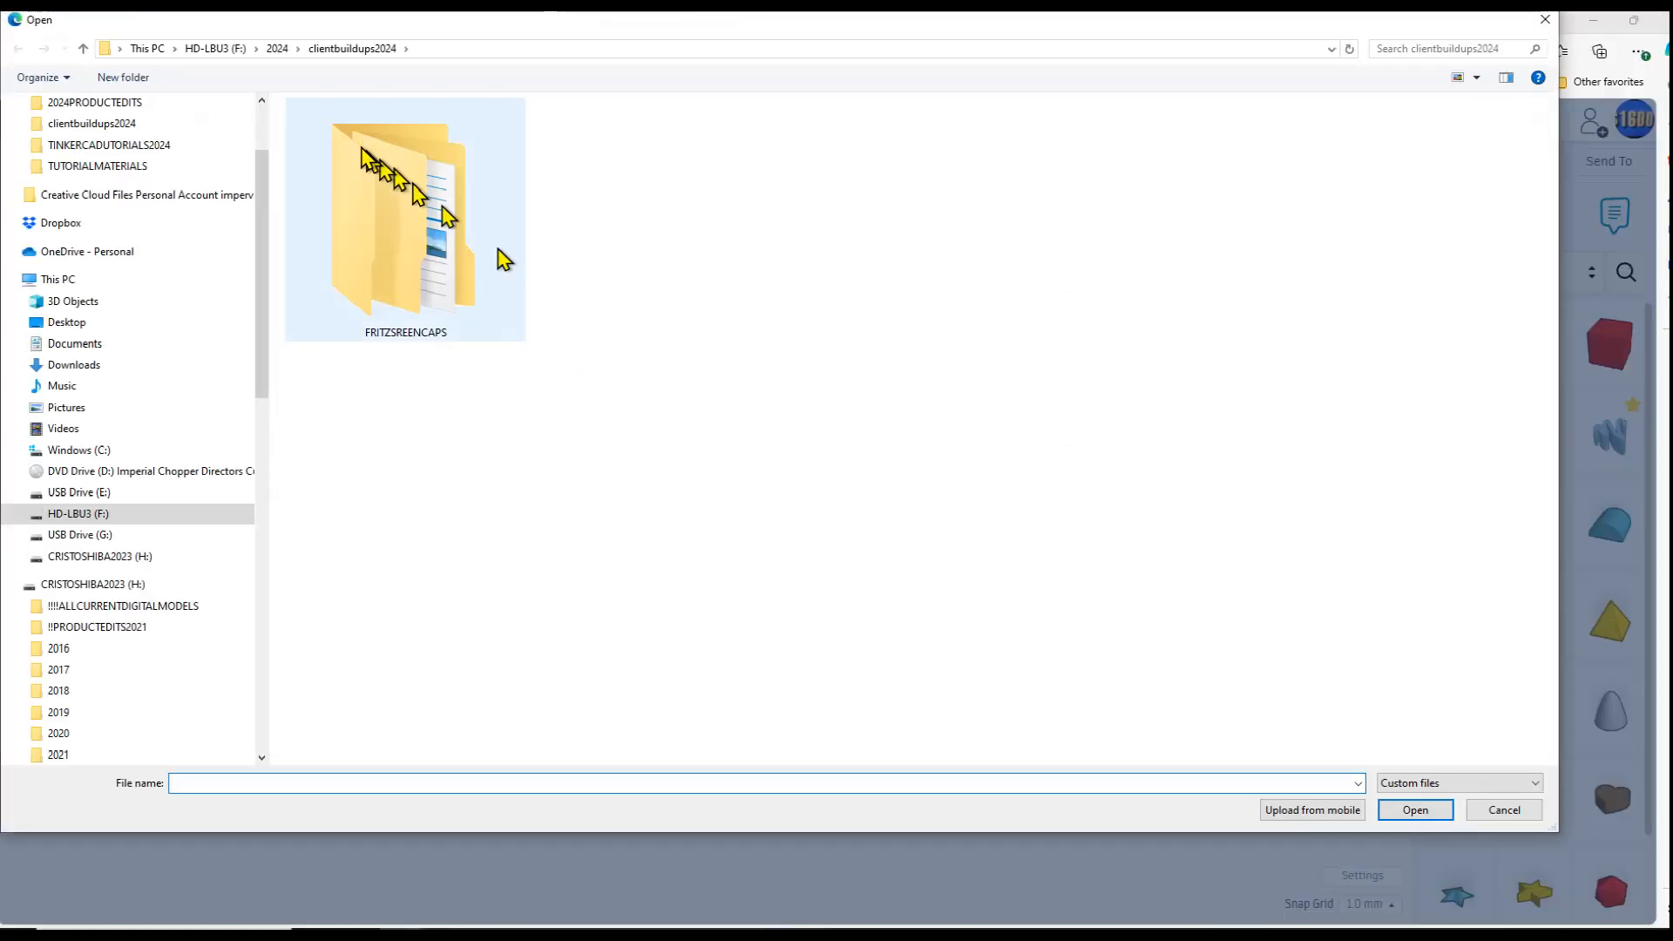
left_click(277, 49)
left_click(216, 49)
double_click(366, 361)
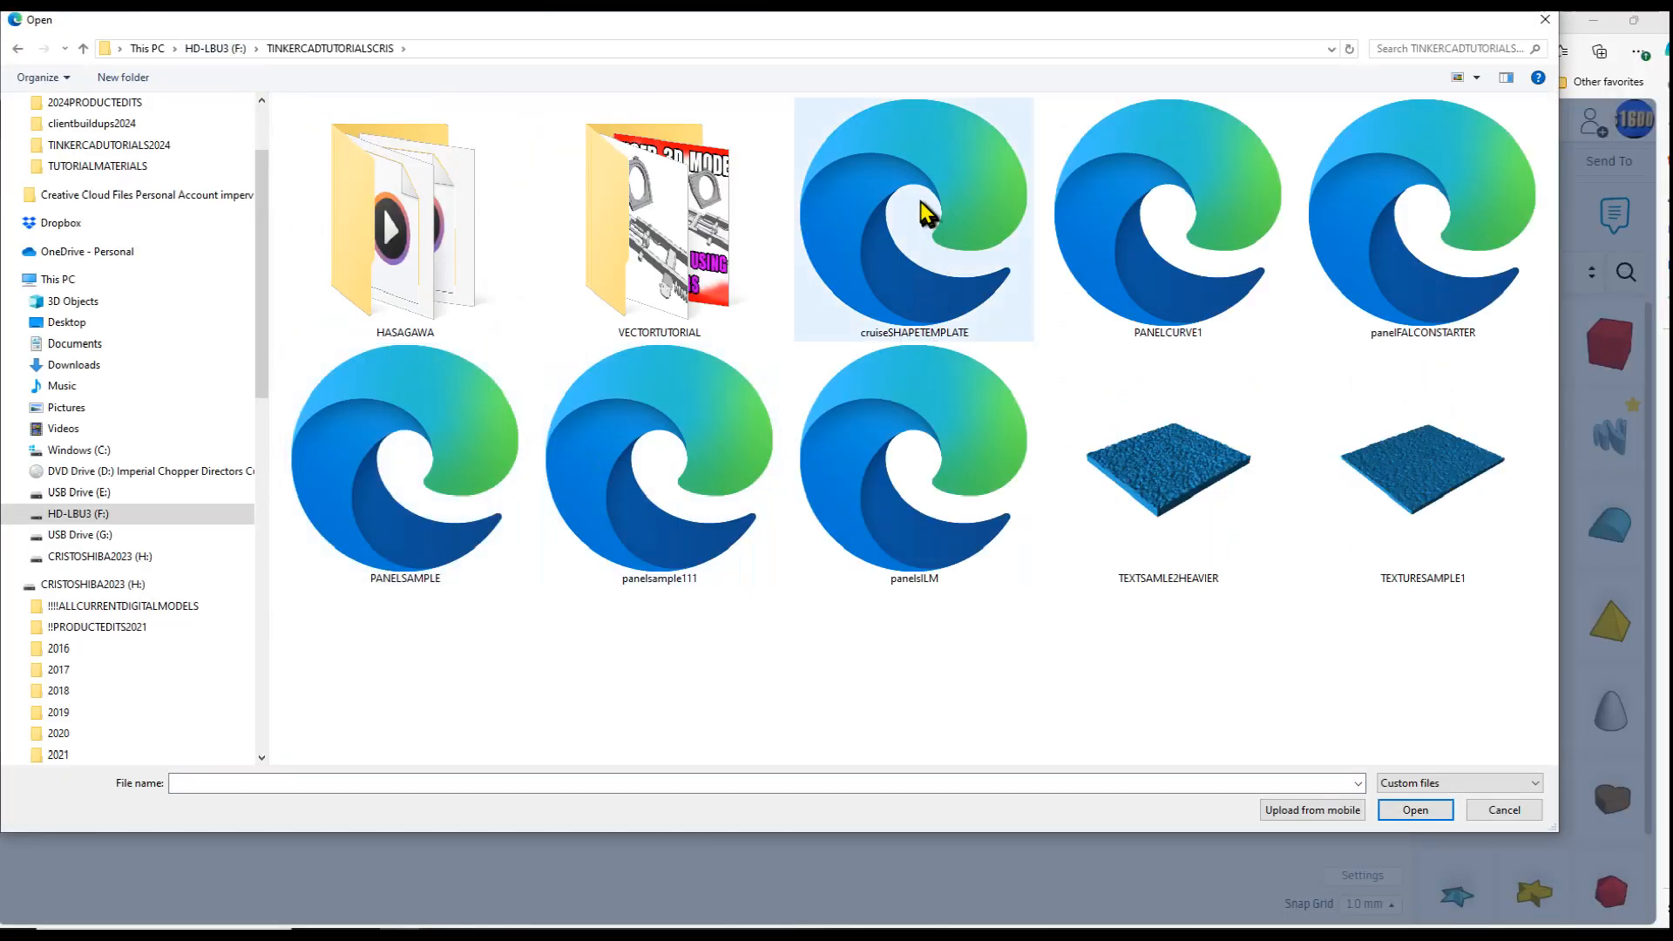
double_click(932, 209)
left_click(977, 705)
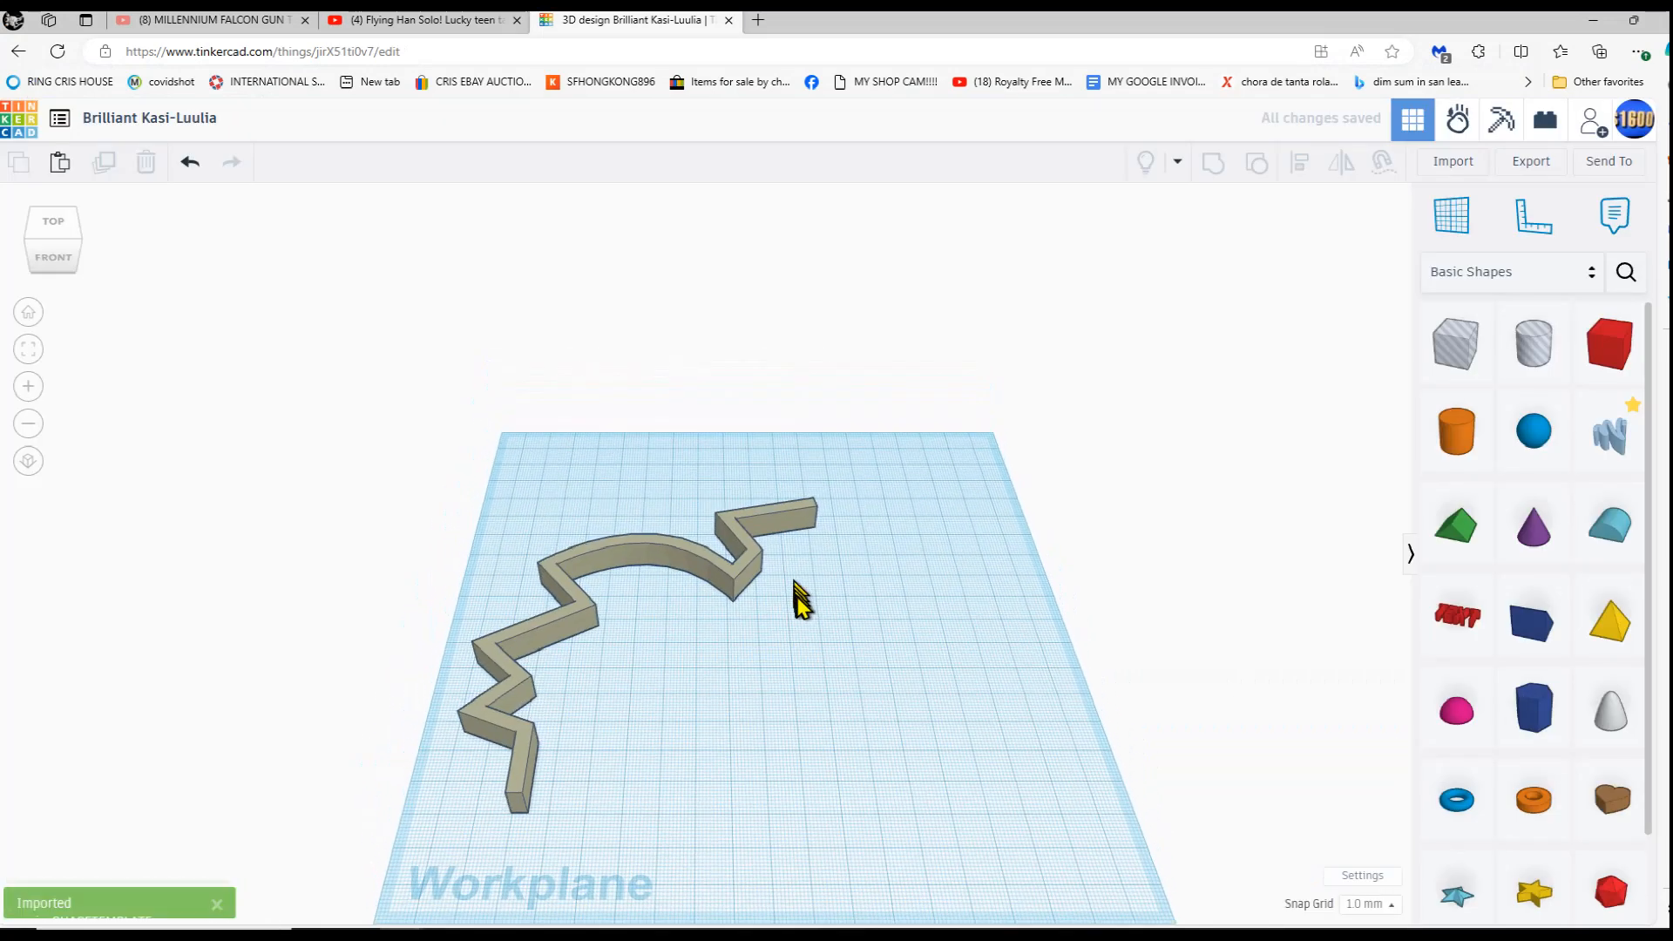
- Rotate the imported zigzag profile upright and change its solid colour to preset white
left_click(579, 529)
left_click_drag(880, 418, 881, 435)
left_click(1244, 273)
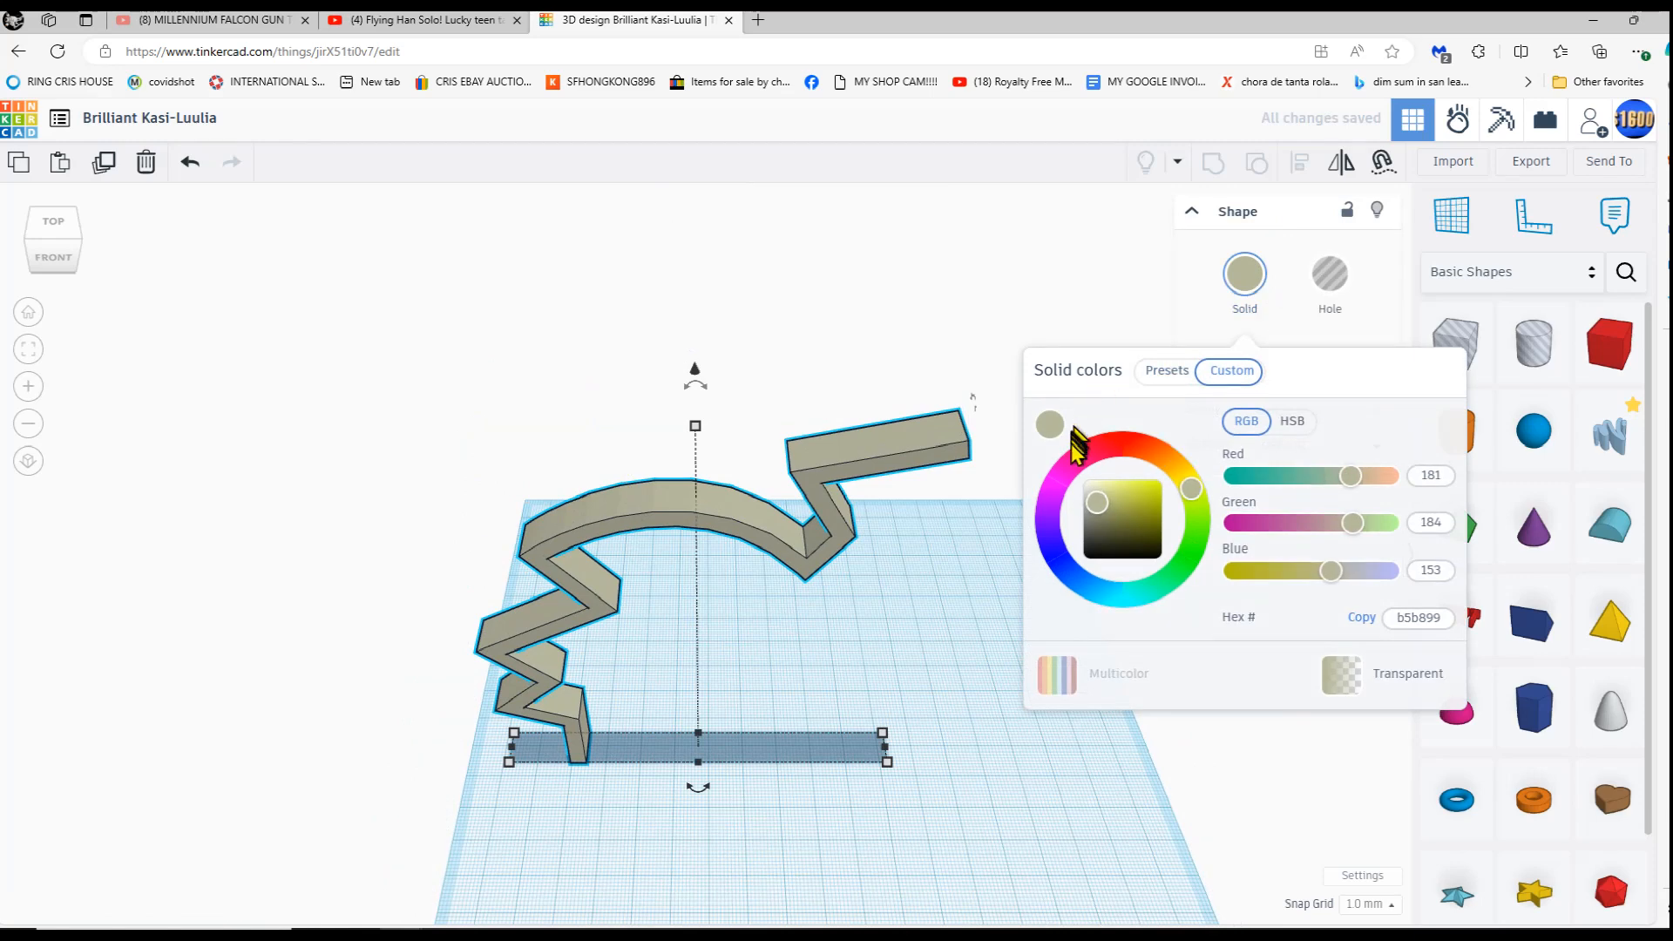
left_click(1154, 371)
left_click(1397, 423)
- Stretch the upright zigzag profile in depth so its segments form wide faces
left_click_drag(698, 748, 666, 667)
right_click_drag(668, 627, 374, 504)
scroll(375, 504, "up", 5)
scroll(375, 504, "down", 3)
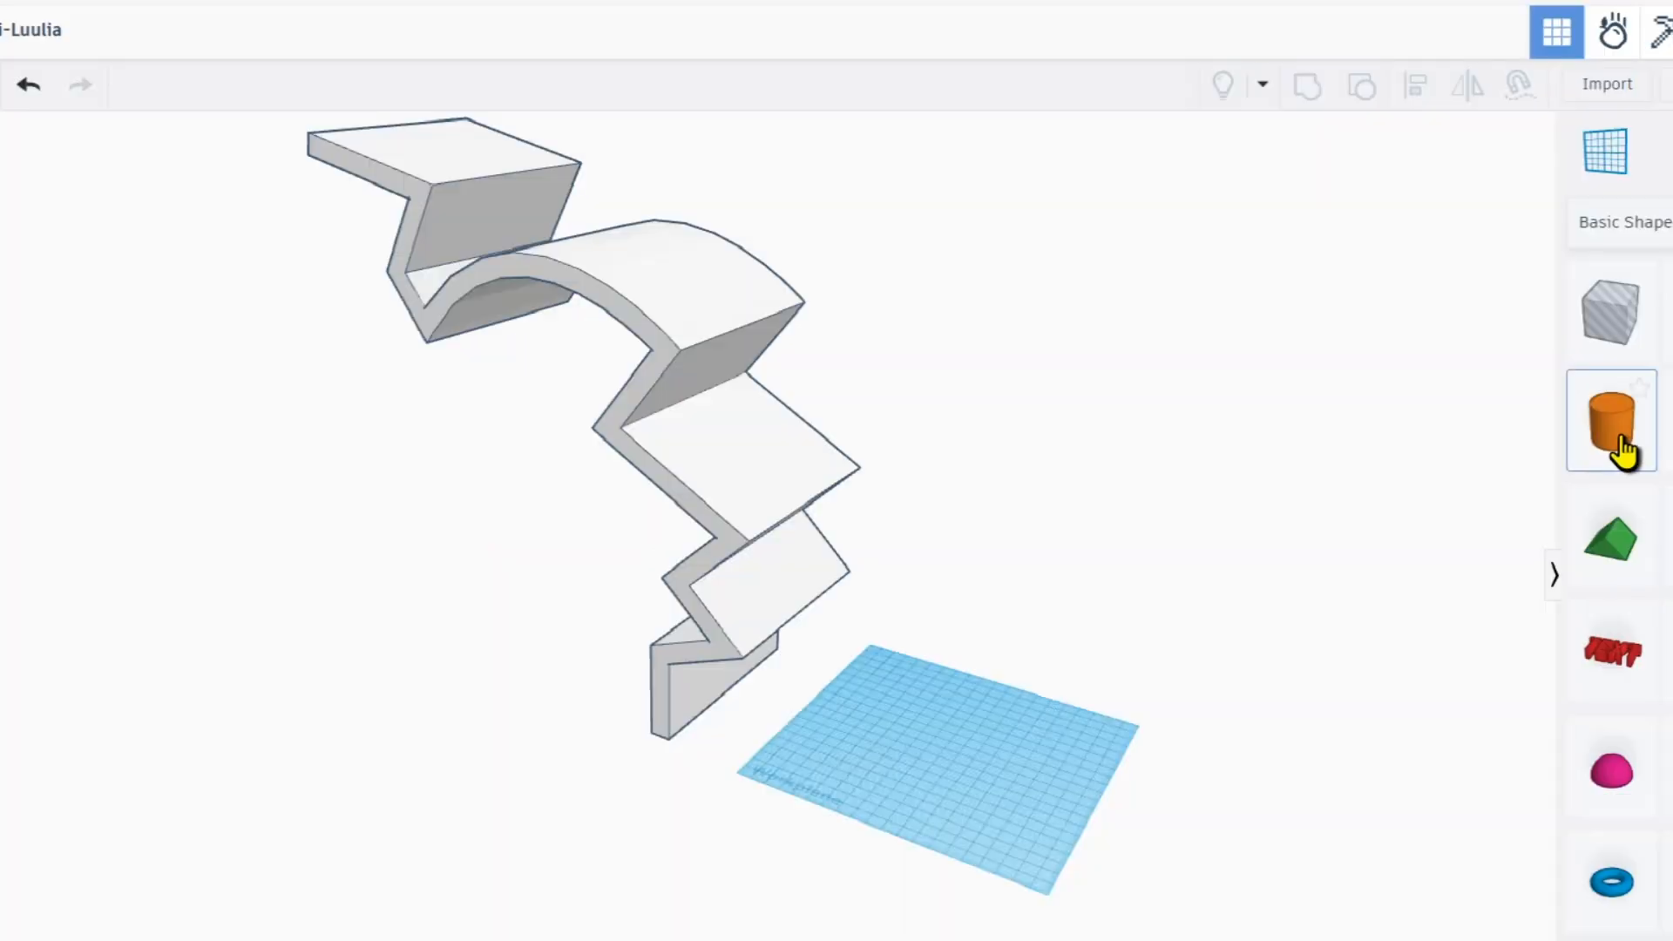
- Place a solid cylinder on the workplane beside the zigzag profile and set its sides to 64
left_click_drag(1457, 440, 965, 760)
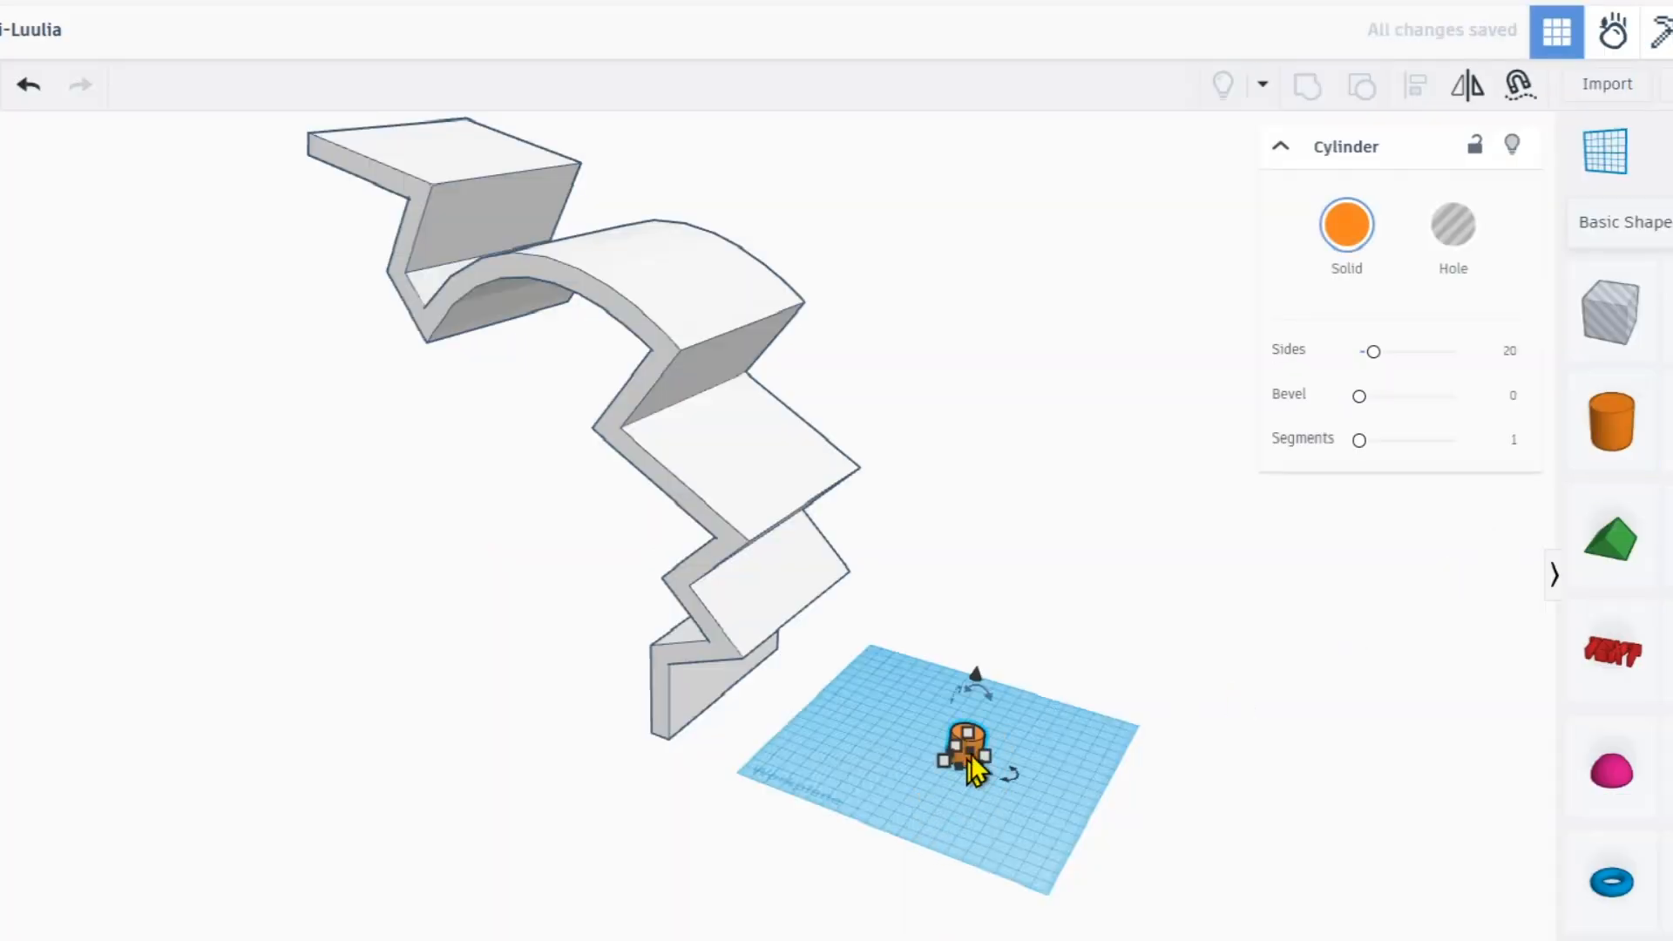
scroll(967, 753, "up", 5)
left_click_drag(1375, 352, 1457, 352)
scroll(958, 662, "up", 1)
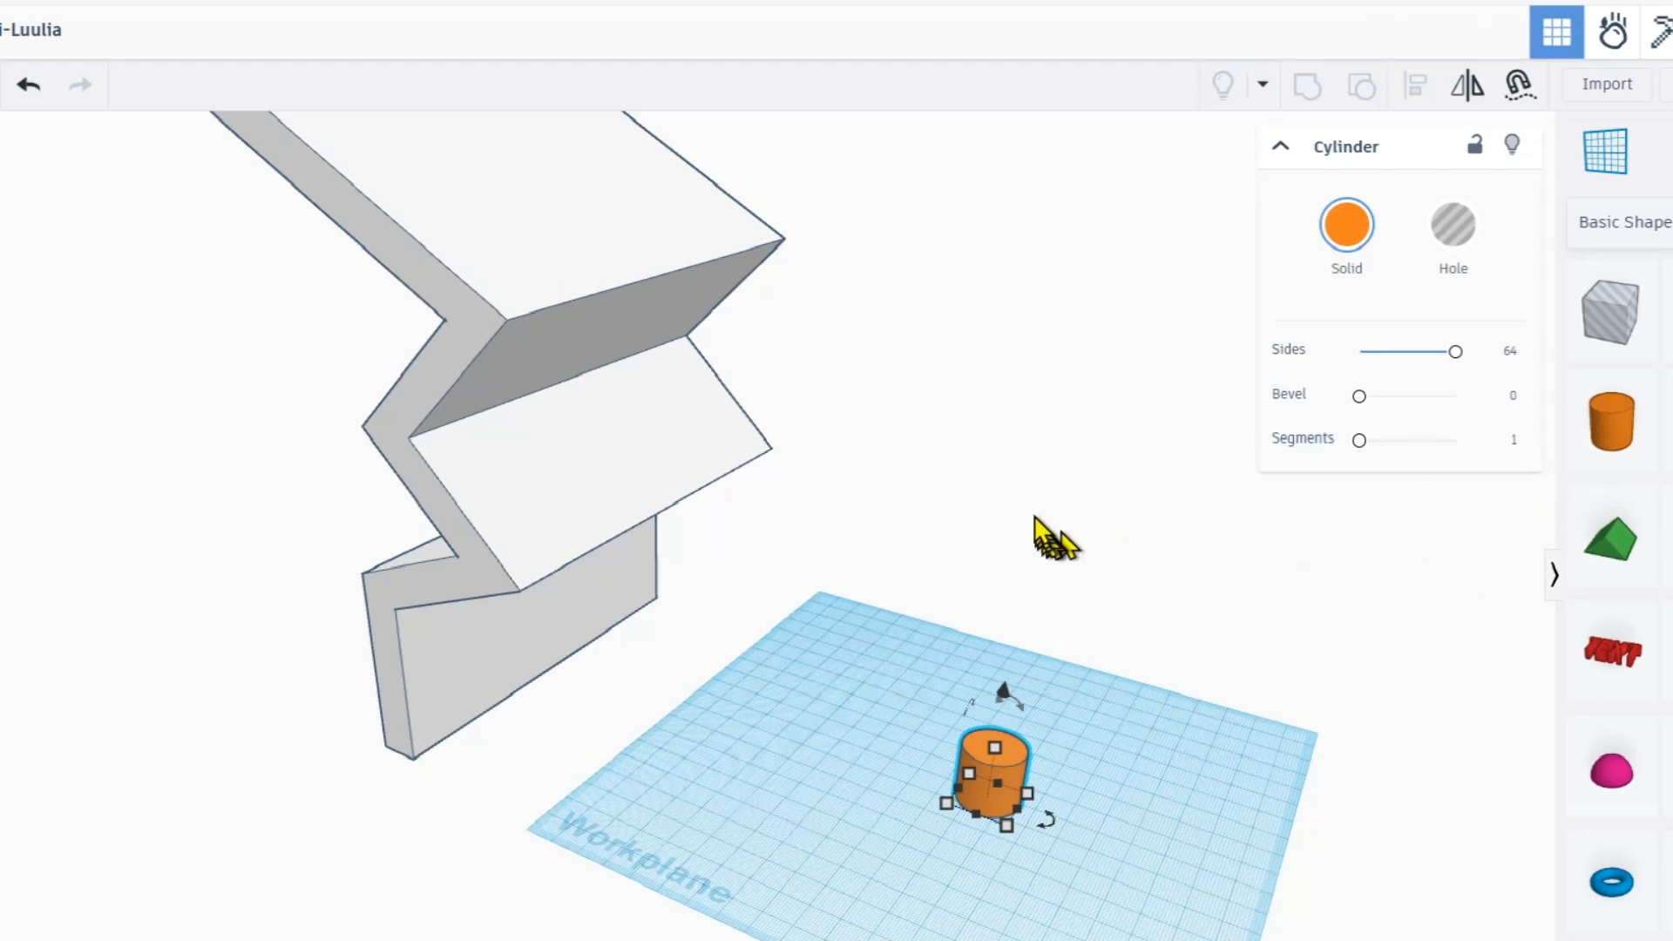
- Raise the cylinder to about 98 mm above the workplane and position it at the profile's slanted face
left_click(1042, 494)
left_click(1009, 786)
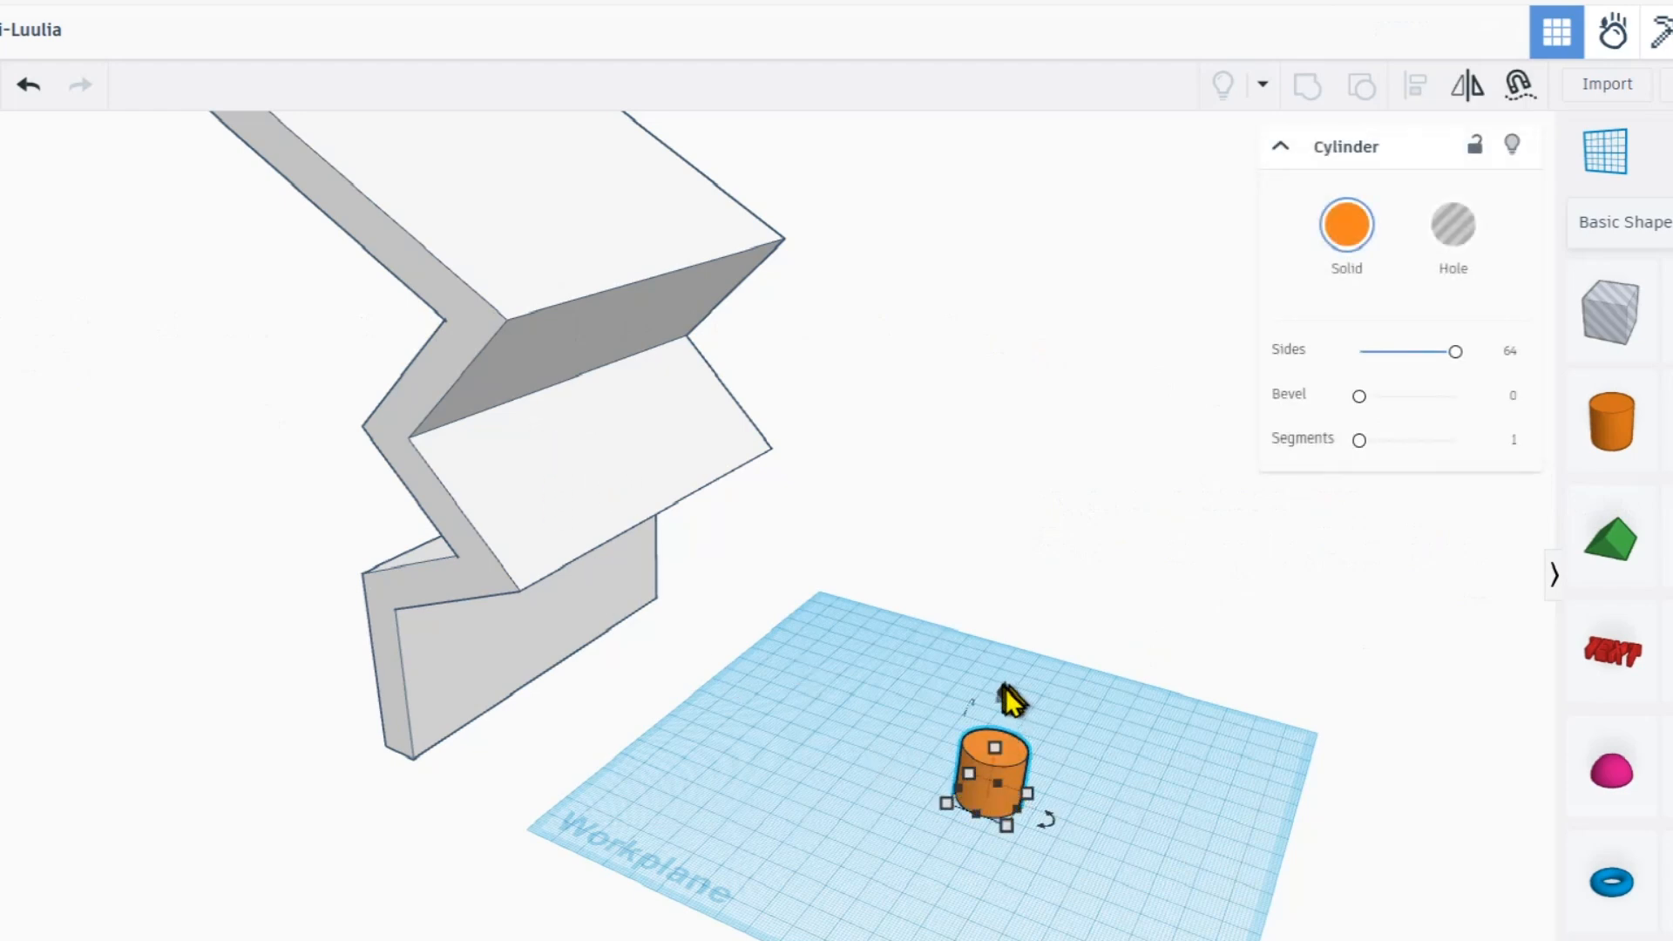
left_click_drag(1008, 697, 1001, 455)
left_click_drag(1033, 527, 662, 460)
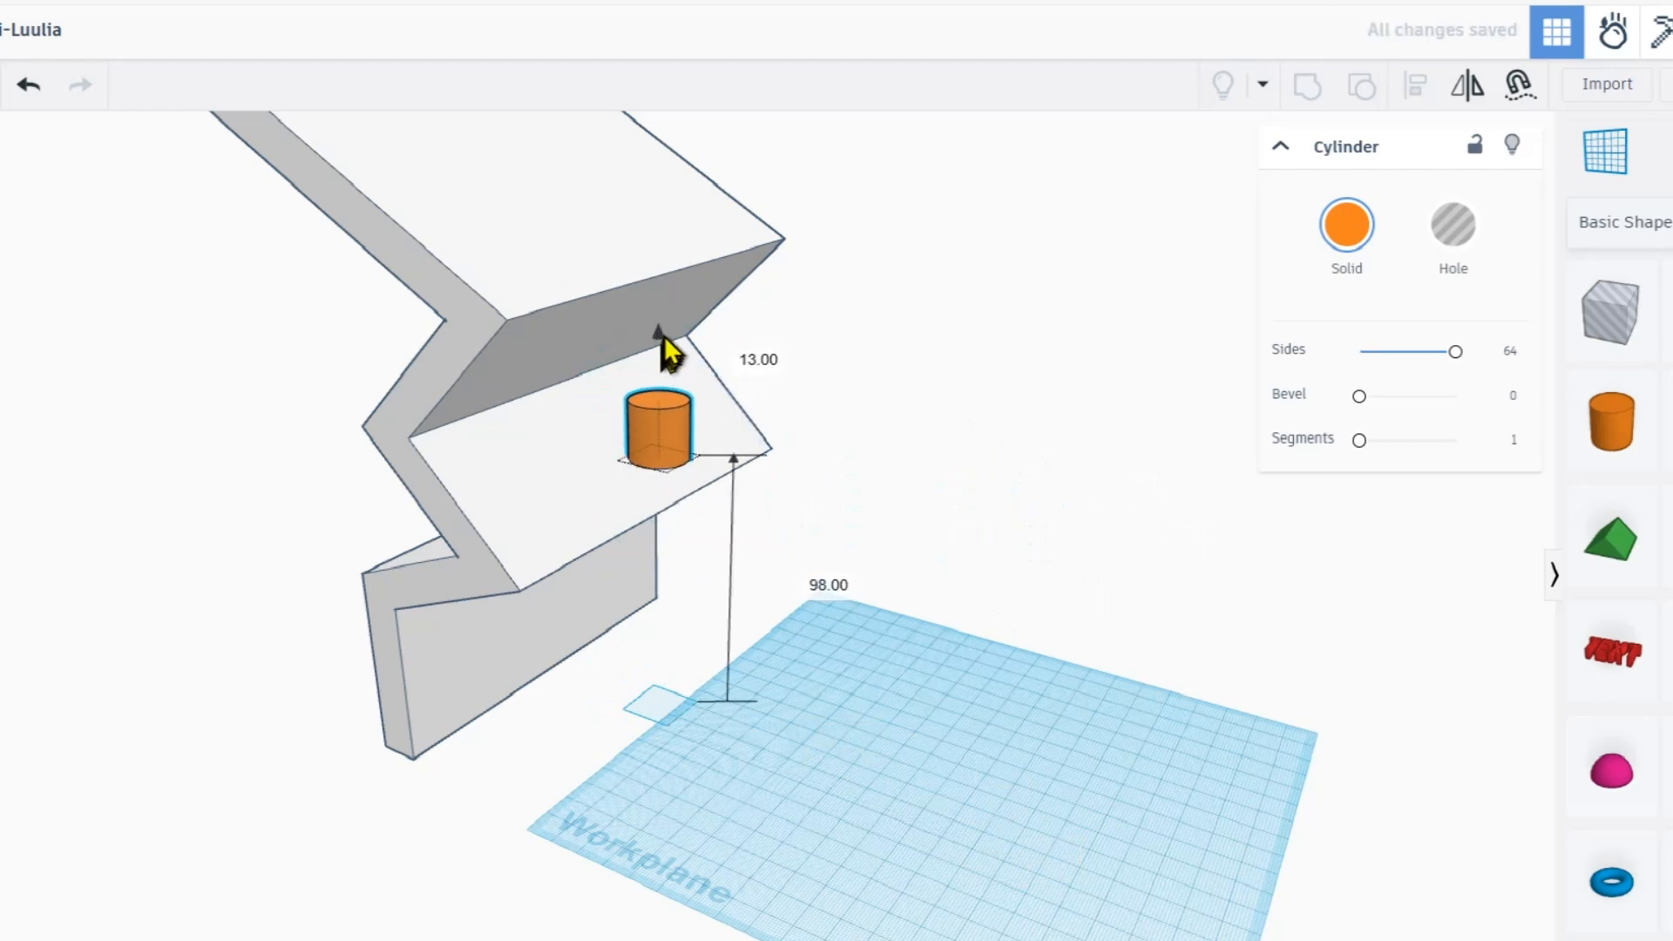
scroll(653, 445, "up", 5)
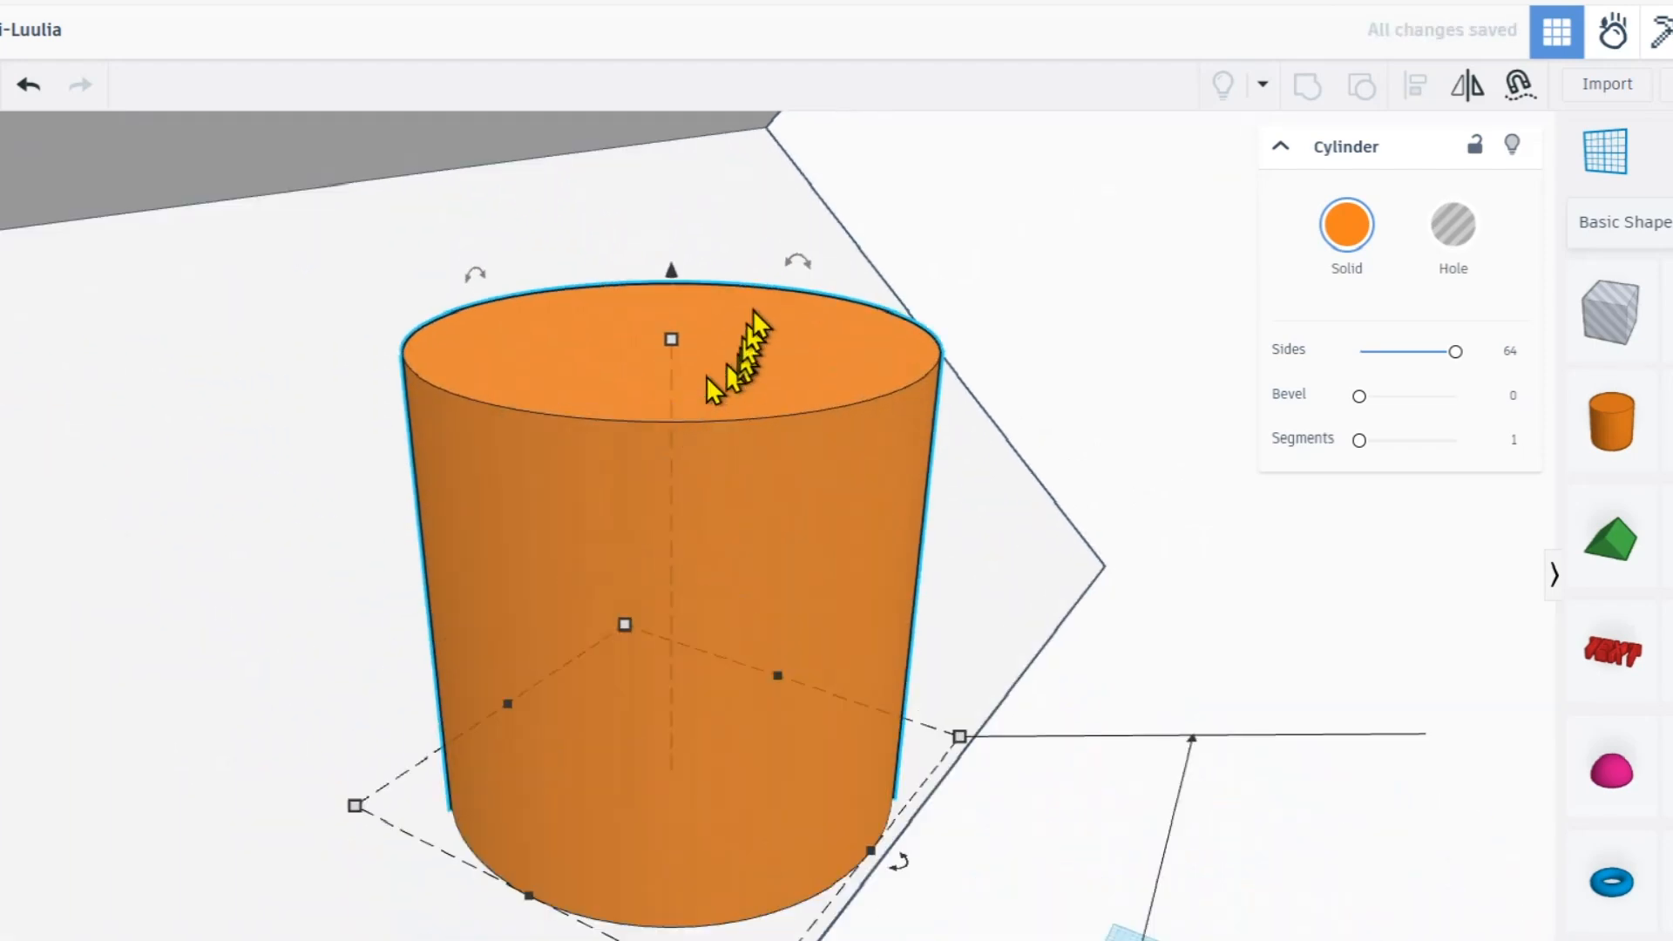
- Try to embed the cylinder in the slanted face by tilting it manually and making it a hole
left_click_drag(796, 273, 1105, 375)
left_click(1452, 225)
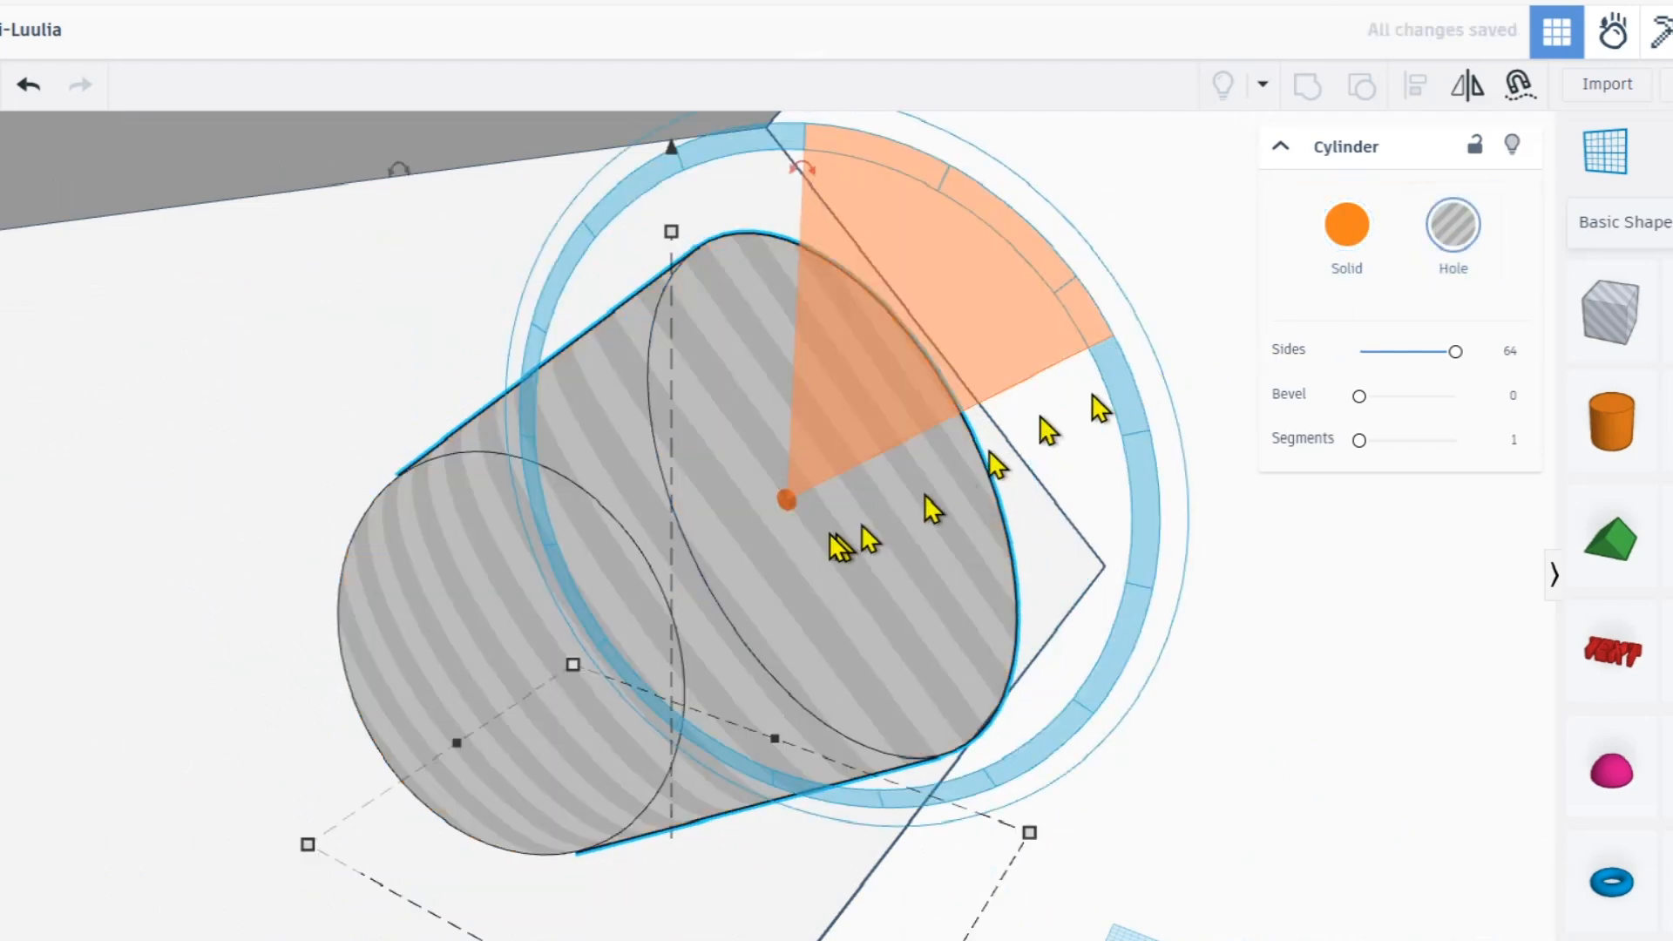
scroll(836, 553, "down", 5)
mouse_move(832, 545)
left_mouse_down()
mouse_move(844, 562)
mouse_move(814, 566)
left_mouse_up()
left_click_drag(752, 381, 711, 470)
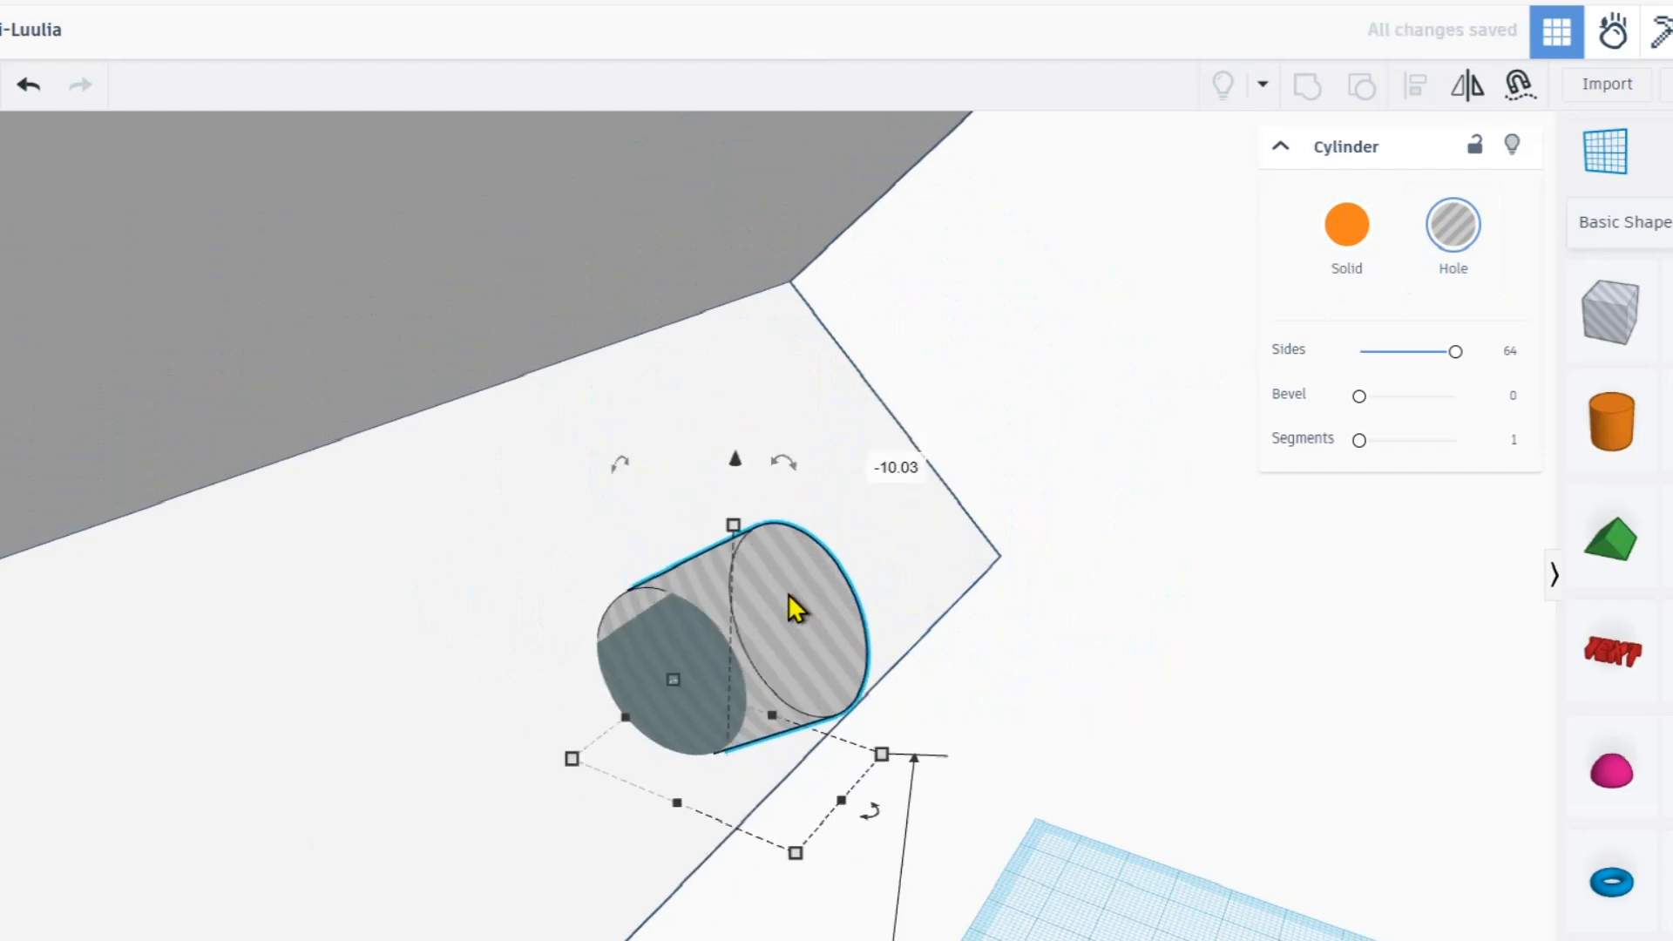
- Undo the cylinder's hole setting, tilt and move to the slanted face, and drop it back onto the workplane
key("ctrl+z")
key("ctrl+z")
key("ctrl+z")
key("ctrl+z")
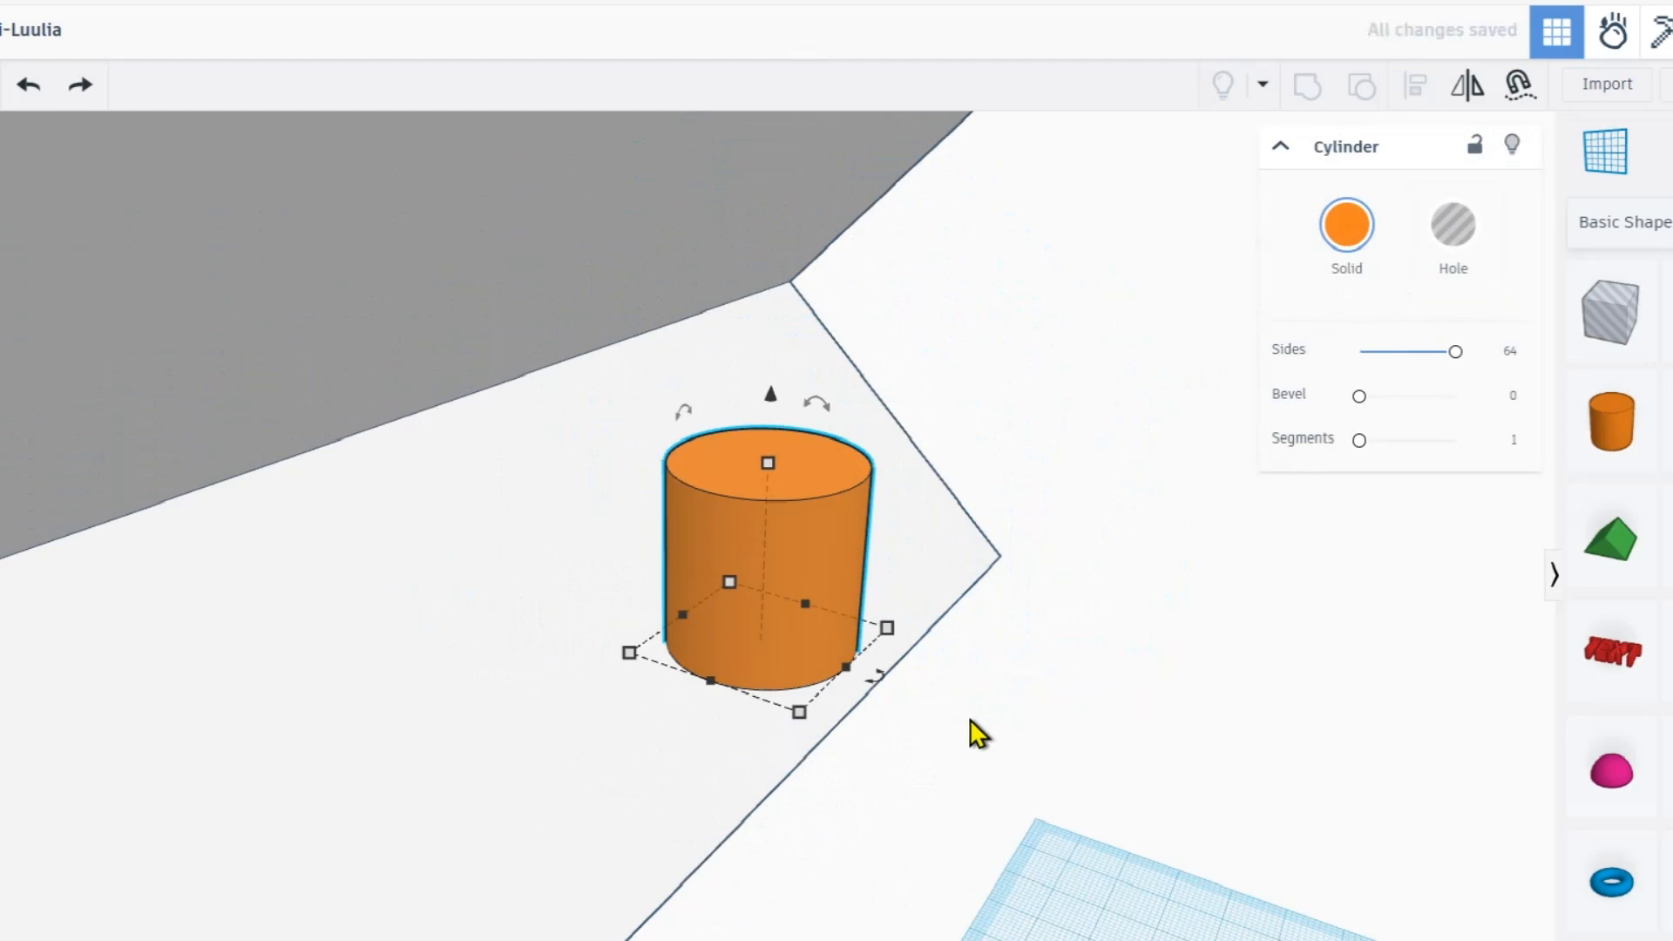
key("ctrl+z")
key("ctrl+z")
key("ctrl+y")
scroll(982, 732, "down", 10)
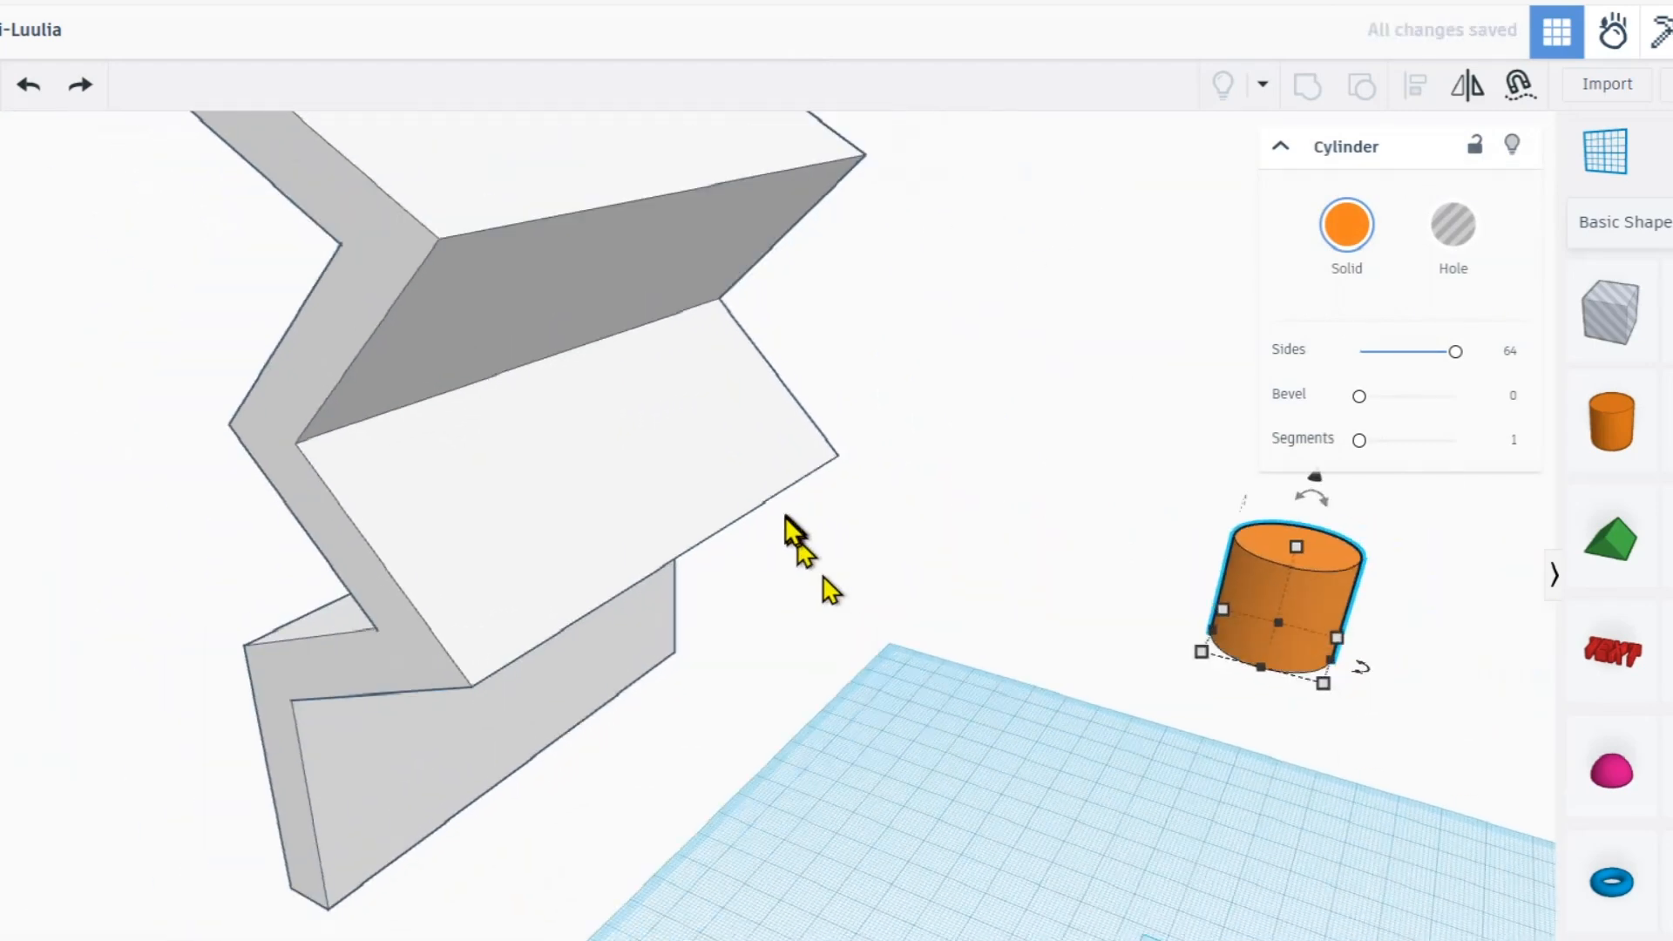
mouse_move(1118, 620)
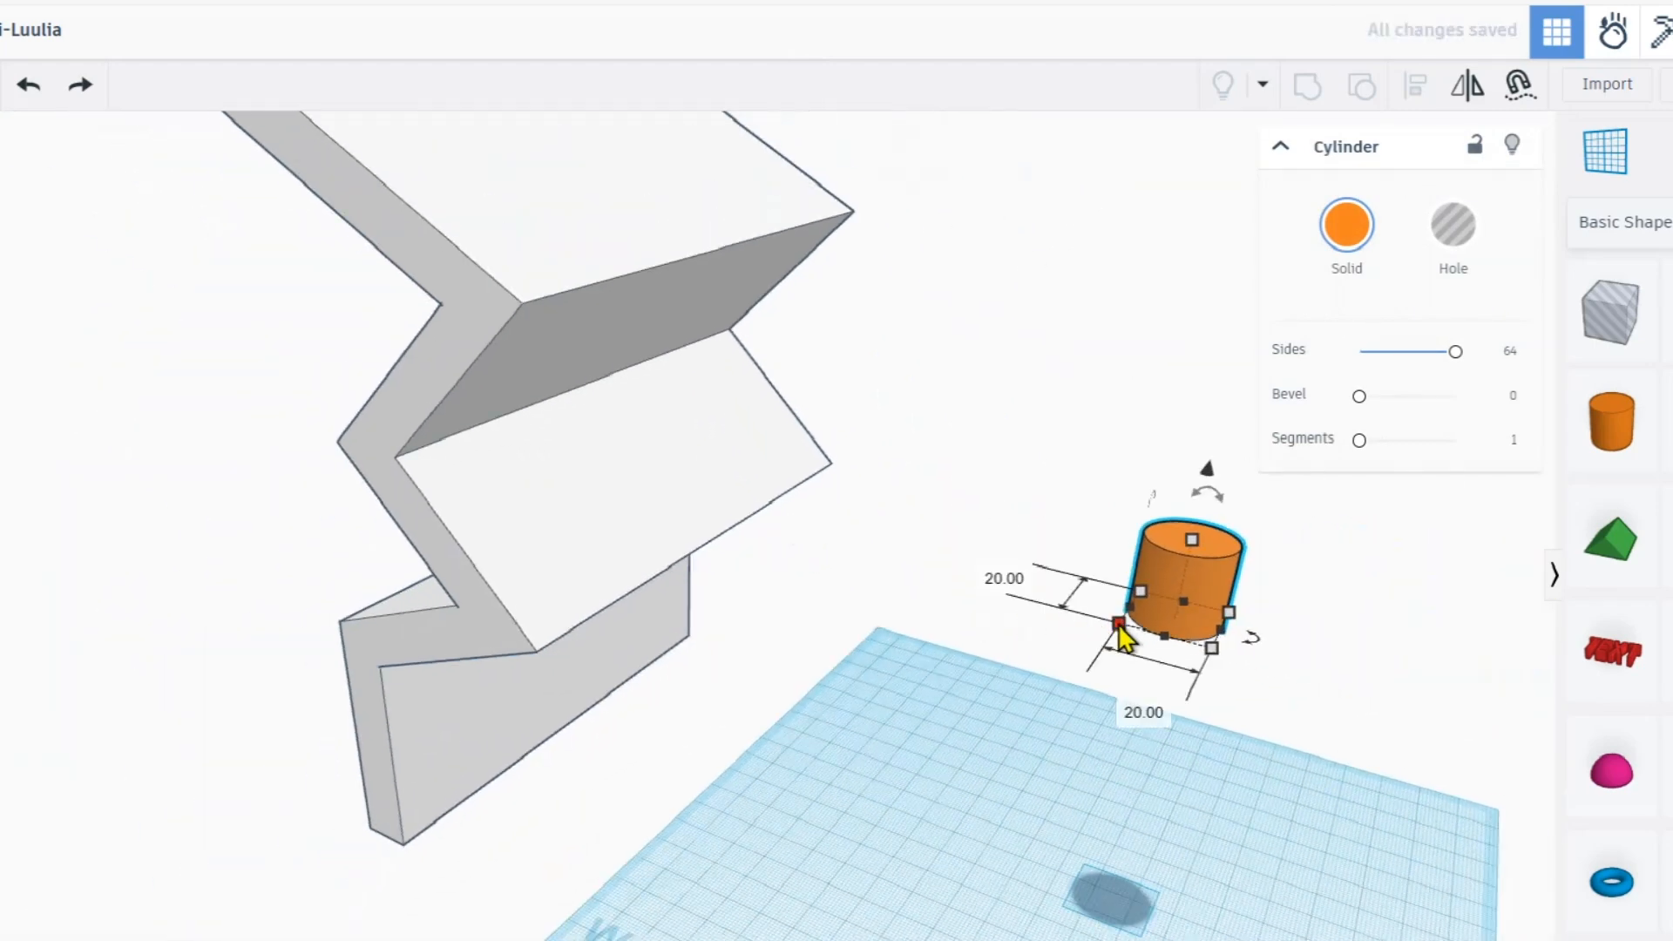
key("d")
left_click(813, 626)
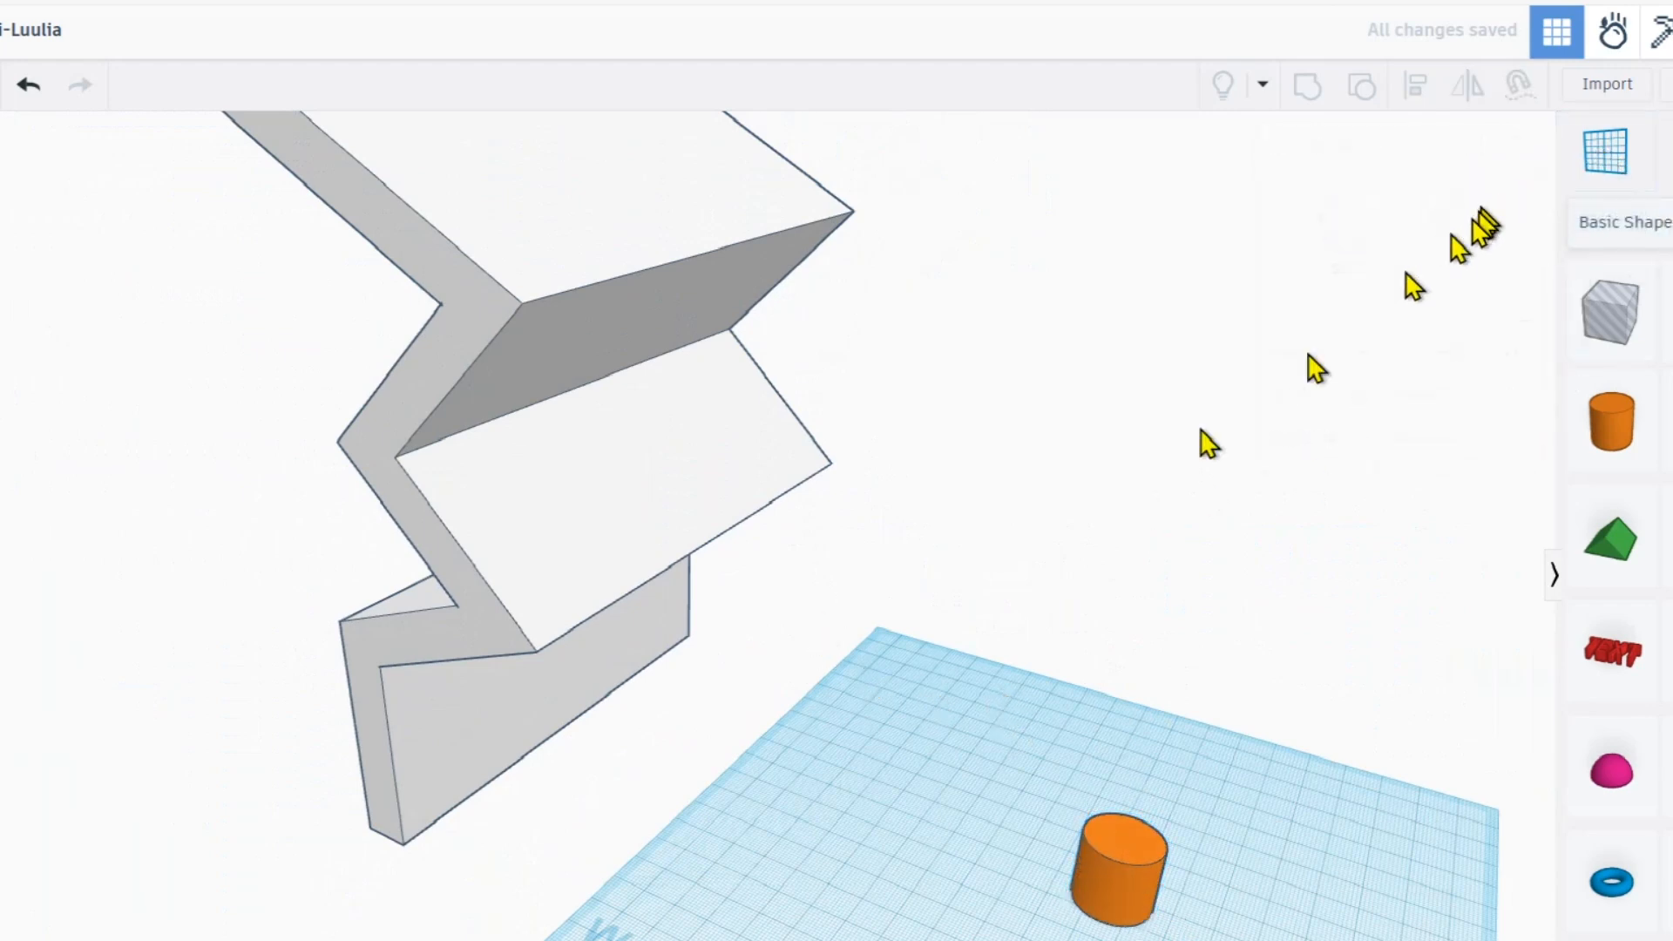
- Set the workplane on the profile's slanted face and place two new cylinders side by side on it
key("w")
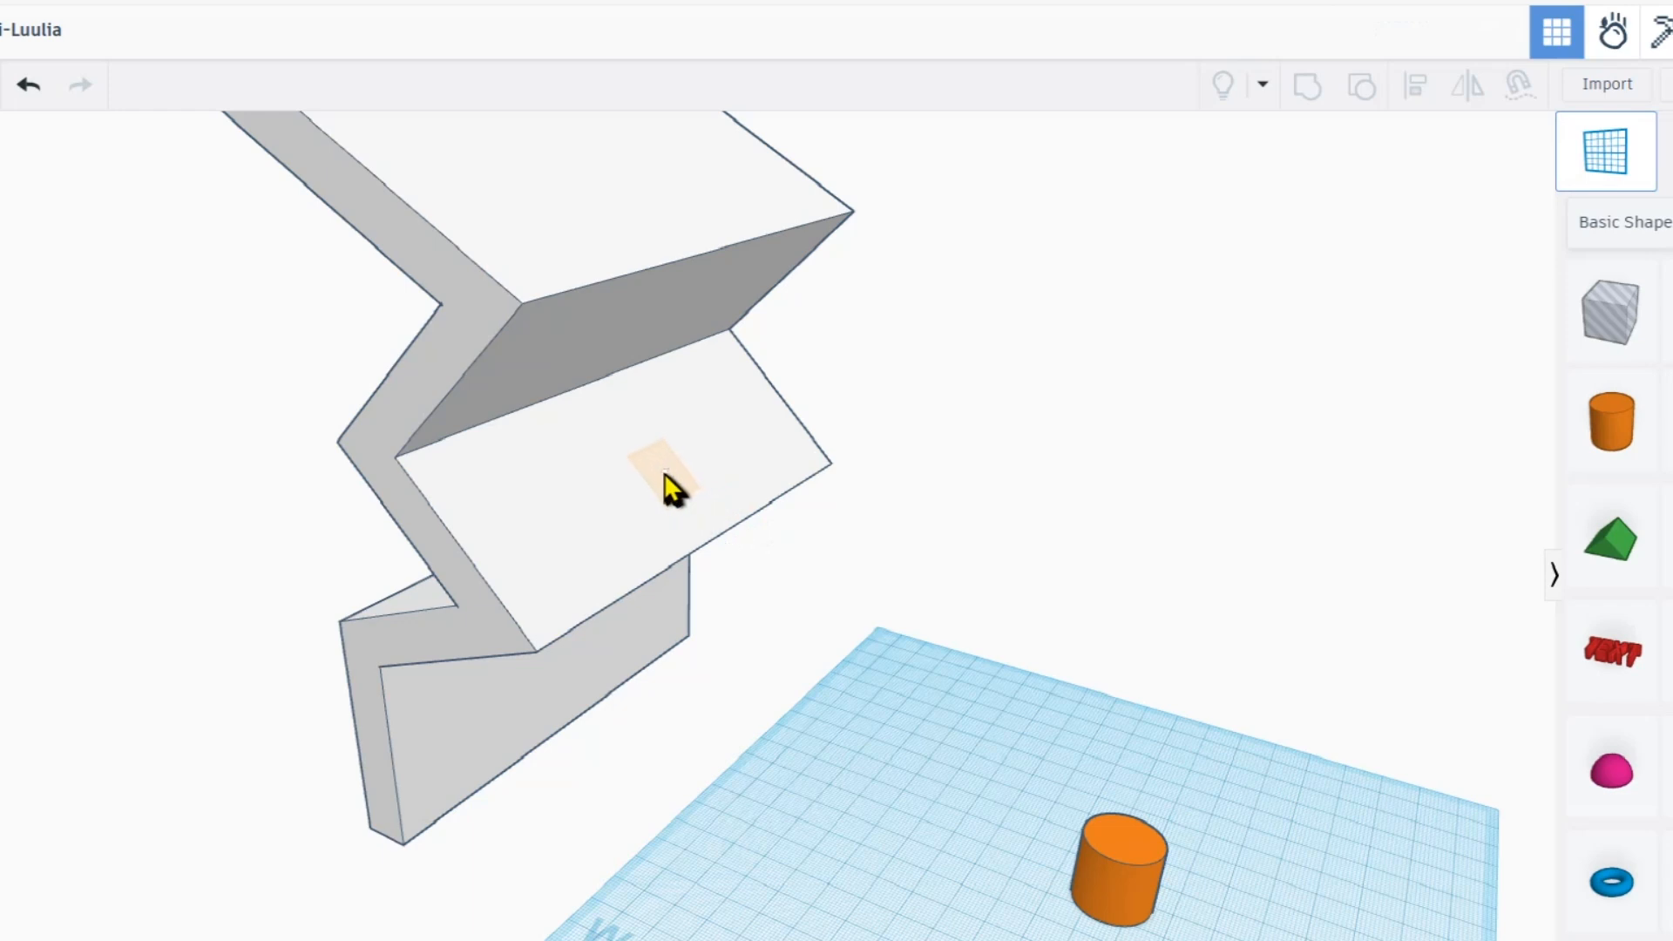
left_click(664, 472)
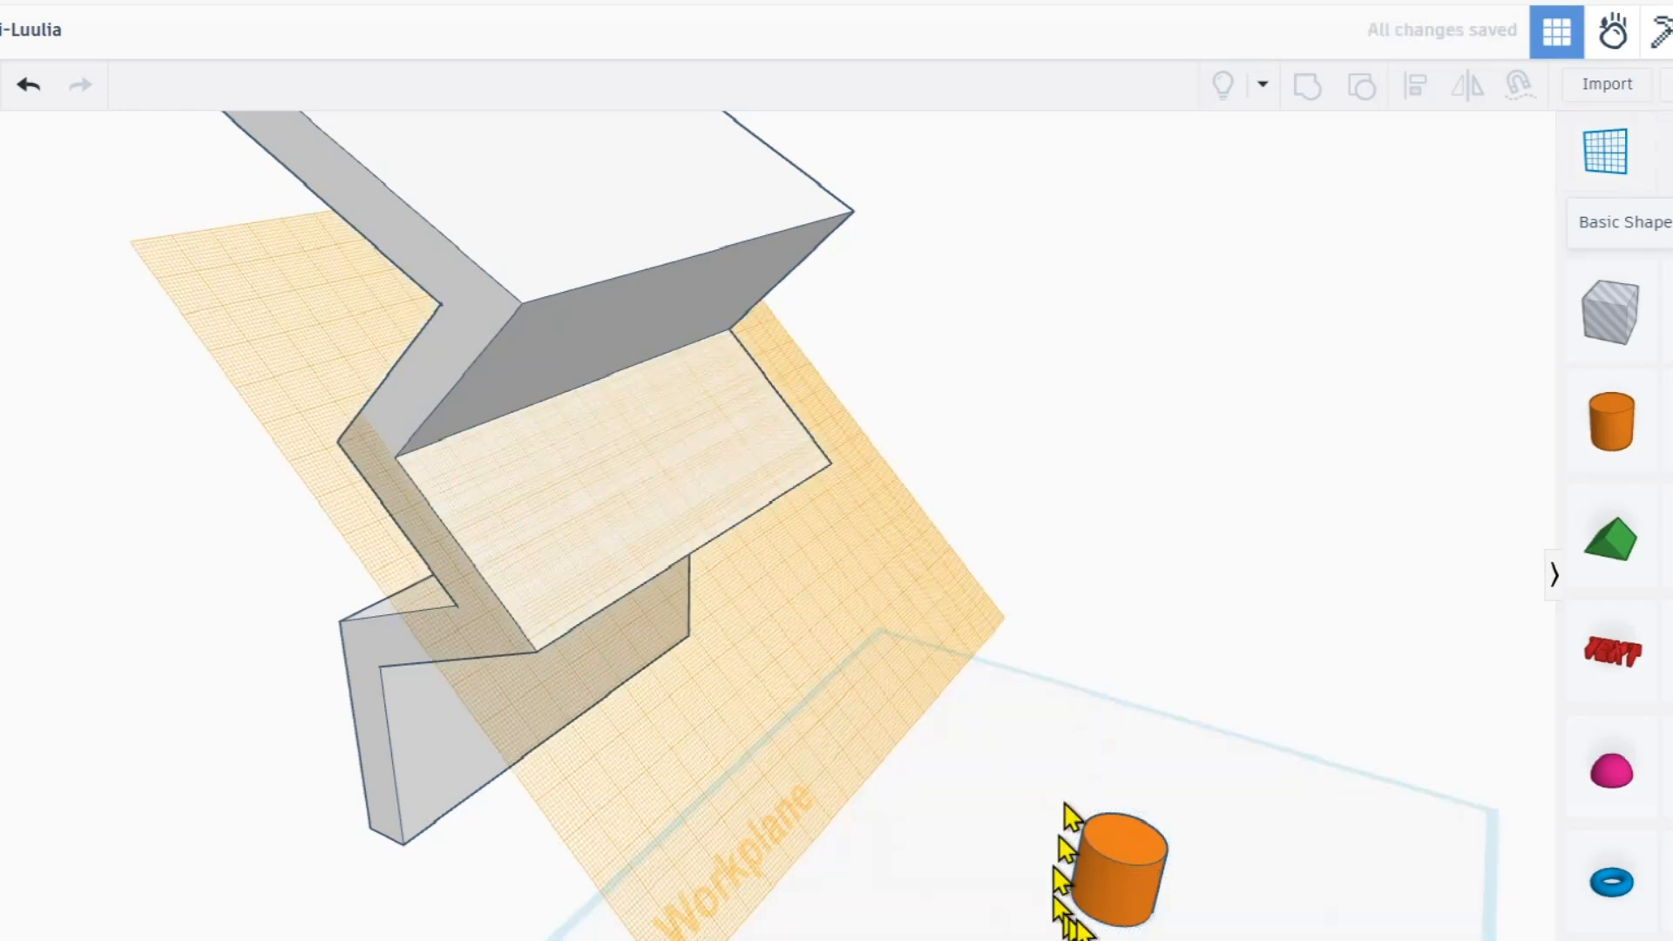
left_click(1111, 891)
left_click(1513, 87)
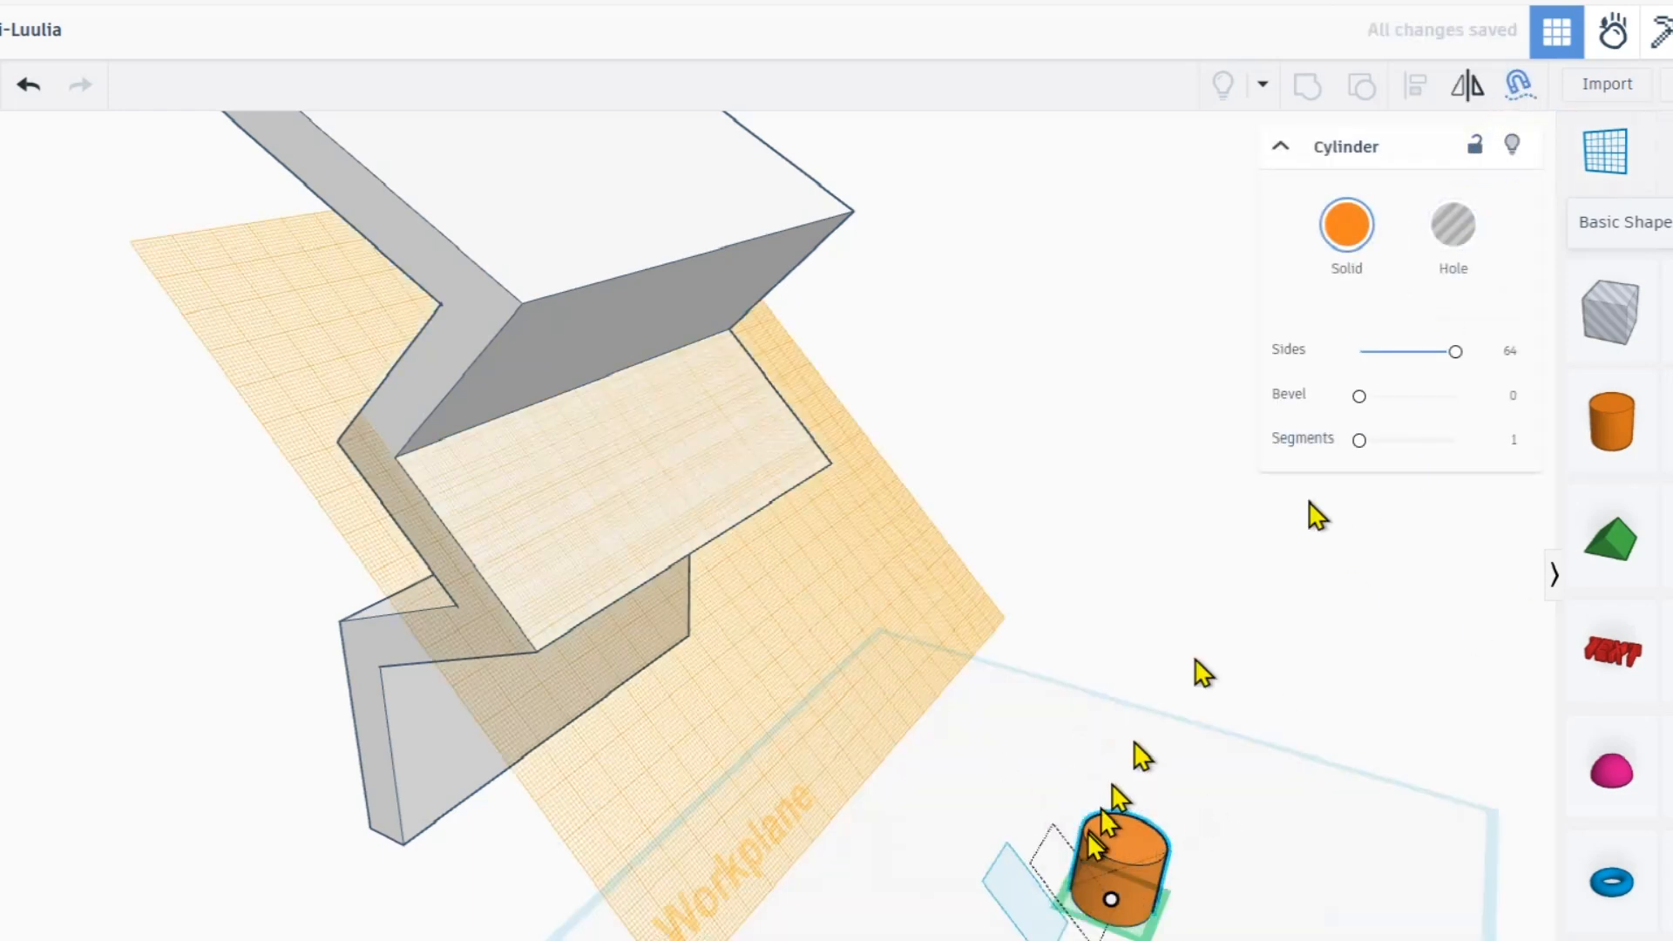
left_click_drag(1605, 444, 677, 486)
left_click_drag(1628, 421, 544, 519)
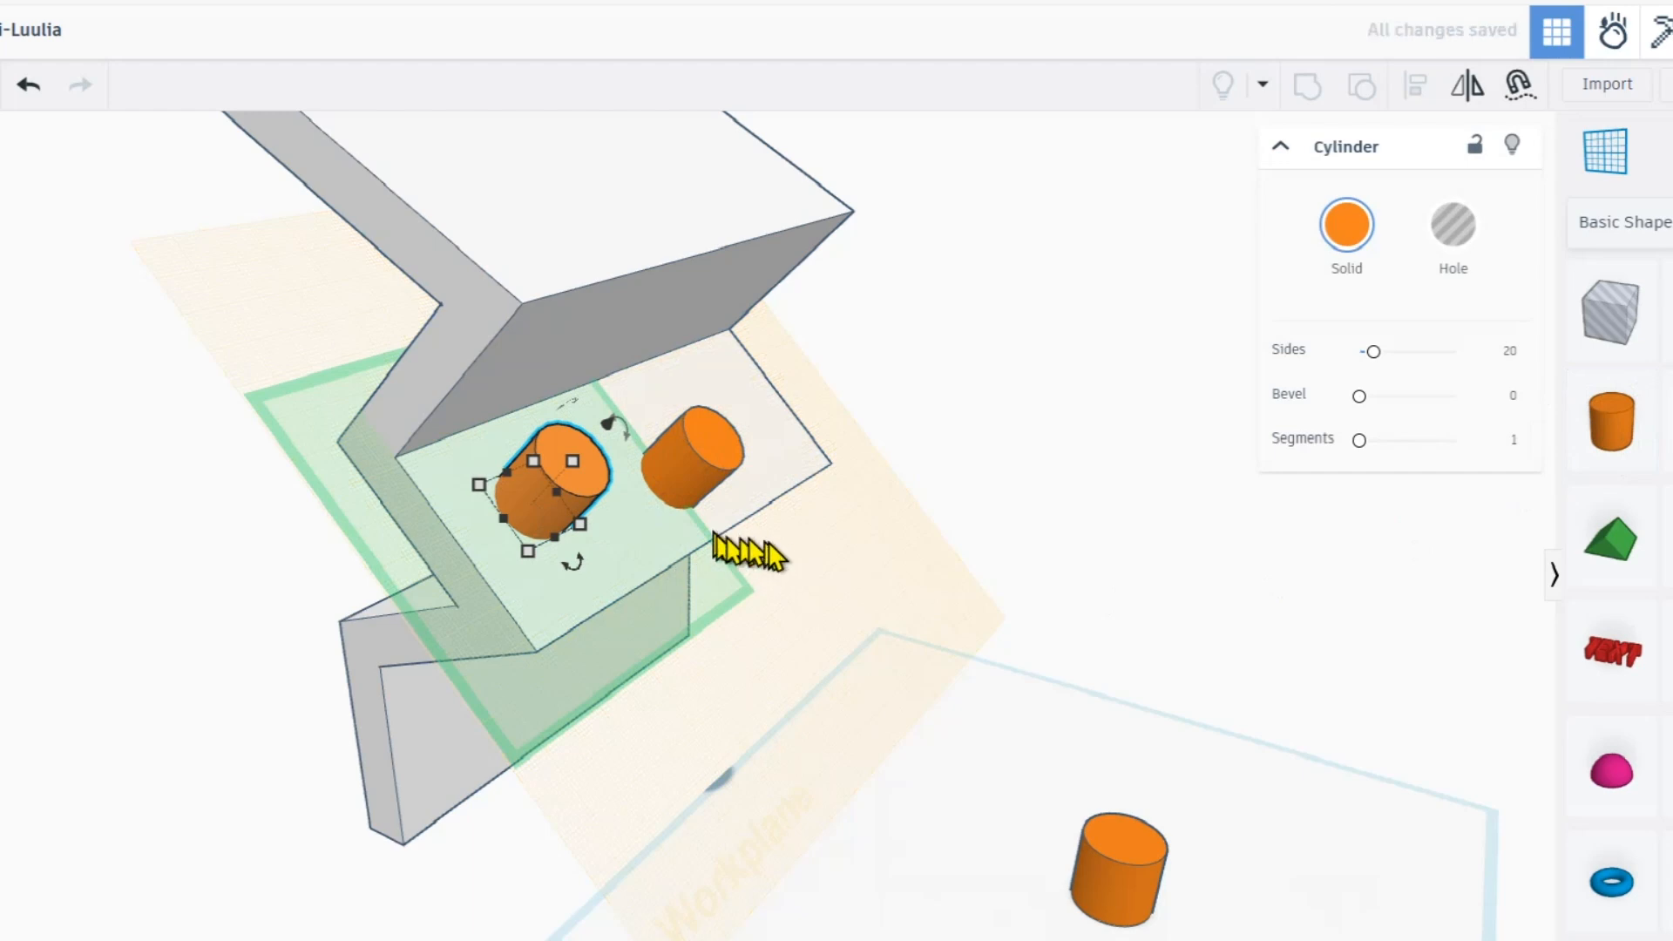
- Delete the two cylinders on the slanted face and return the workplane to the base grid
left_click(703, 462)
key("Delete")
left_click(568, 490)
key("Delete")
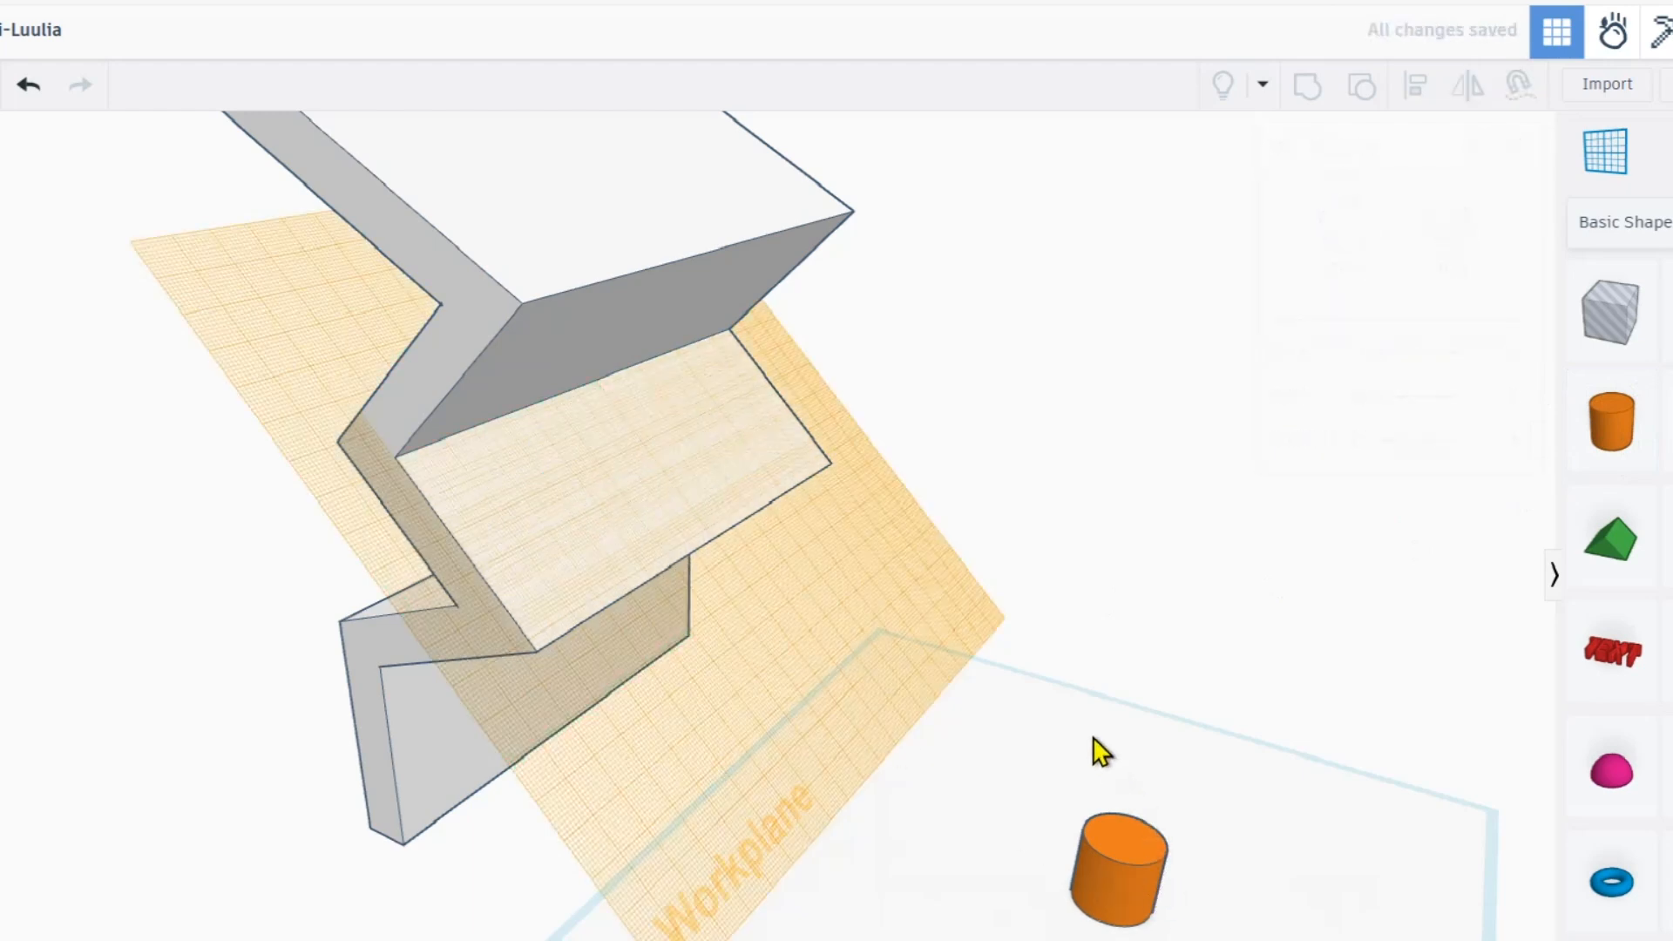
key("w")
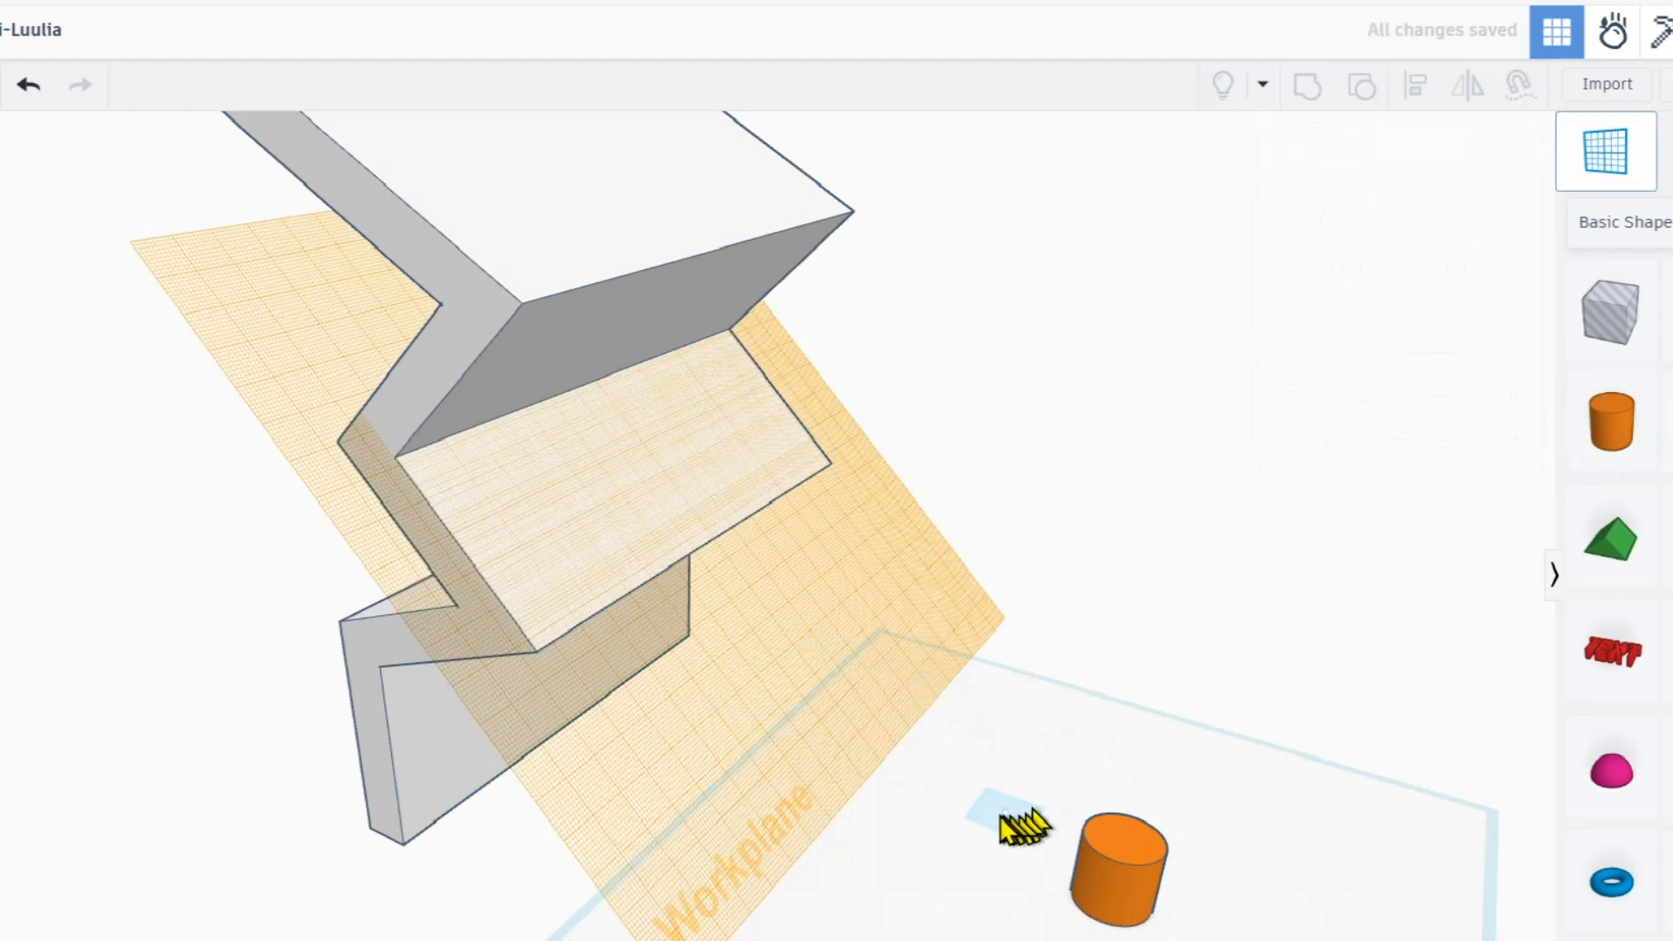
left_click(1007, 828)
- Use Cruise to move the orange cylinder from the base workplane onto the profile's slanted face
left_click(1103, 843)
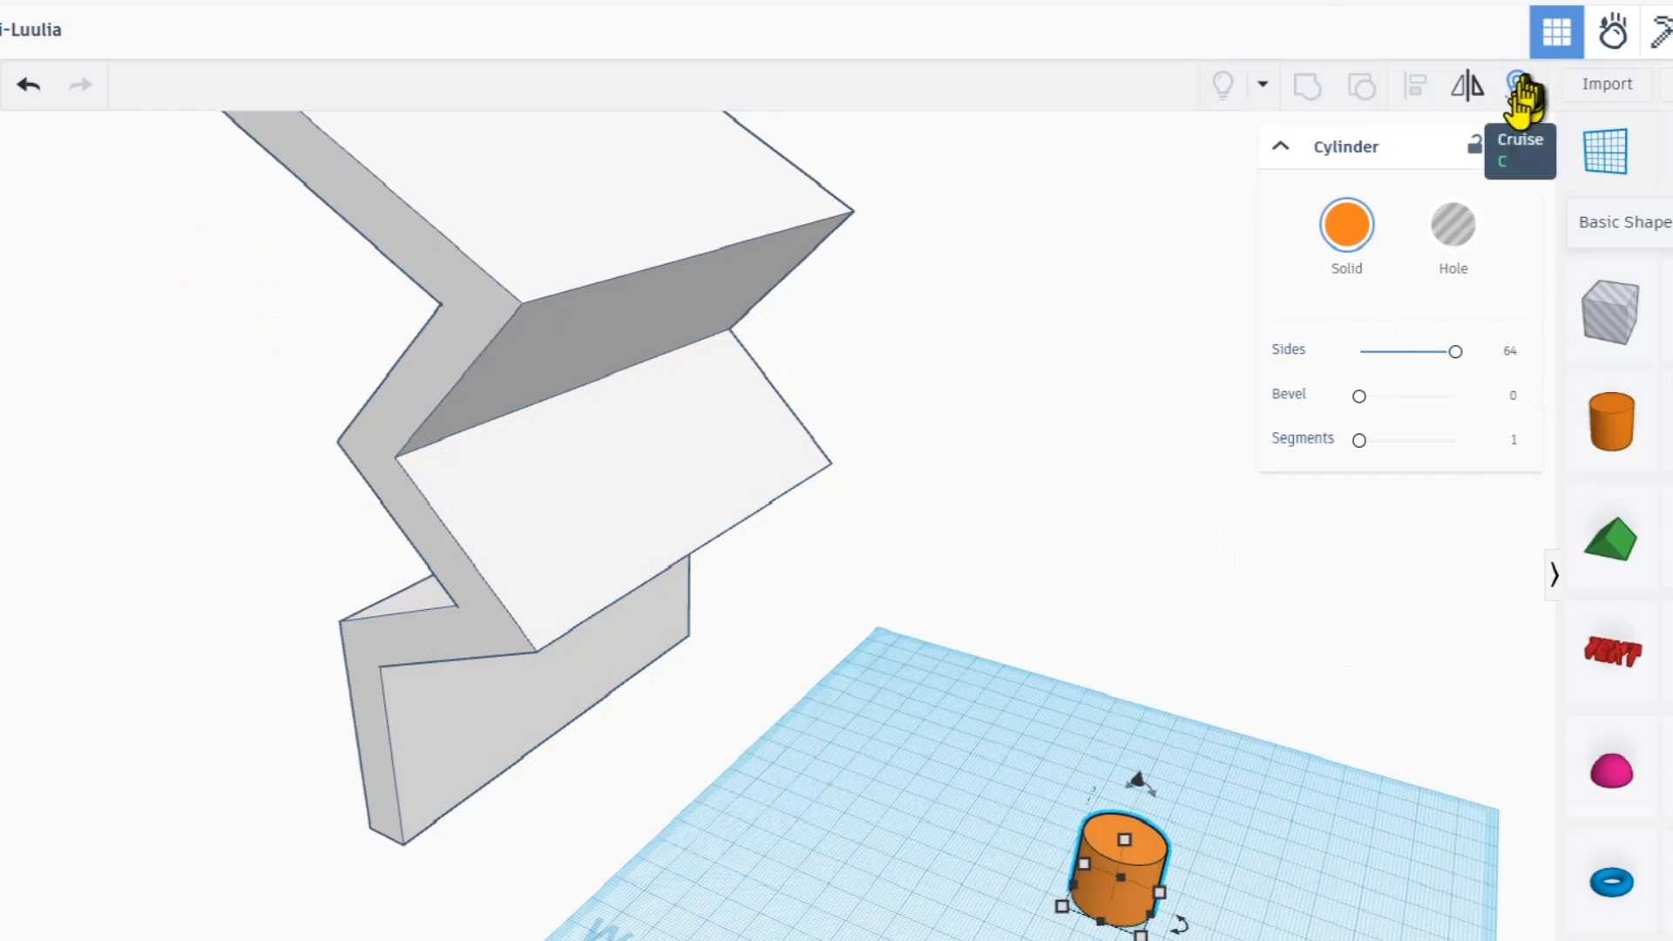
left_click(1517, 88)
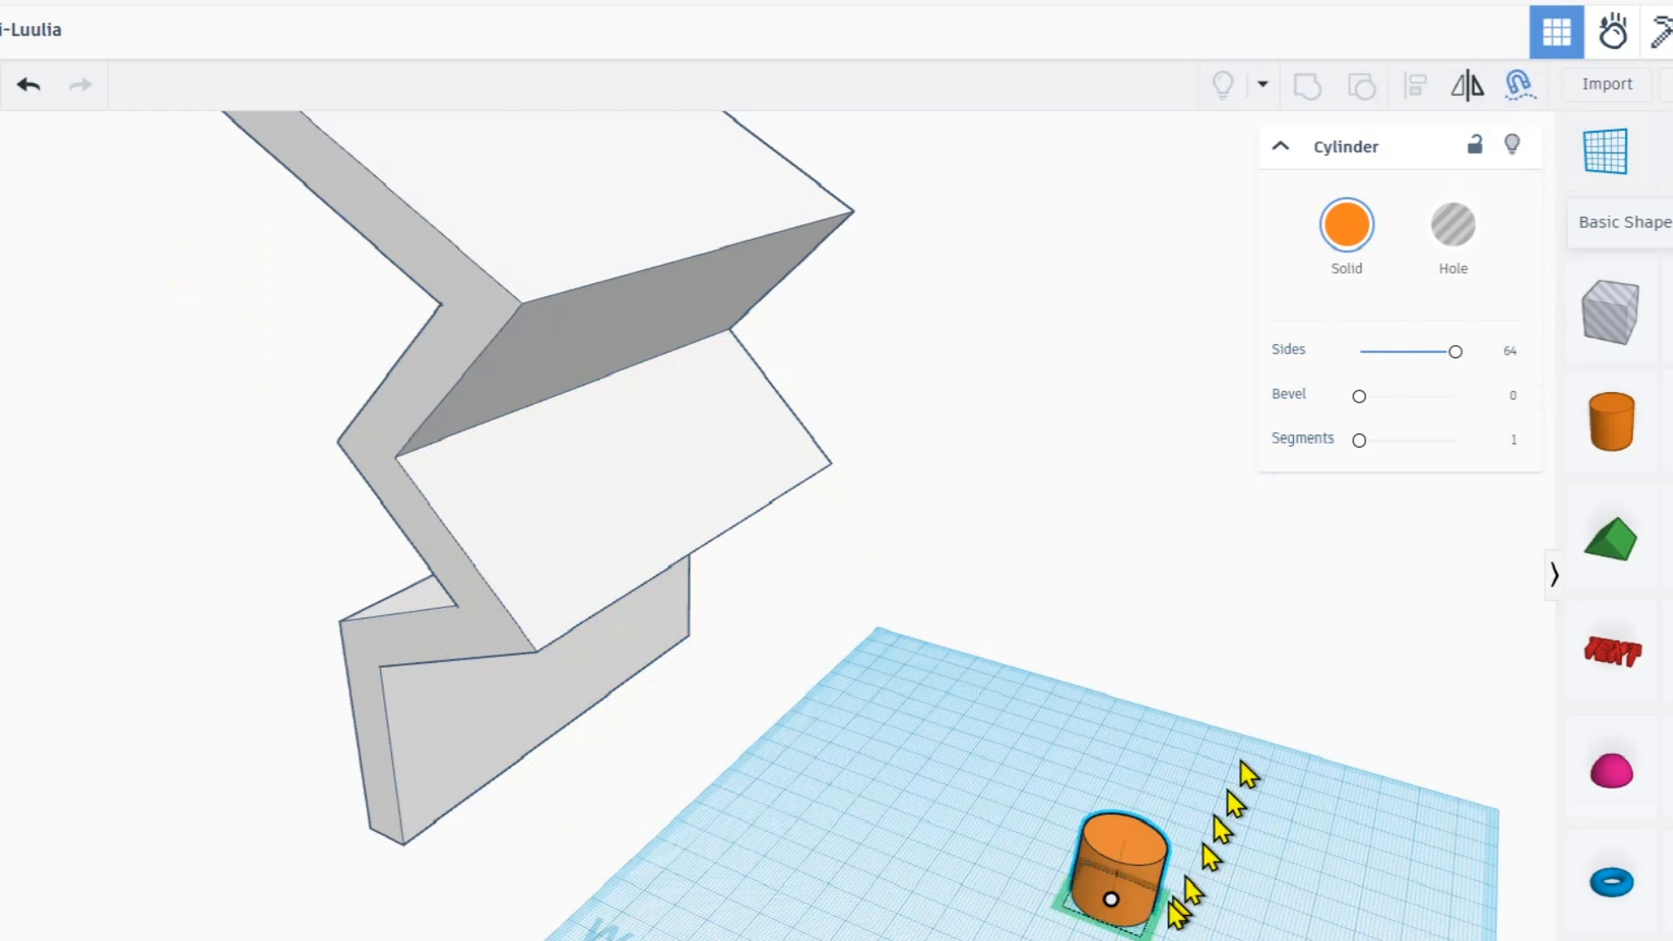
left_click_drag(1112, 900, 652, 448)
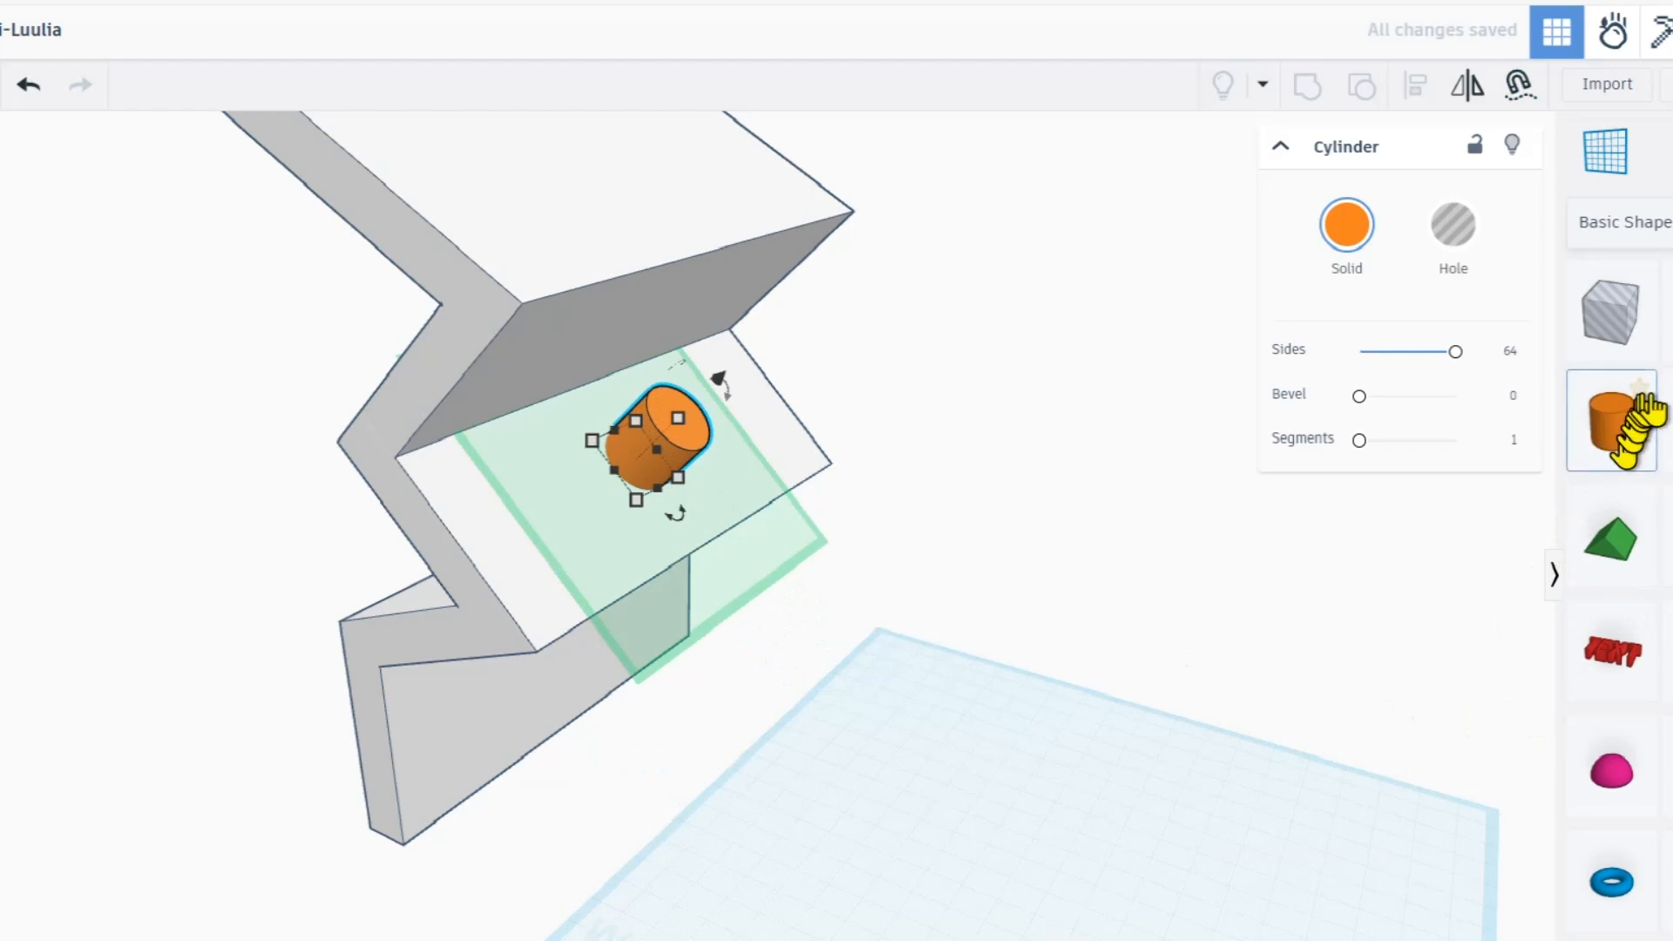
- Add a red box and a yellow pyramid to the workplane, and Cruise the pyramid onto the slanted face beside the cylinder
left_click_drag(1610, 312, 1148, 763)
left_click_drag(1610, 539, 887, 858)
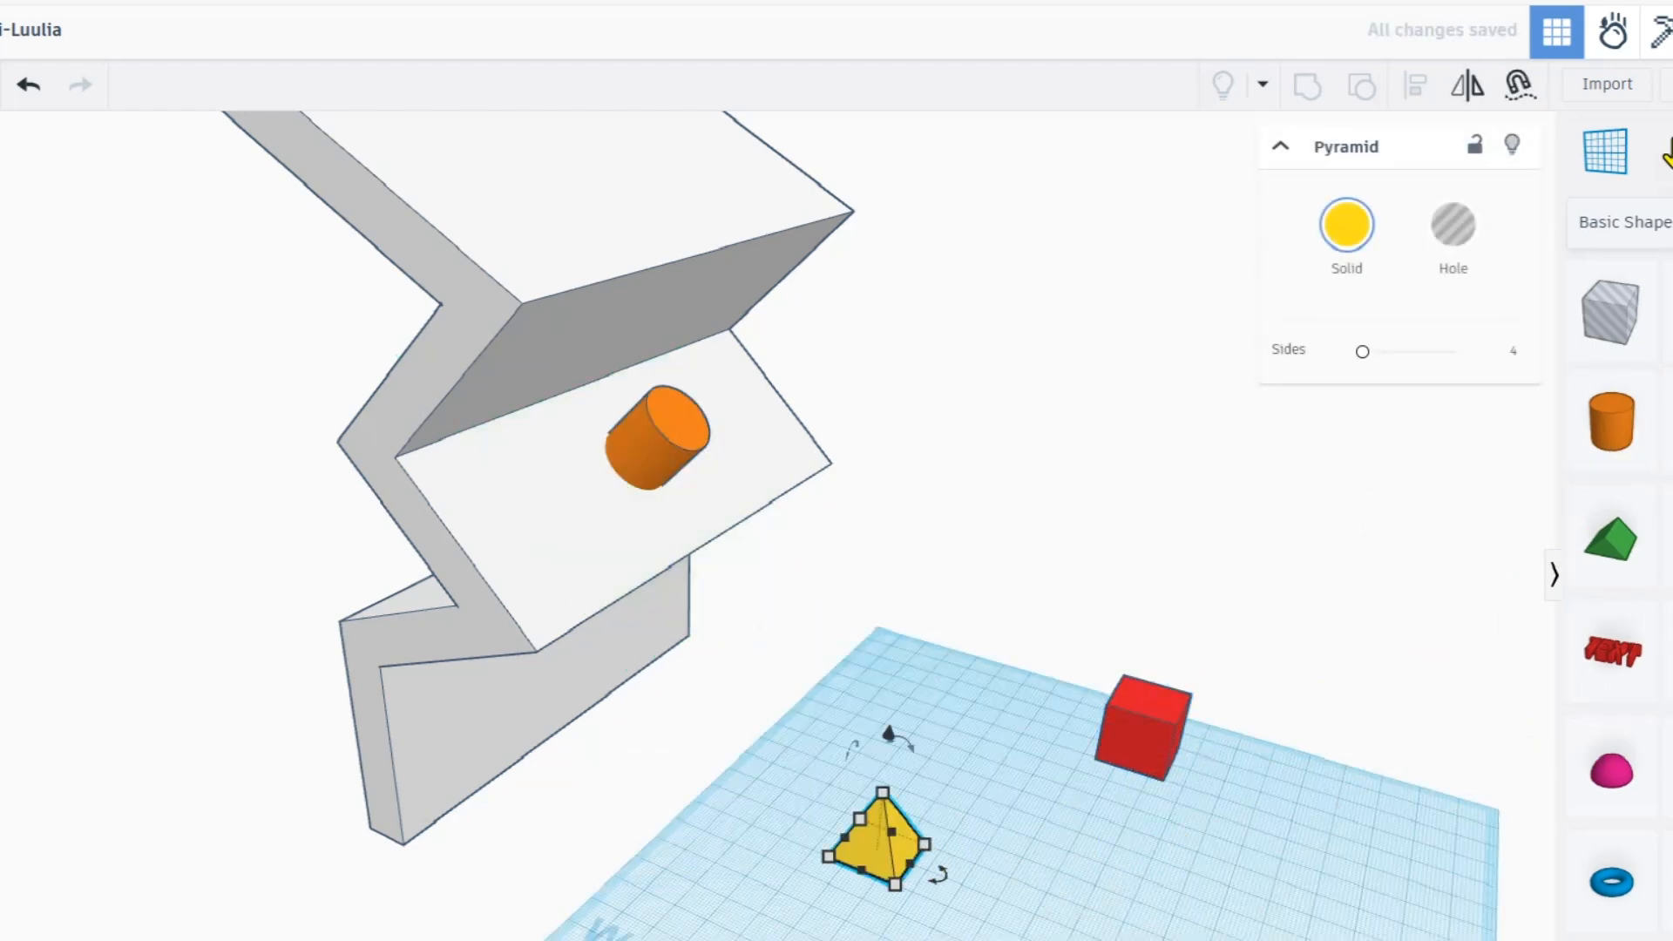
left_click(1517, 91)
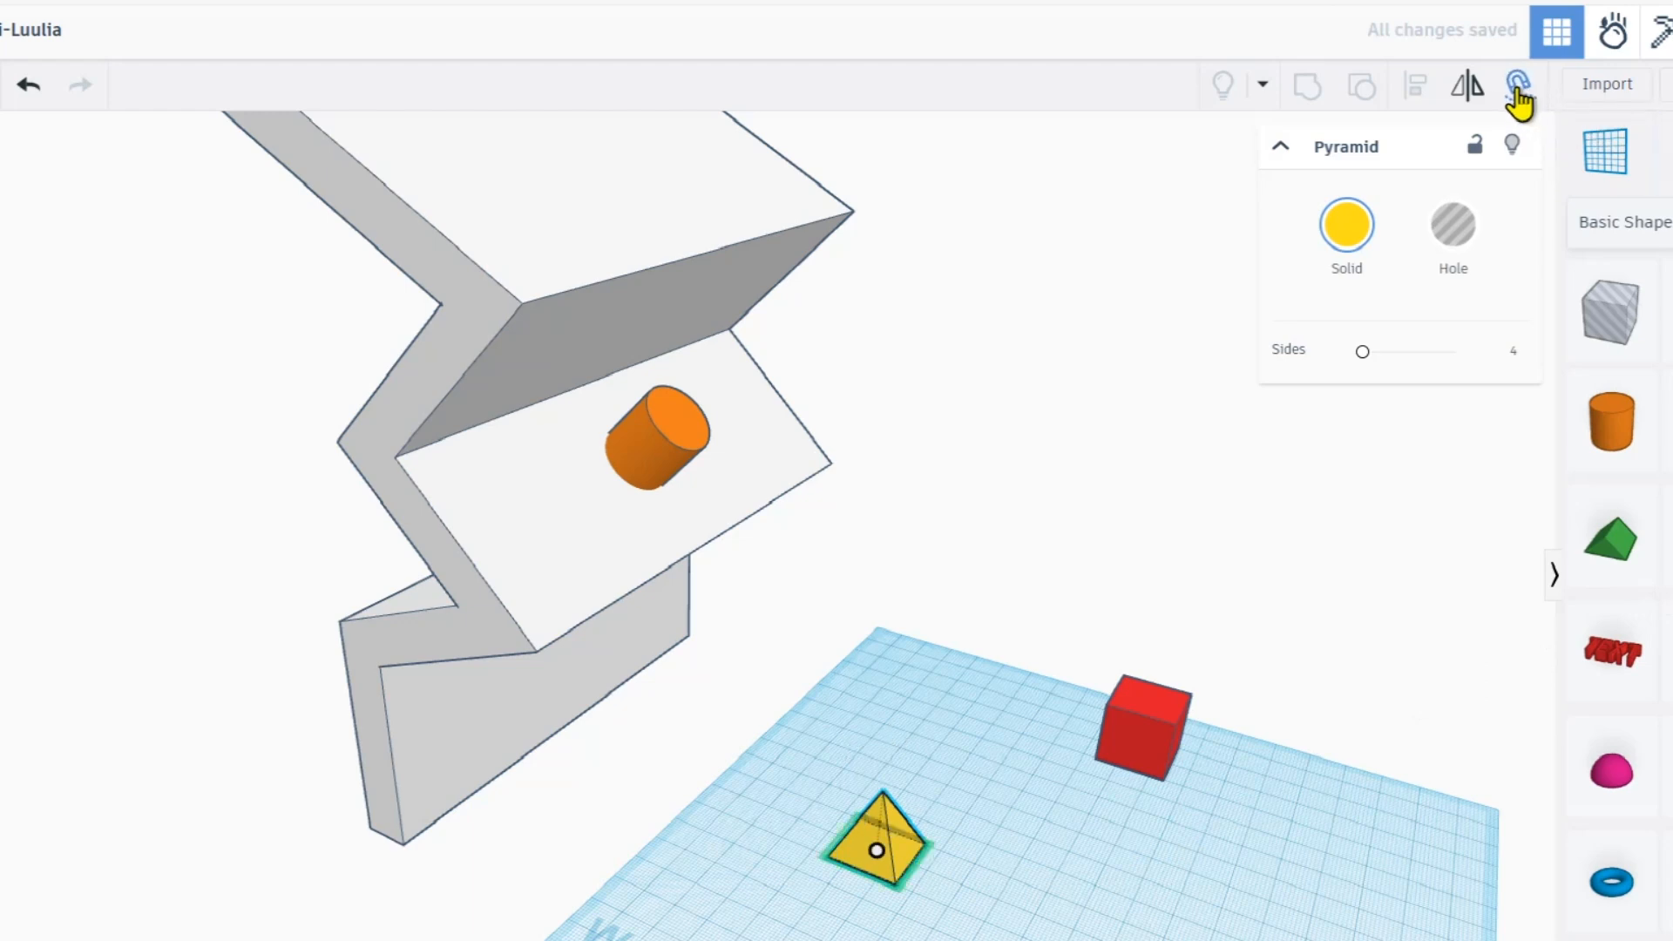
left_click_drag(880, 858, 535, 516)
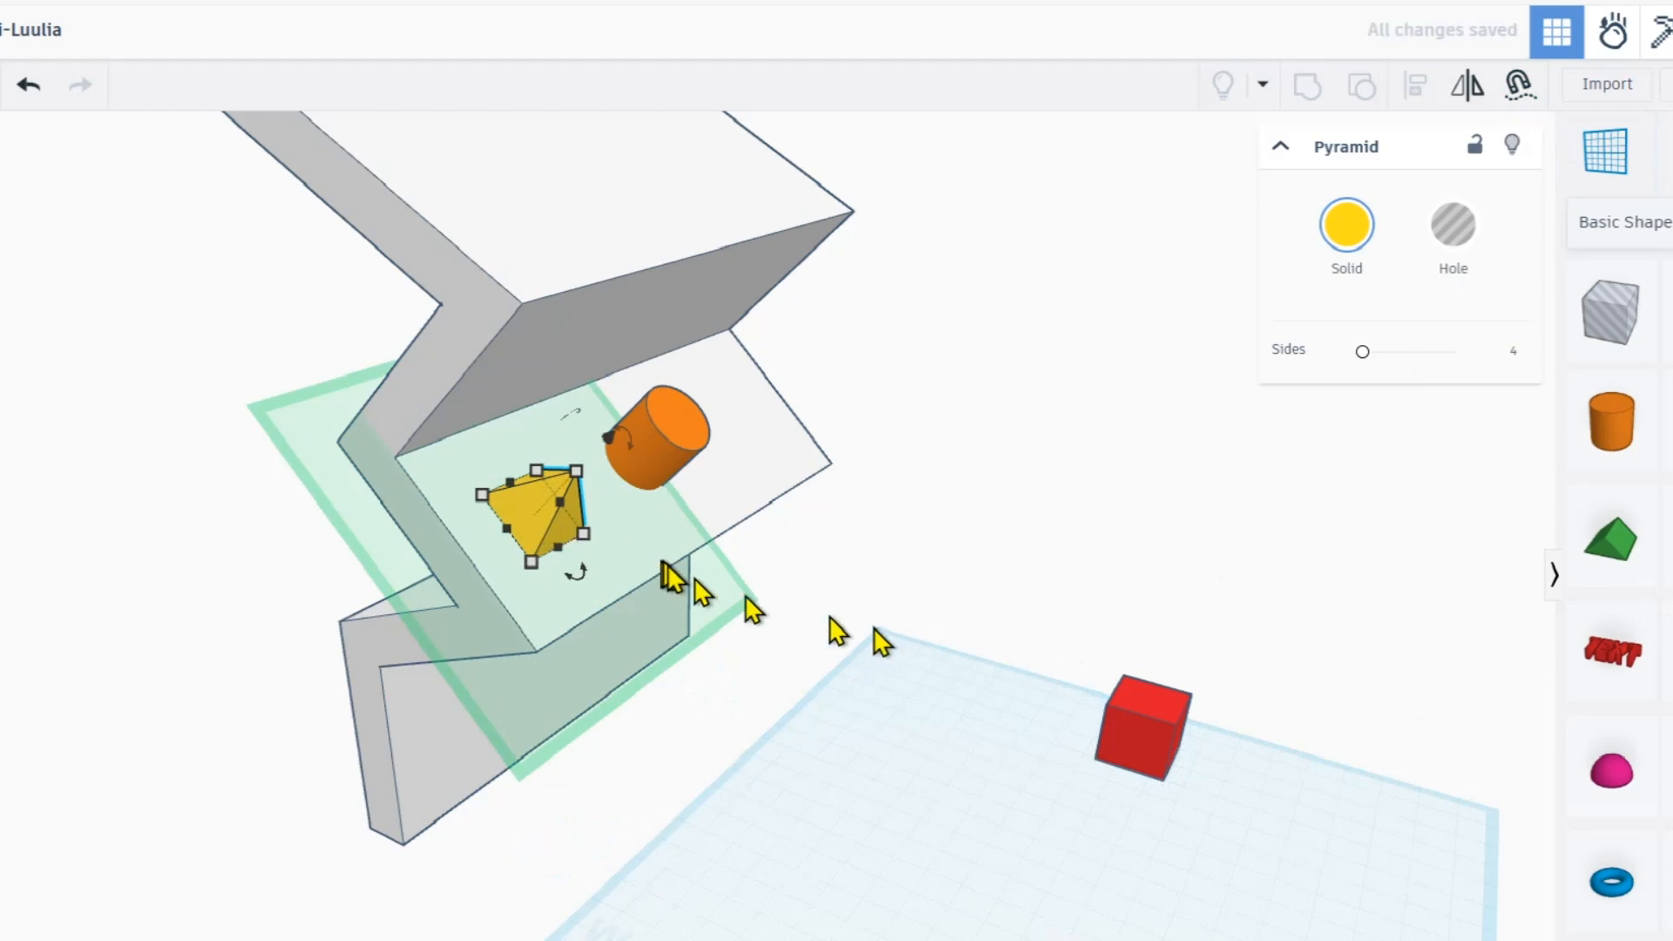
left_click(716, 776)
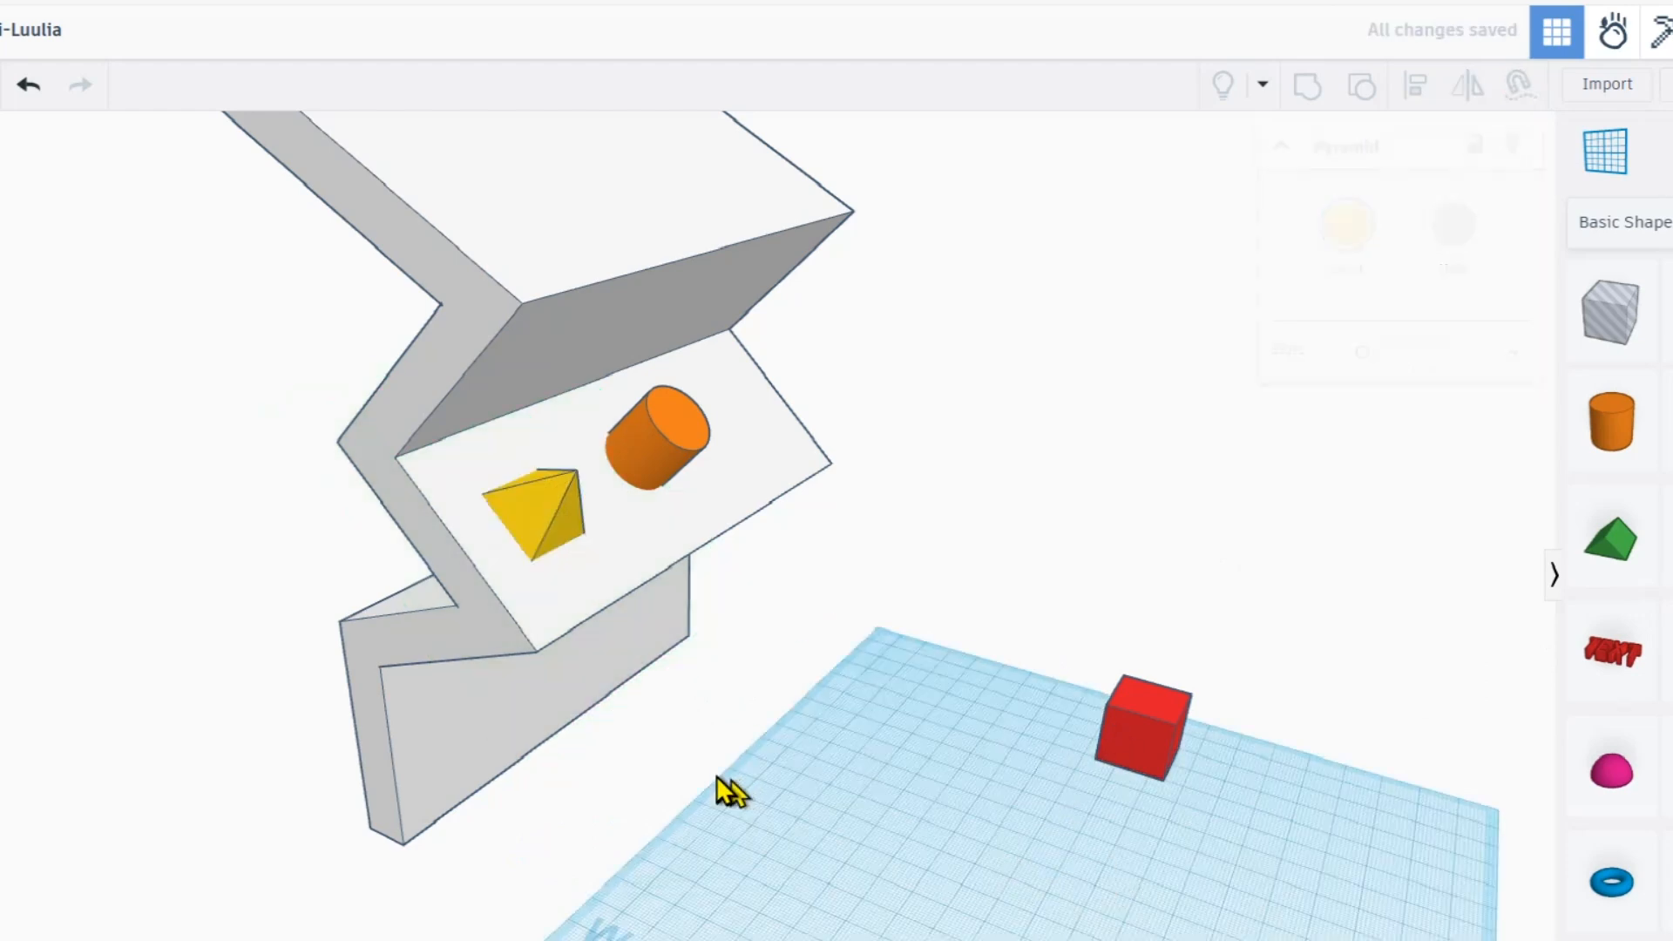
- Delete the pyramid, the red box and the cylinder, leaving only the zigzag profile
left_click(1129, 741)
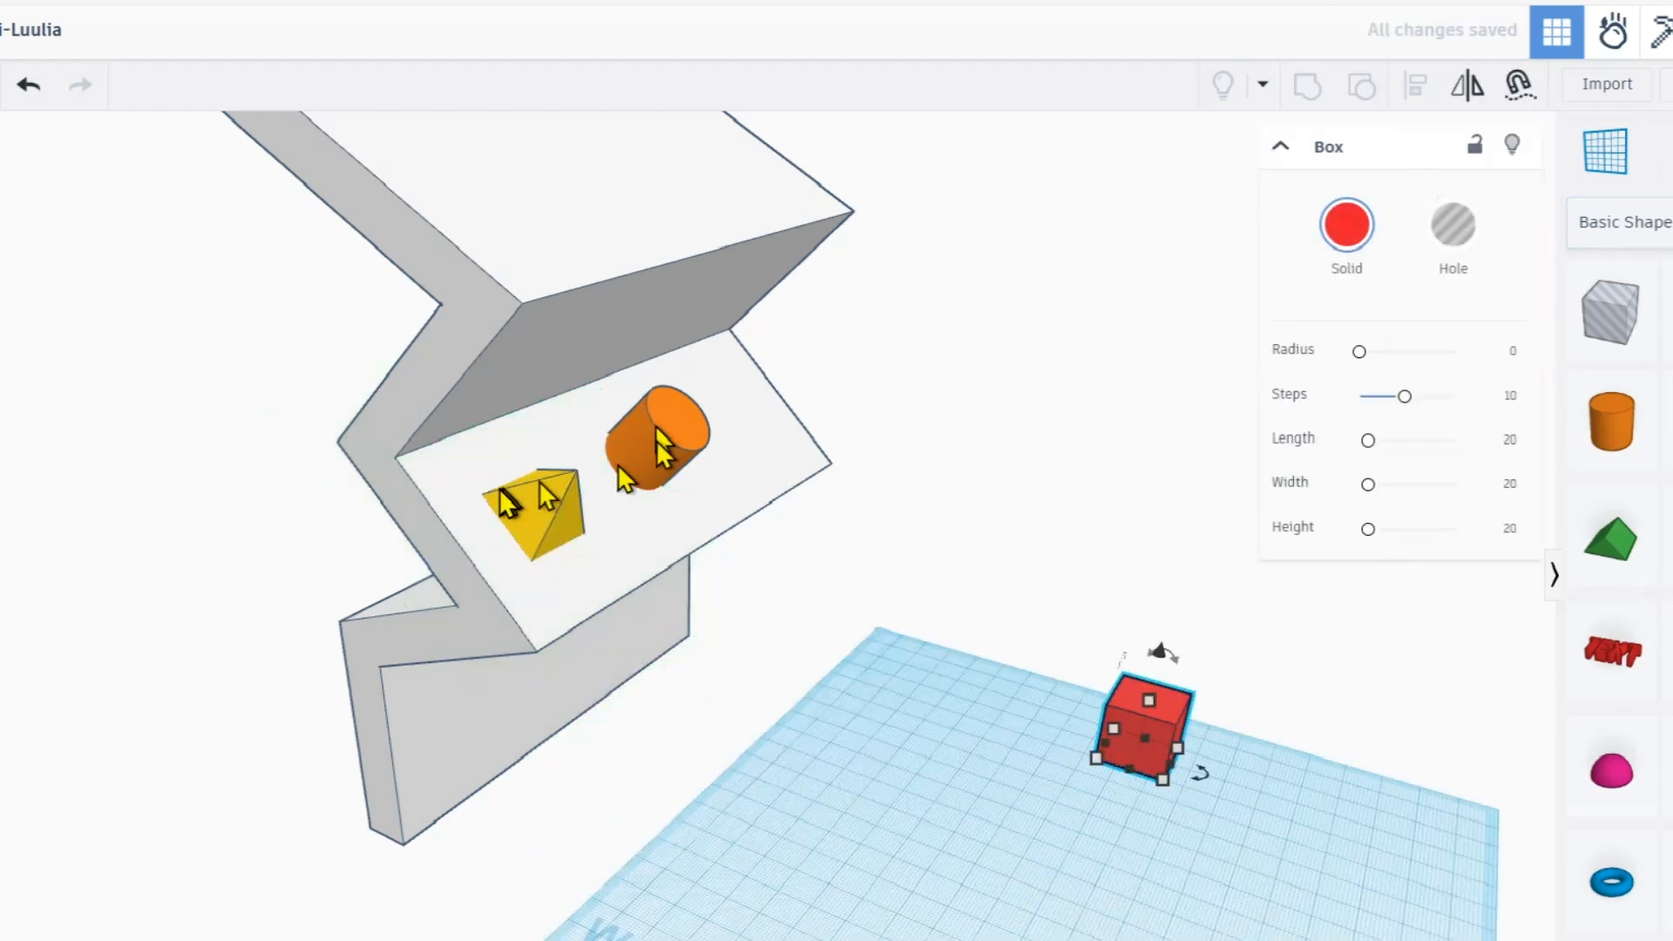
left_click(520, 515)
key("Delete")
left_click(1124, 722)
key("Delete")
left_click(671, 457)
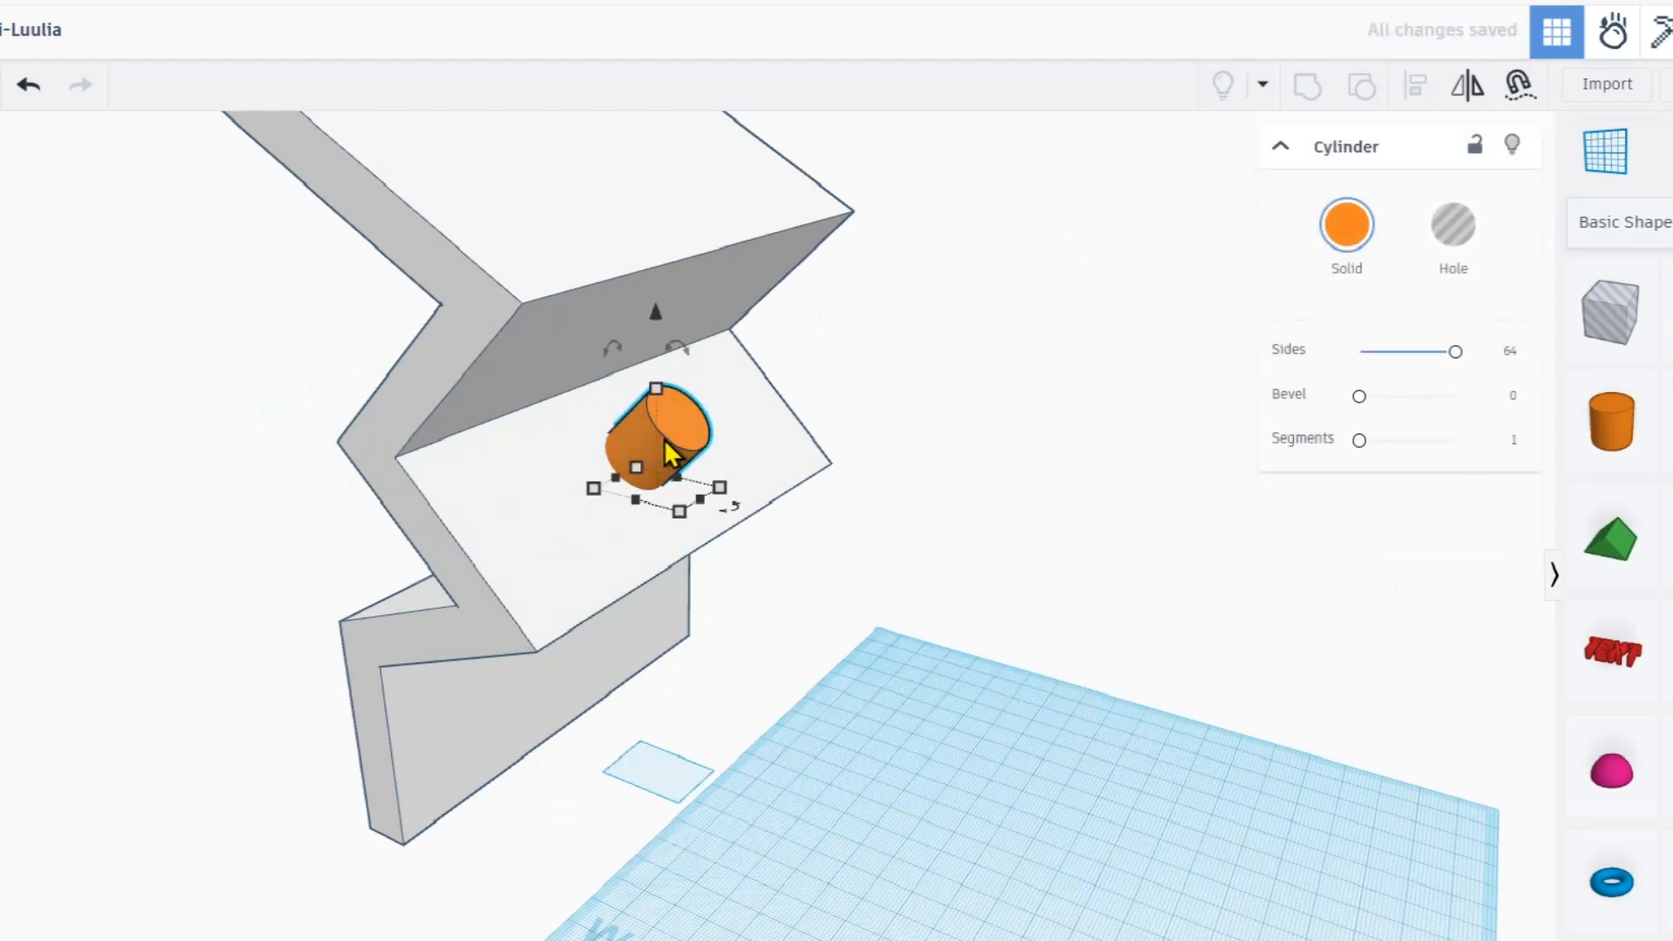
key("Delete")
- Add a new cylinder with 64 sides to the workplane and Cruise it onto the profile's slanted face
left_click_drag(1607, 427, 898, 713)
left_click_drag(1375, 358, 1494, 373)
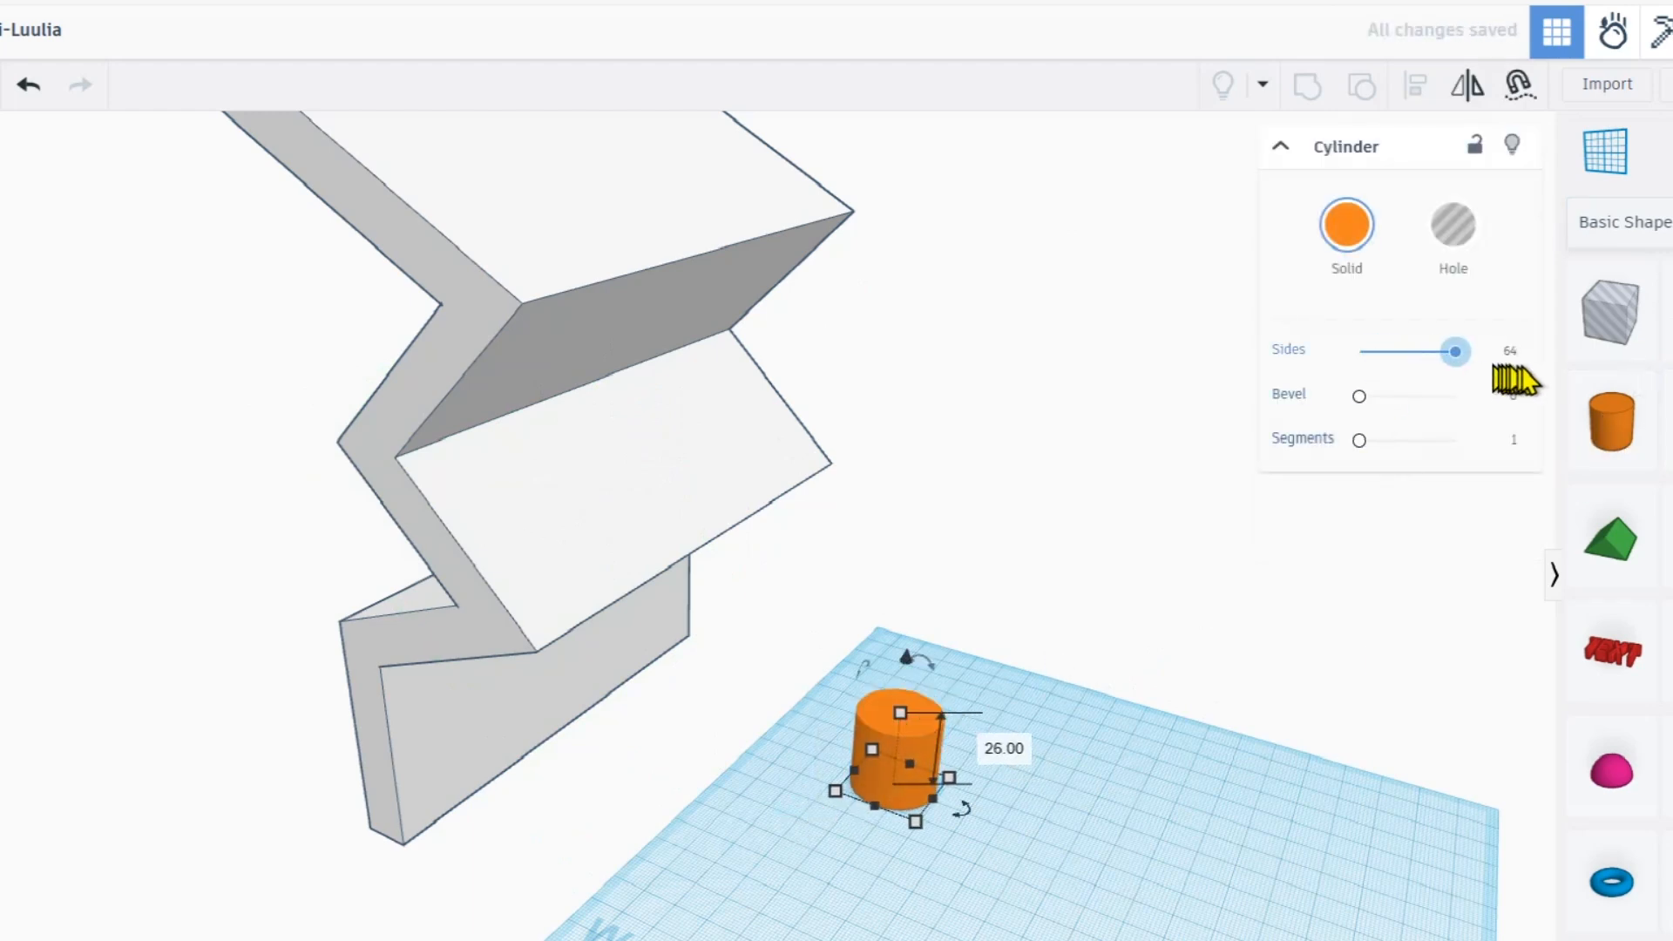
left_click(1502, 98)
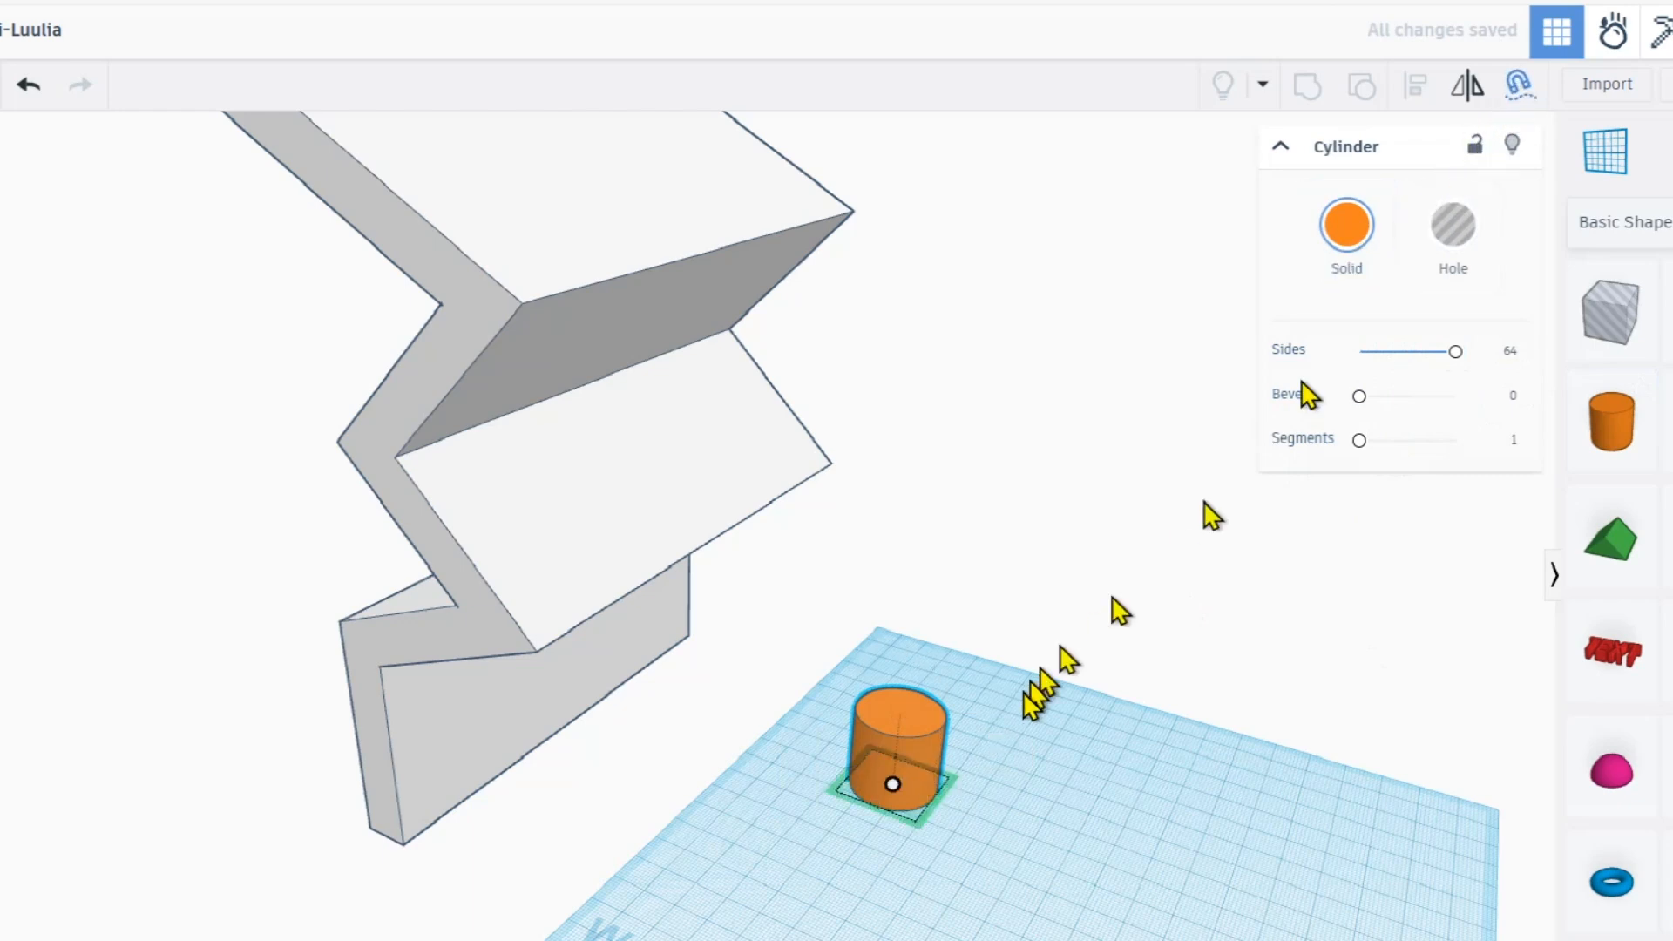
left_click_drag(892, 784, 552, 174)
key("f")
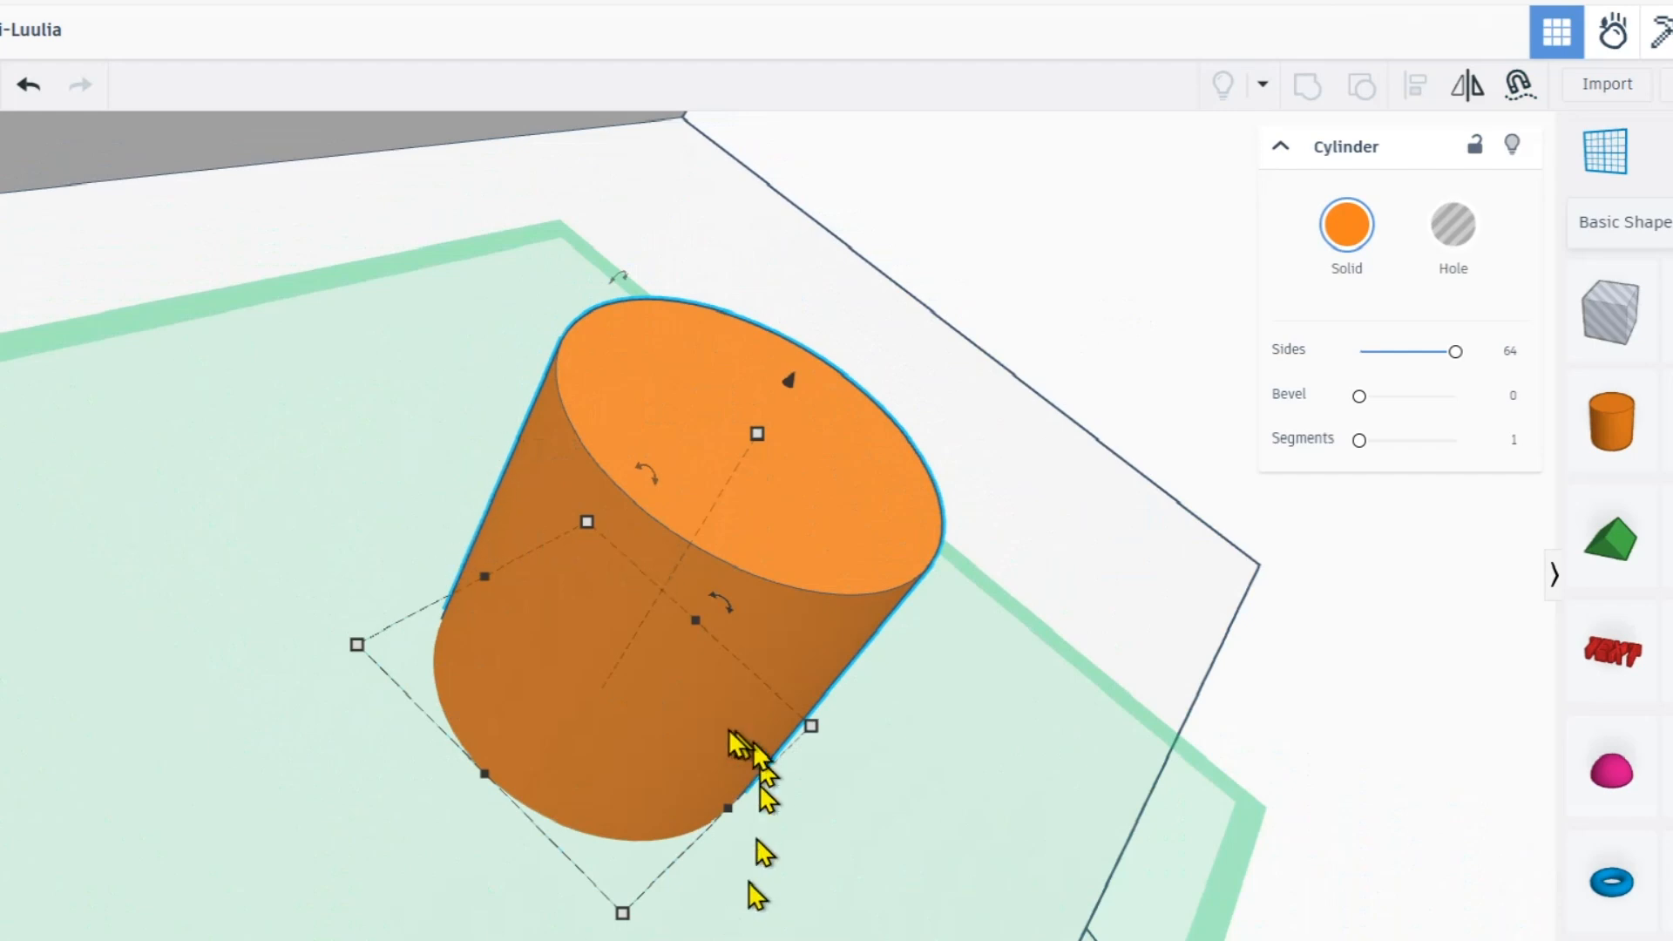
- Slide the cylinder to different spots along the slanted face
middle_click_drag(391, 599, 605, 541)
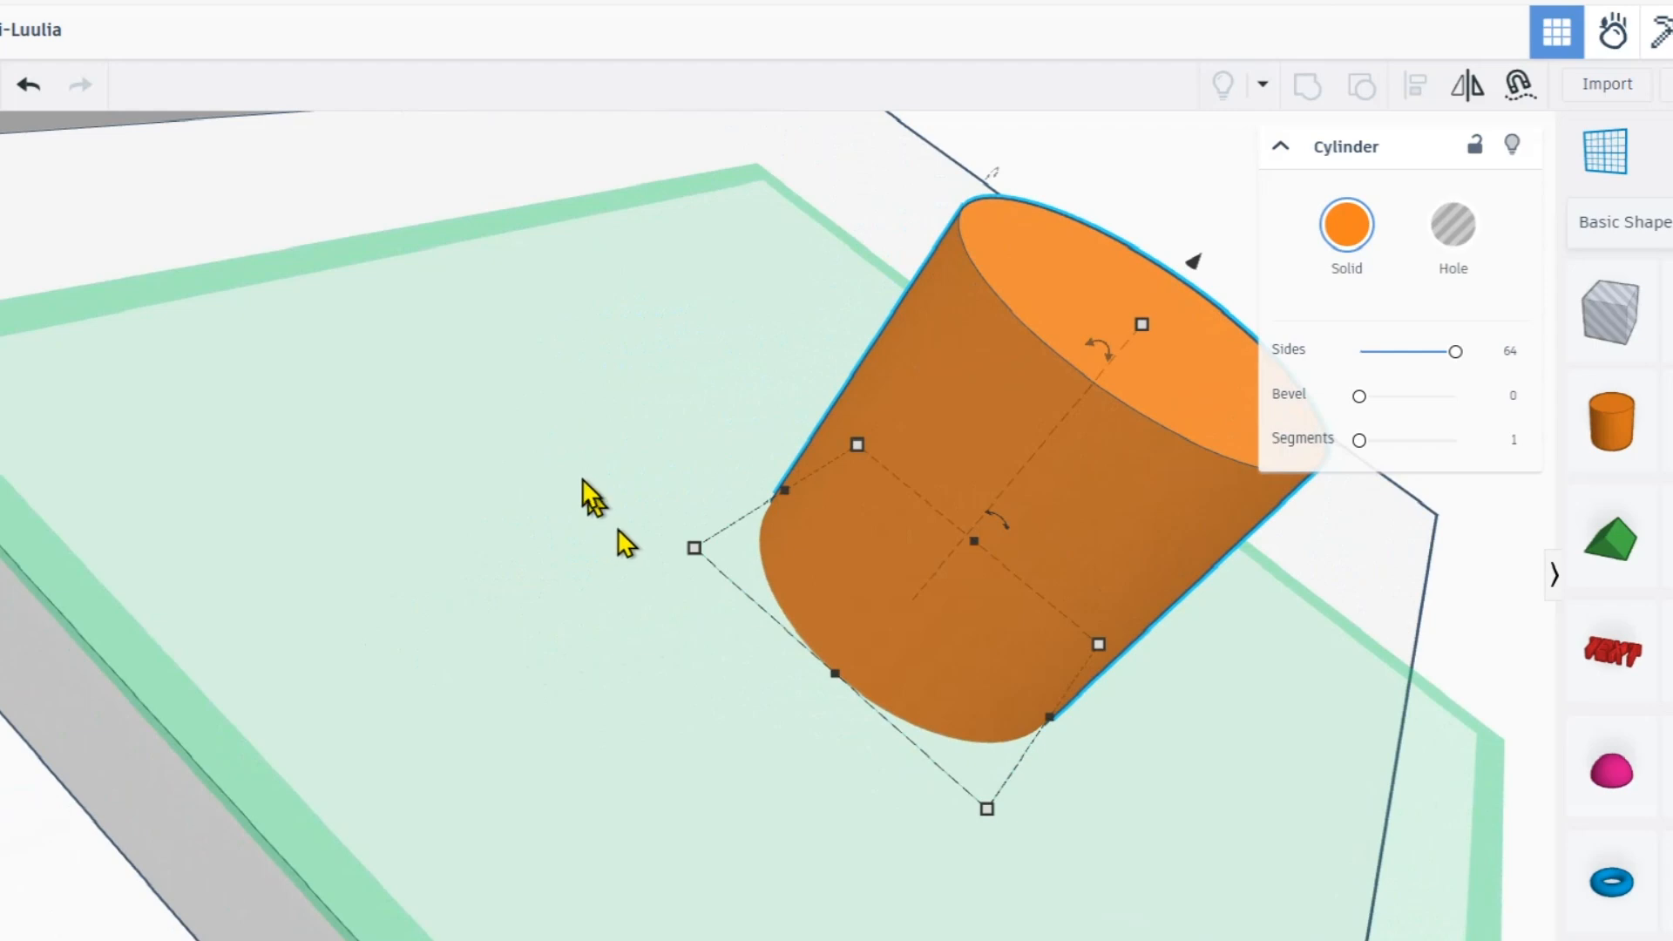
right_click_drag(640, 540, 243, 343)
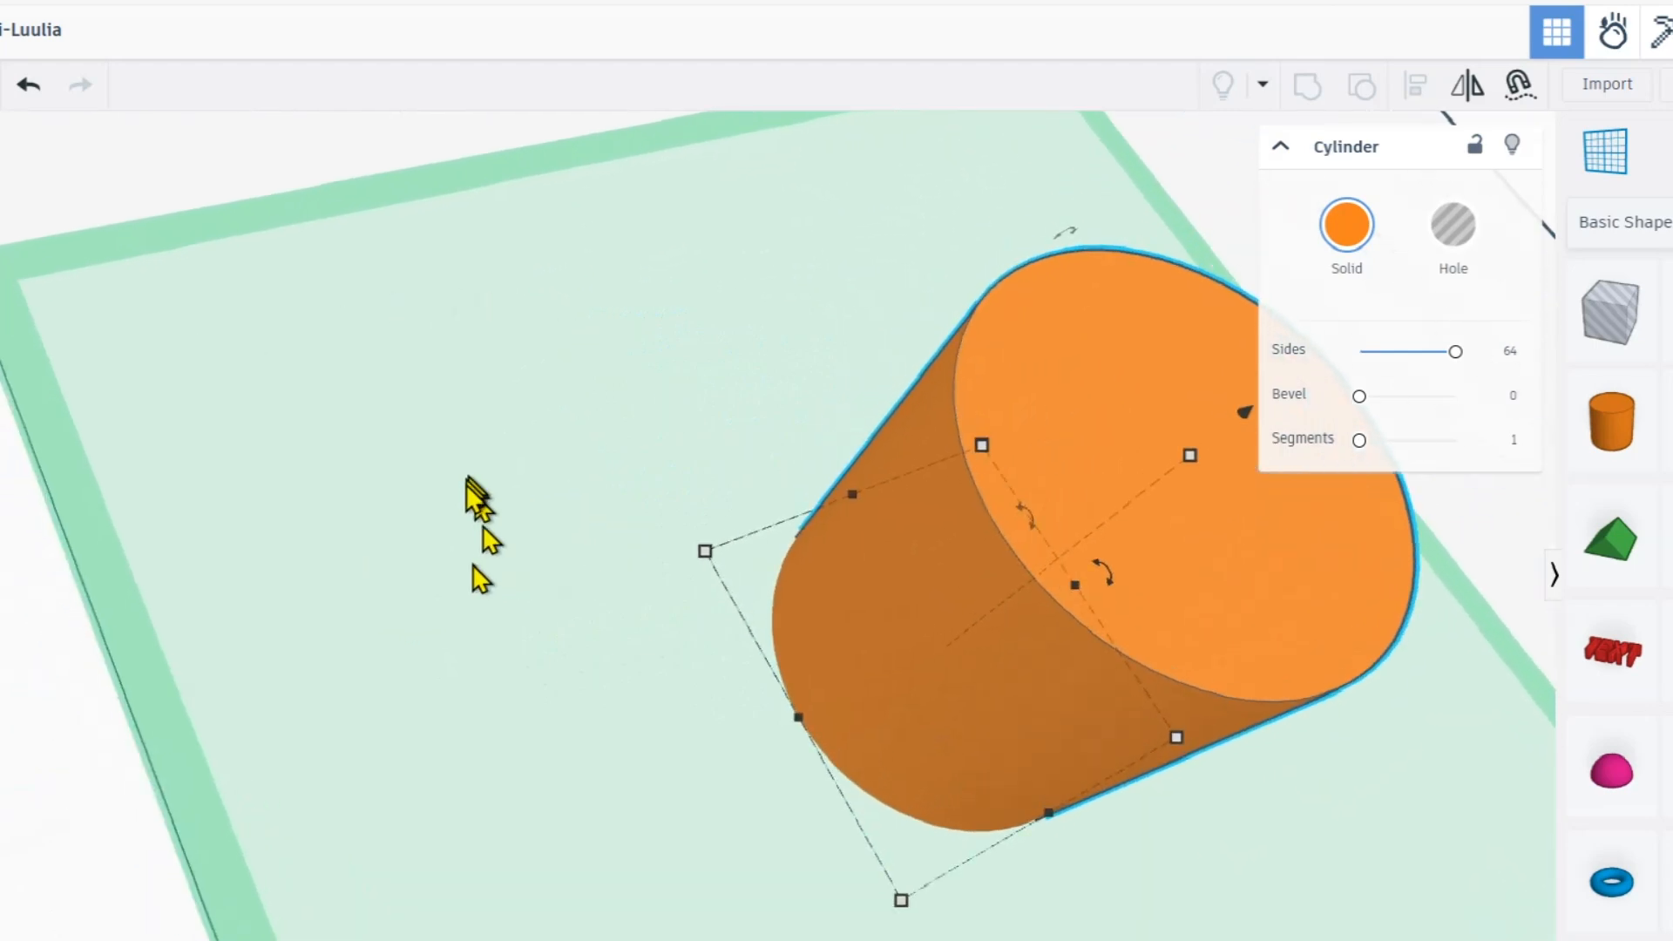
scroll(475, 497, "down", 3)
middle_click_drag(470, 496, 616, 505)
left_click_drag(962, 452, 1056, 209)
right_click_drag(673, 427, 1065, 274)
left_click_drag(1100, 211, 952, 253)
right_click_drag(758, 440, 627, 357)
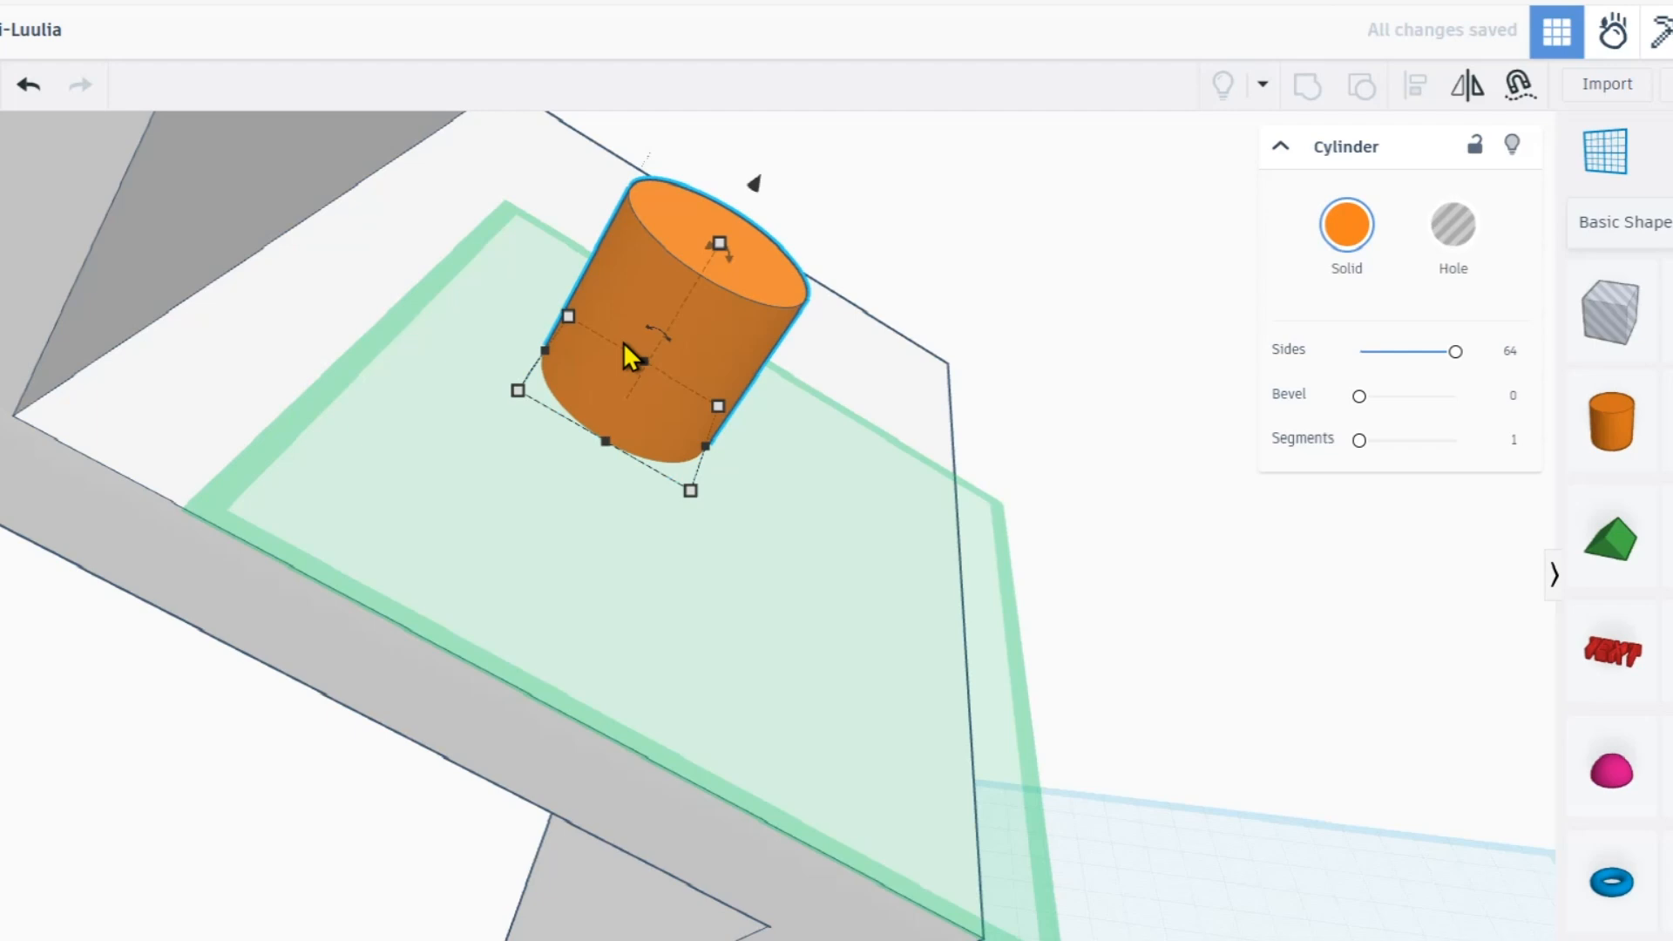
- Try moving the cylinder perpendicular to the slanted face, return it to zero offset, and slide it along the face
left_click(755, 185)
left_click_drag(754, 186, 784, 212)
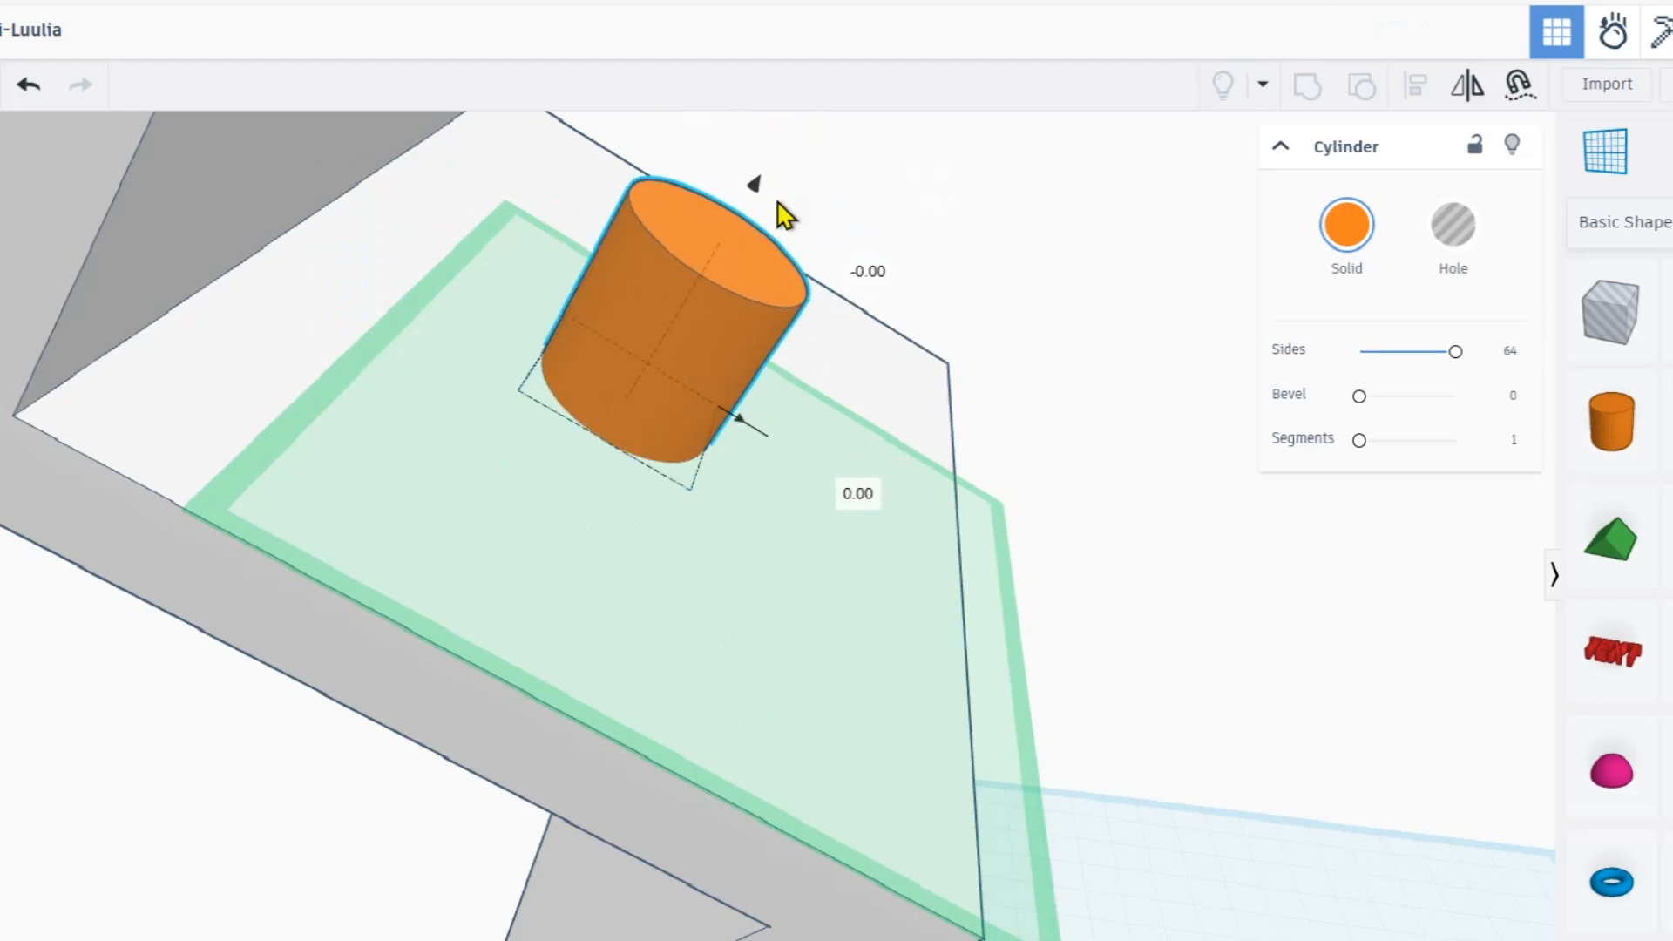
left_click_drag(675, 327, 729, 366)
right_click_drag(578, 294, 610, 387)
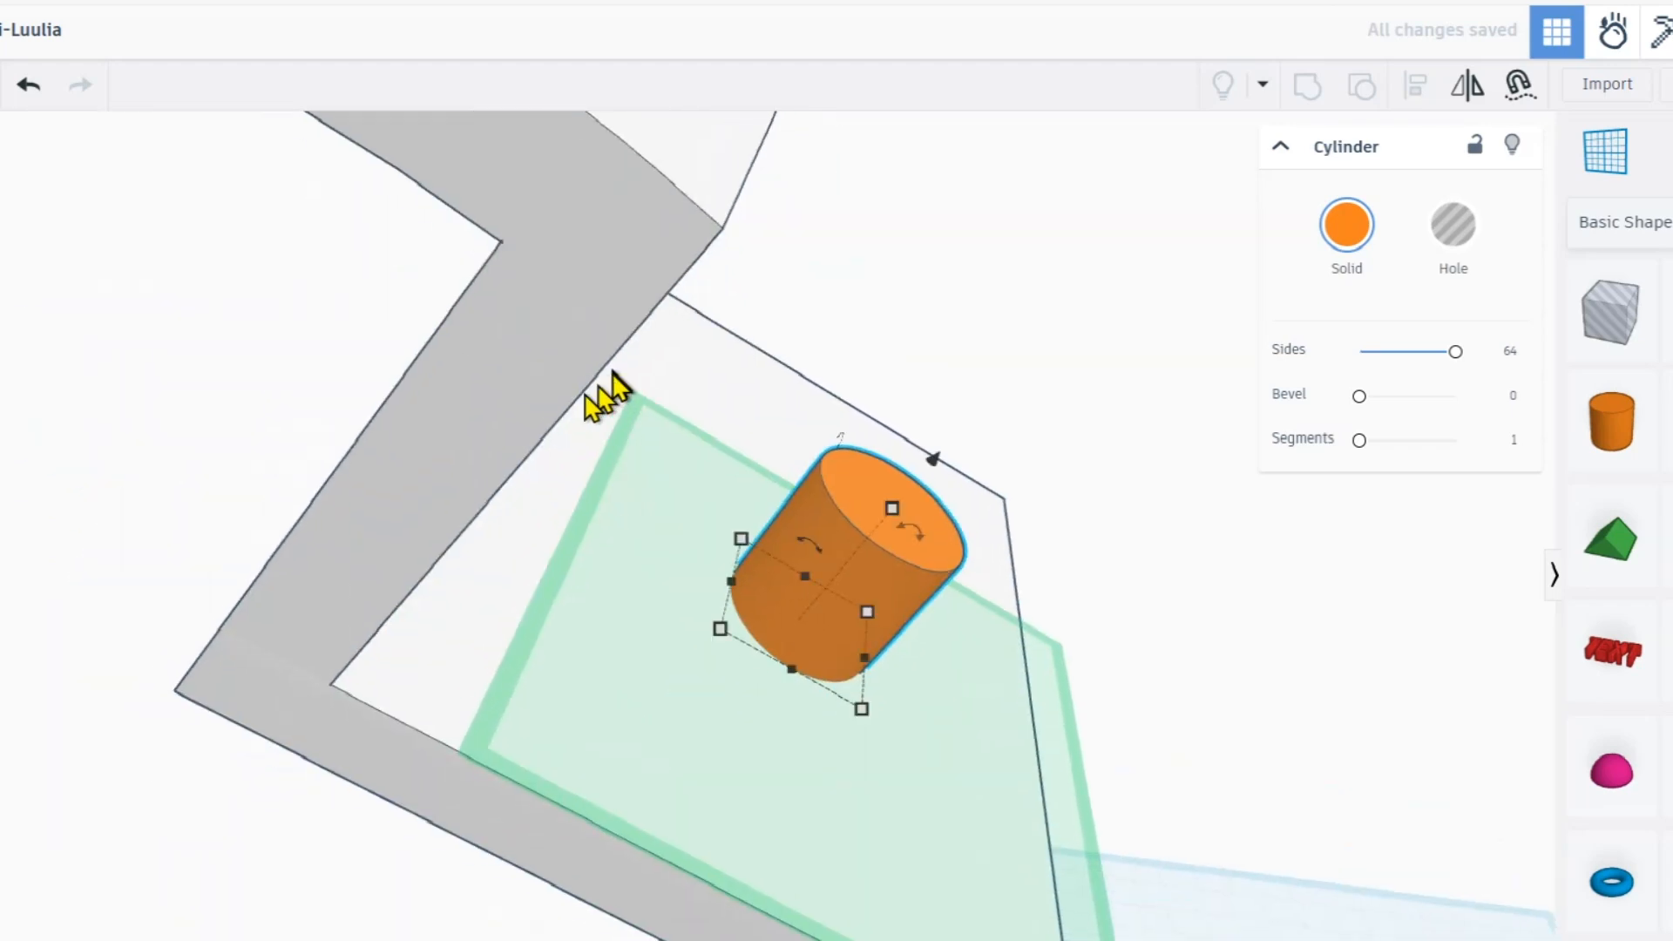
- Cruise the cylinder onto the profile's end face, slide it along that face, and Cruise it back onto the slanted face
left_click(1518, 84)
left_click_drag(796, 620, 489, 463)
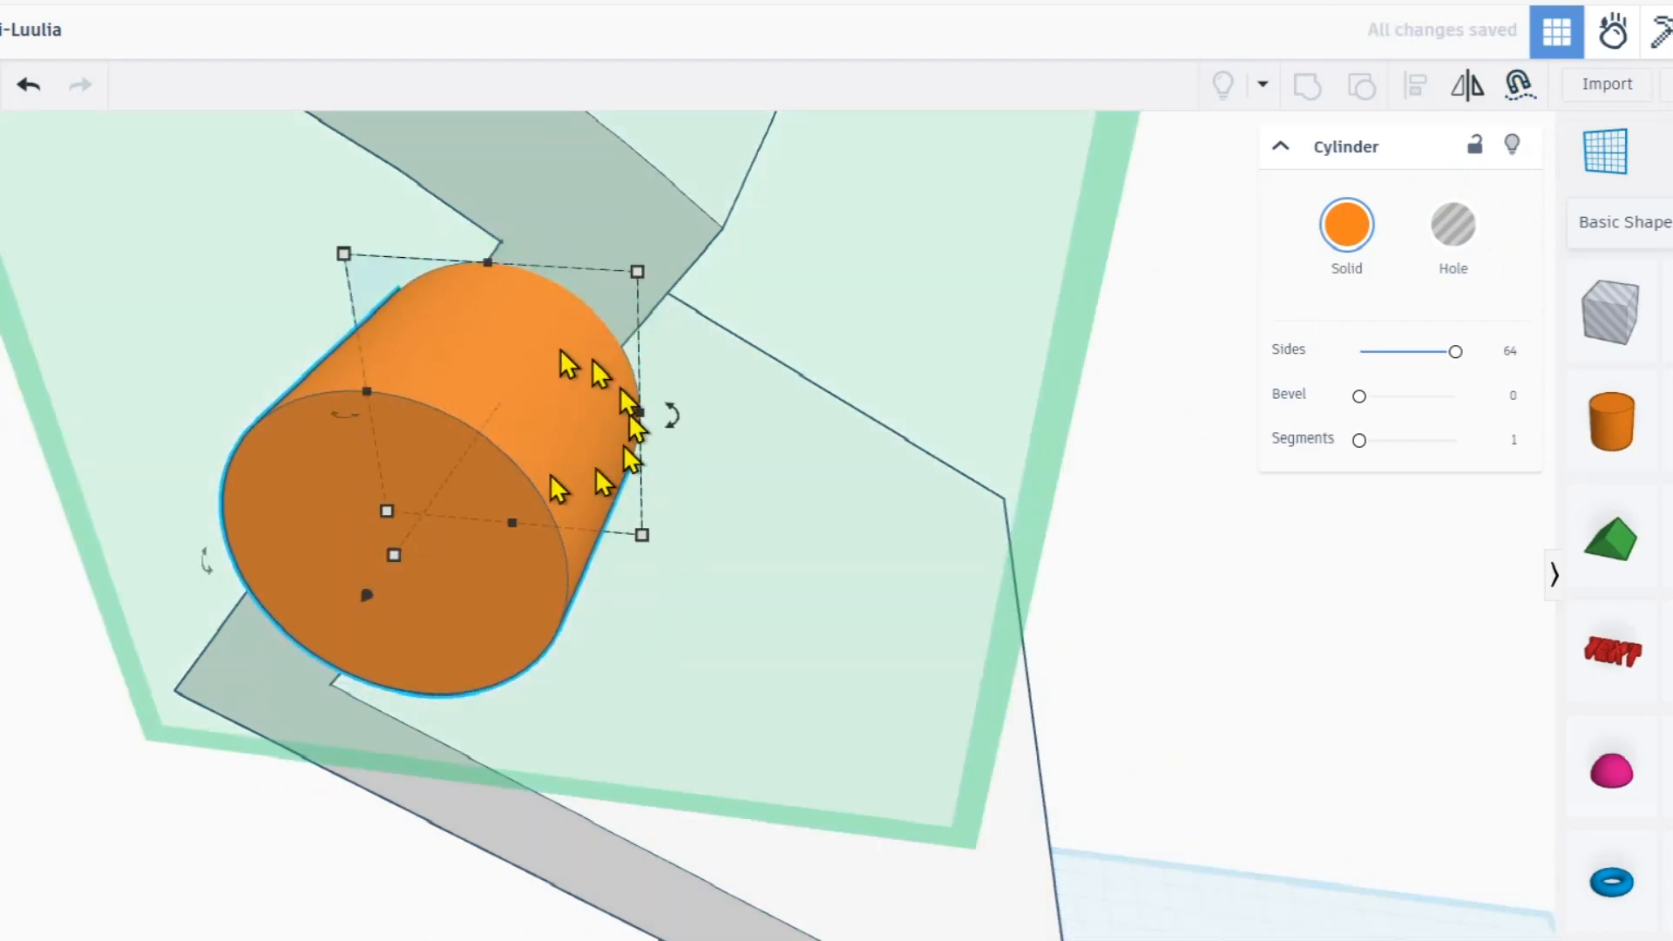
left_click_drag(228, 547, 272, 482)
left_click_drag(159, 585, 214, 549)
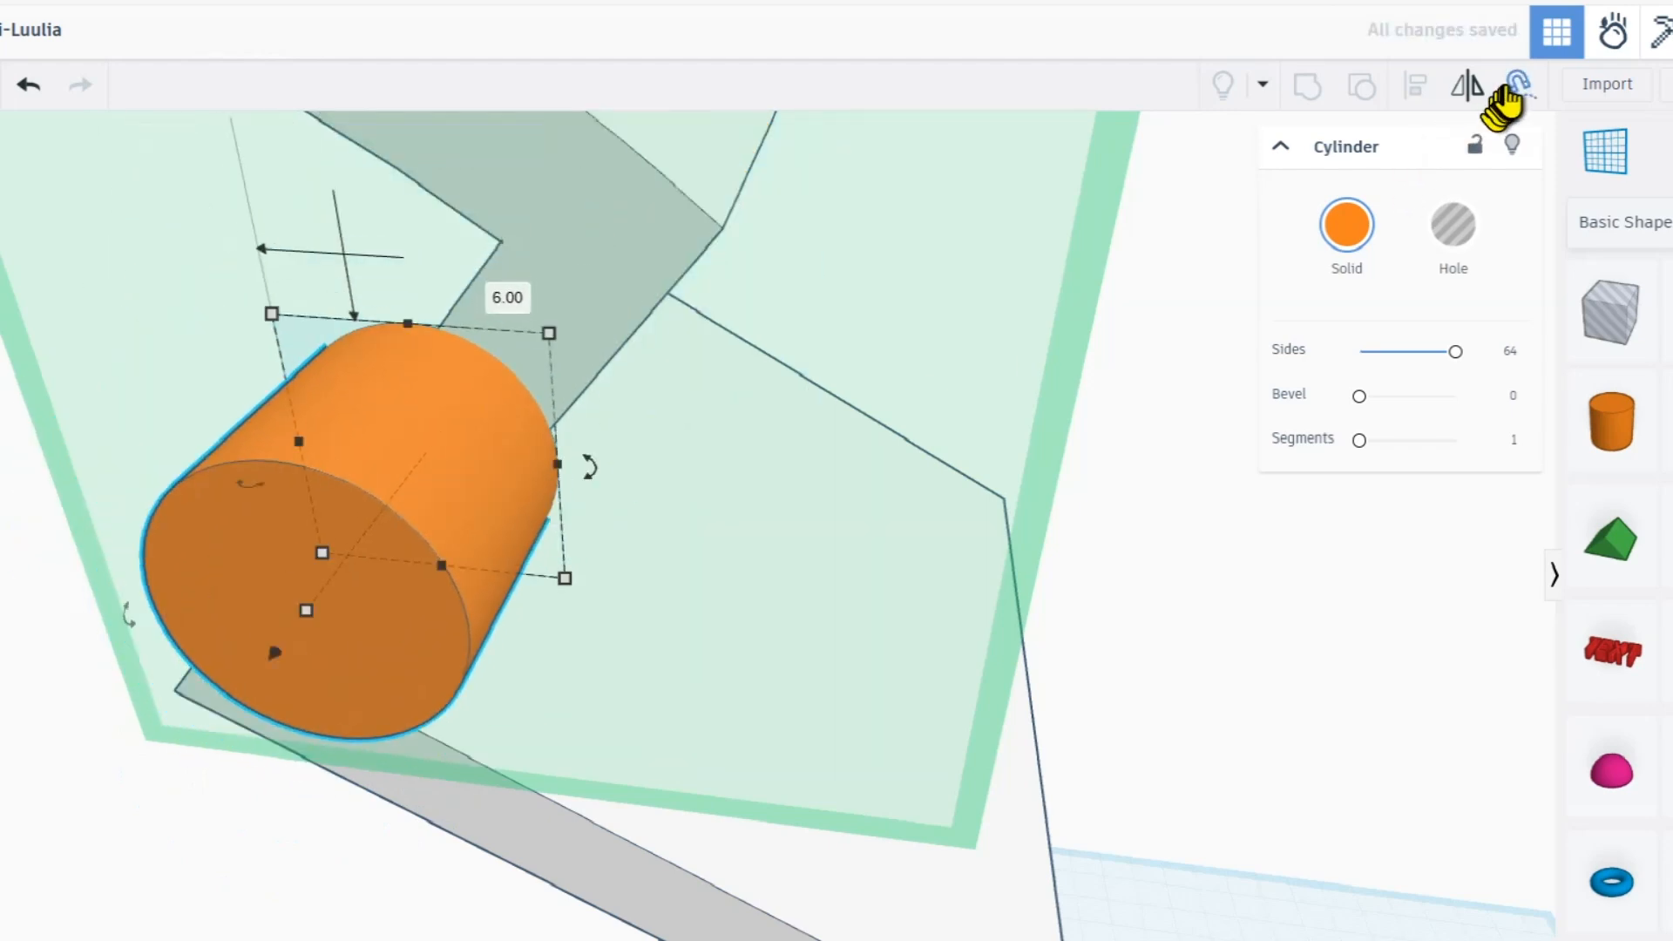
left_click(1516, 85)
left_click_drag(828, 588, 733, 557)
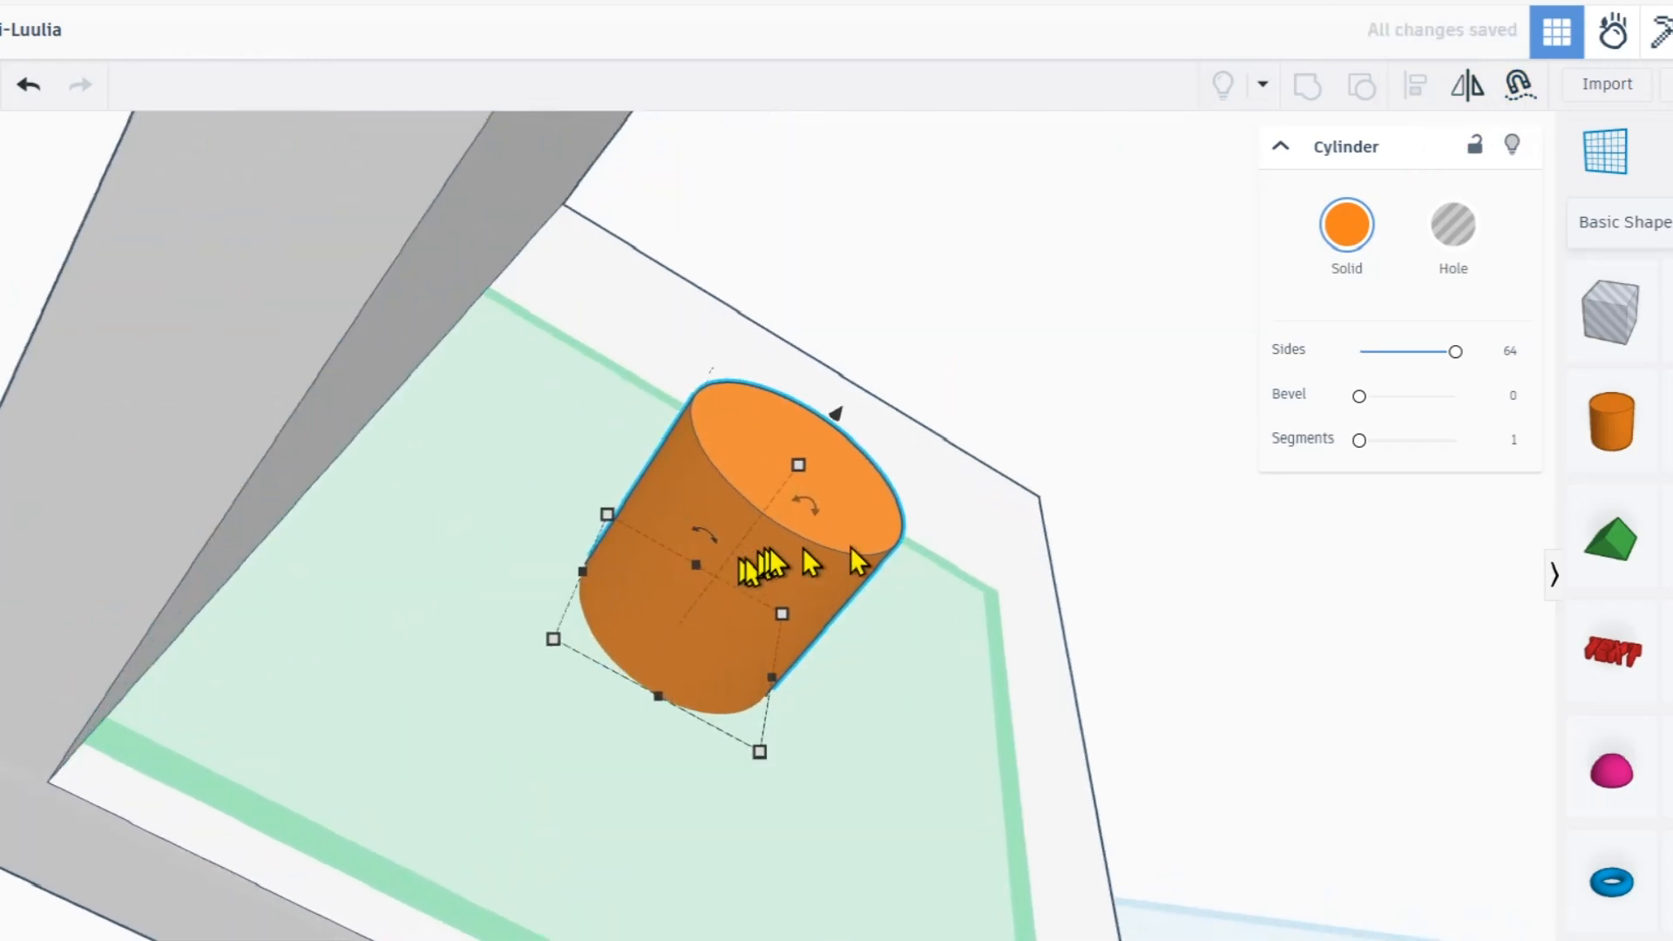
- Round the cylinder's edges by setting Bevel to 2.5 and Segments to 10
scroll(819, 545, "up", 5)
left_click_drag(1361, 396, 1497, 407)
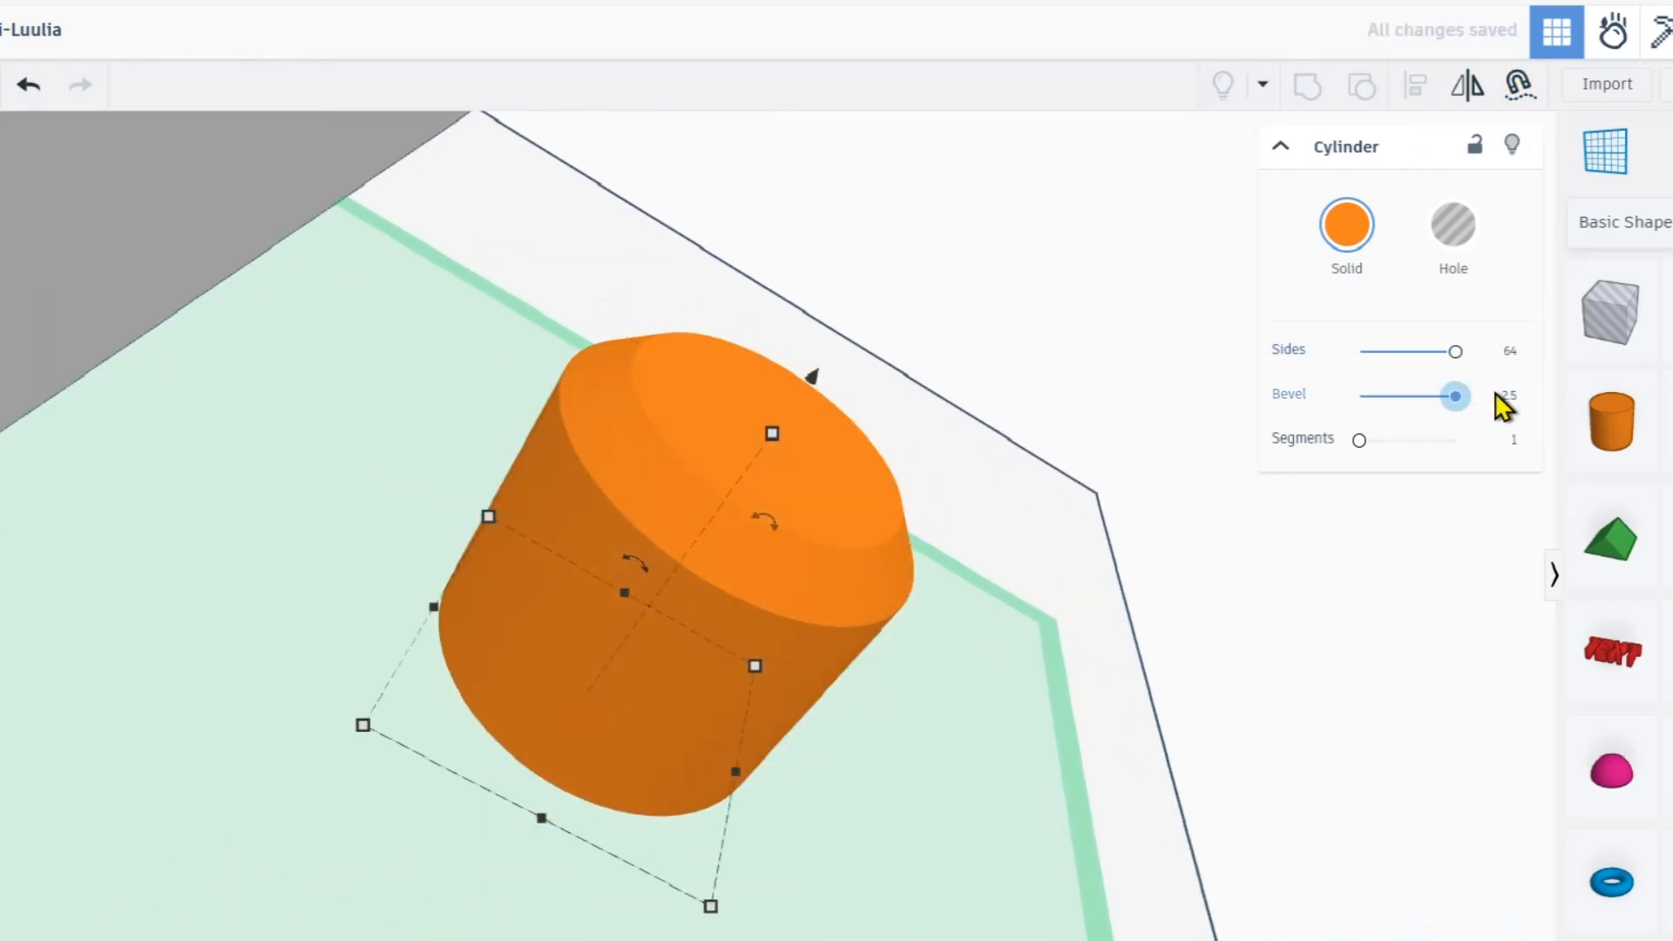
left_click_drag(1358, 441, 1475, 456)
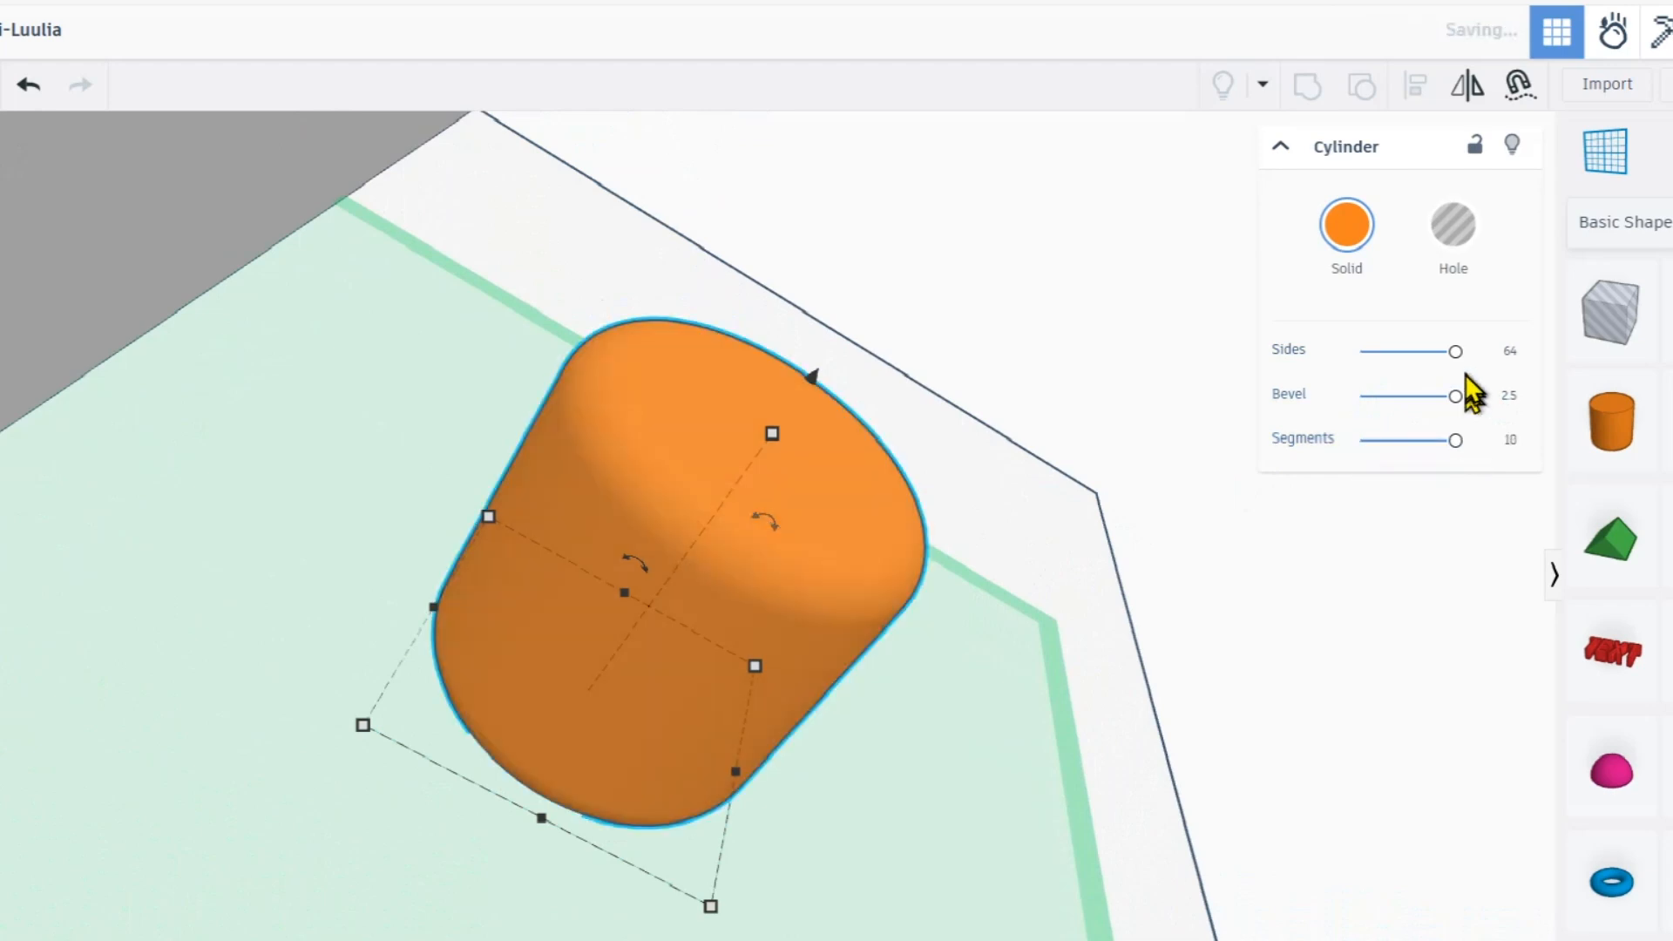
- Try reducing the cylinder to 12 sides and enlarging its base to 63 by 80, undoing each change
left_click_drag(1455, 352, 1290, 373)
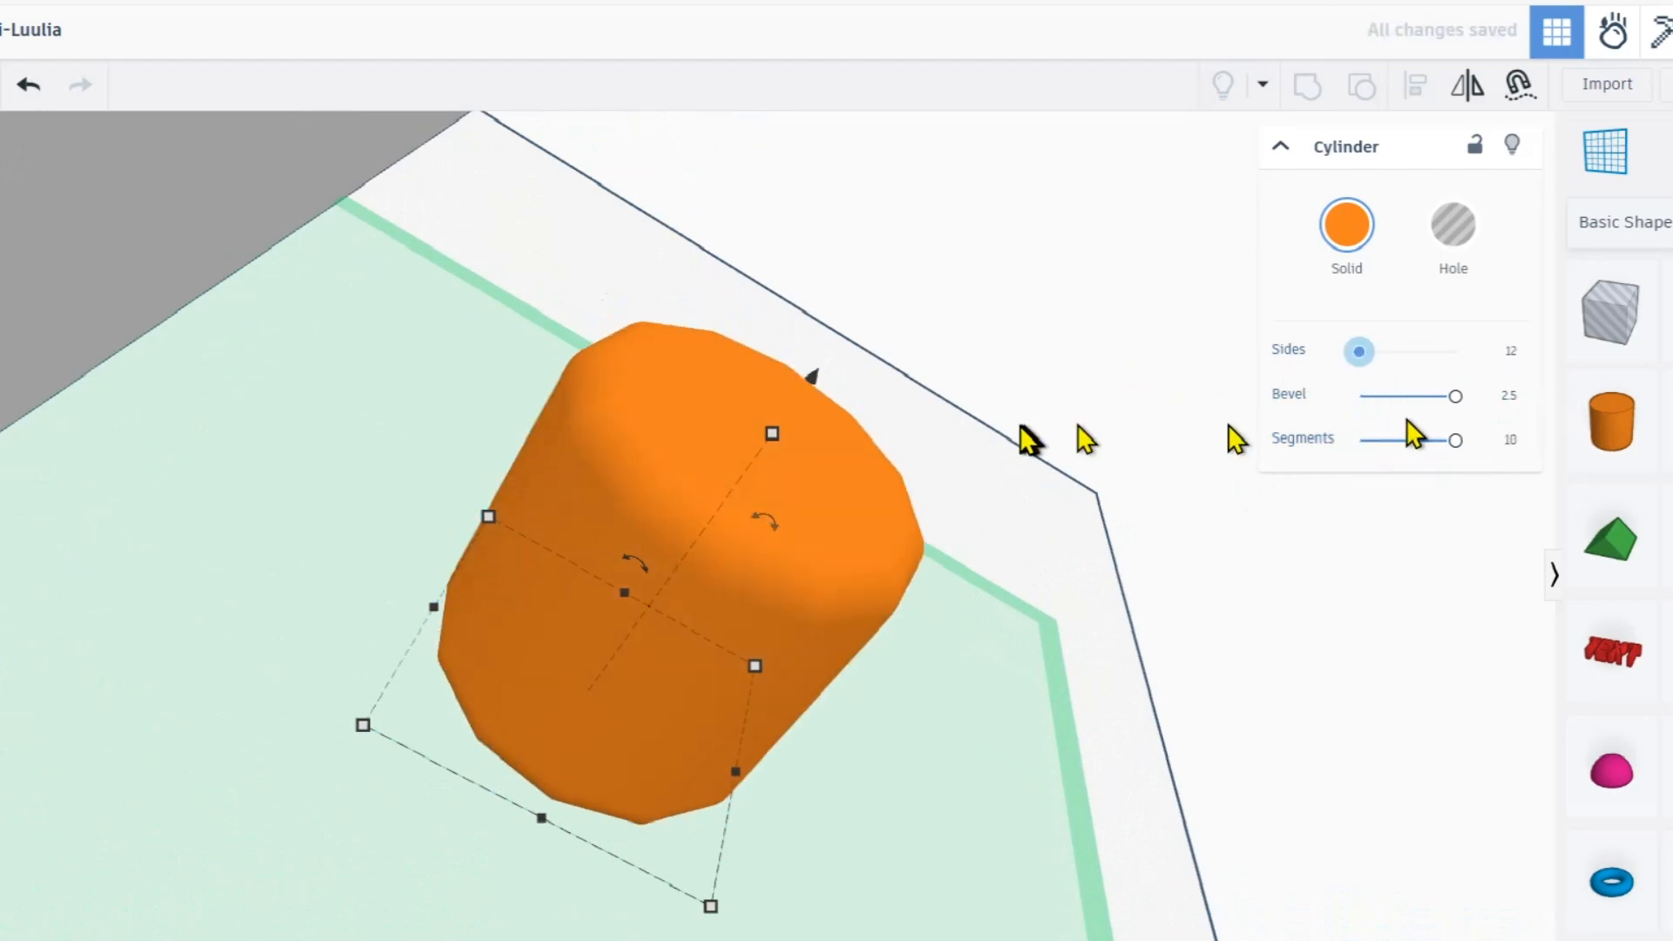
key("ctrl+z")
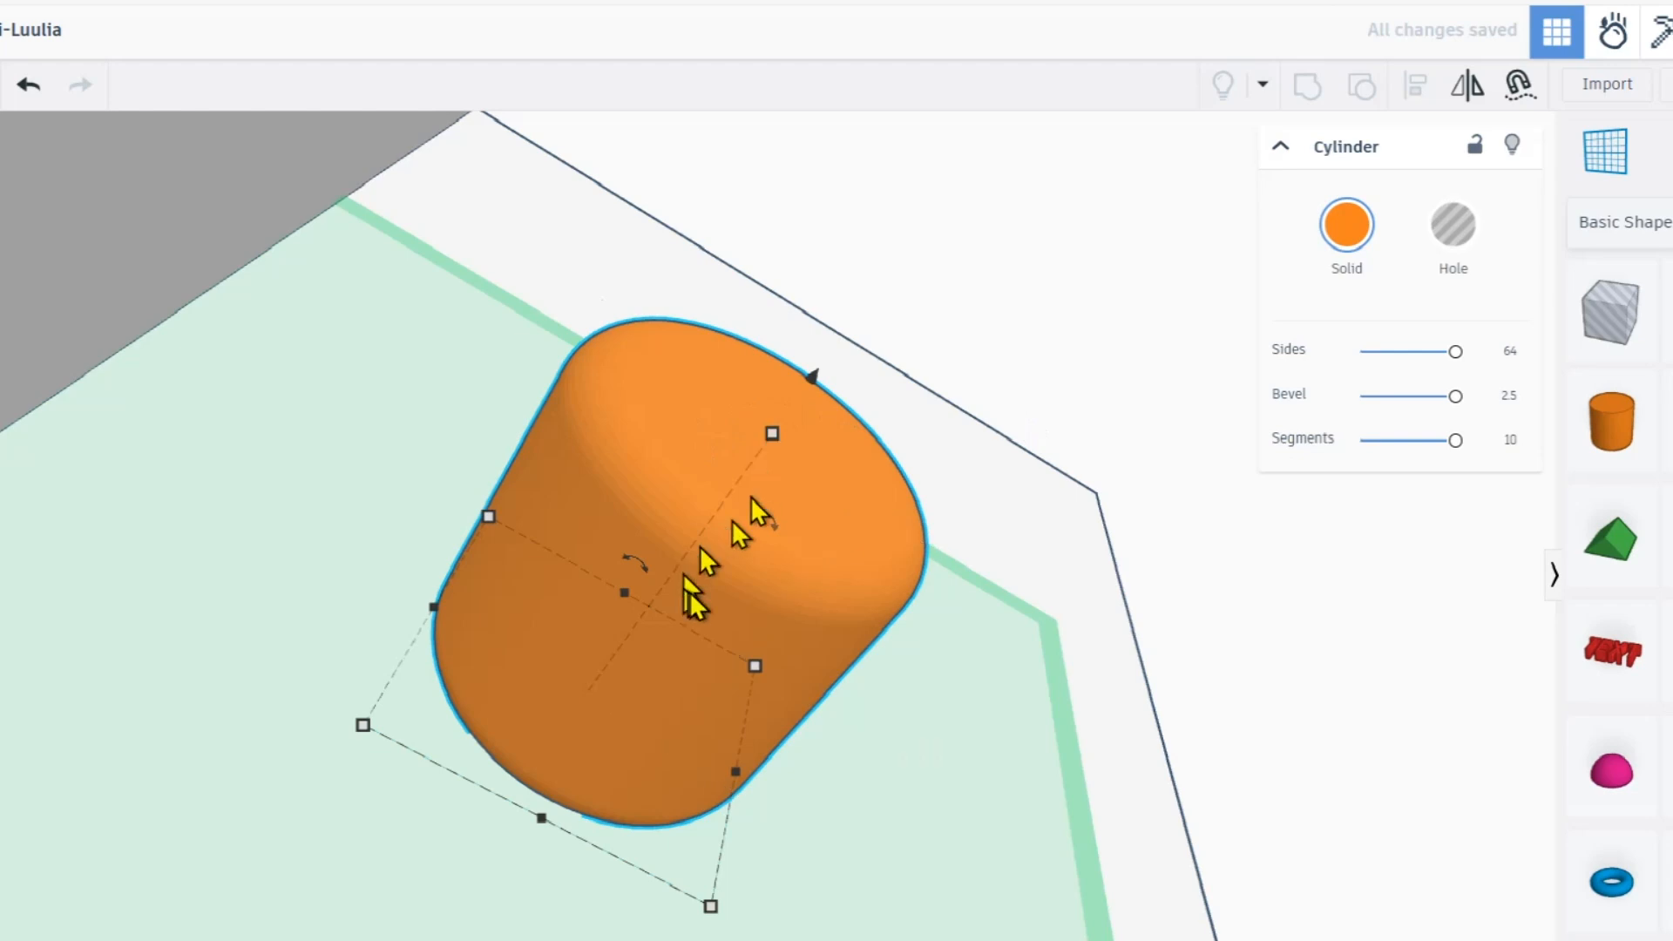
left_click_drag(748, 656, 1043, 545)
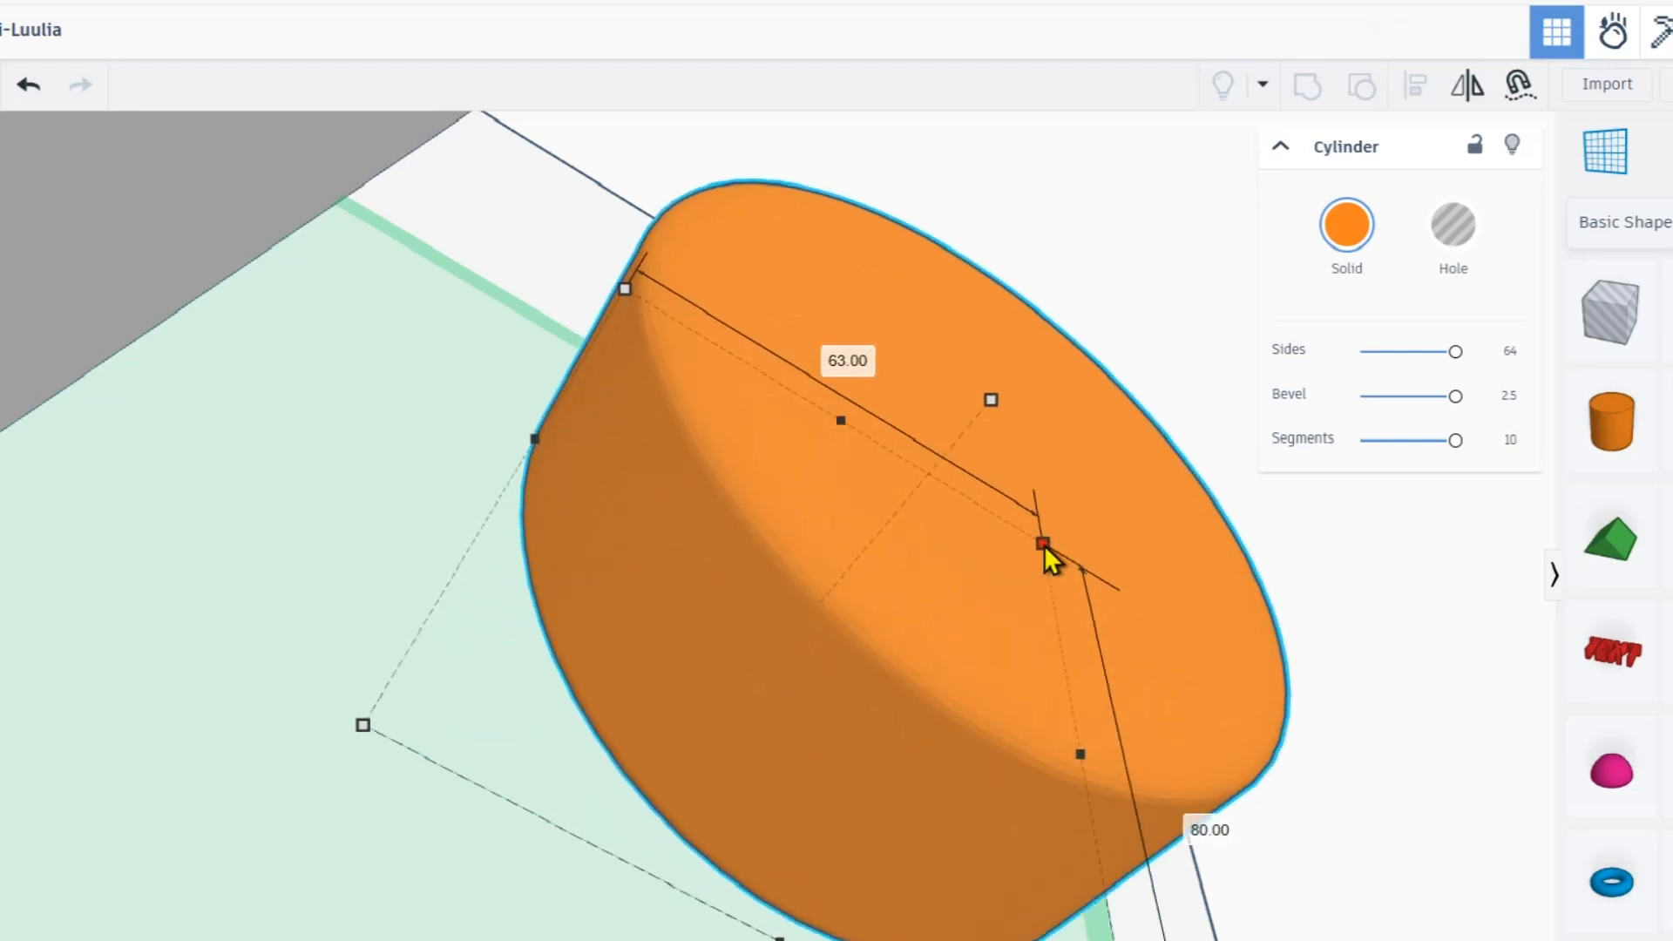
key("ctrl+z")
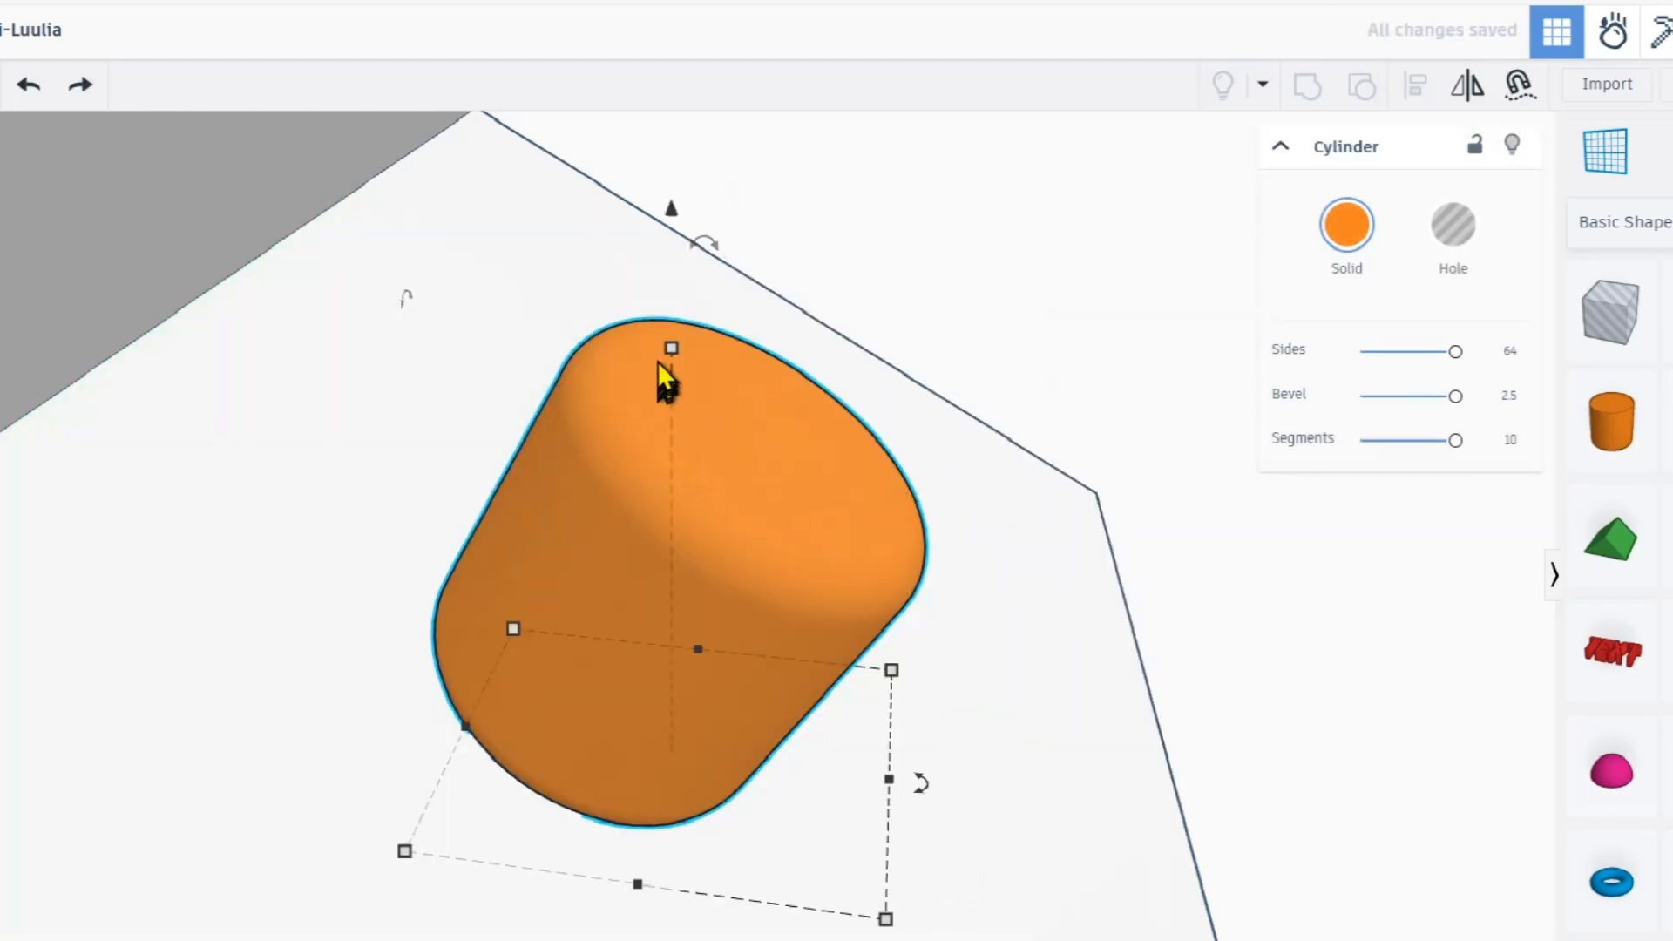
- Shift the rounded cylinder slightly on the slanted face and deselect it
left_click_drag(587, 691, 603, 636)
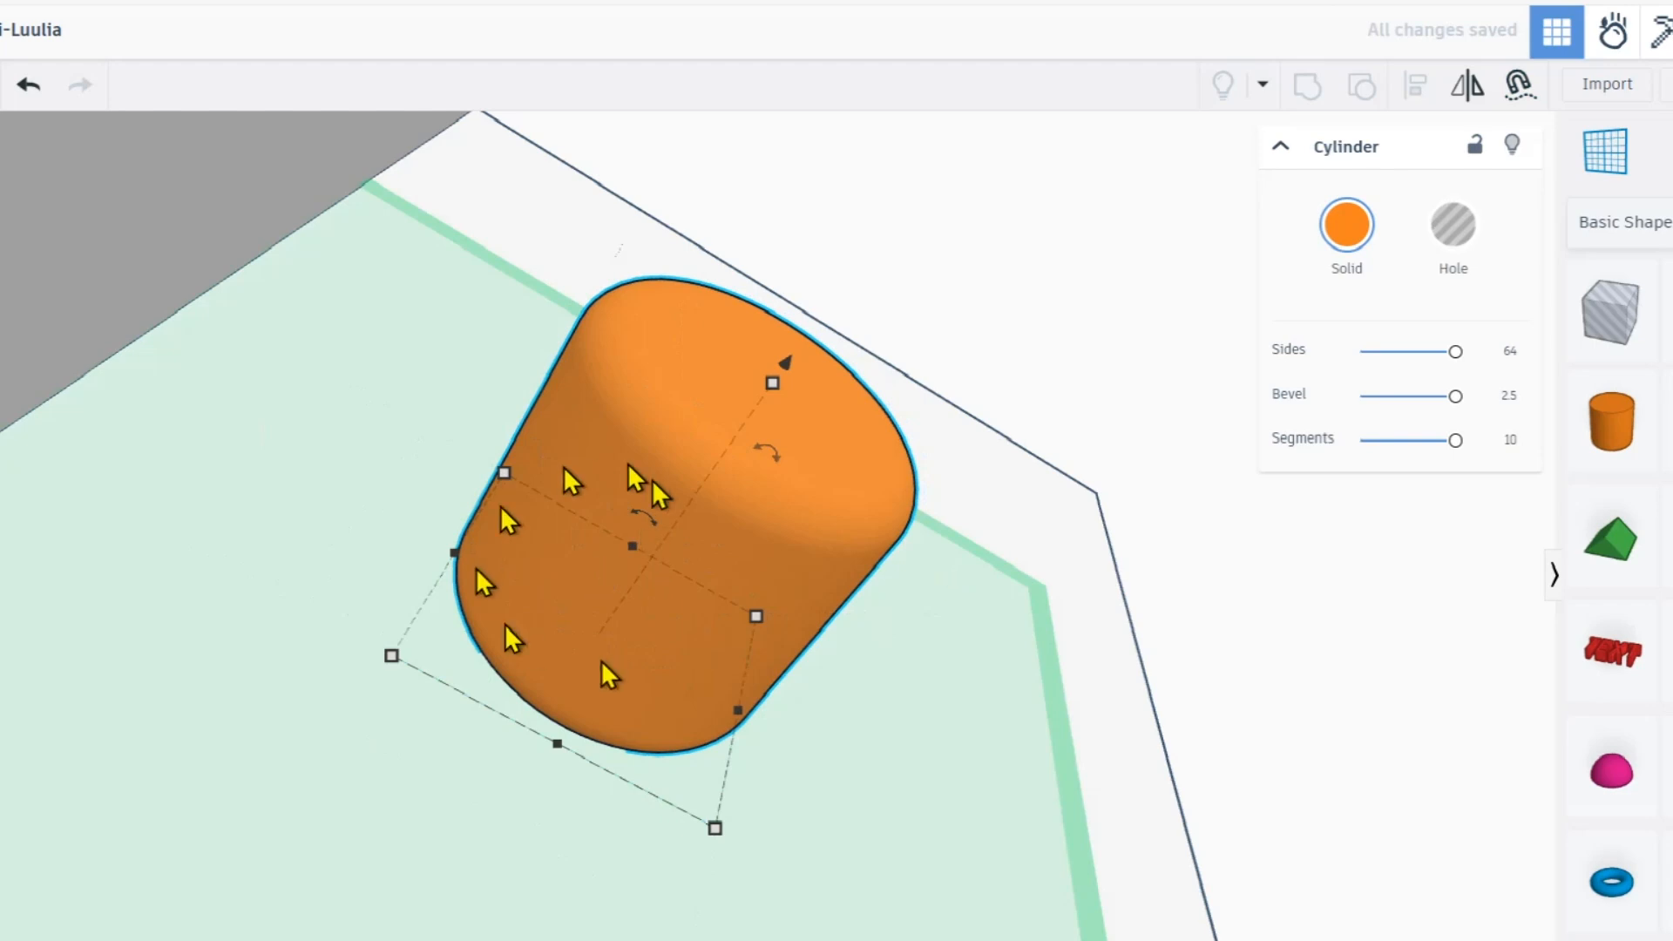
left_click_drag(773, 383, 826, 440)
right_click_drag(838, 575, 567, 579)
right_click_drag(691, 672, 1195, 713)
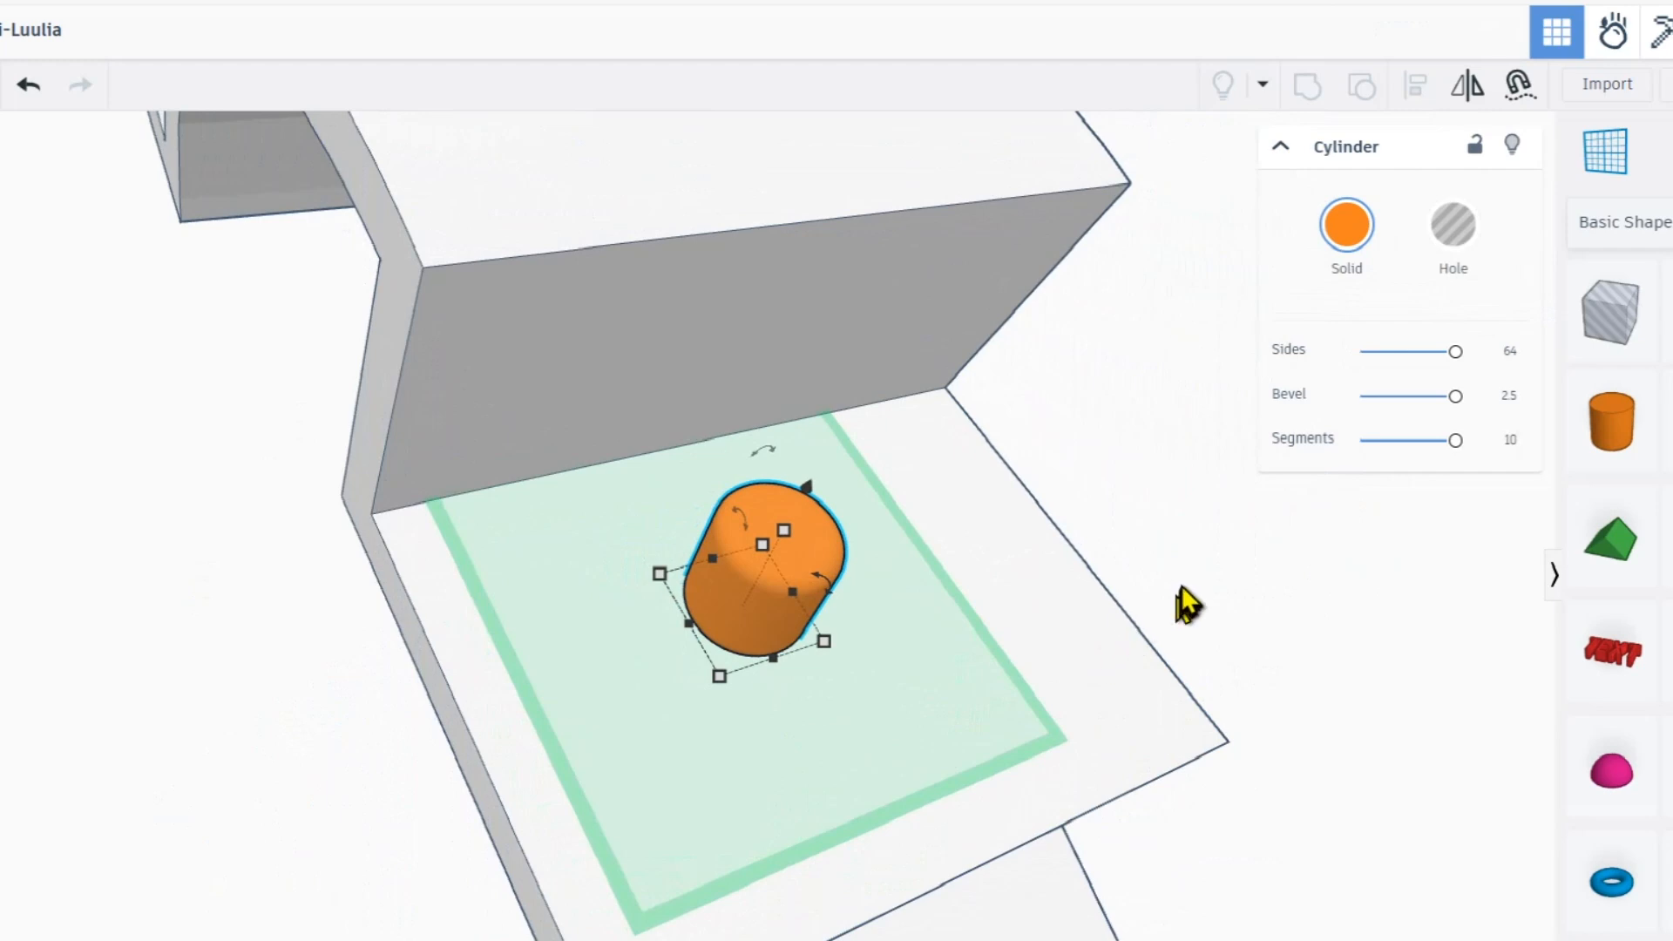
left_click(1189, 579)
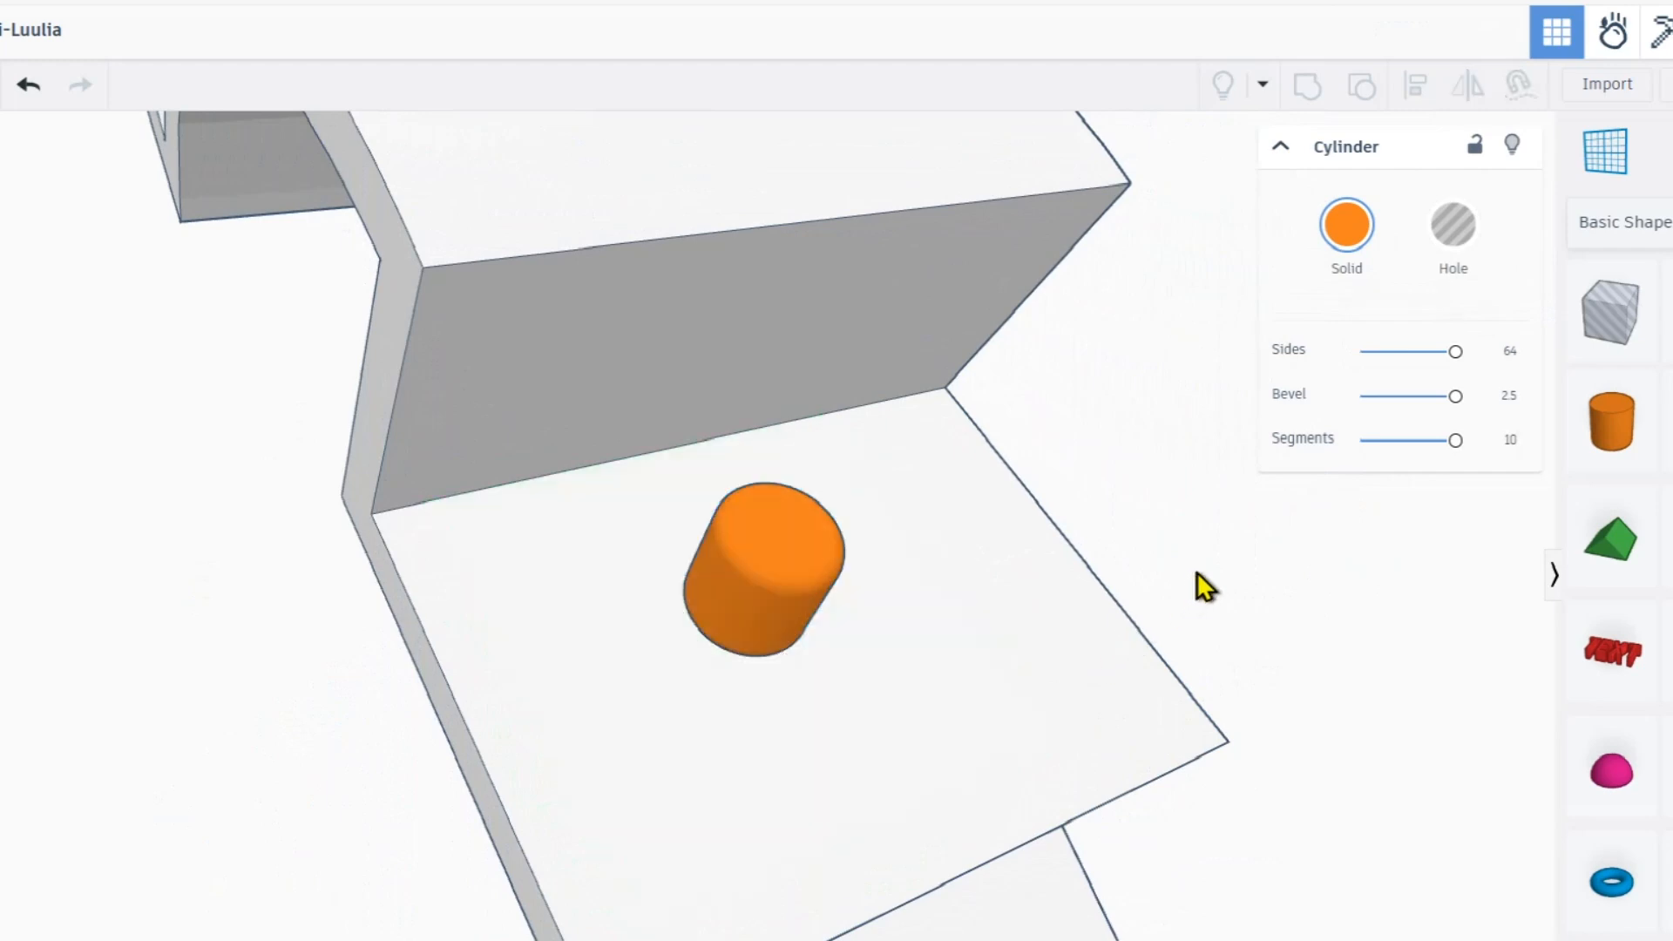
- Cruise the rounded cylinder to a new spot on the slanted face, closer to the profile's end face
left_click(915, 602)
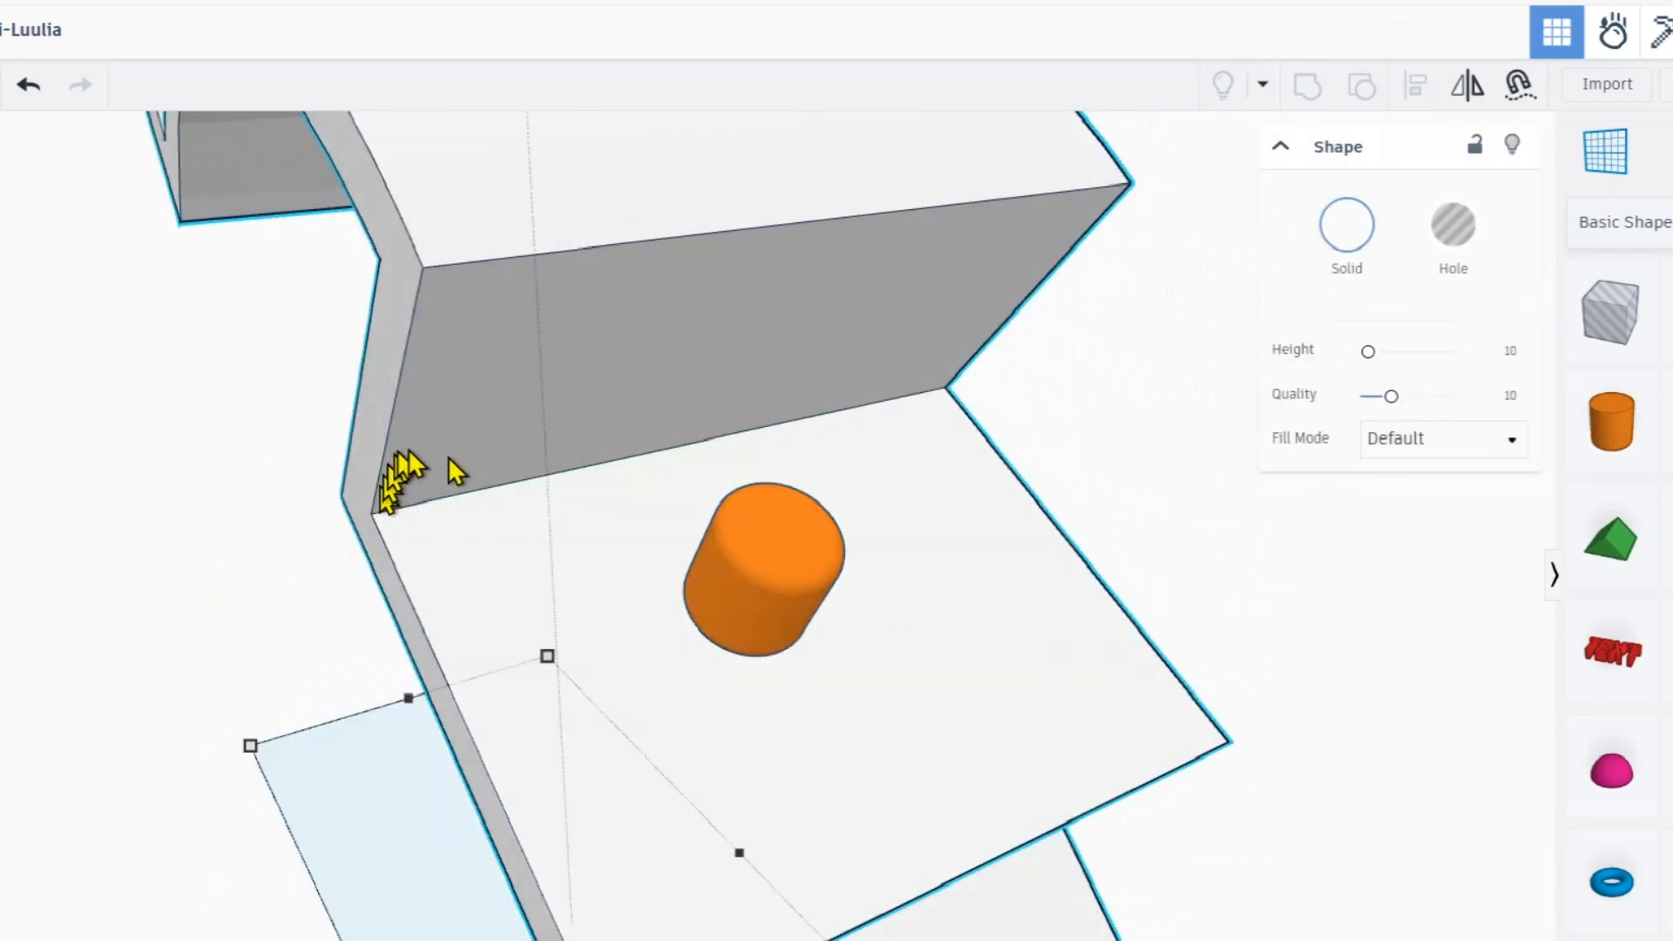
left_click(738, 568)
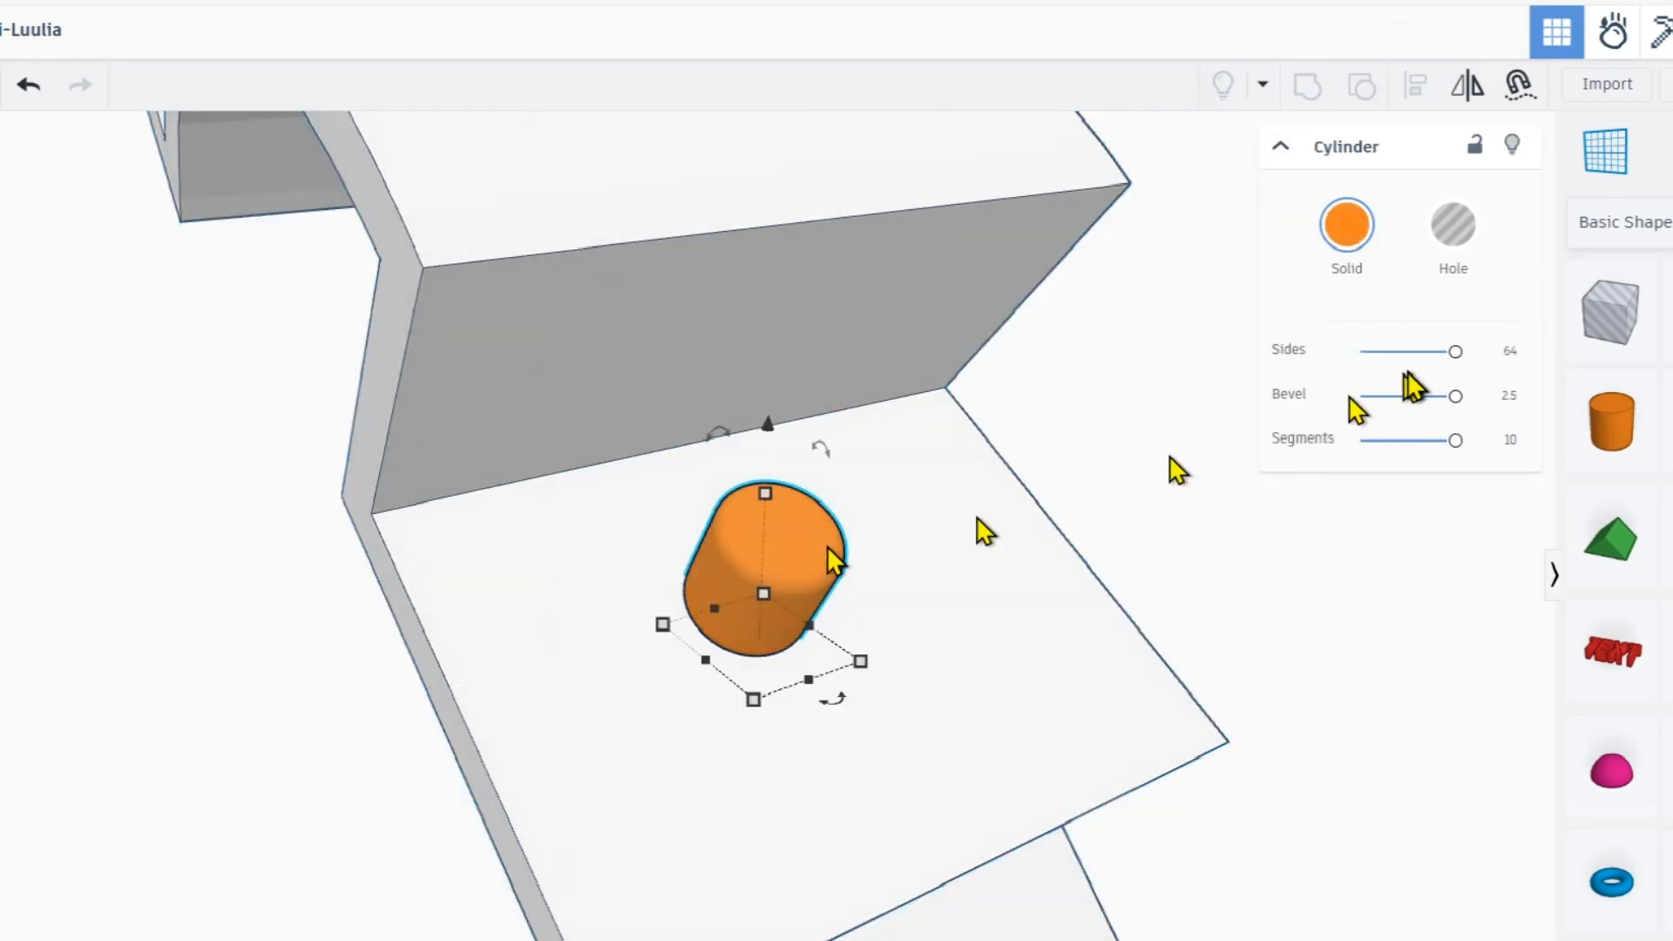
left_click(1518, 85)
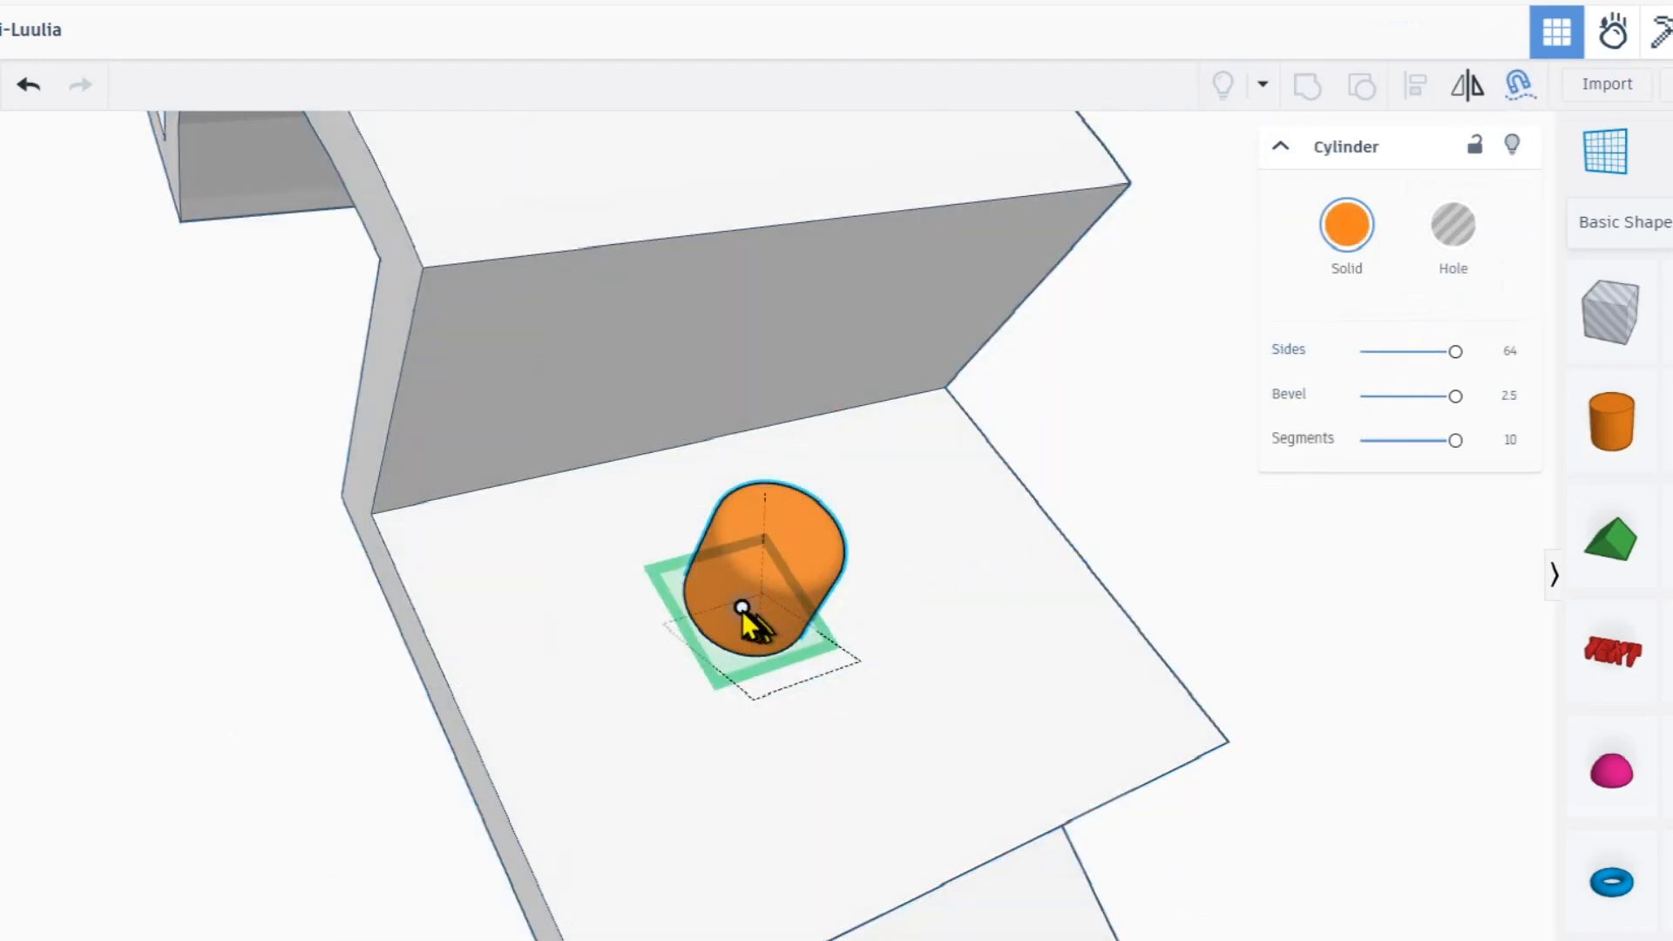
left_click_drag(742, 608, 670, 682)
scroll(672, 645, "up", 5)
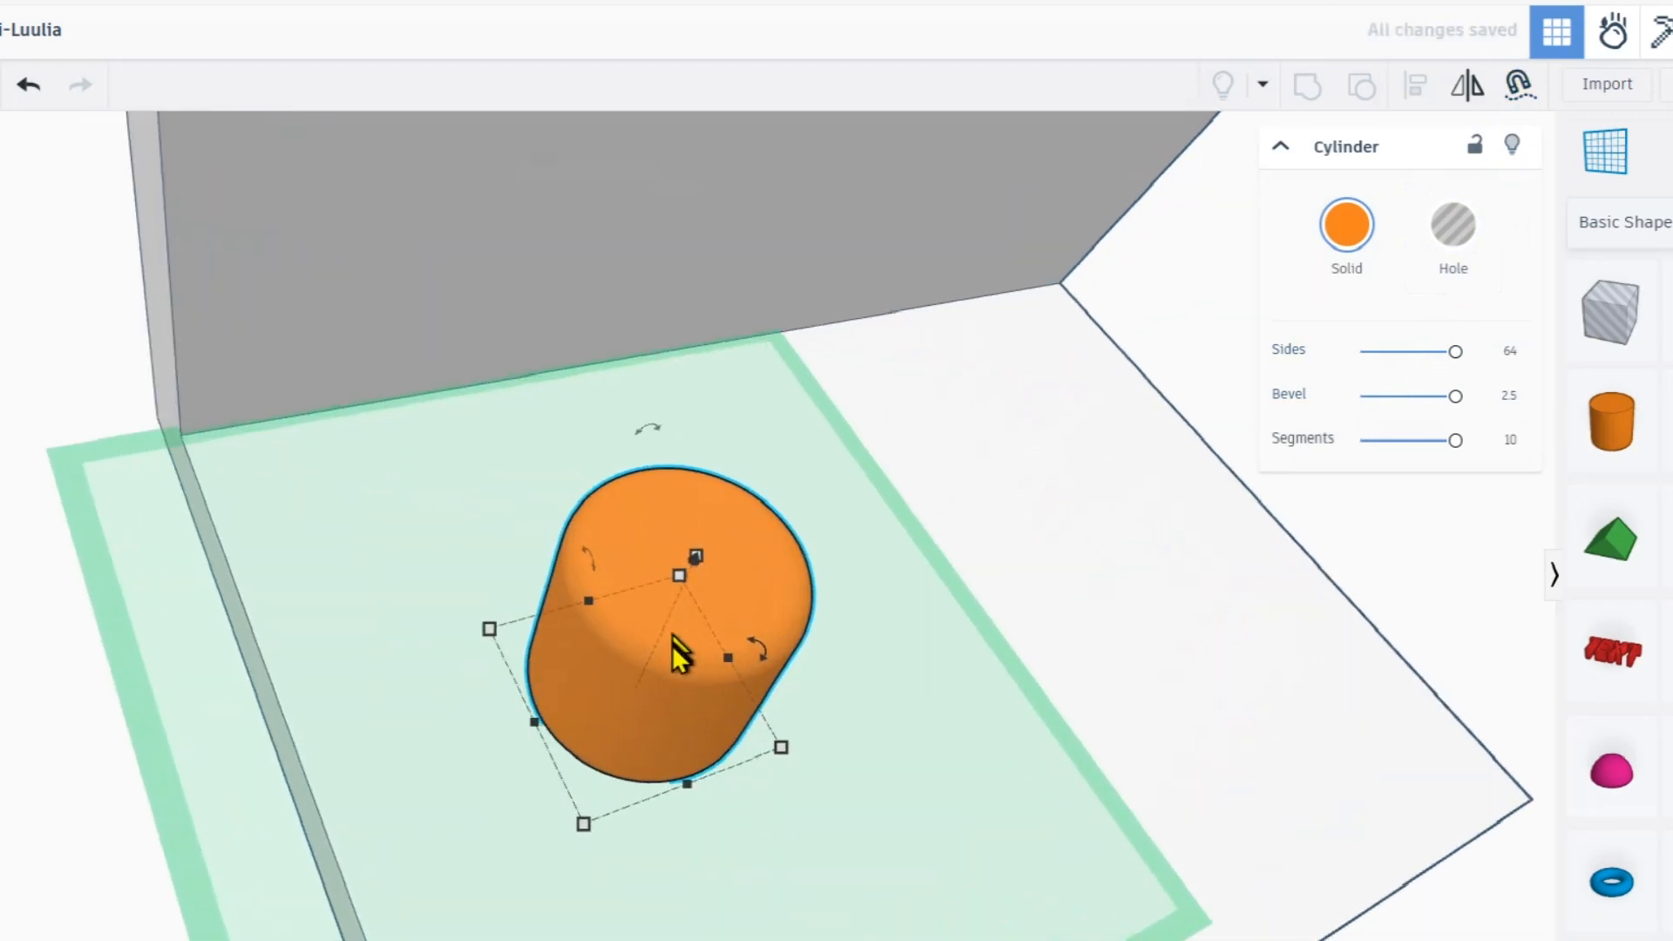
right_click_drag(963, 670, 1109, 661)
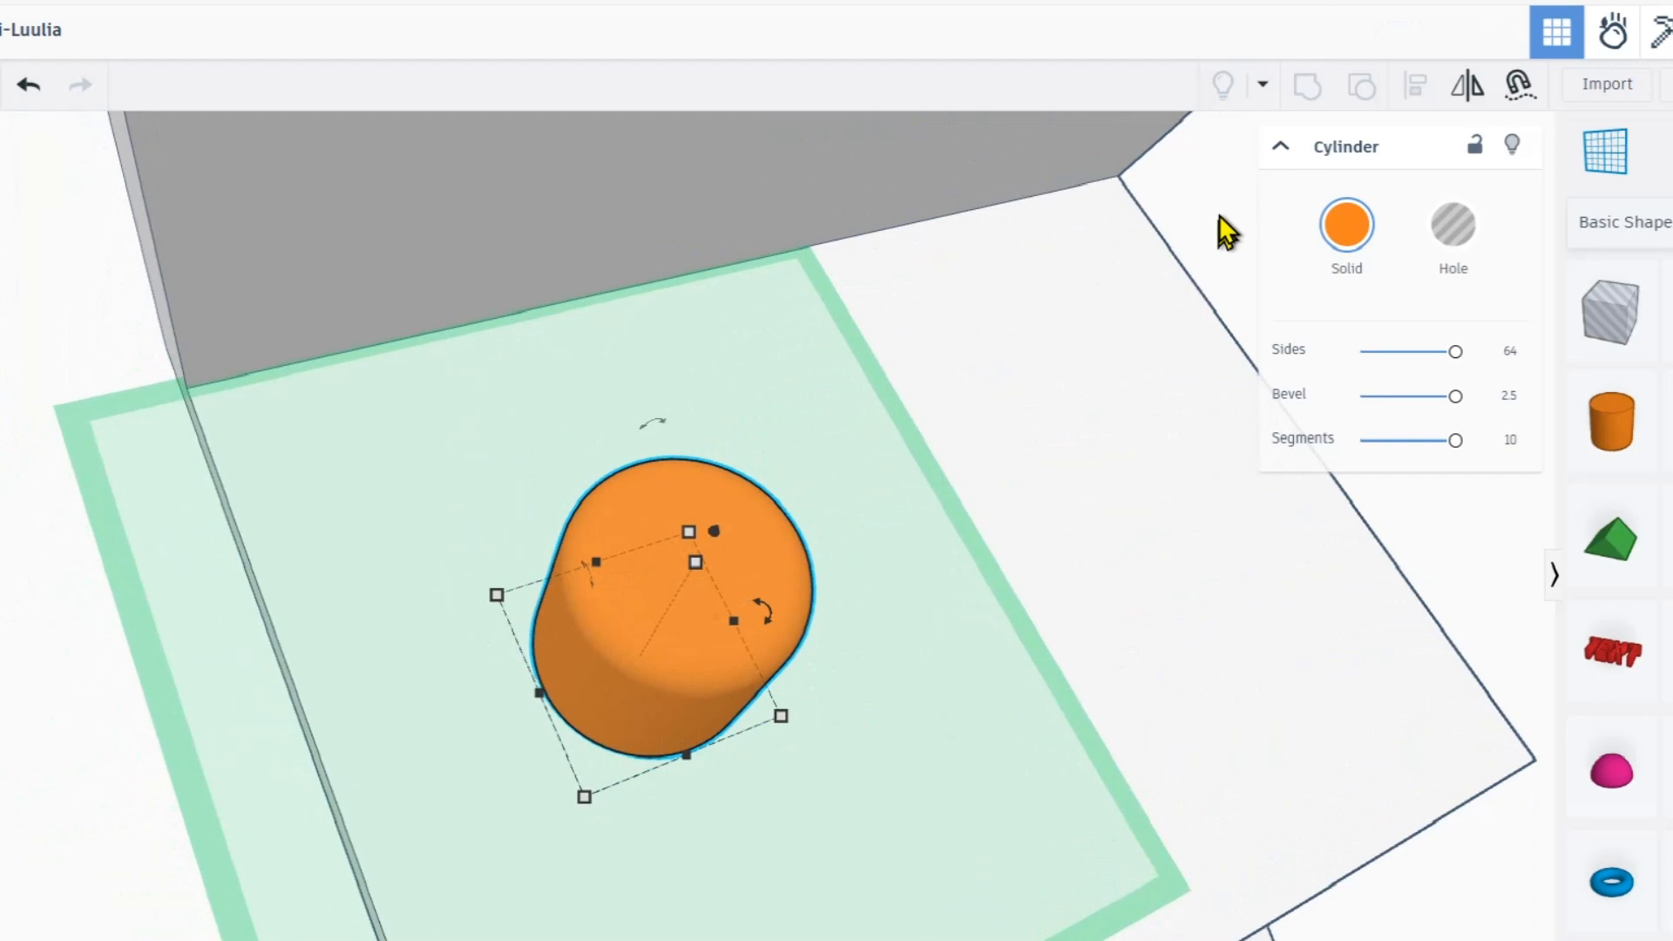
right_click_drag(739, 527, 1089, 487)
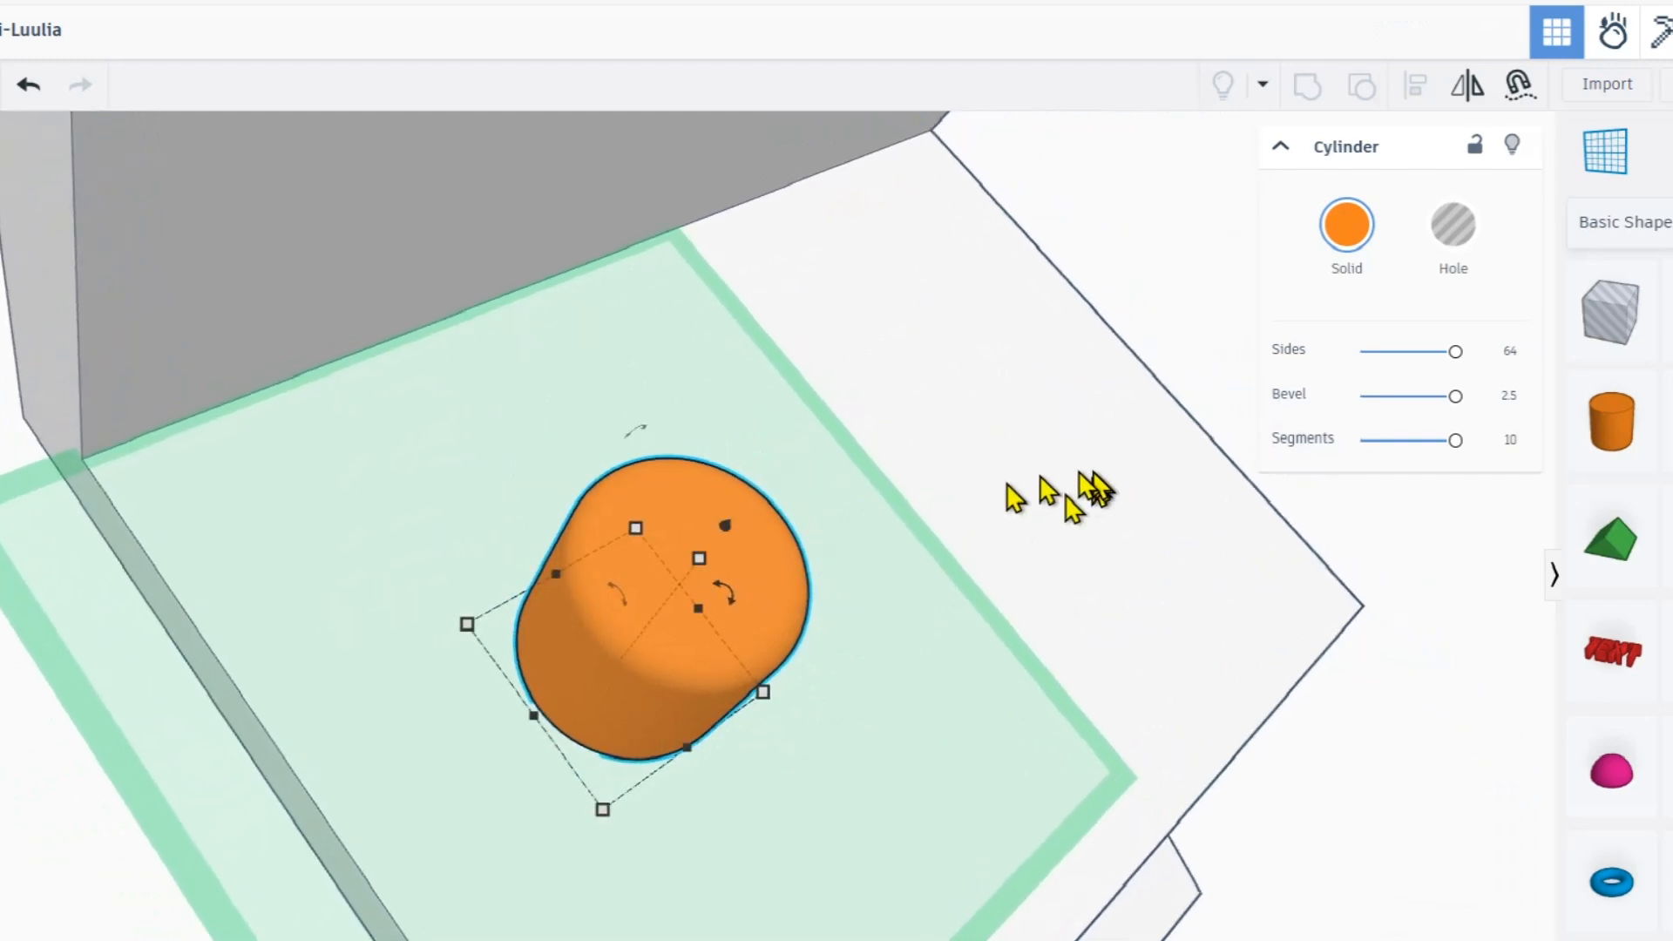
- Delete the rounded cylinder and cruise a new cylinder onto the profile's slanted face
mouse_move(734, 613)
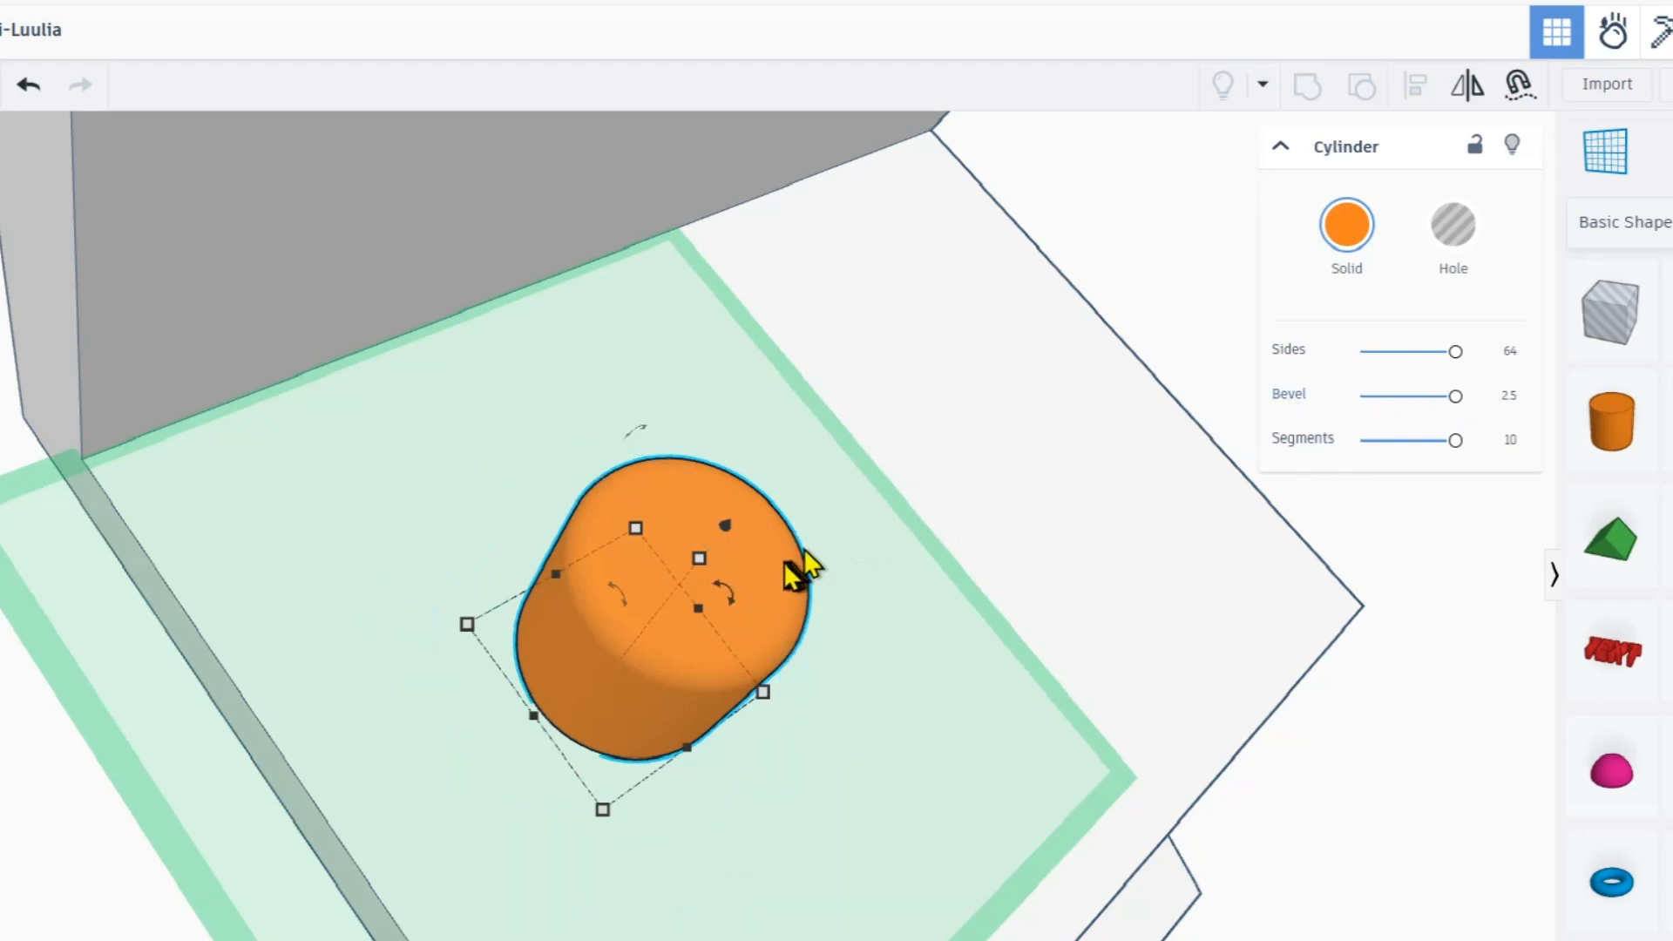
key("Delete")
scroll(767, 569, "down", 5)
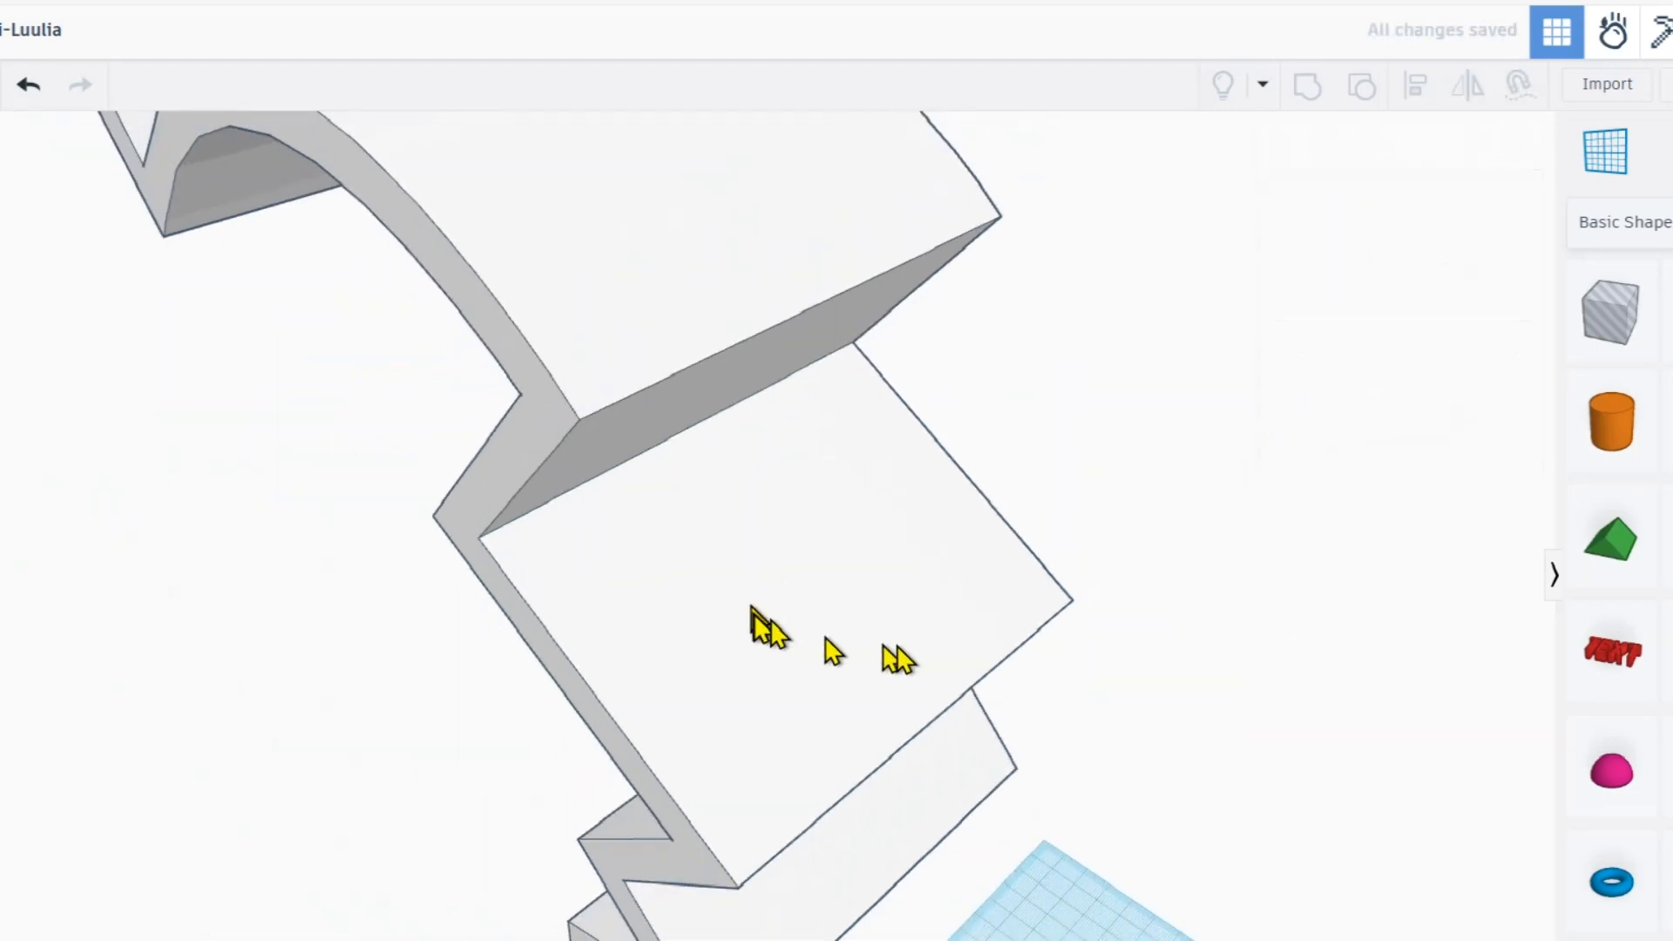
middle_click_drag(895, 646, 766, 546)
left_click_drag(1595, 427, 955, 821)
left_click(1514, 86)
left_click_drag(954, 828, 715, 601)
key("f")
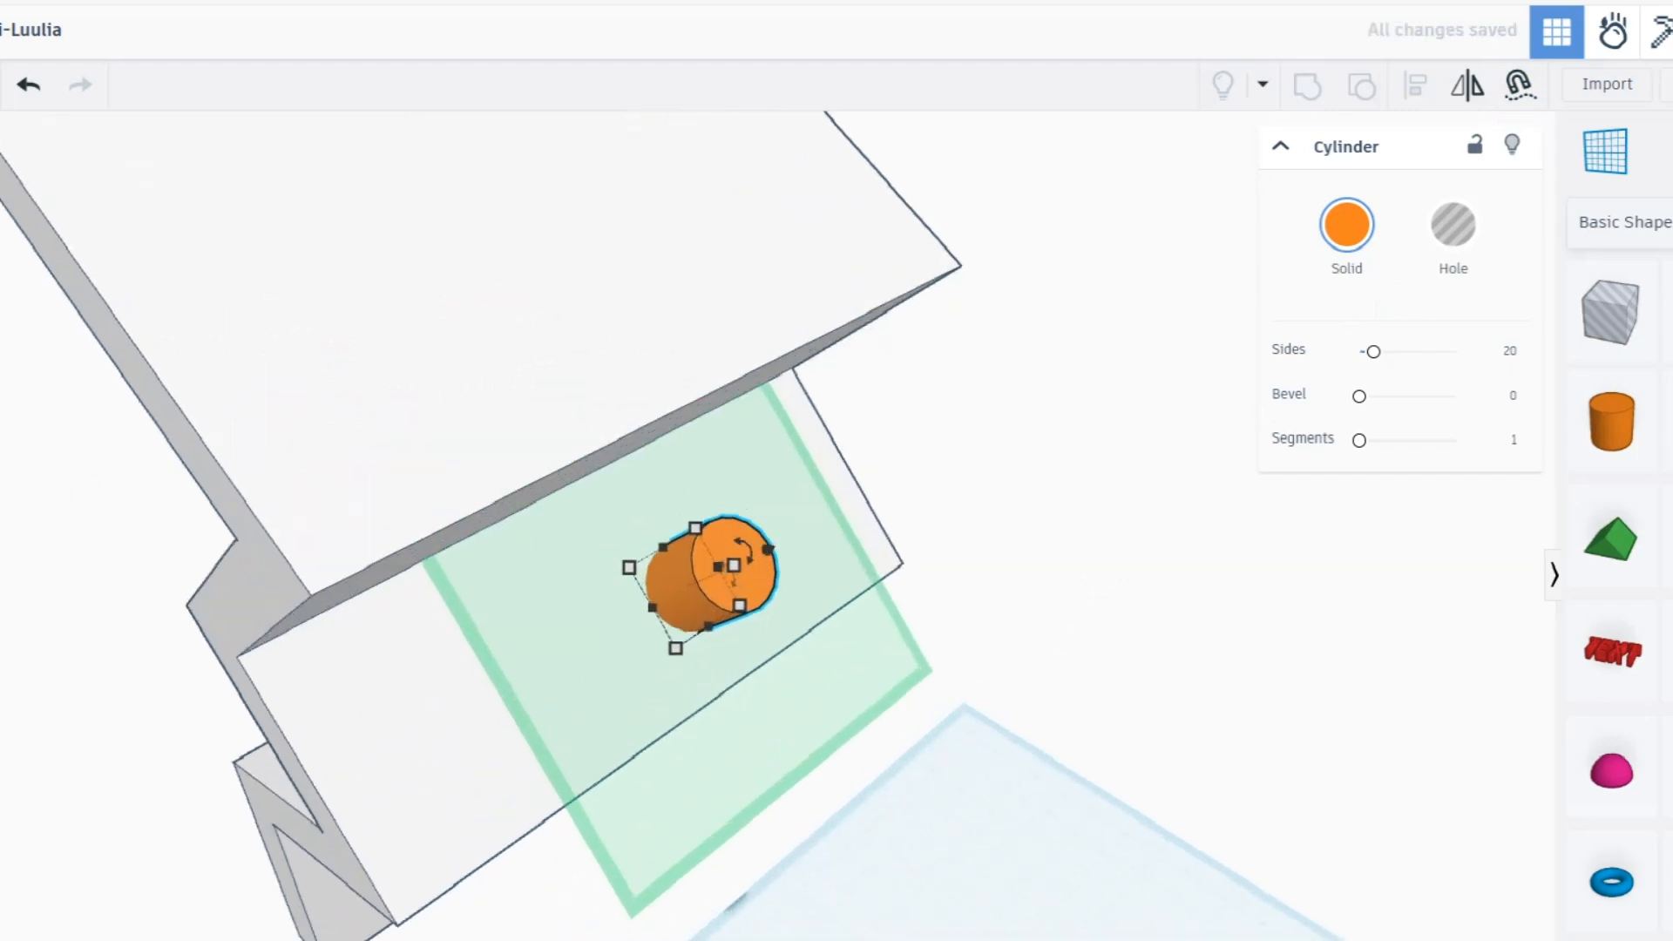
- Set the new cylinder's Sides to 64 and turn it into a hole
left_click_drag(1374, 351, 1485, 365)
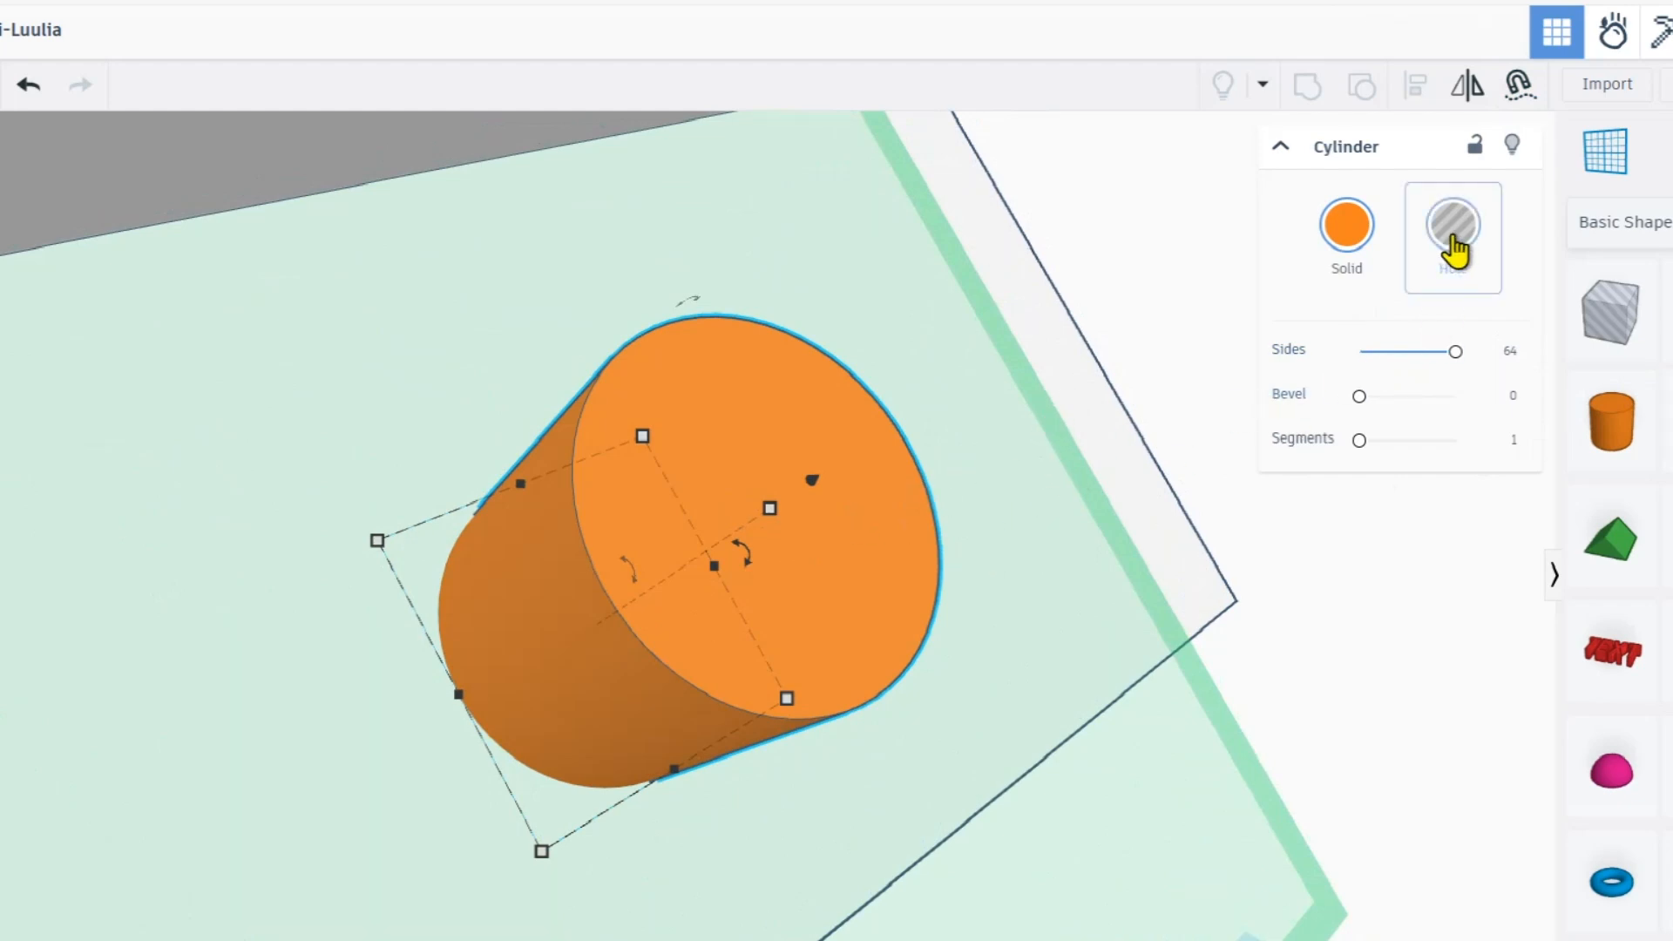
left_click(1453, 249)
right_click_drag(791, 601, 332, 644)
right_click_drag(374, 579, 831, 632)
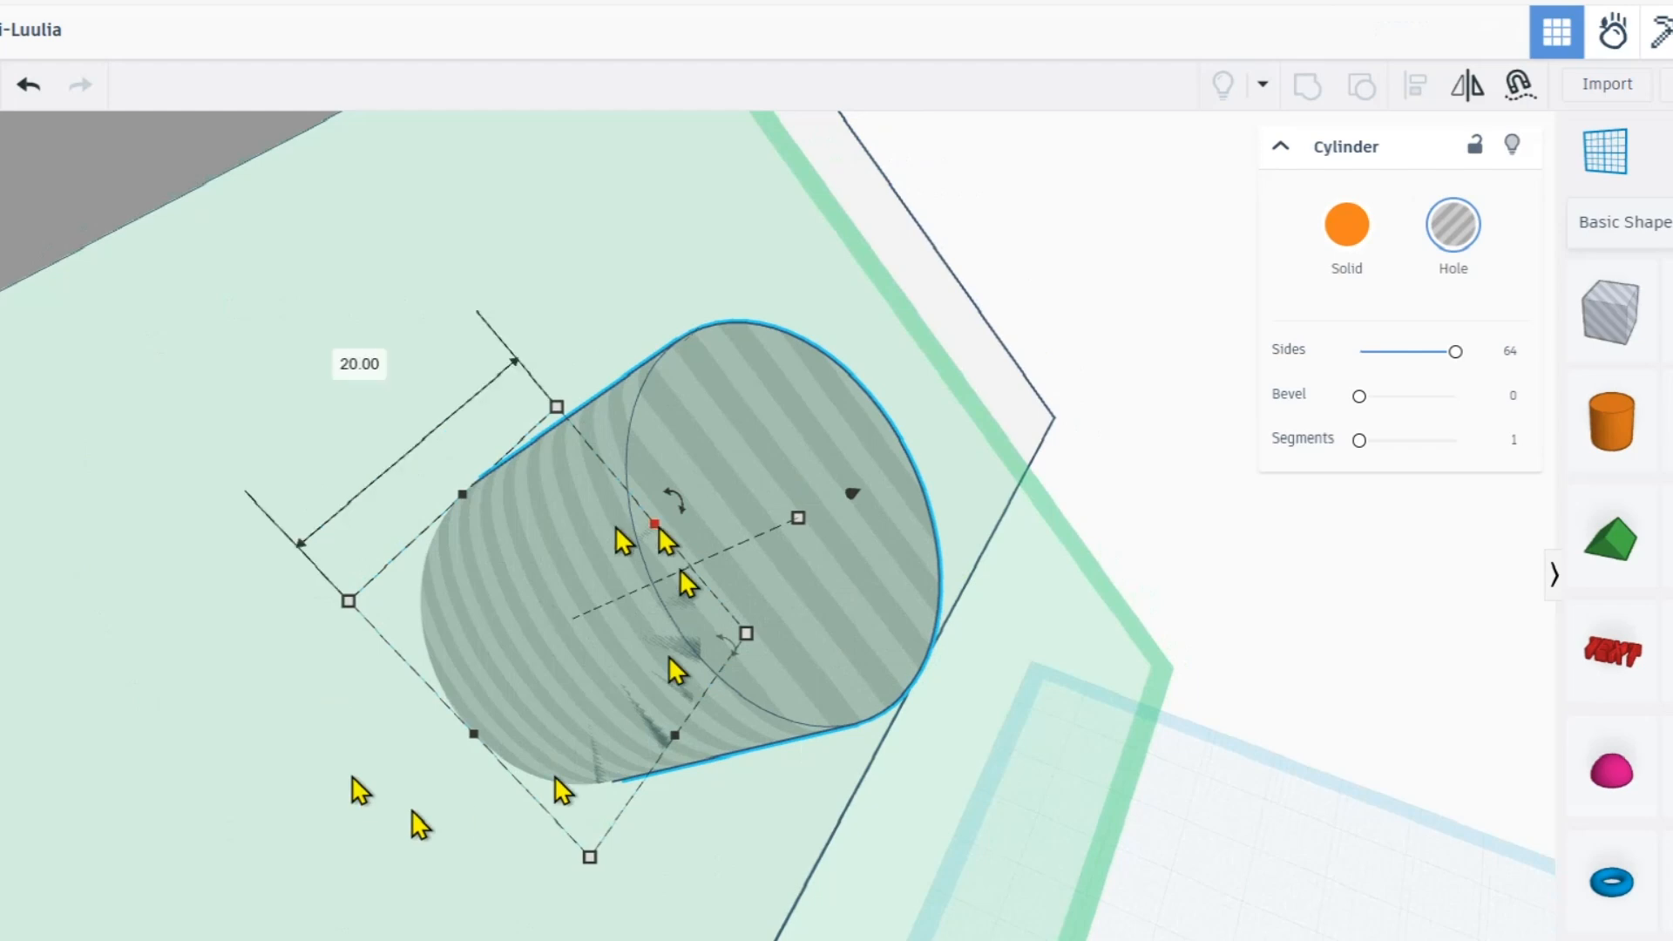
- Sink the hole cylinder into the slanted face by 1 mm and then another 8 mm, and deselect it
left_click_drag(852, 494, 839, 499)
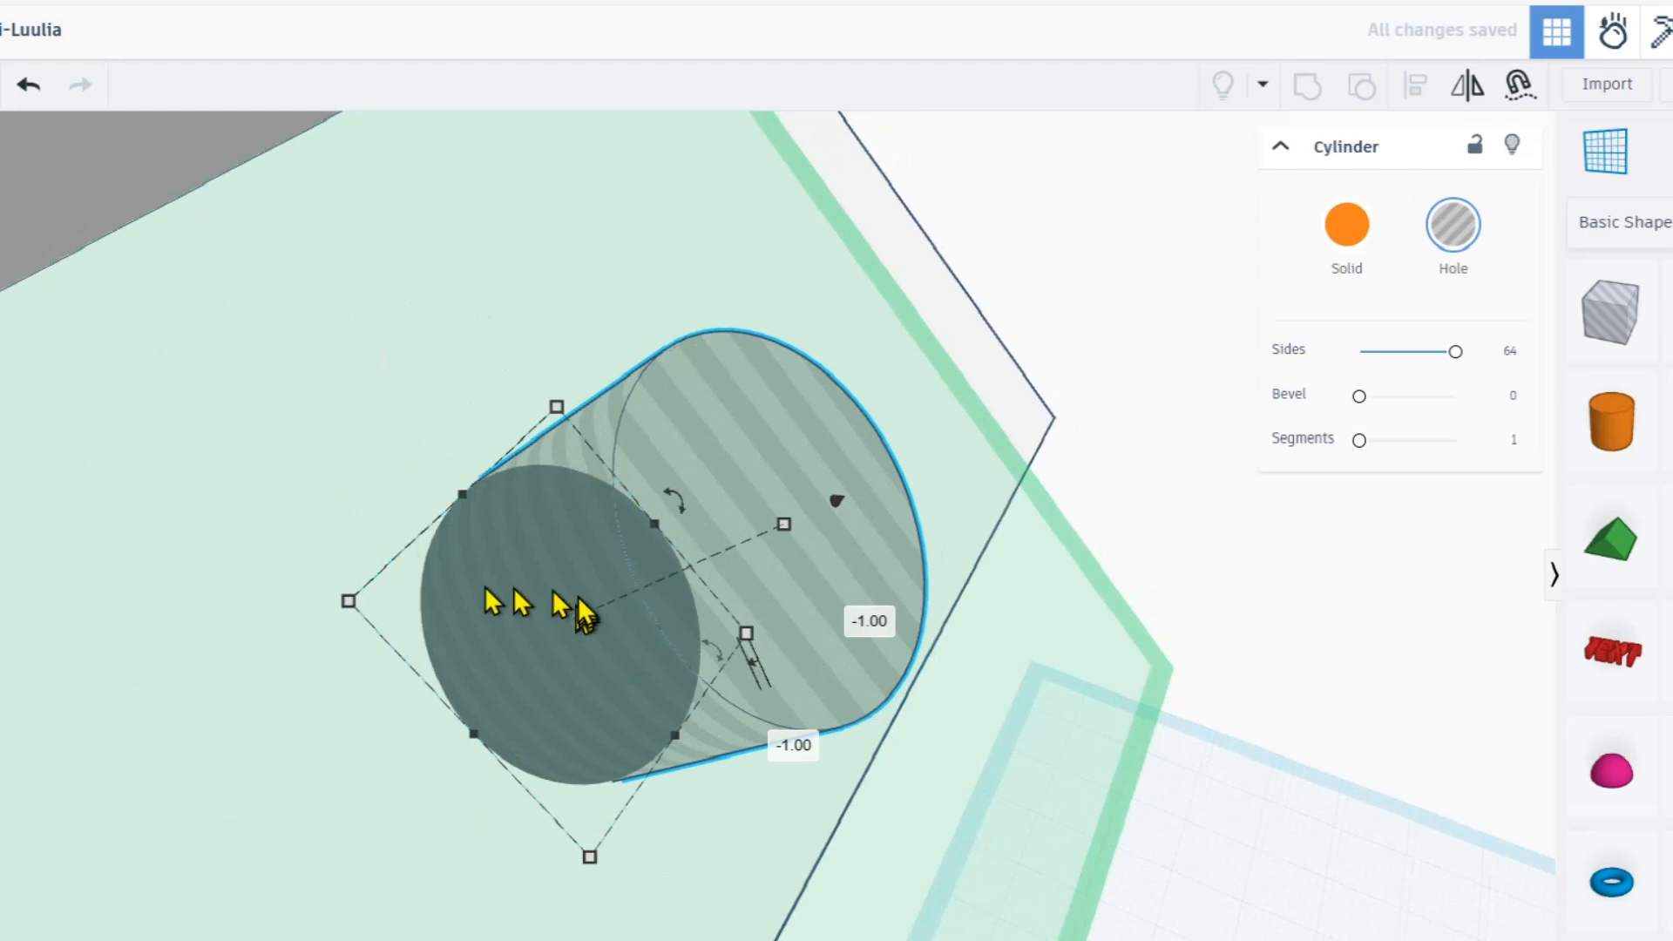
right_click_drag(669, 626, 851, 552)
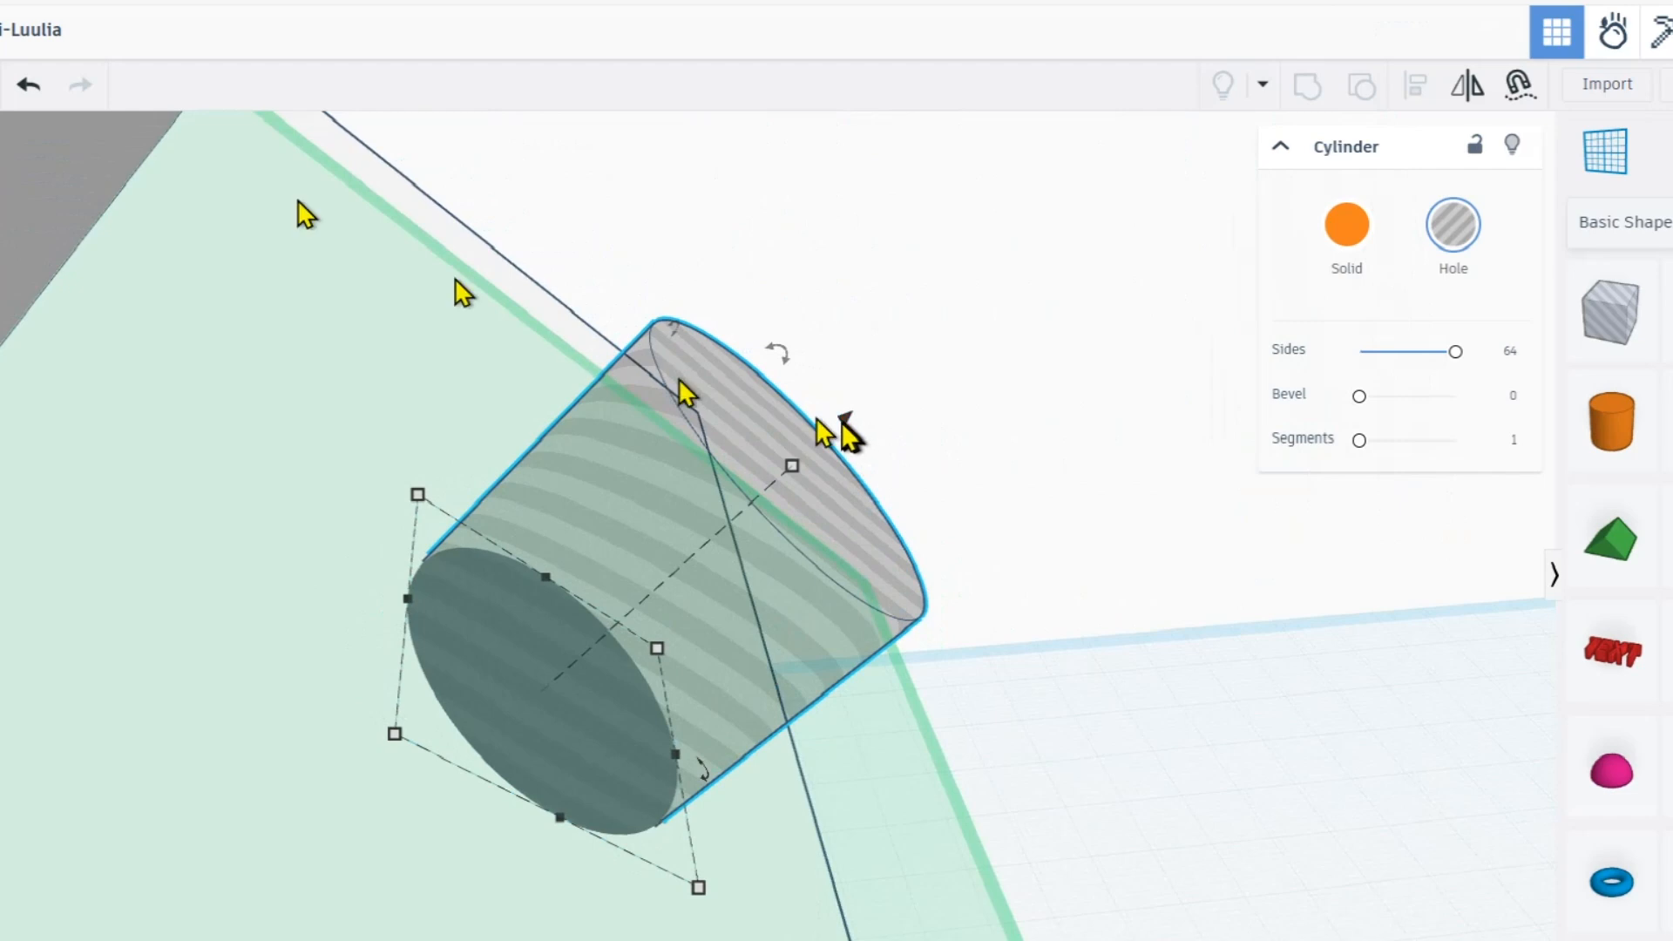
left_click_drag(844, 421, 708, 504)
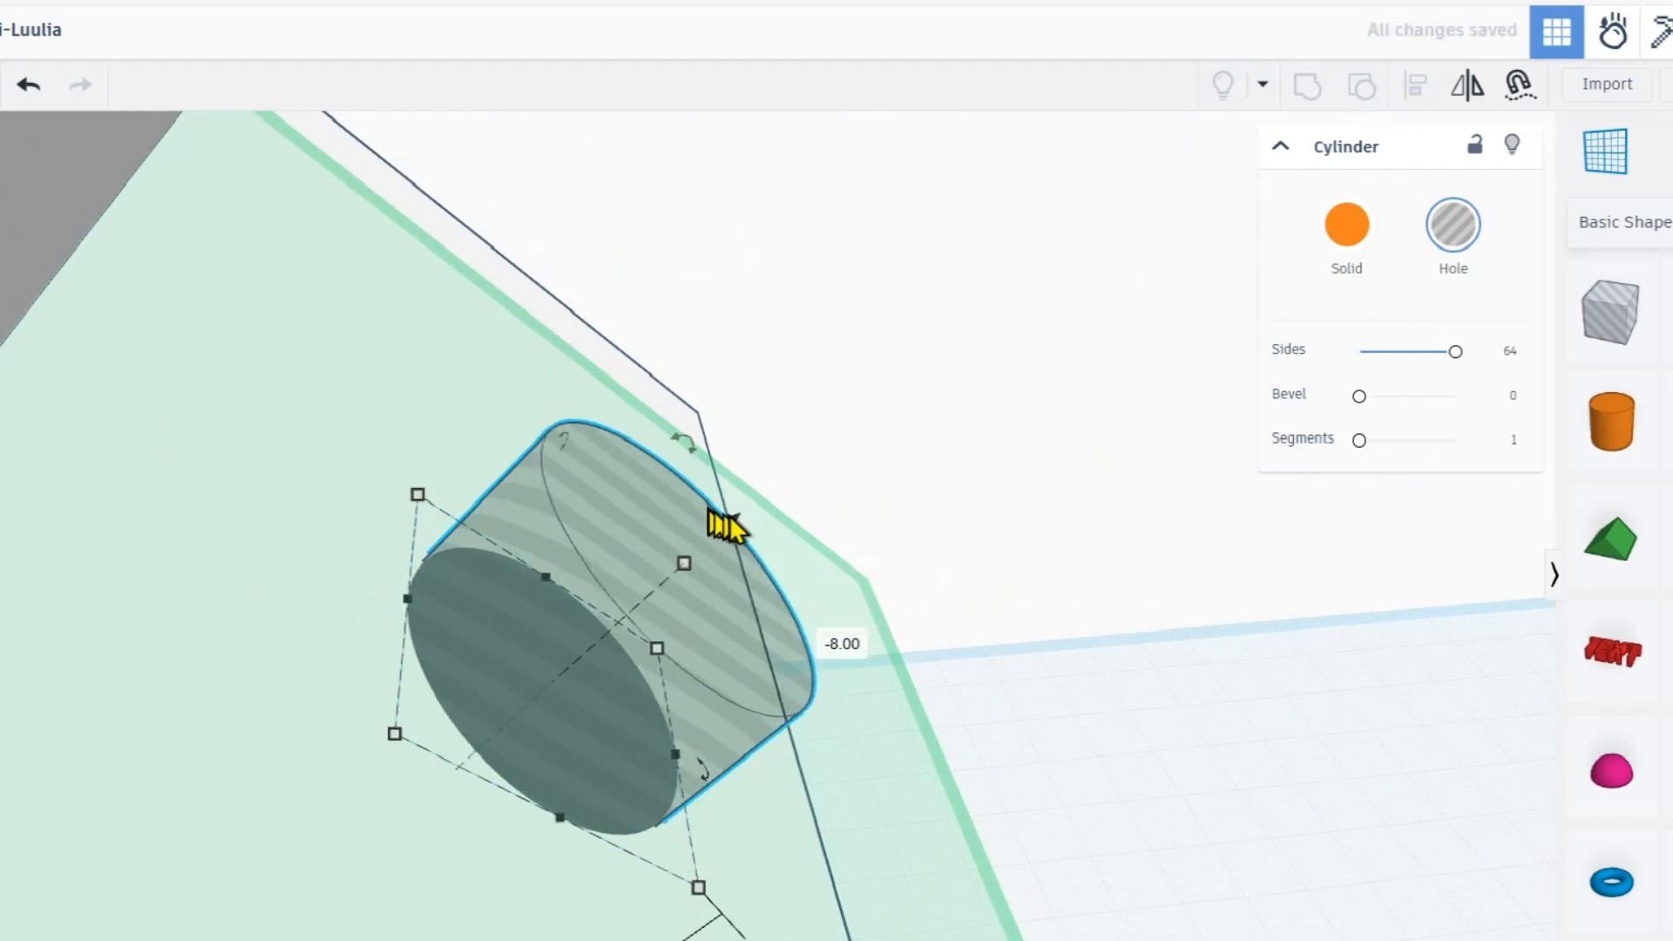
left_click(836, 411)
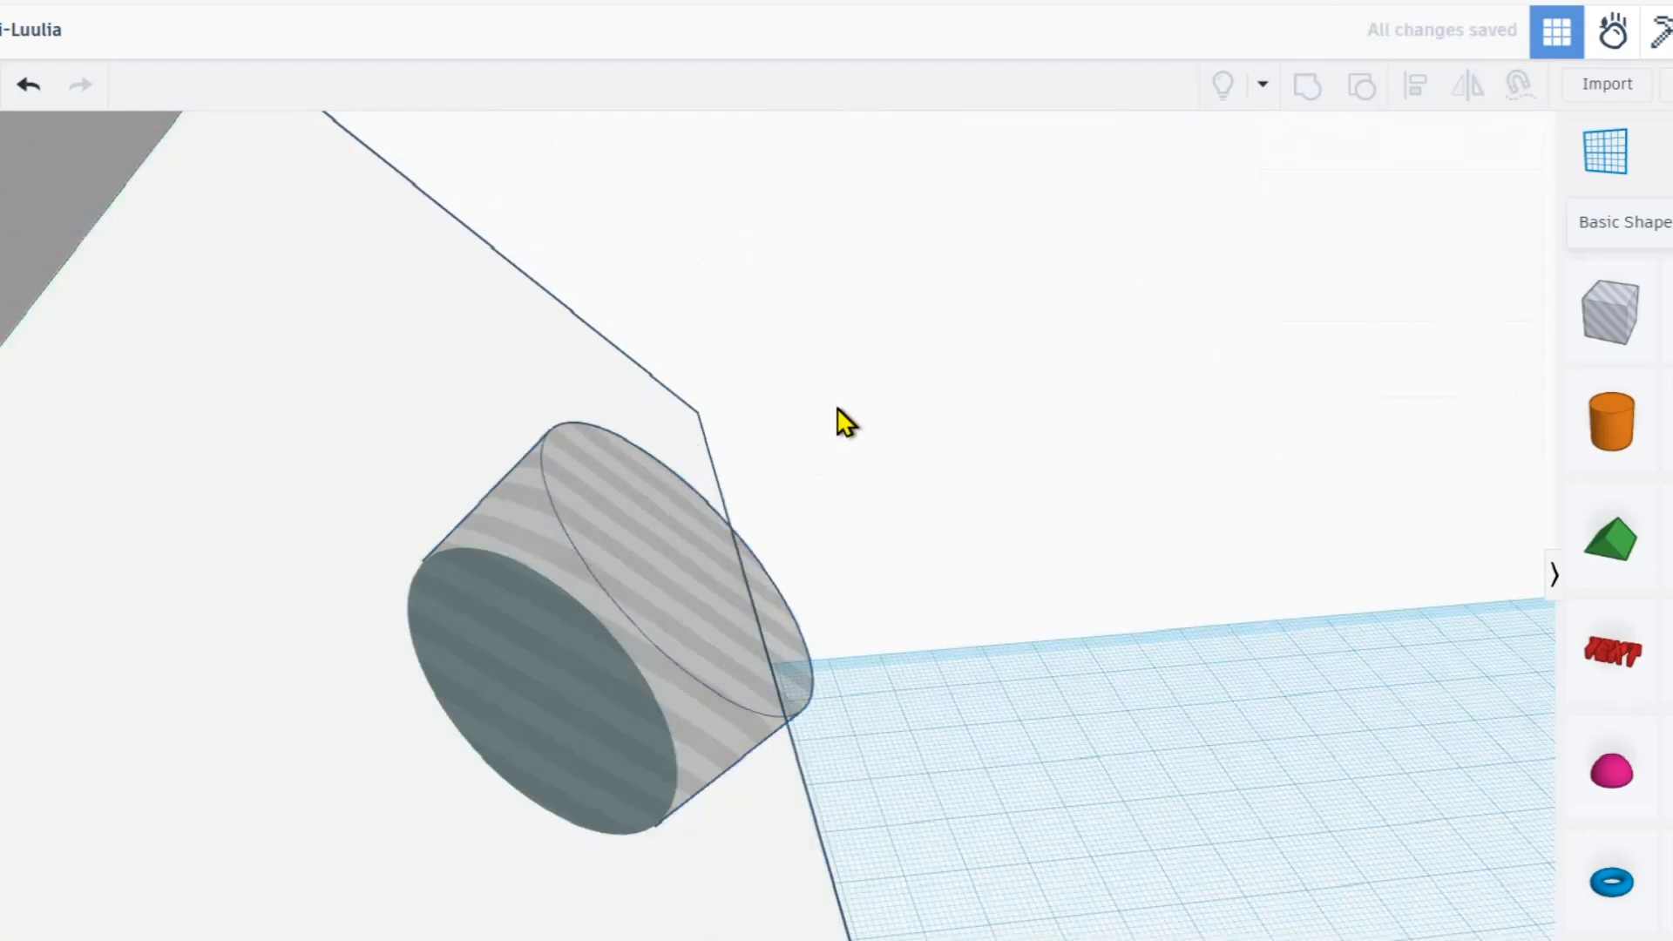
- Turn the sunken hole cylinder back into a solid
left_click(575, 588)
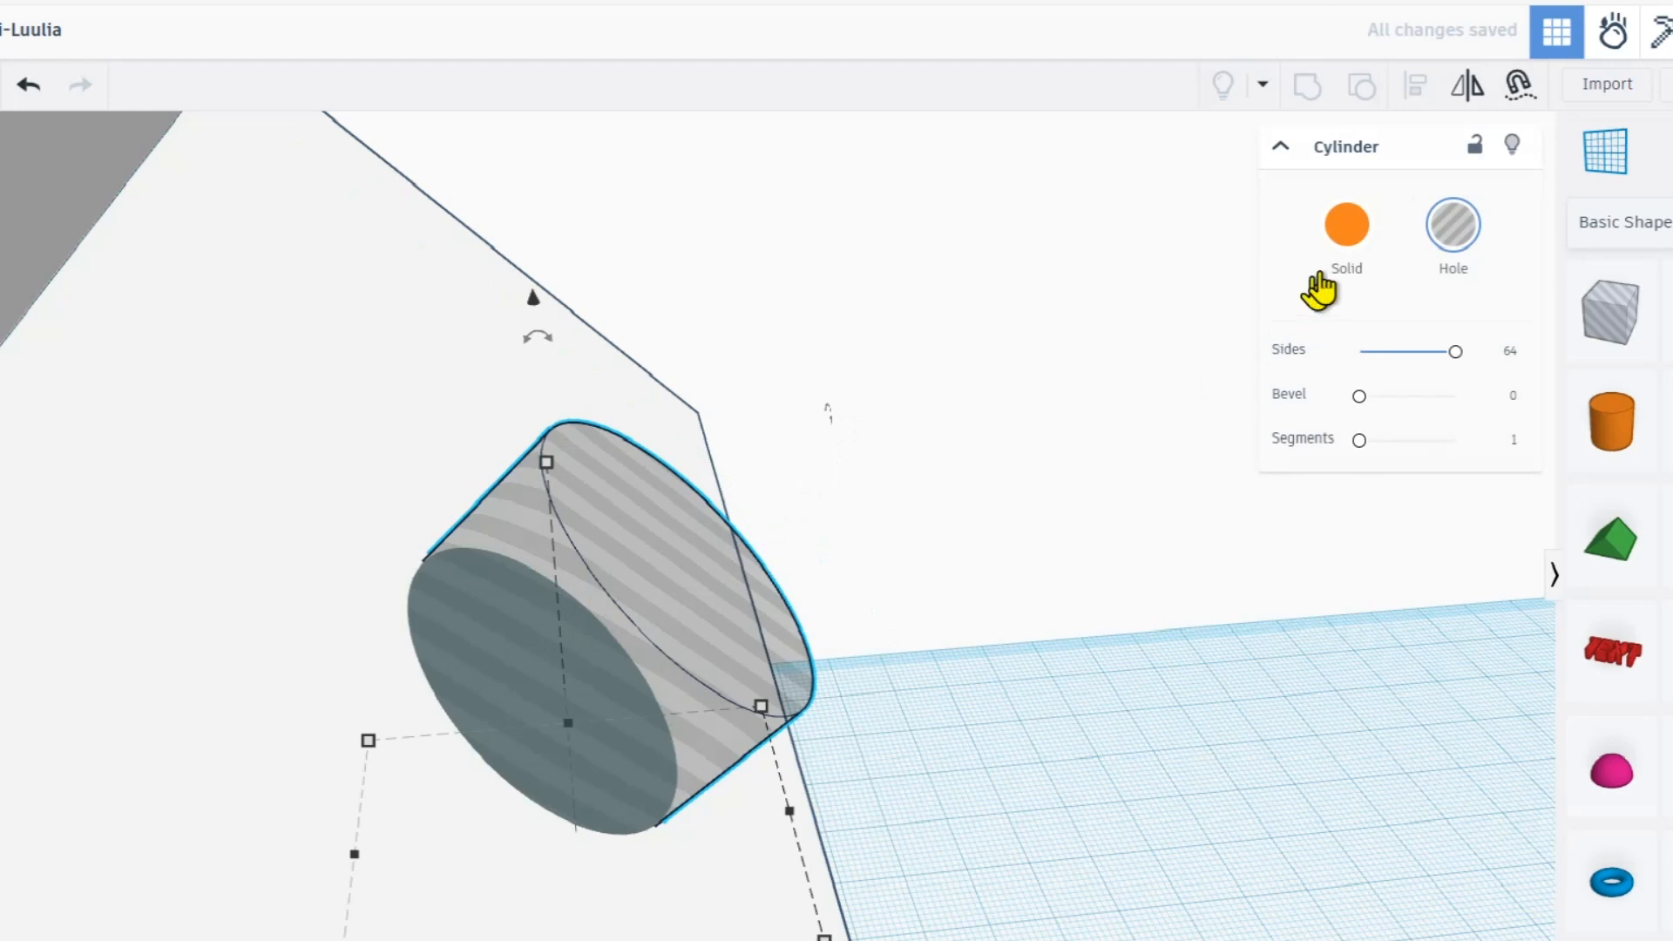
left_click(1346, 251)
right_click_drag(885, 623, 536, 653)
right_click_drag(618, 593, 515, 616)
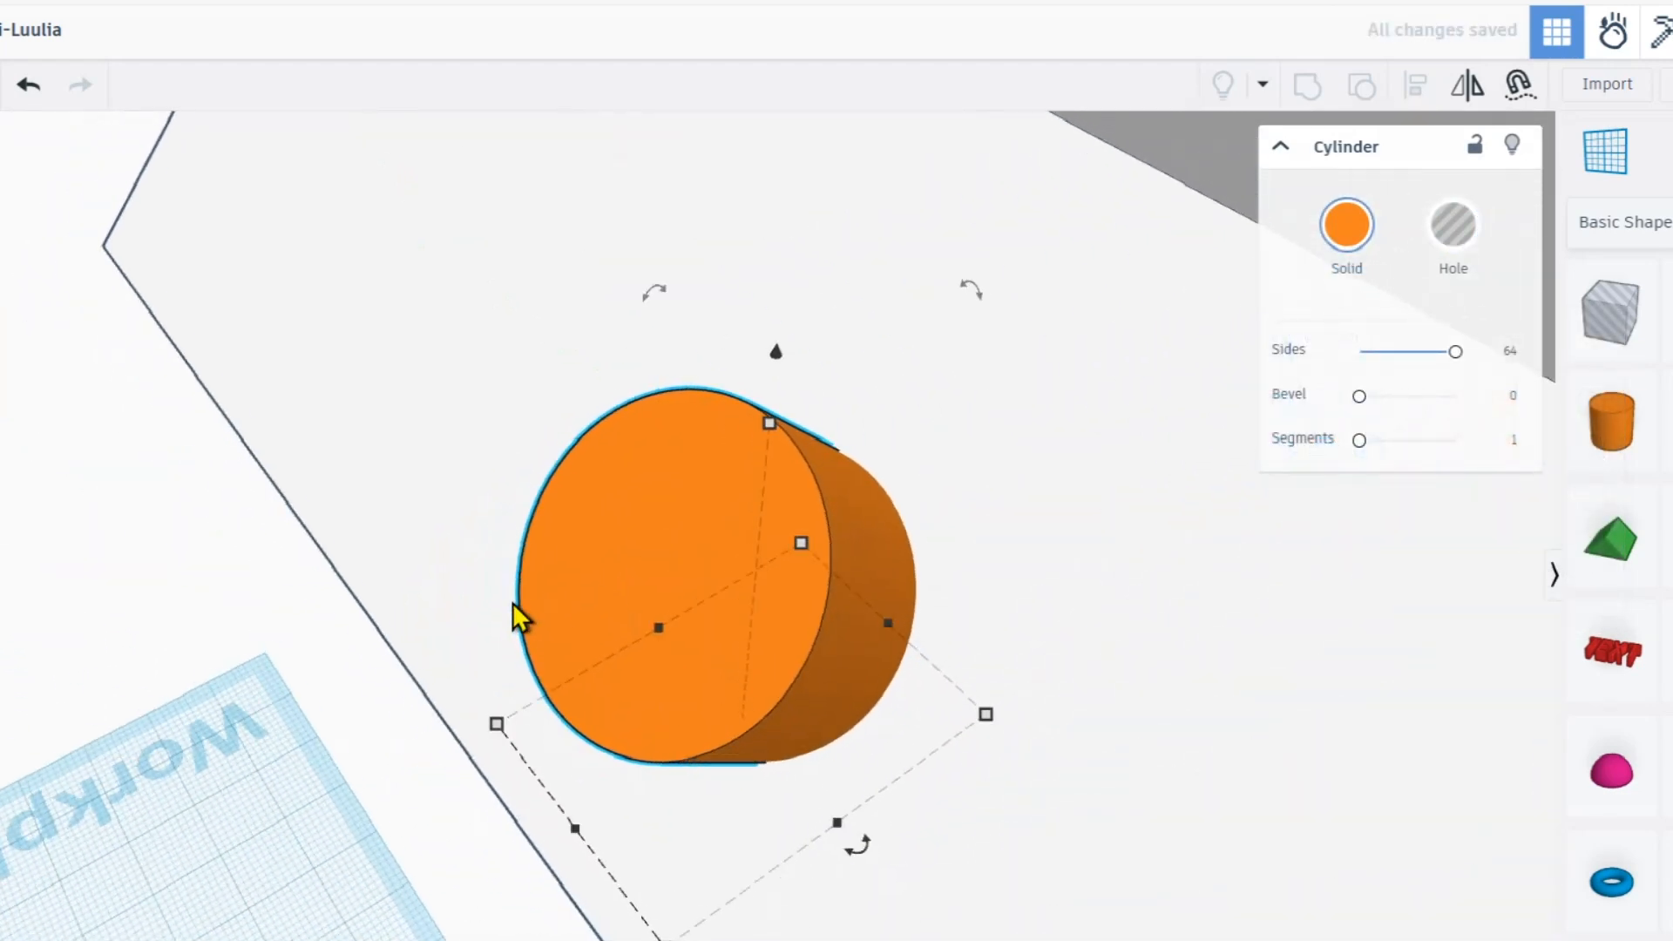
right_click_drag(635, 639, 706, 649)
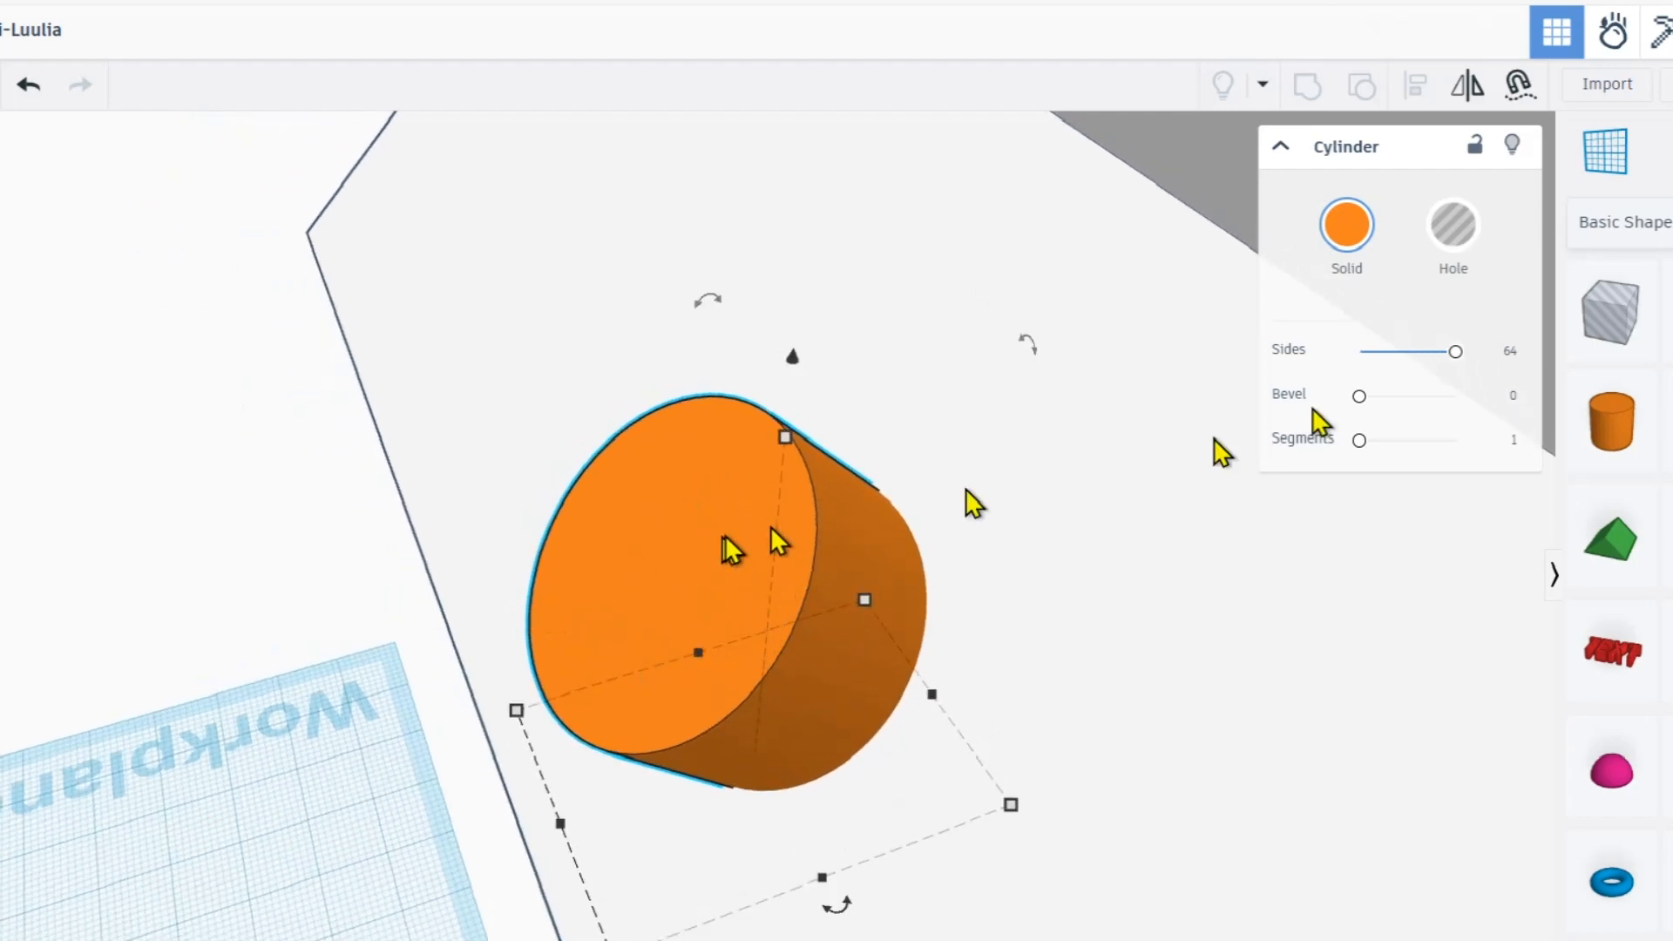
- Cruise the solid cylinder to another spot on the slanted face so it rests on the surface
left_click(1502, 94)
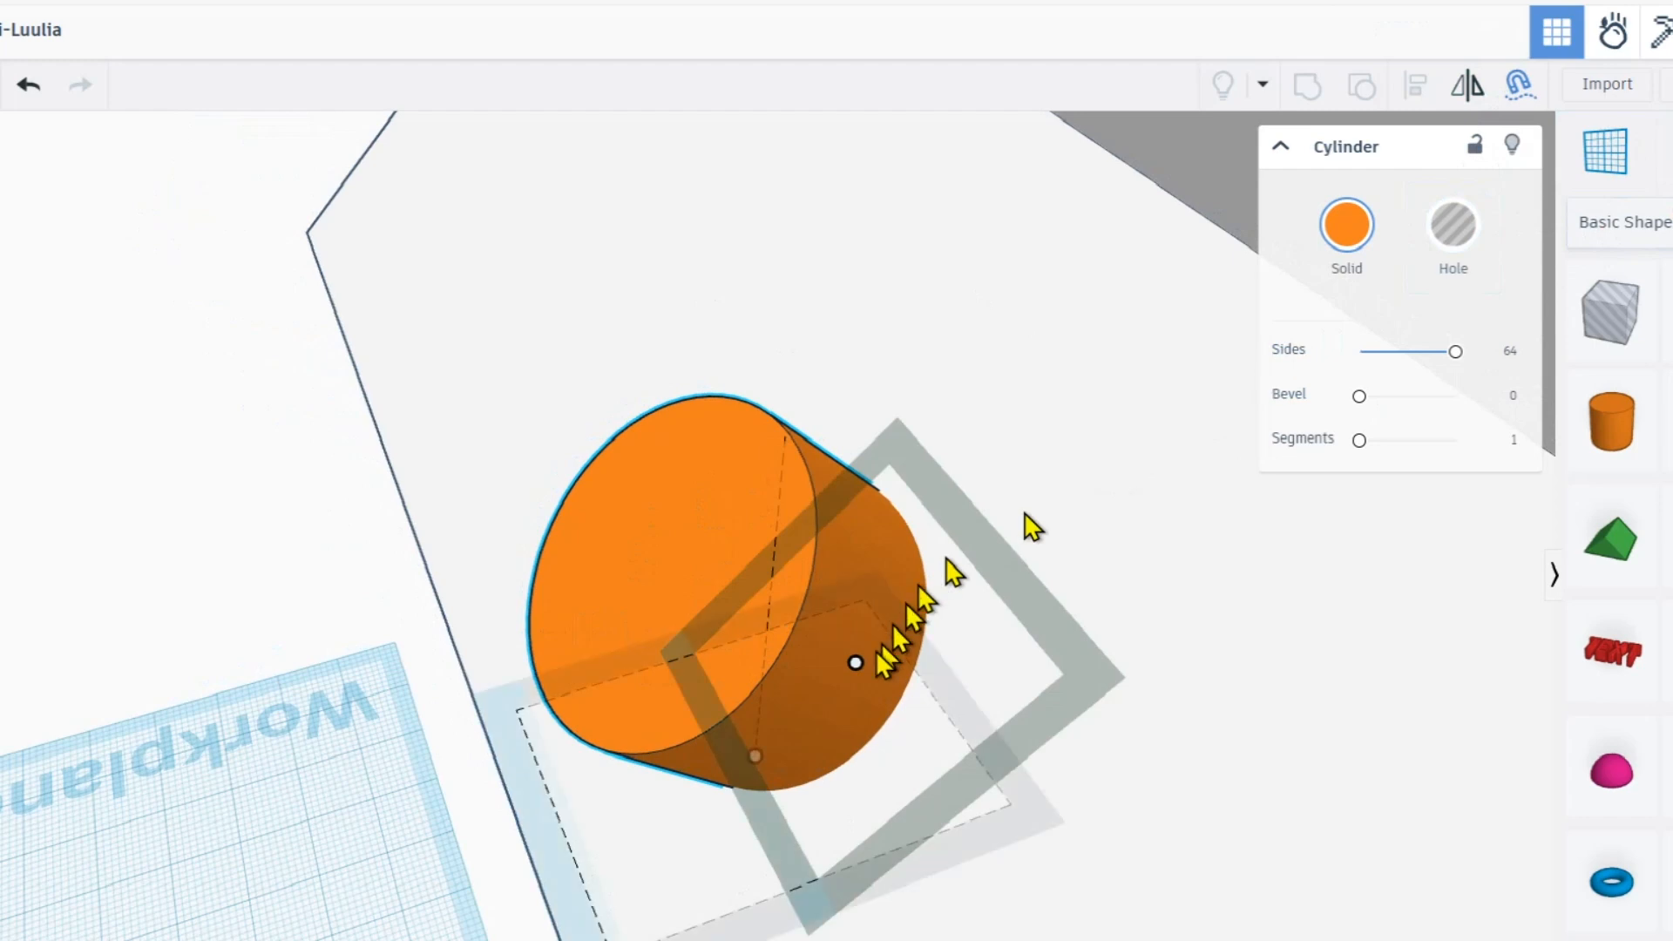
left_click_drag(855, 663, 908, 797)
left_click_drag(566, 513, 728, 448)
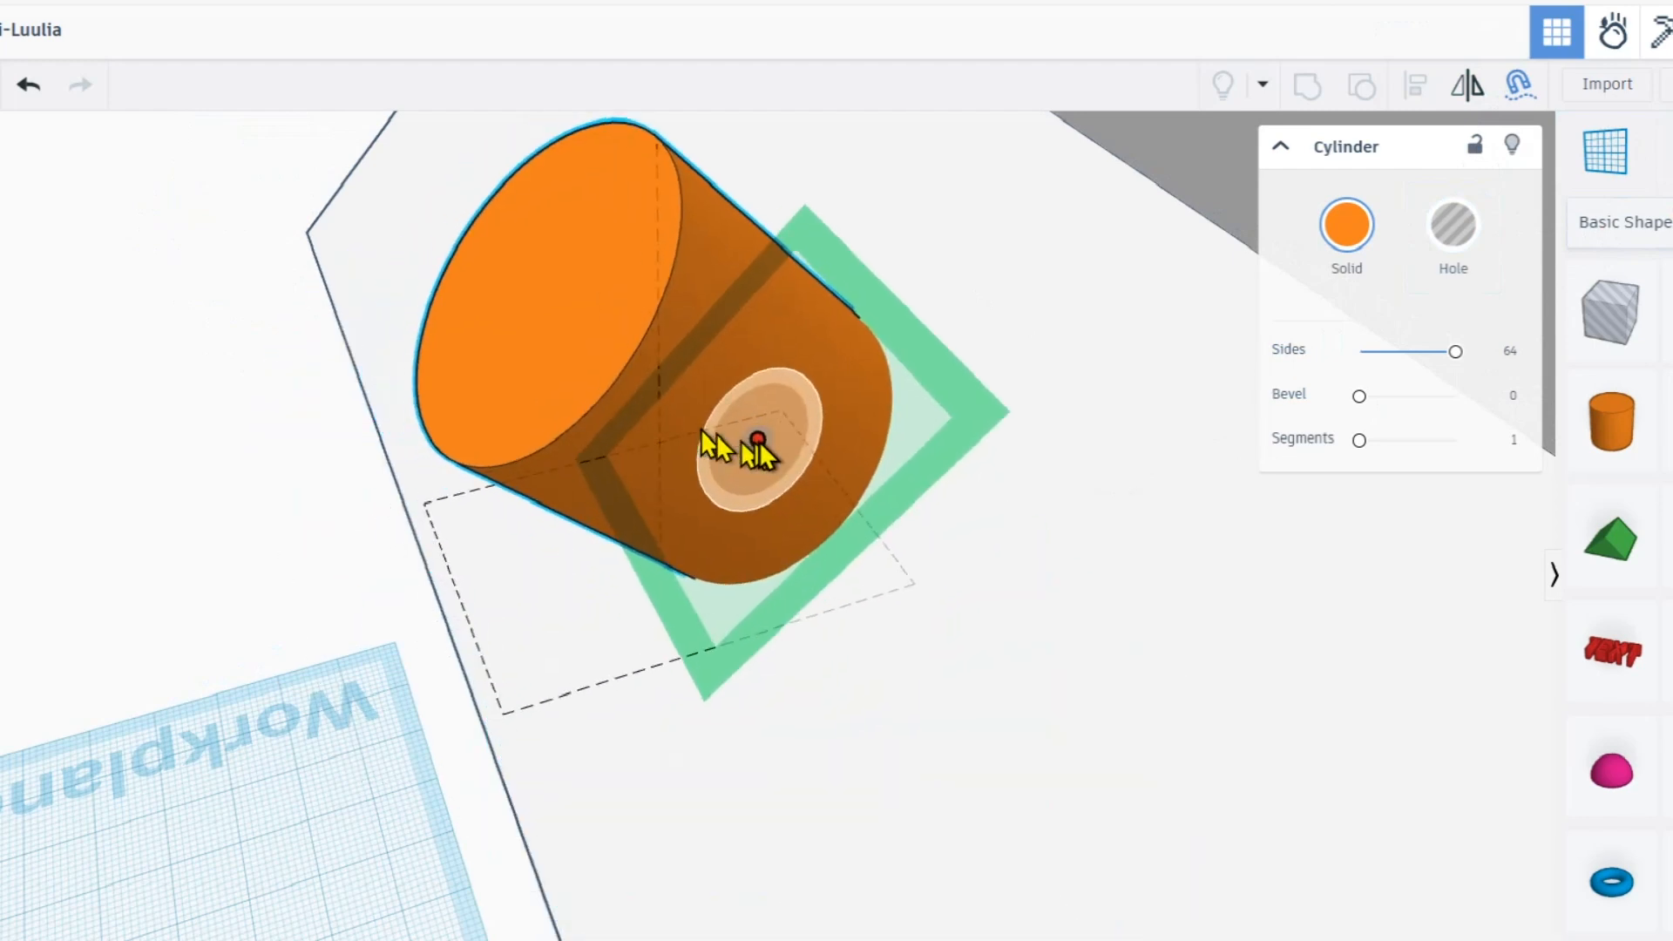
left_click(103, 623)
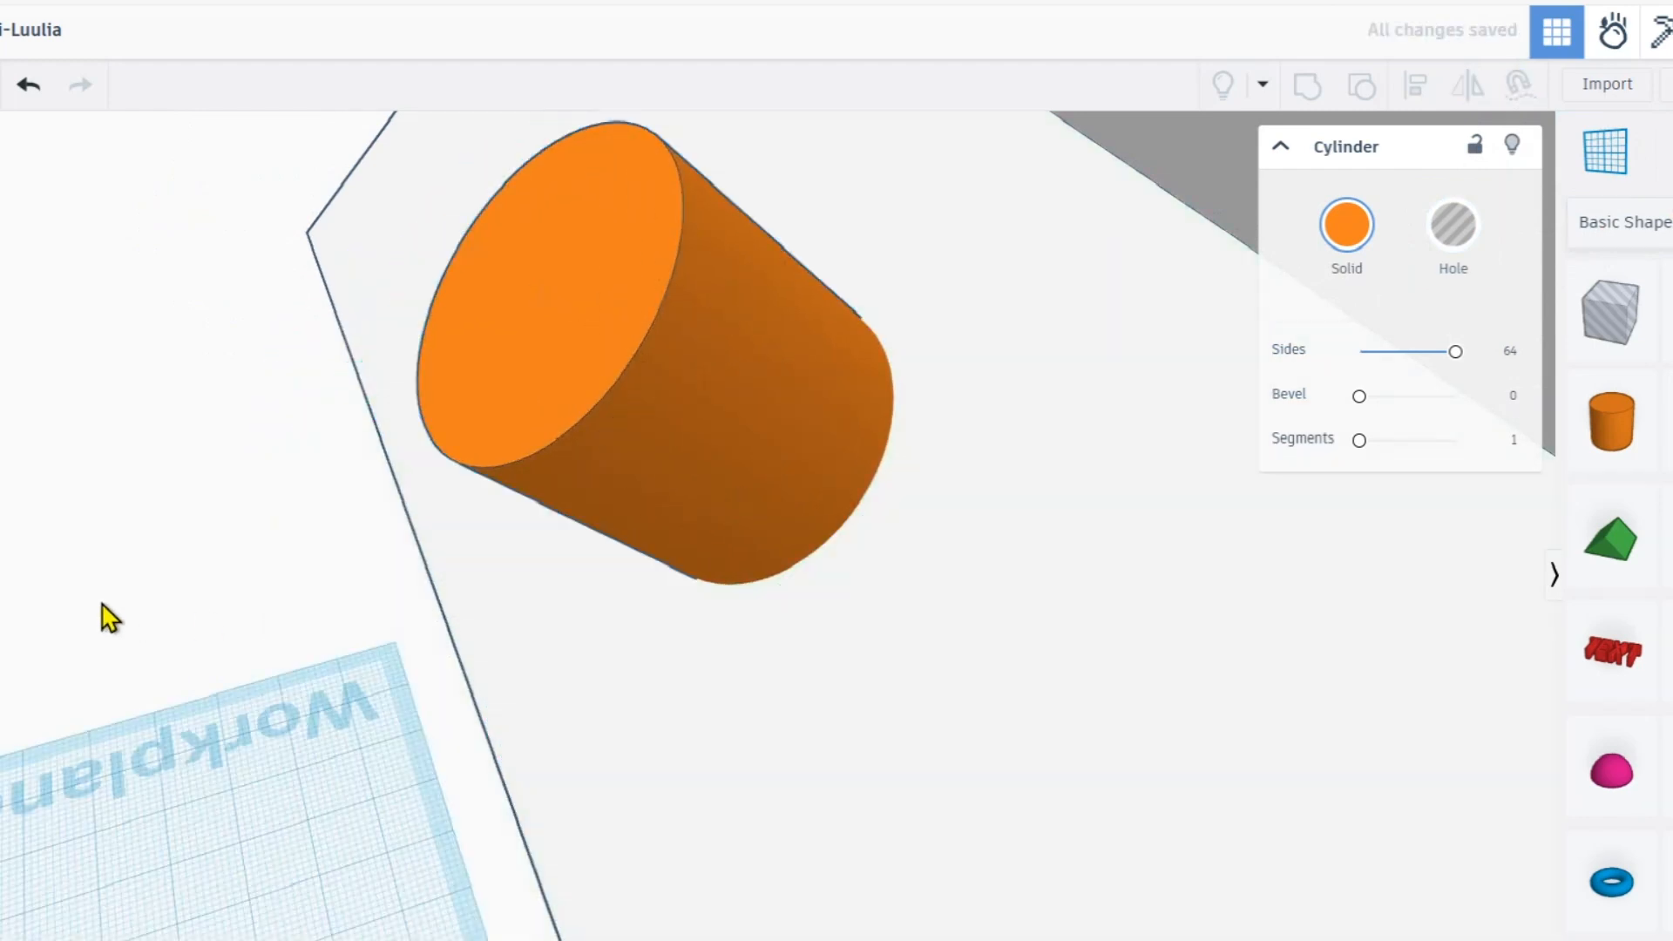
- Change the cylinder from solid to hole again
left_click(603, 424)
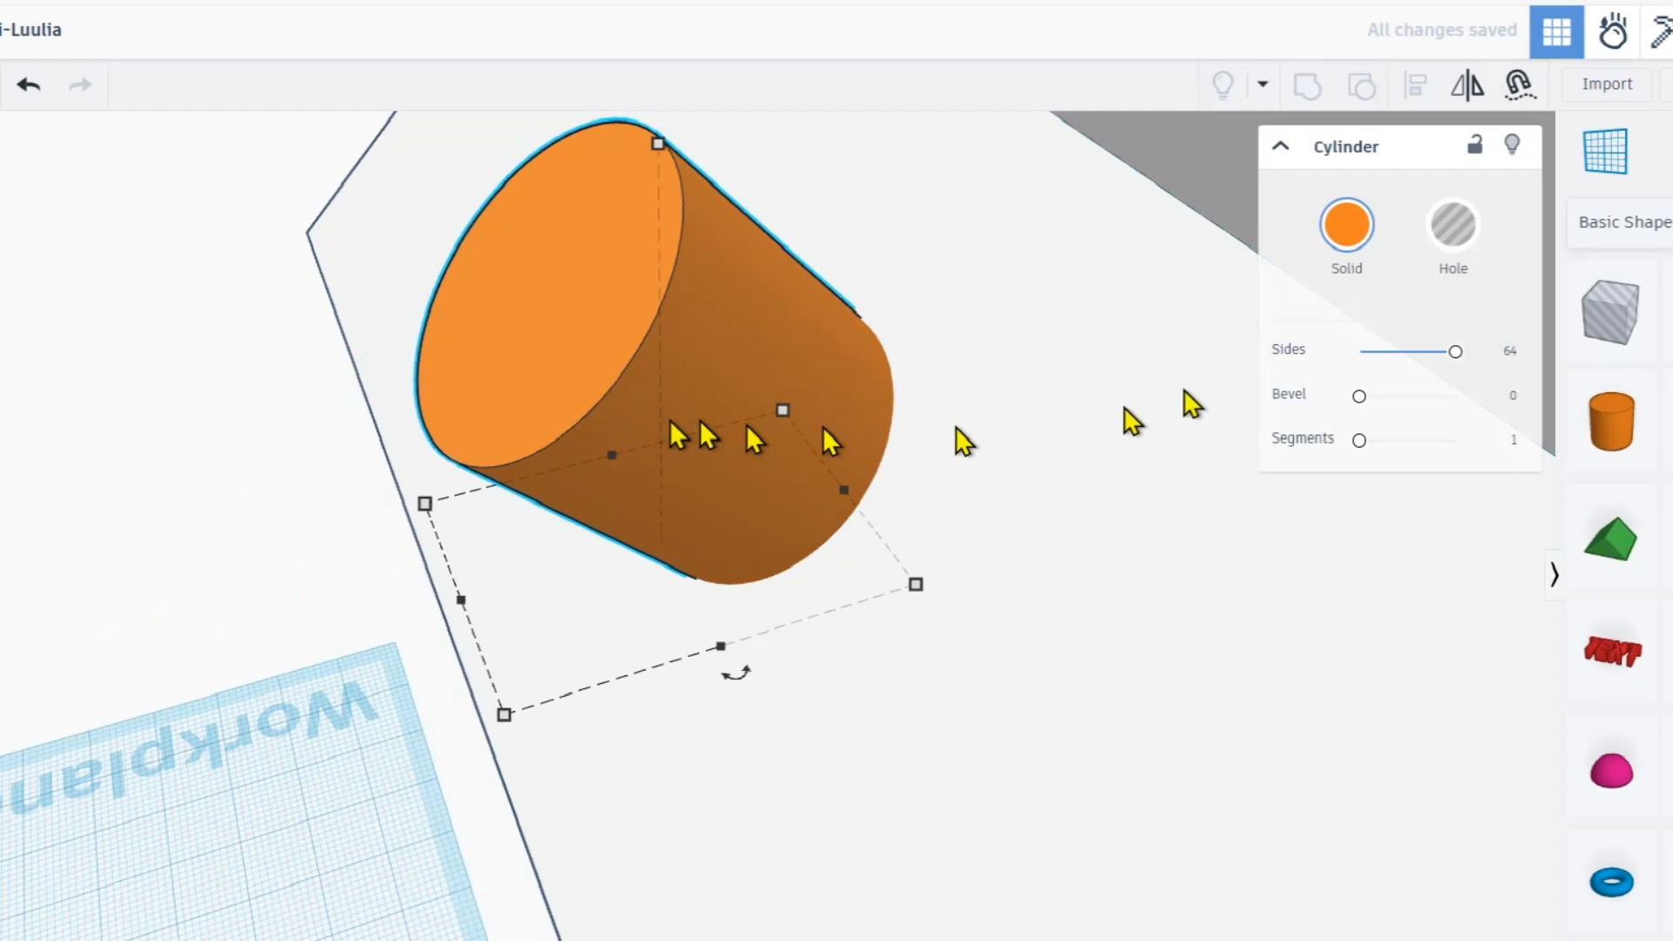
left_click(1452, 242)
right_click_drag(560, 373, 571, 402)
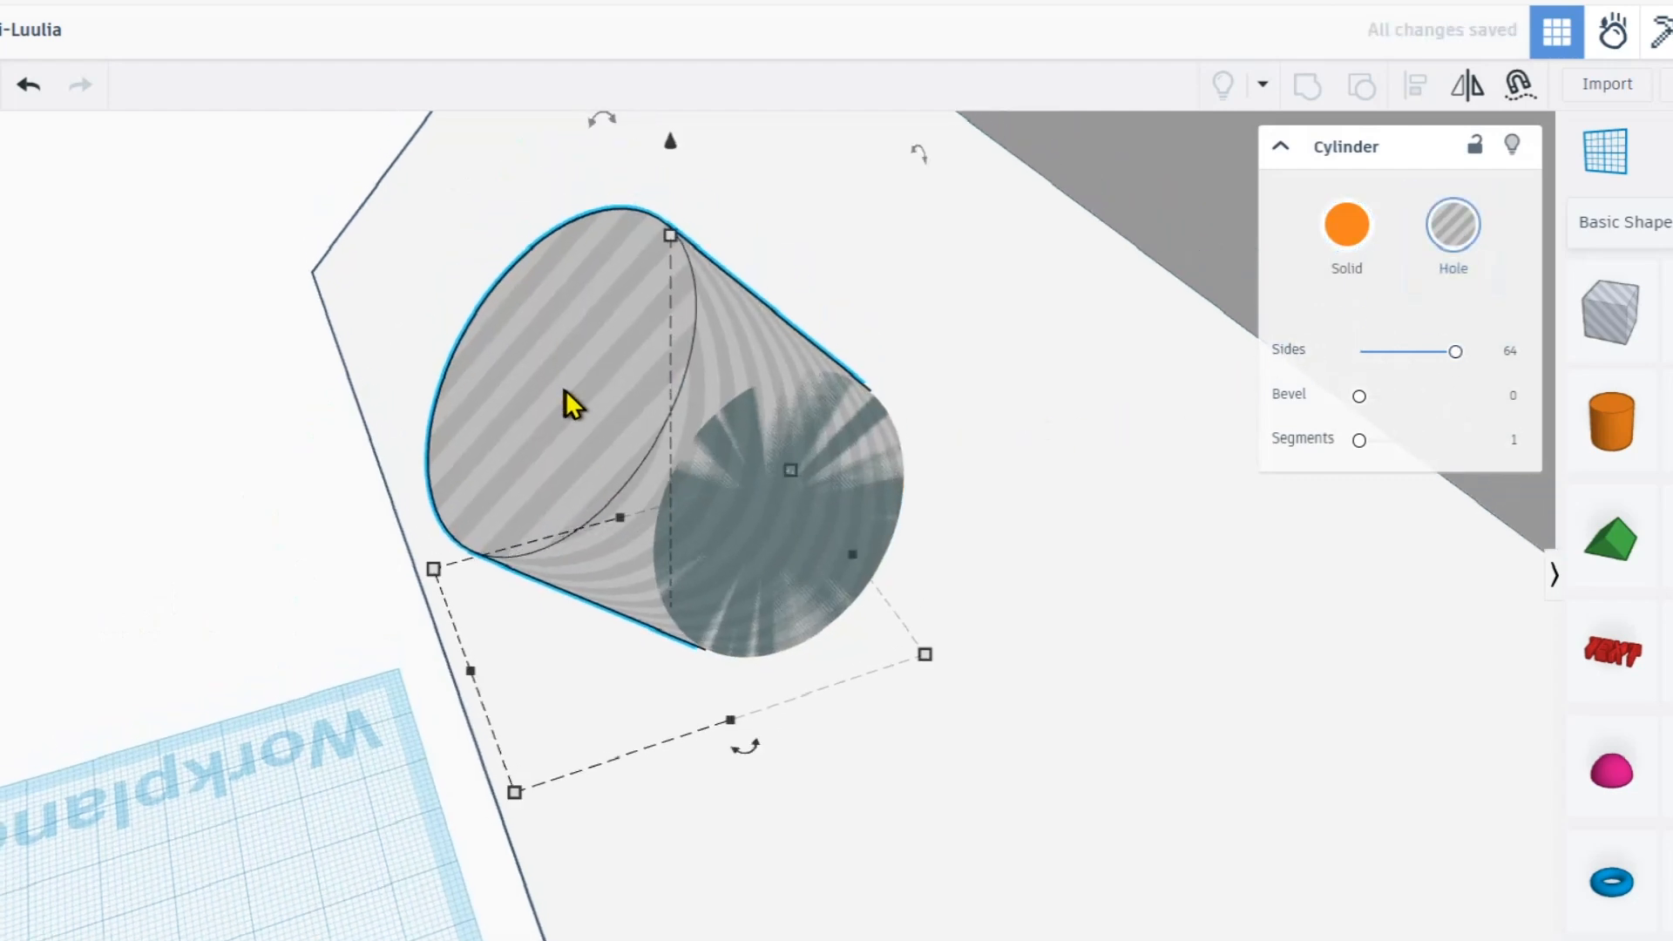
- Cruise the hole cylinder onto the slanted face, sink it 7 mm, and slide it 17 mm along and 1 mm across the face
left_click(1519, 84)
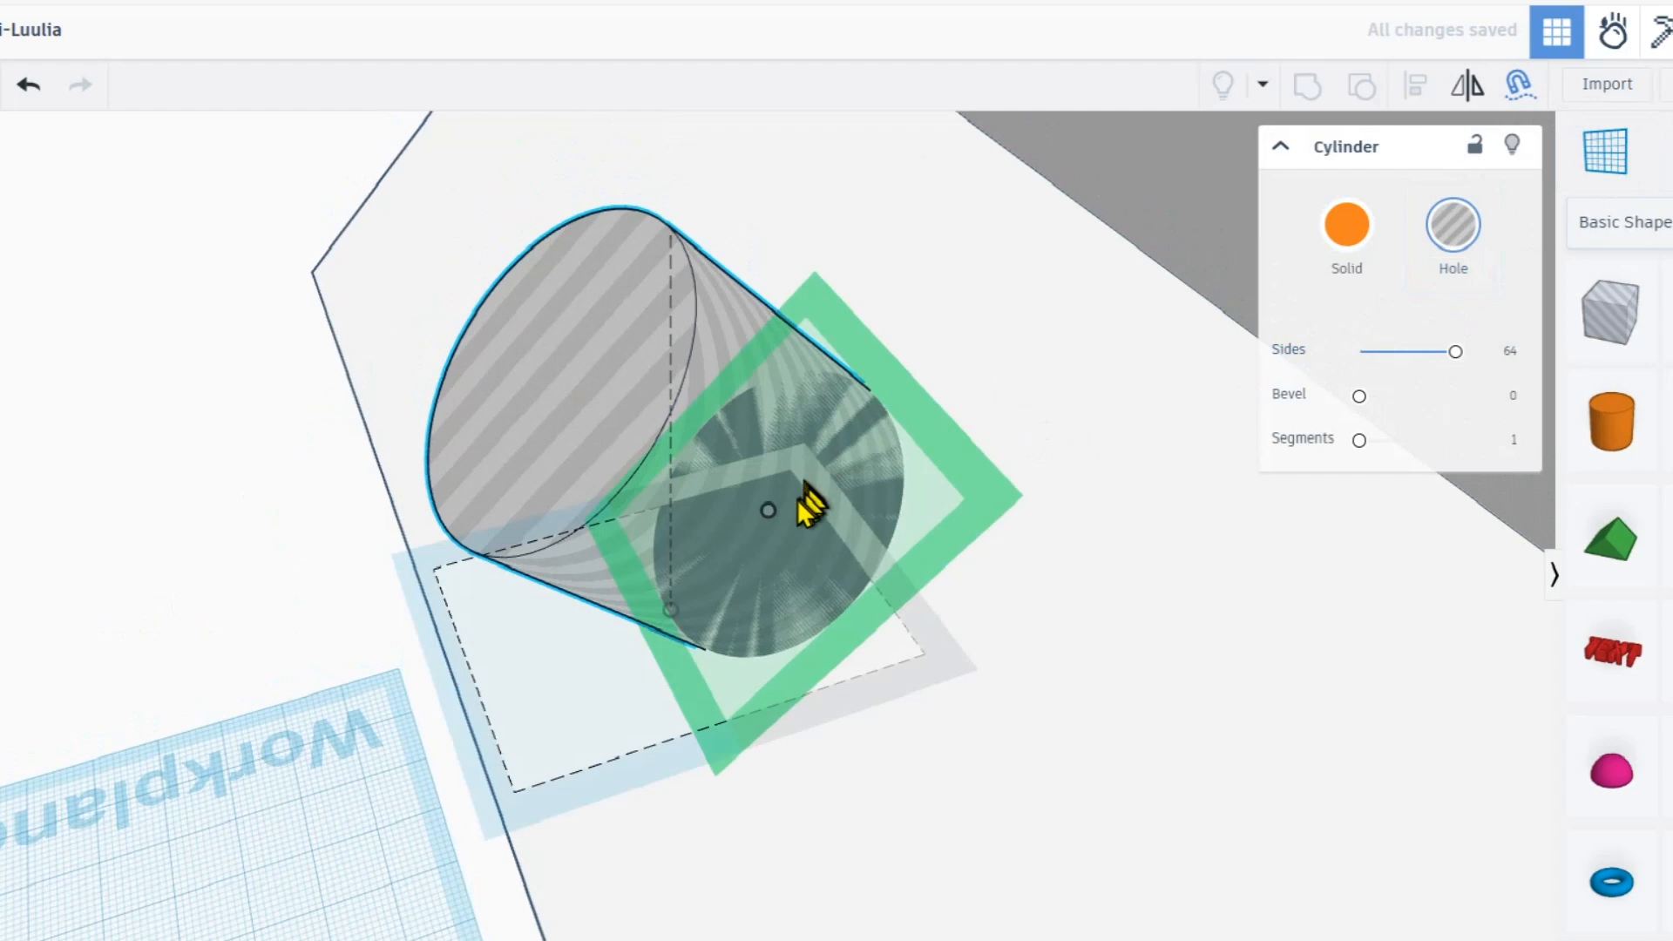
left_click(792, 566)
left_click_drag(512, 397, 607, 448)
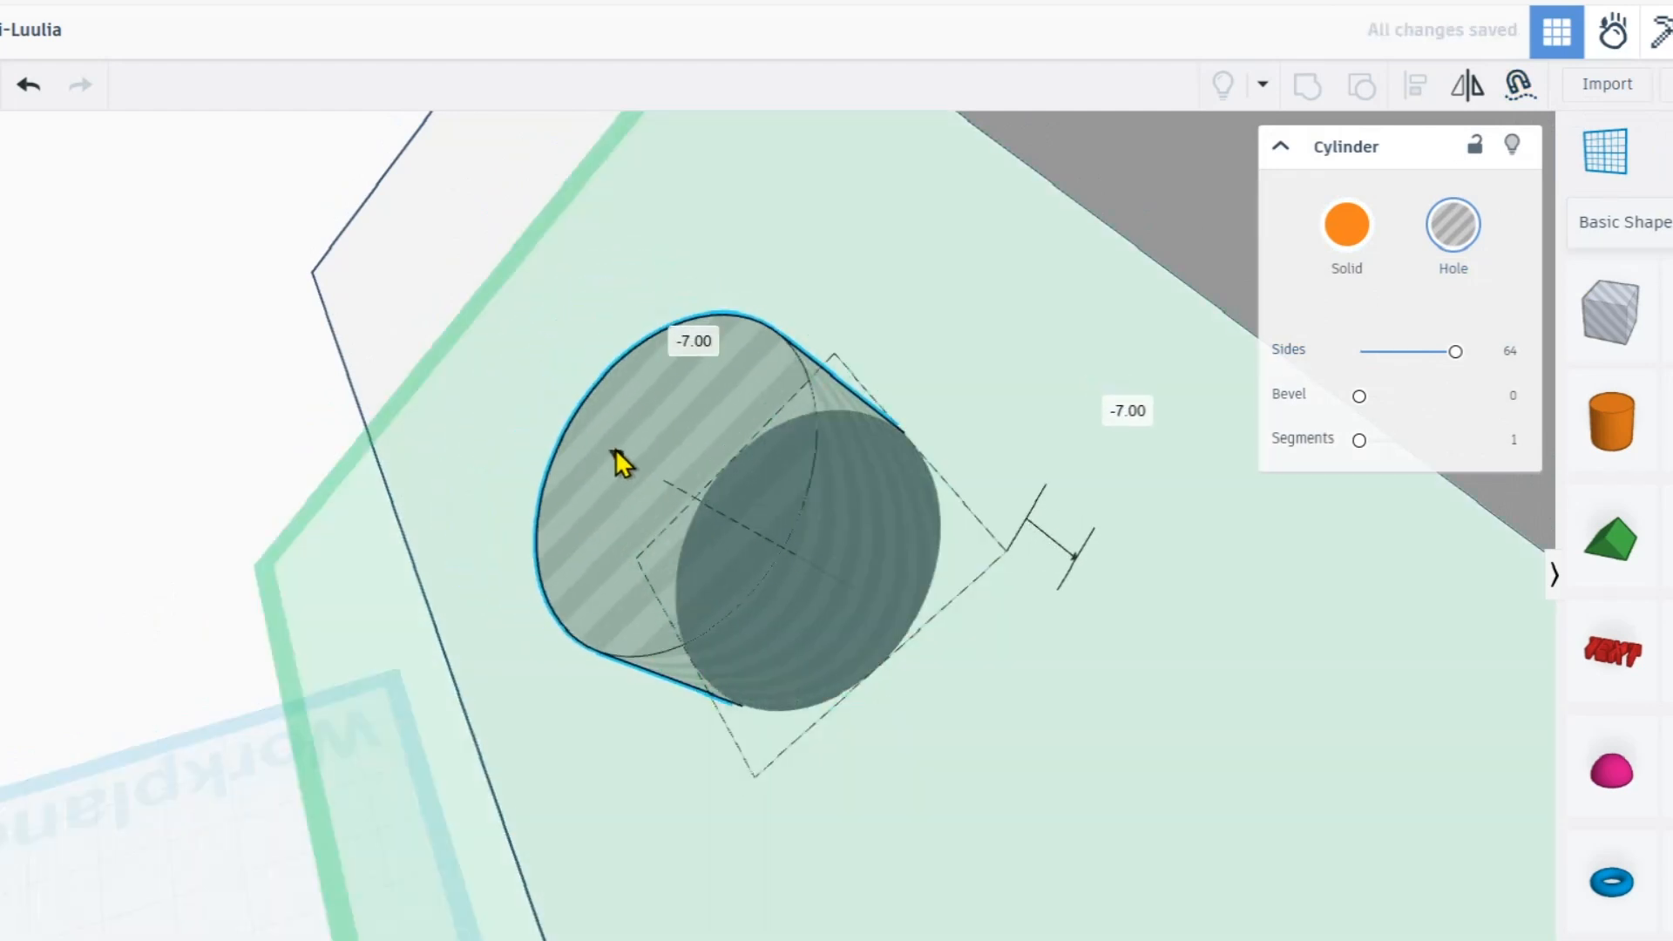
left_click_drag(693, 479, 839, 761)
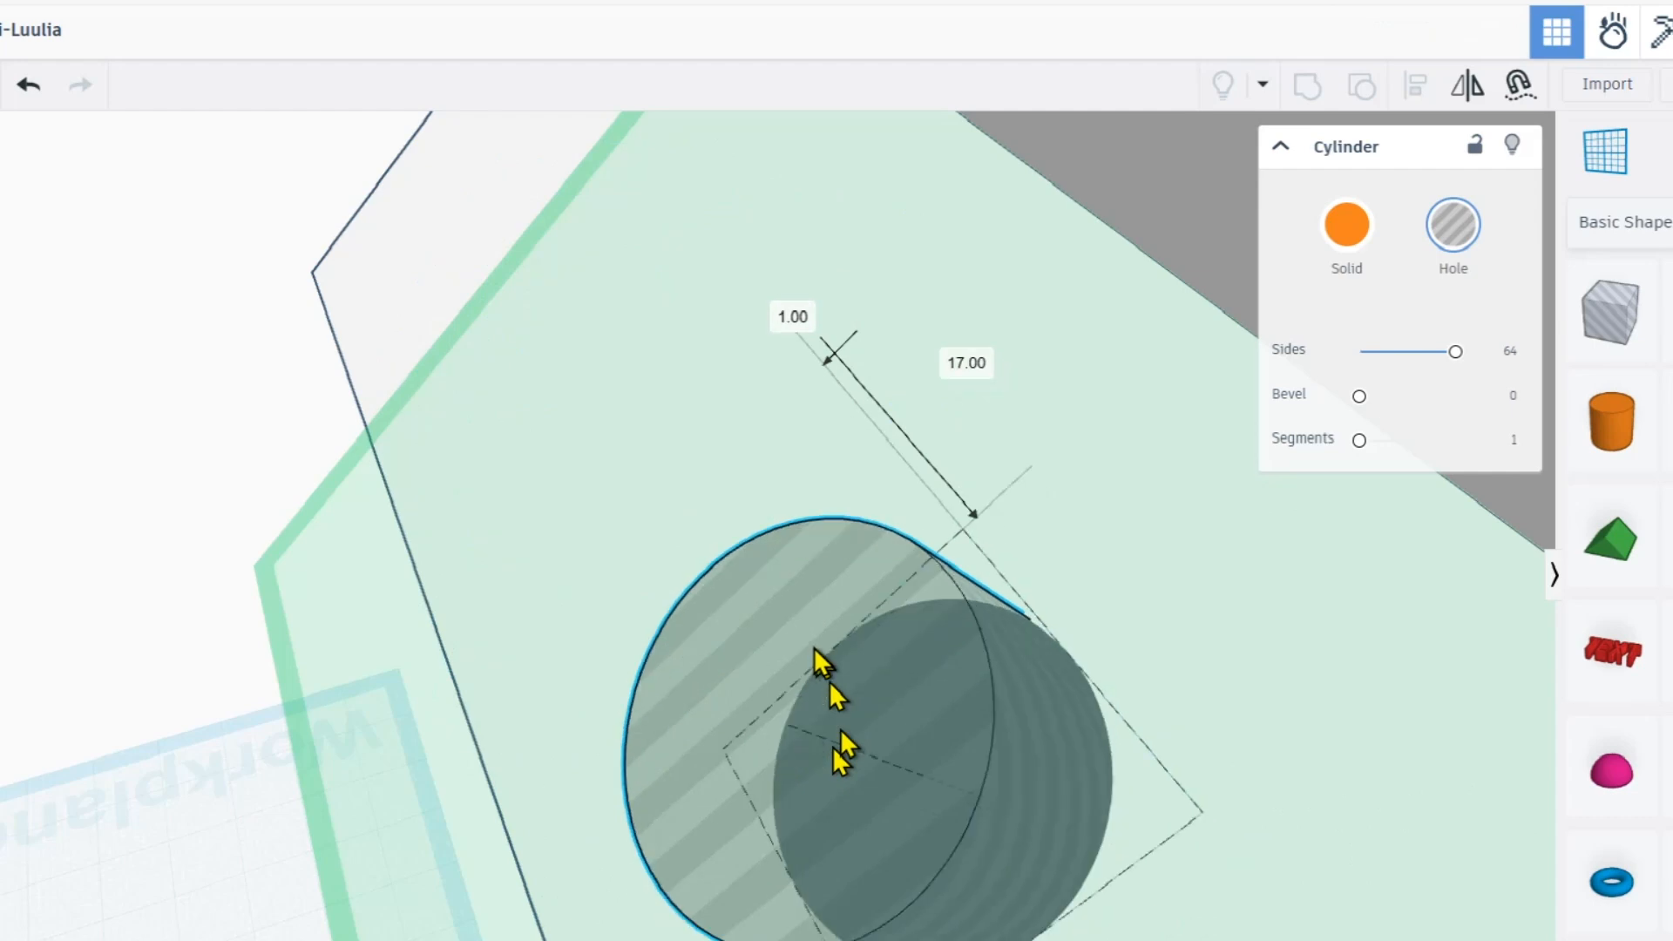
- Make the zigzag profile transparent to inspect the hole cylinder inside it, and make the profile opaque again
middle_click_drag(804, 631, 518, 404)
scroll(516, 405, "down", 4)
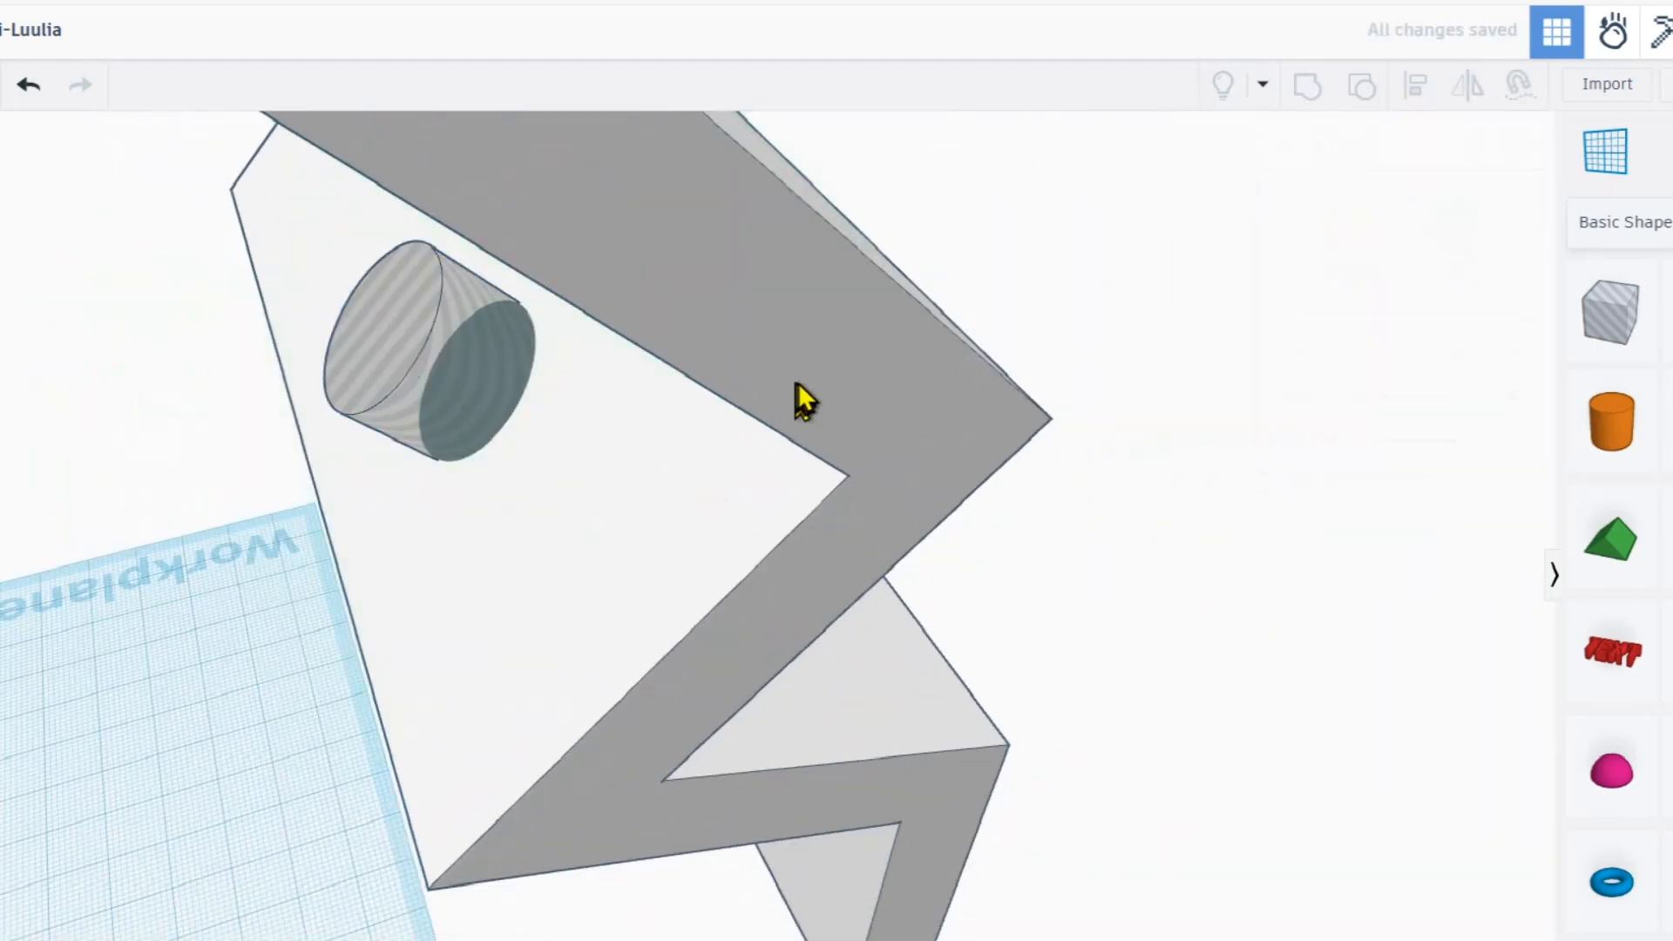
left_click(800, 381)
left_click(1342, 245)
left_click(1344, 244)
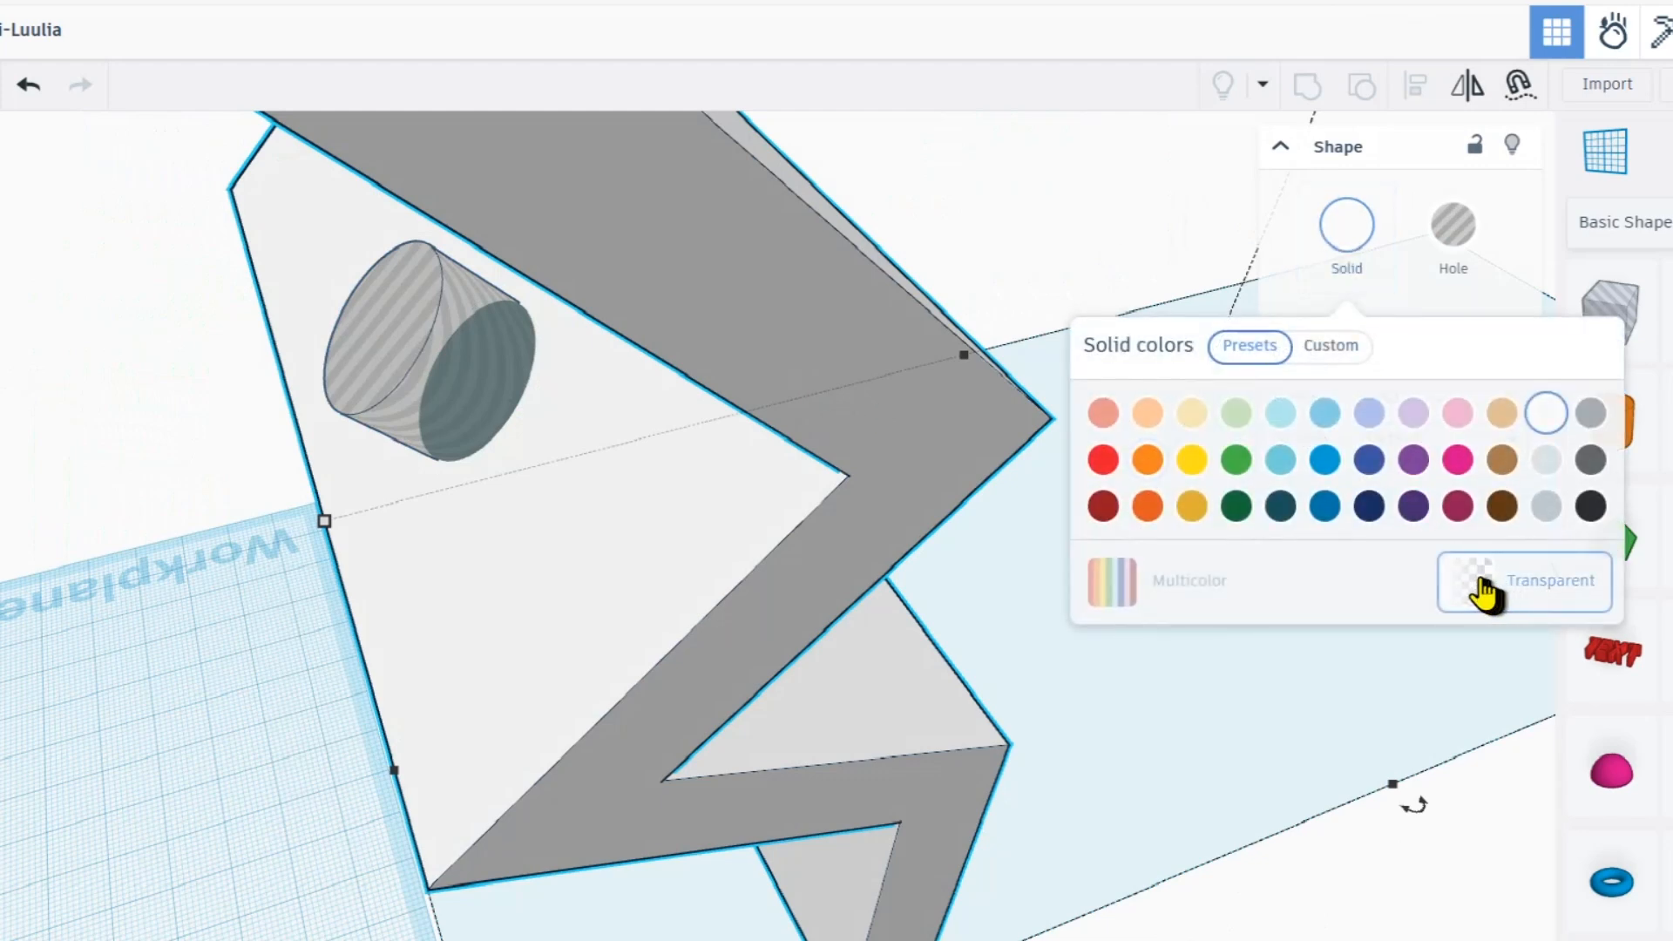
left_click(1487, 592)
right_click_drag(1133, 667, 1058, 403)
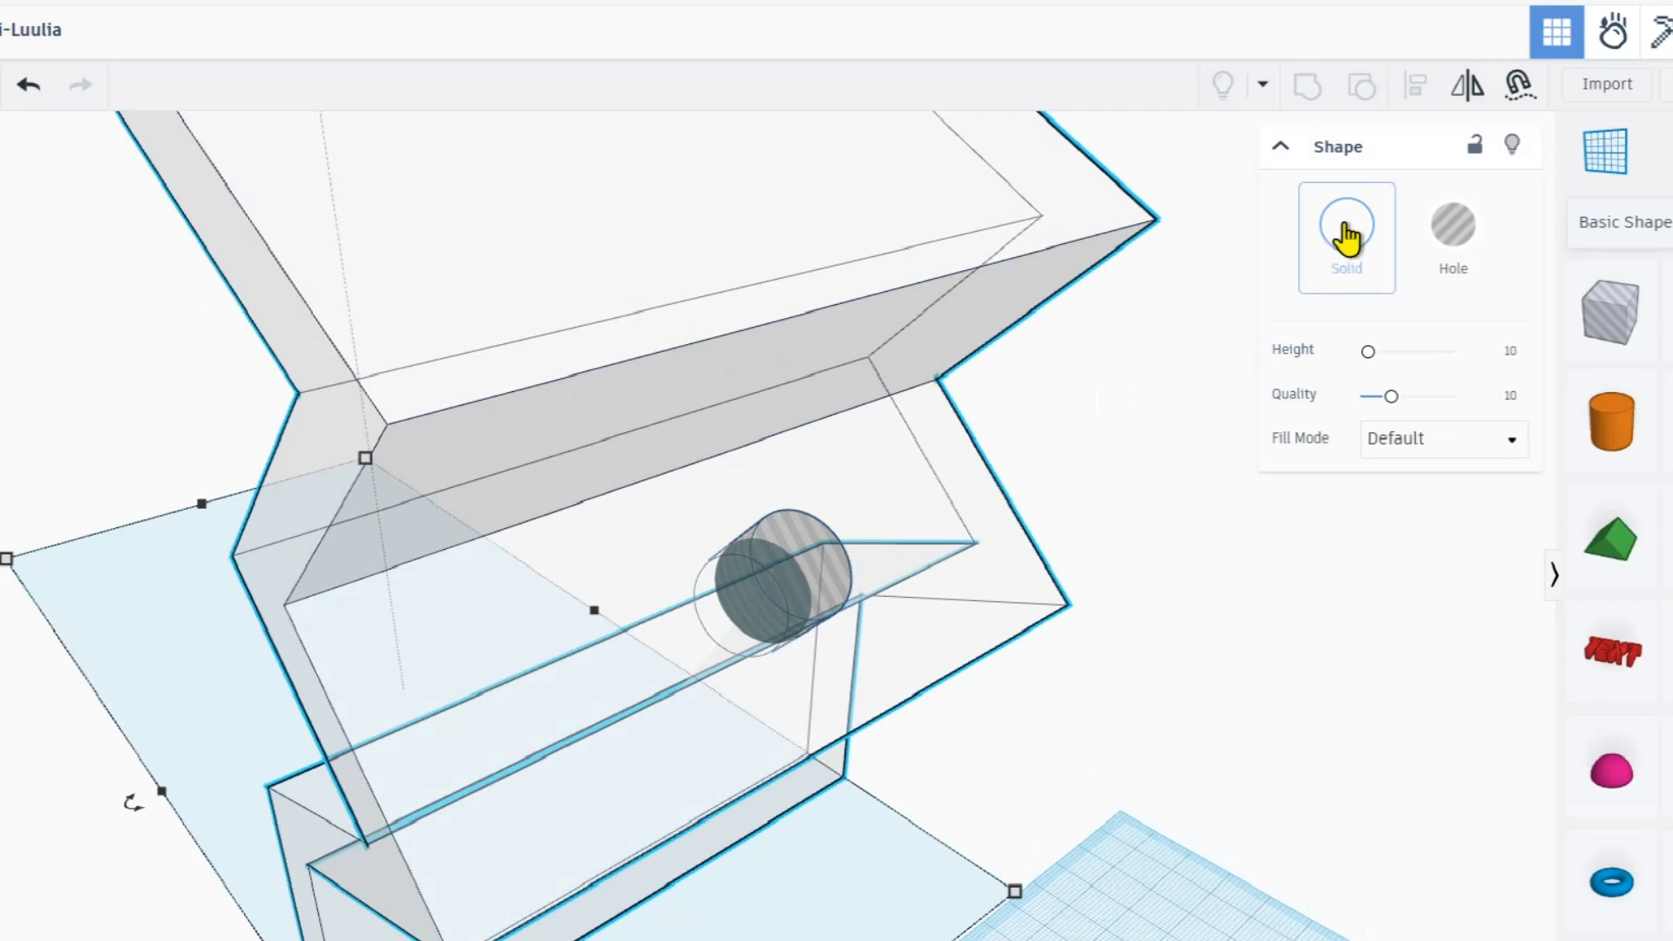
left_click(1346, 236)
left_click(1486, 588)
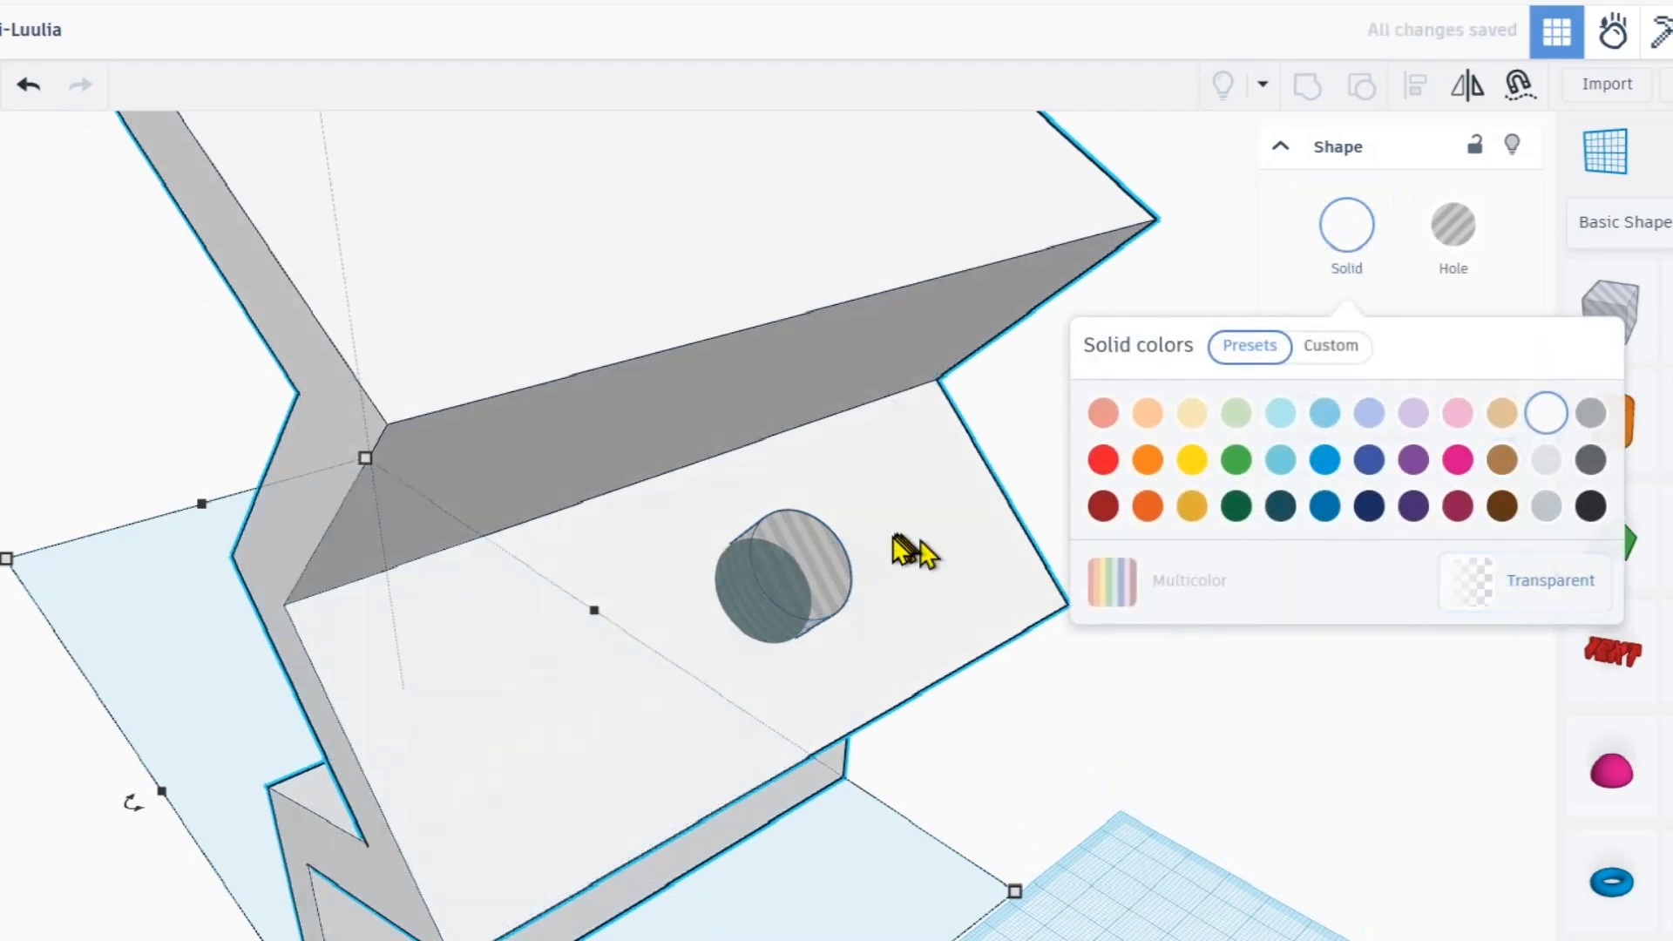
- Delete the hole cylinder from the slanted face
left_click(787, 597)
key("Delete")
right_click_drag(788, 590, 749, 522)
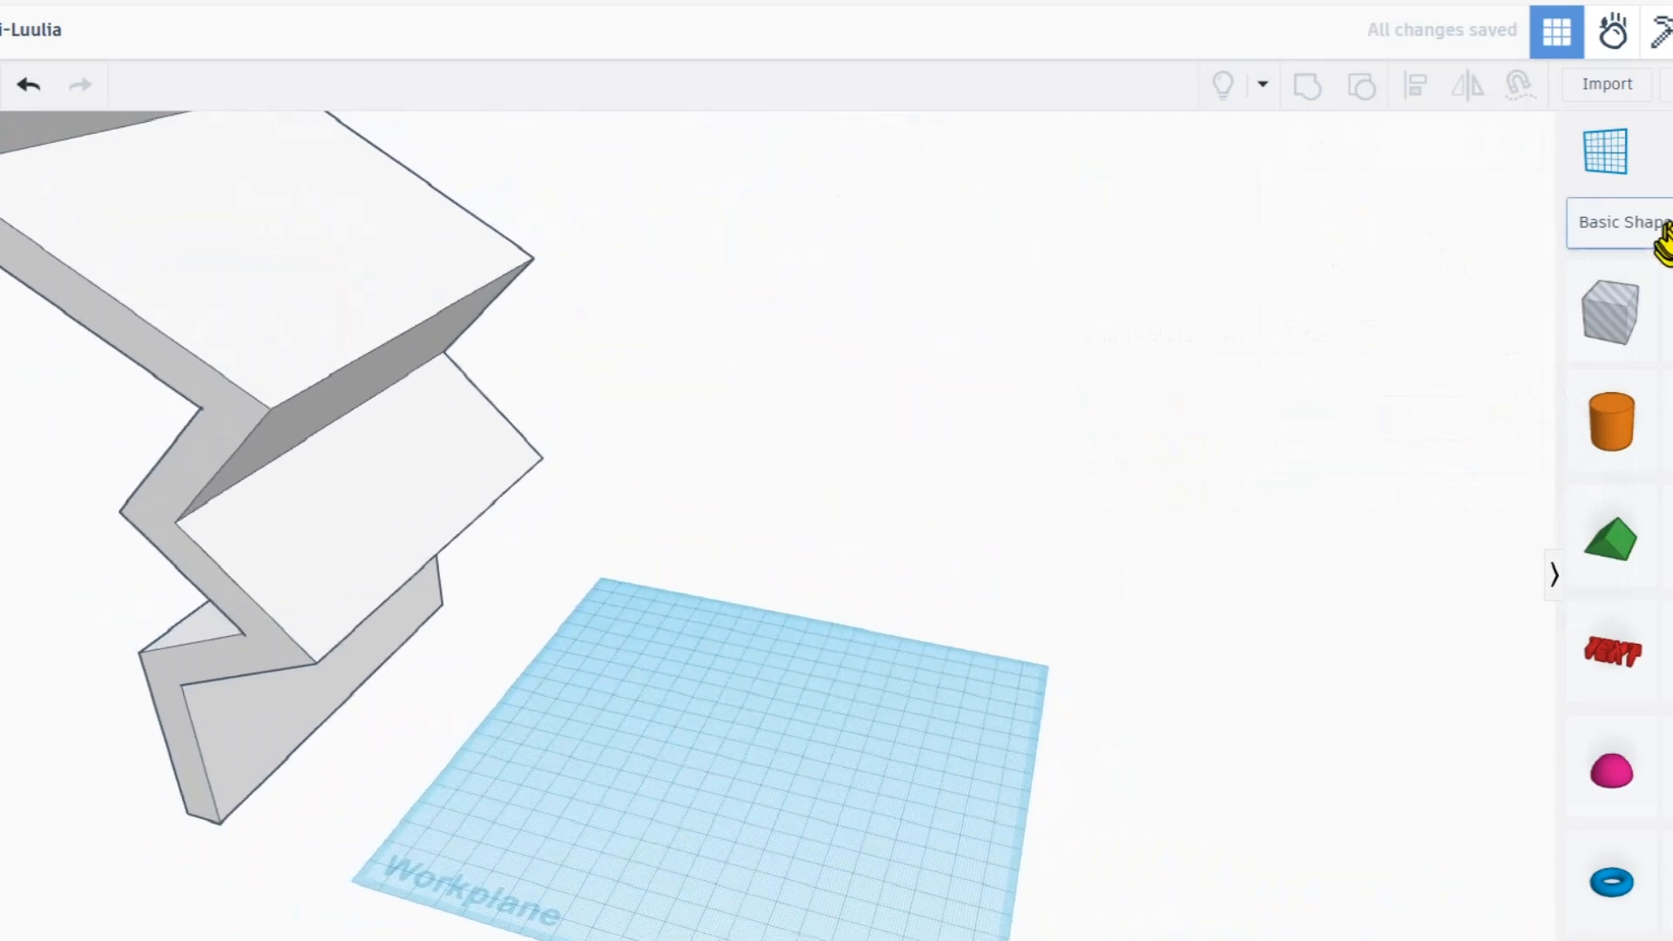
- Import the large_door model file into the design
left_click(1601, 86)
left_click(860, 514)
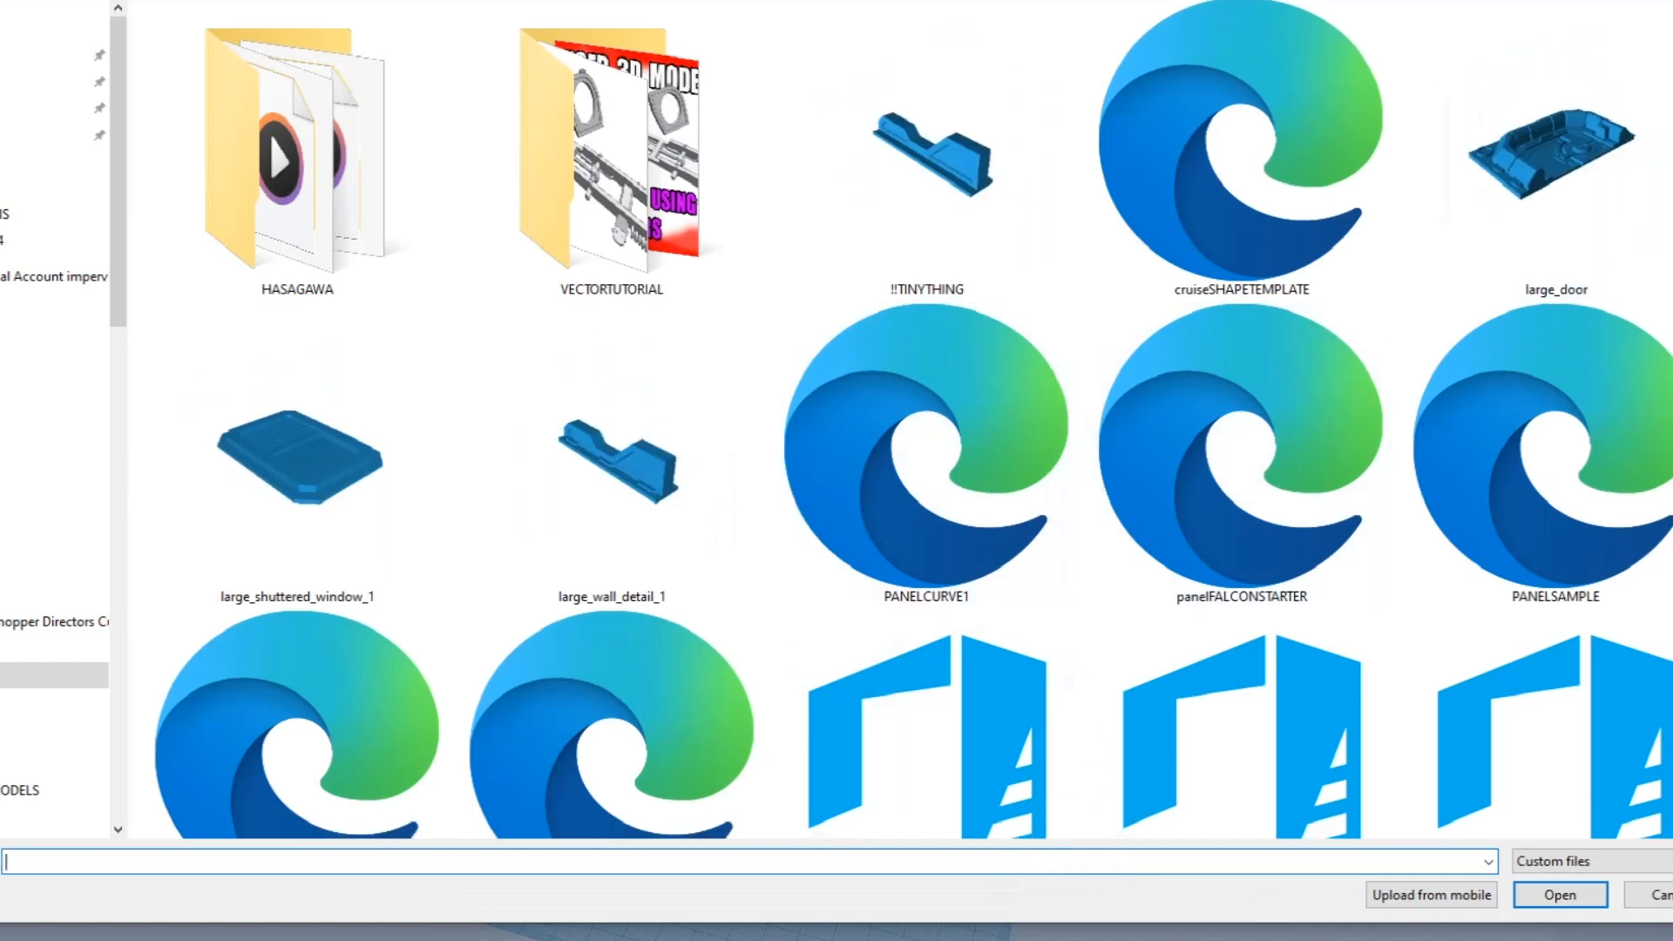
double_click(1533, 166)
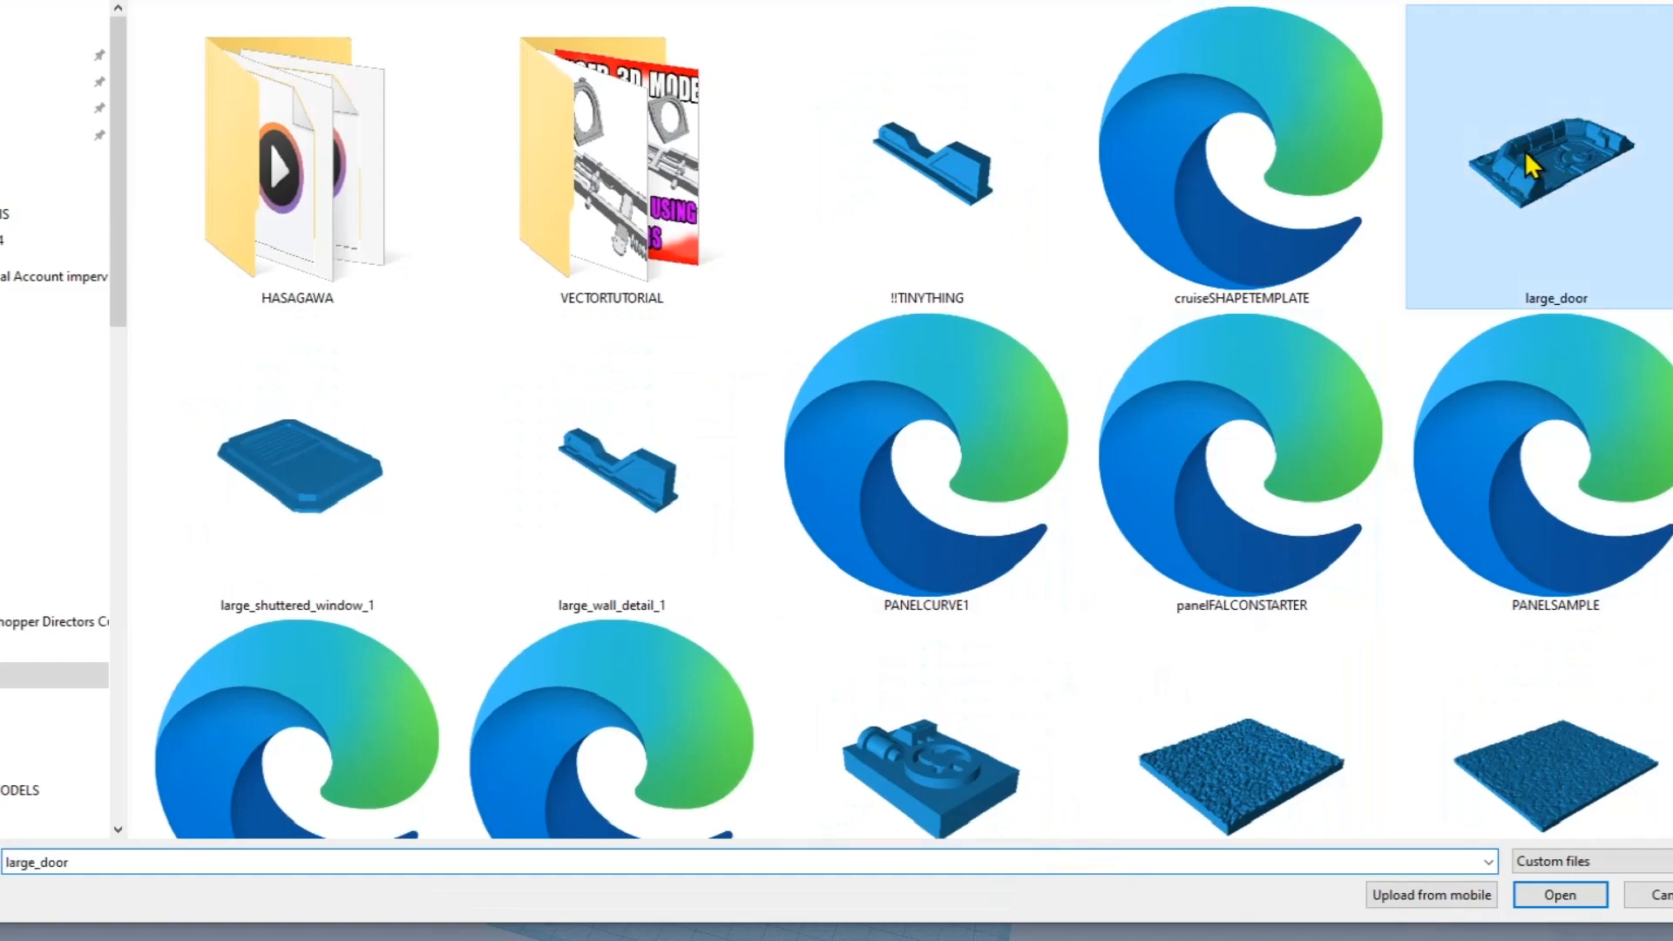
left_click(1002, 793)
right_click_drag(1005, 783, 1157, 598)
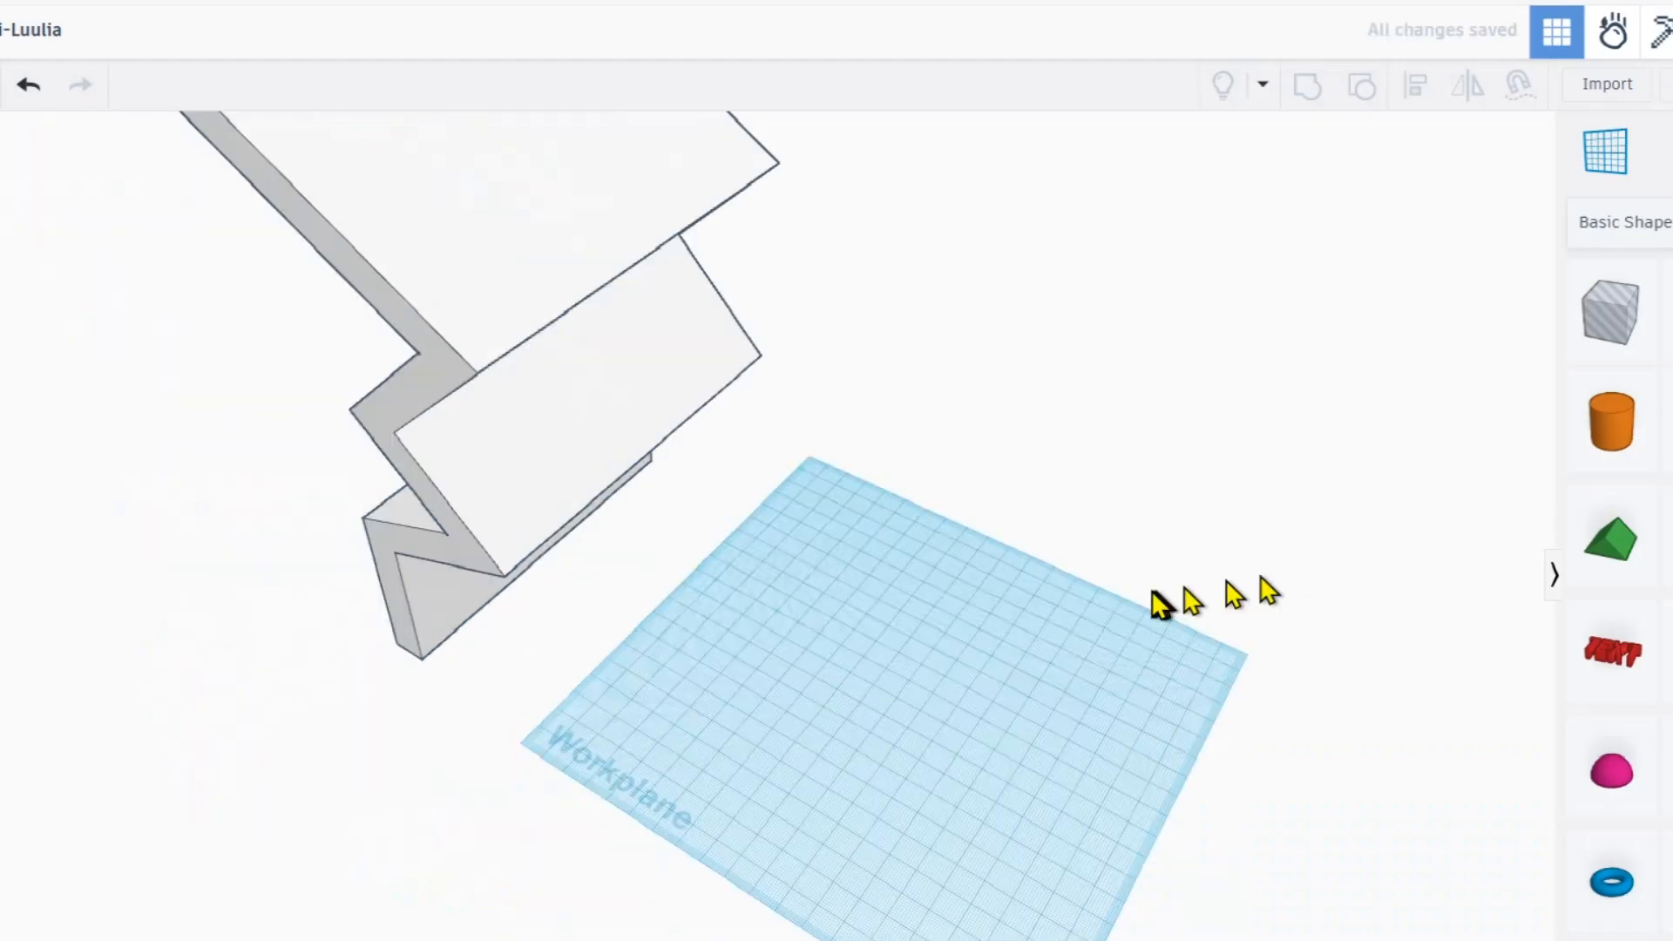
- Recolour the imported door model to a custom bright green and deselect it
left_click(963, 679)
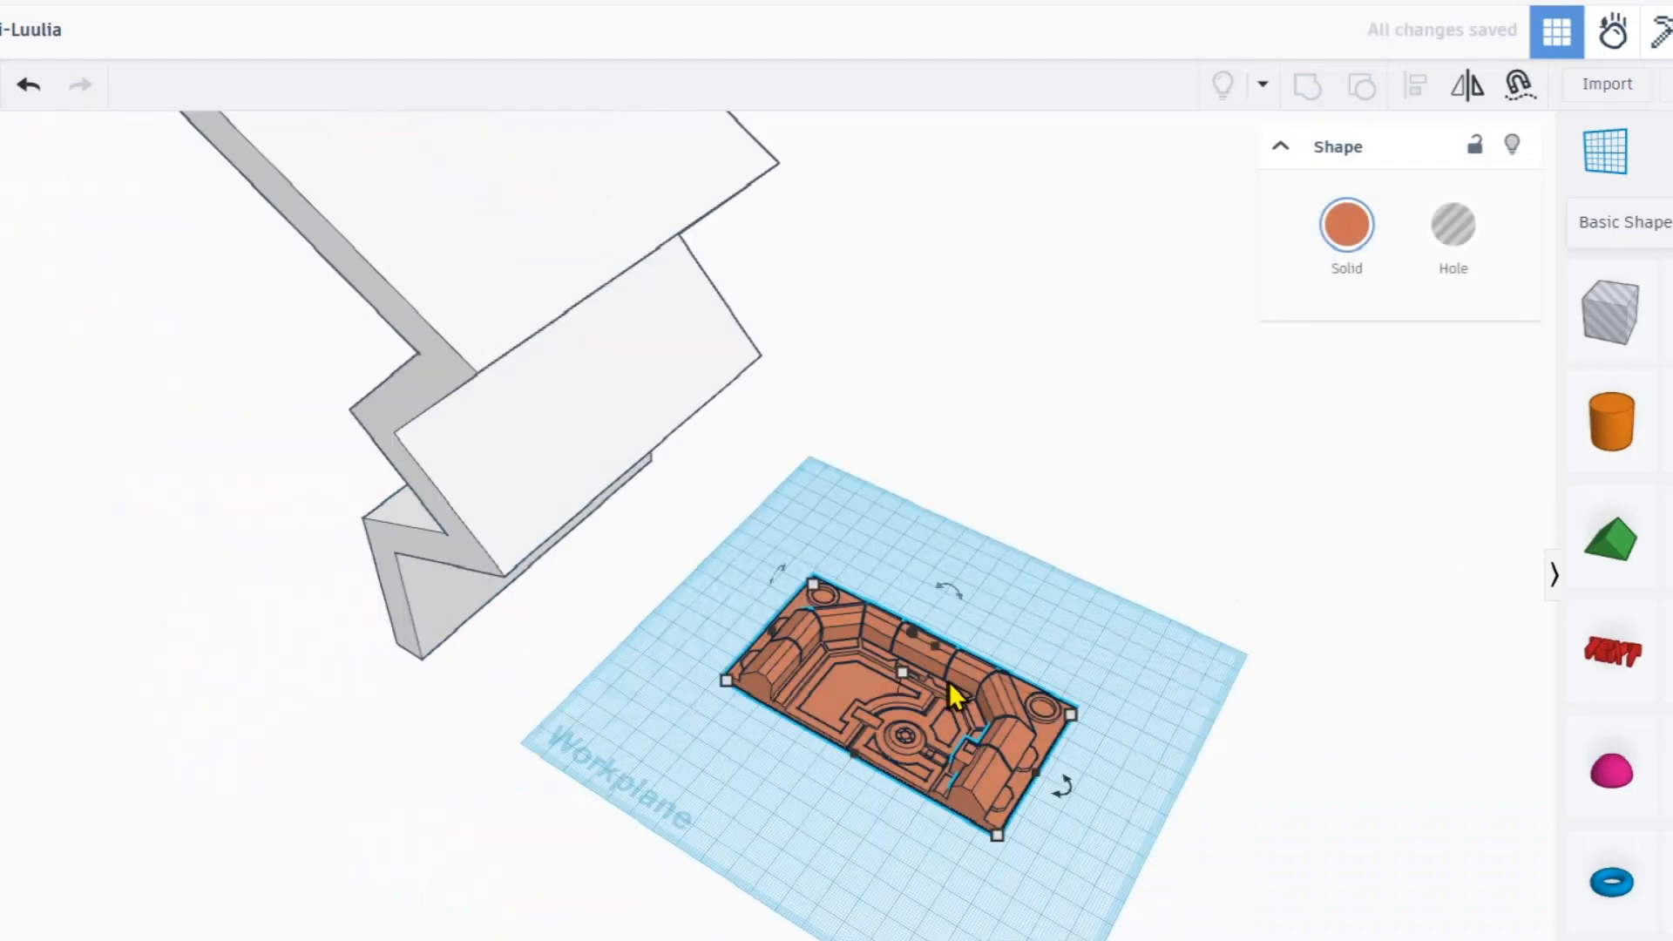
left_click(1377, 255)
left_click_drag(1272, 505, 1295, 607)
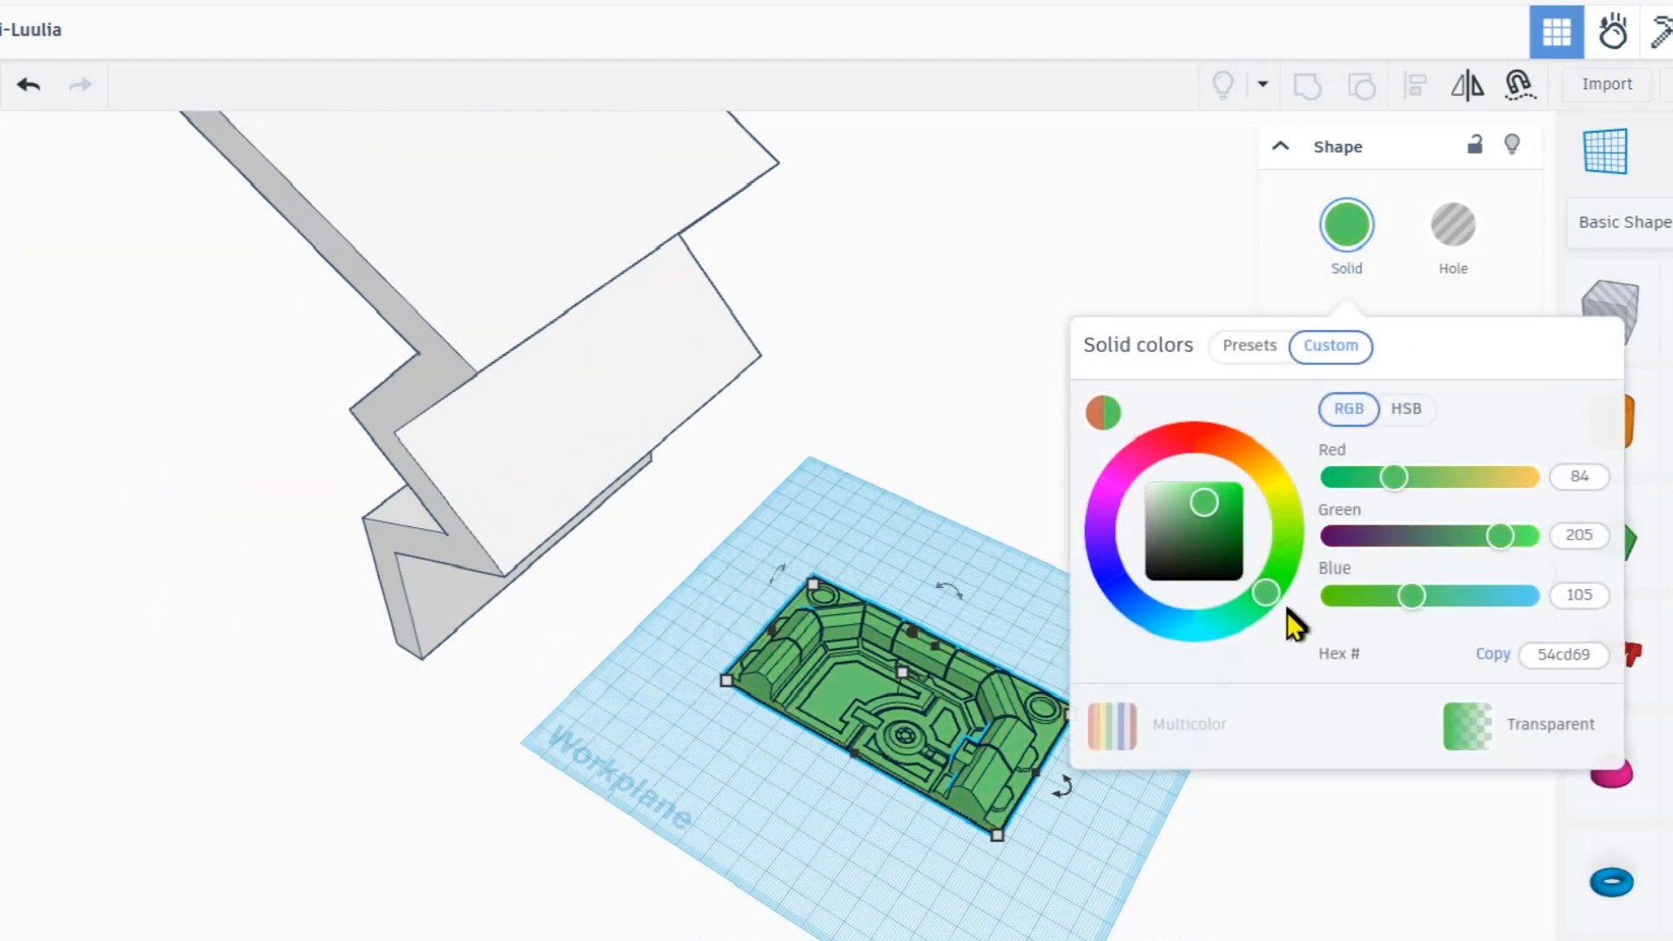
left_click_drag(1248, 527, 1237, 490)
left_click(930, 500)
- Scale the green door model down proportionally on the workplane
right_click_drag(931, 499, 989, 496)
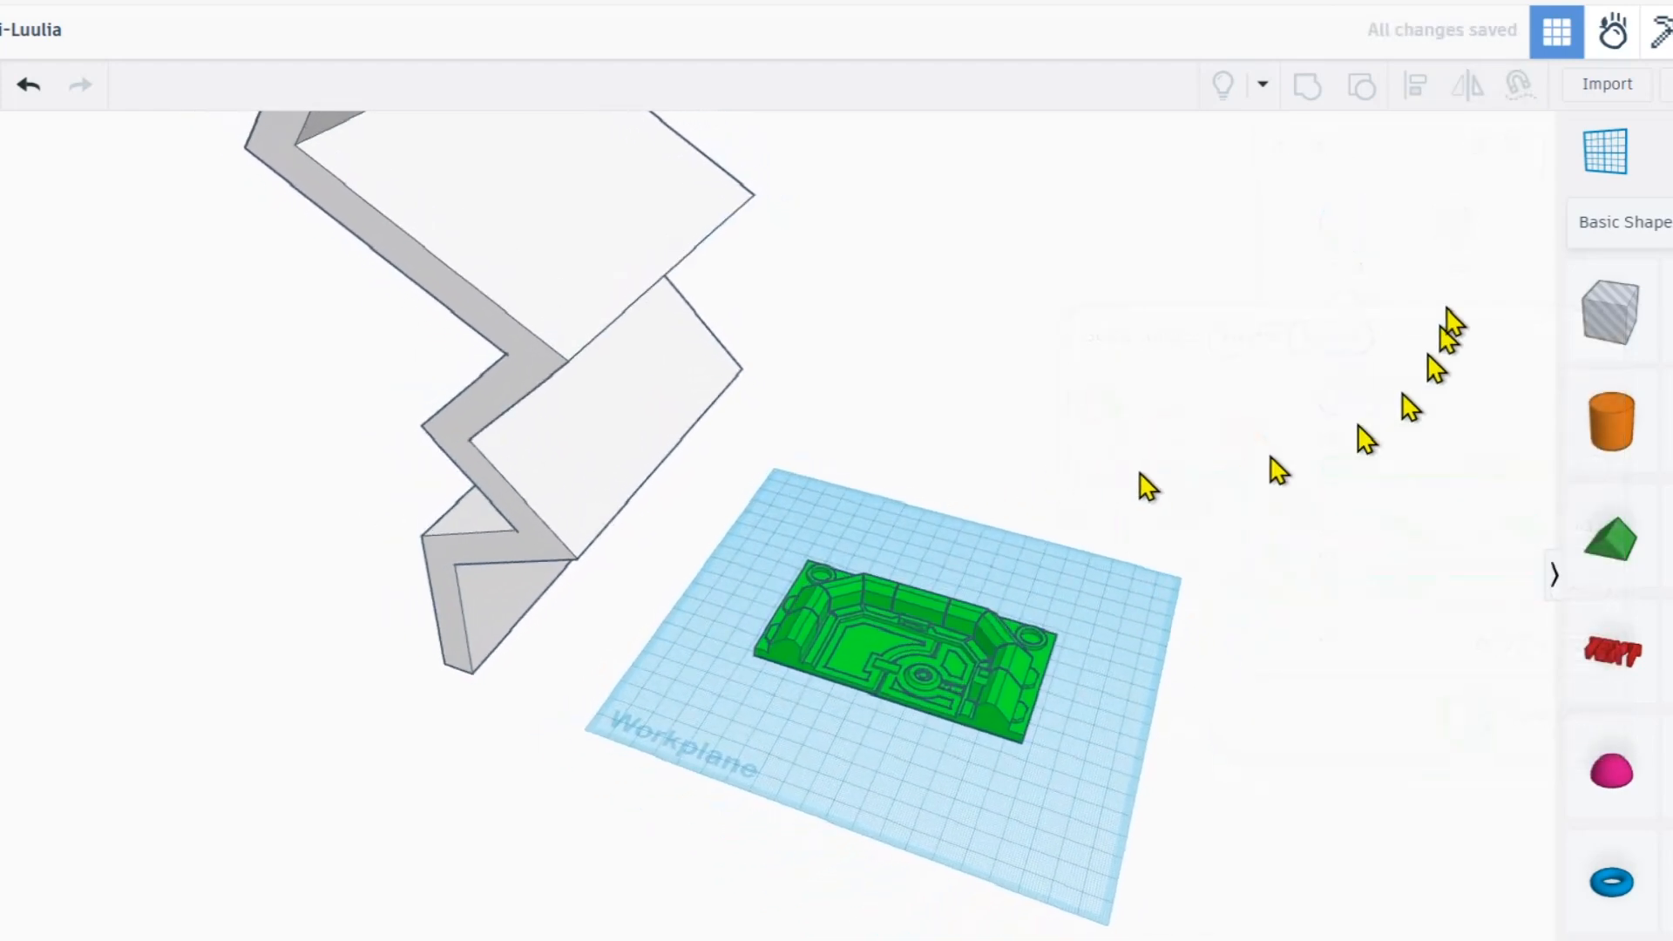
right_click_drag(930, 570, 953, 635)
left_click(950, 688)
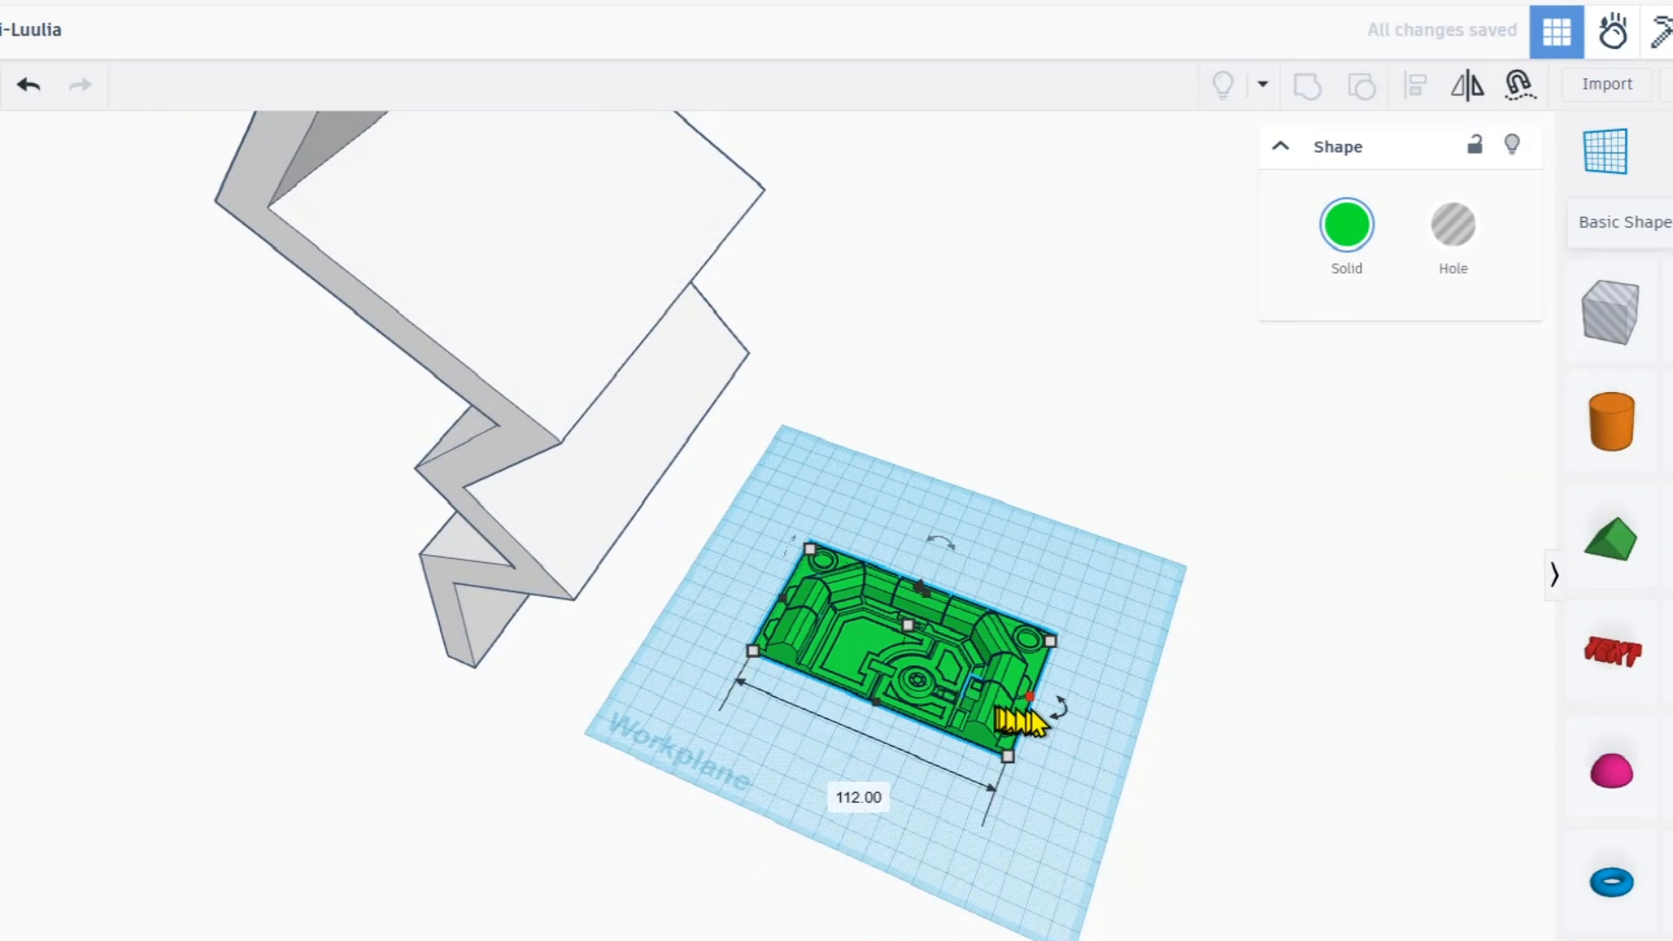
right_click_drag(1089, 227, 1041, 549)
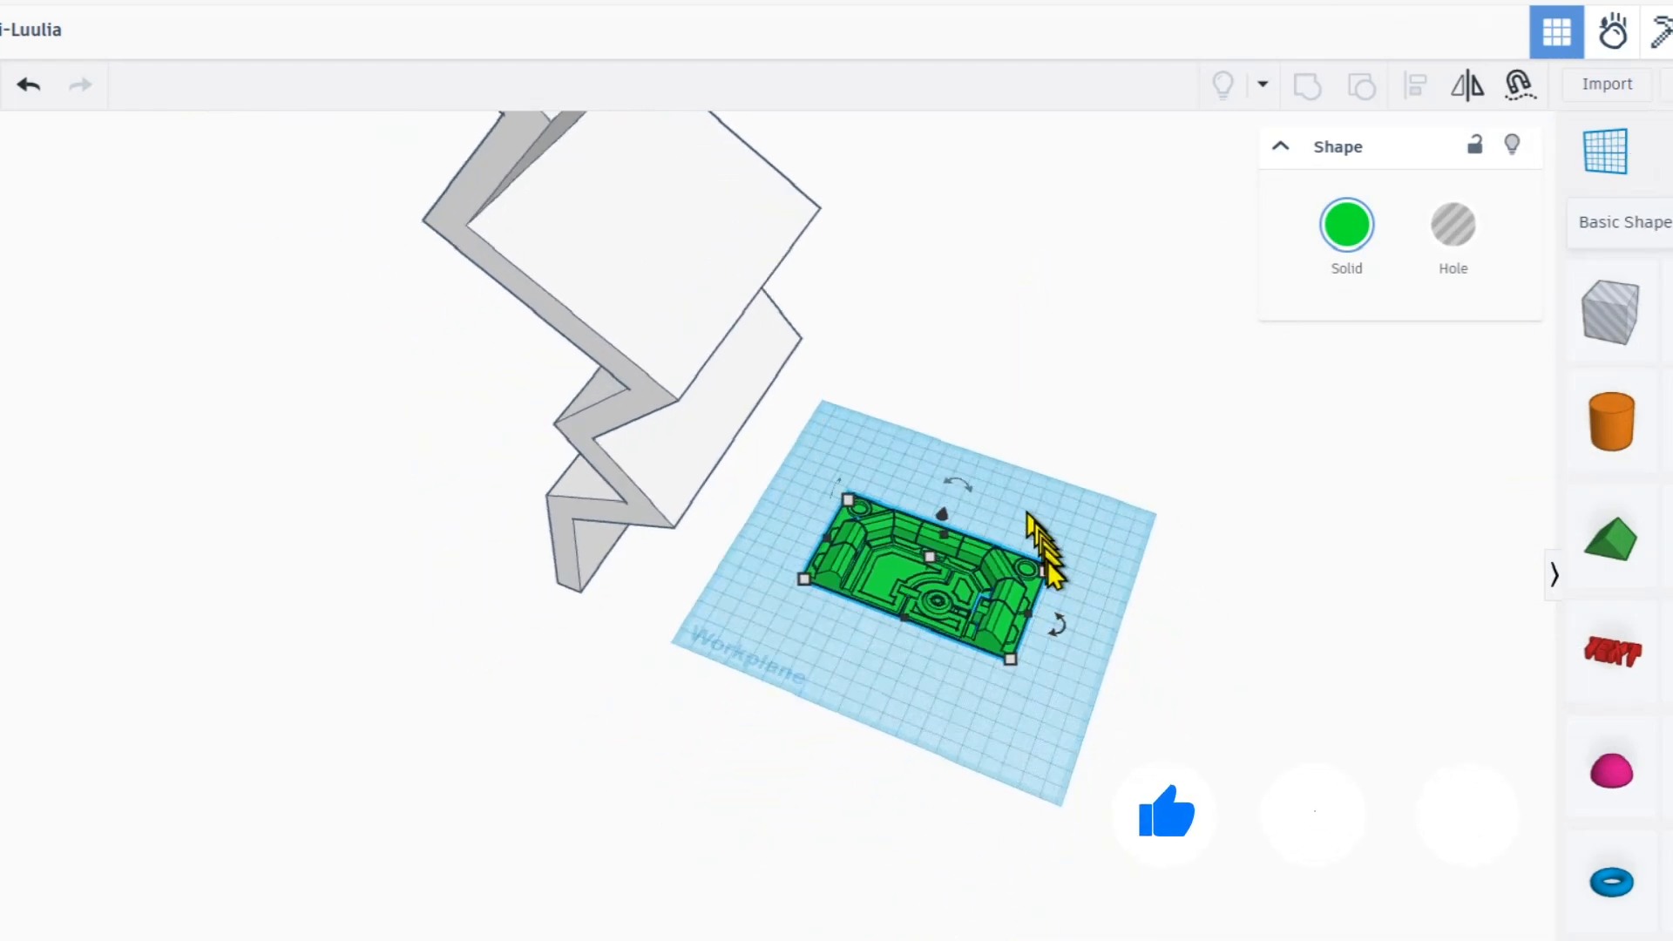
left_click_drag(1041, 584, 927, 545)
mouse_move(927, 544)
right_mouse_down()
mouse_move(841, 477)
mouse_move(941, 403)
mouse_move(941, 560)
mouse_move(959, 549)
right_mouse_up()
- Cruise the green door model onto the lowest face of the zigzag profile
left_click(1517, 85)
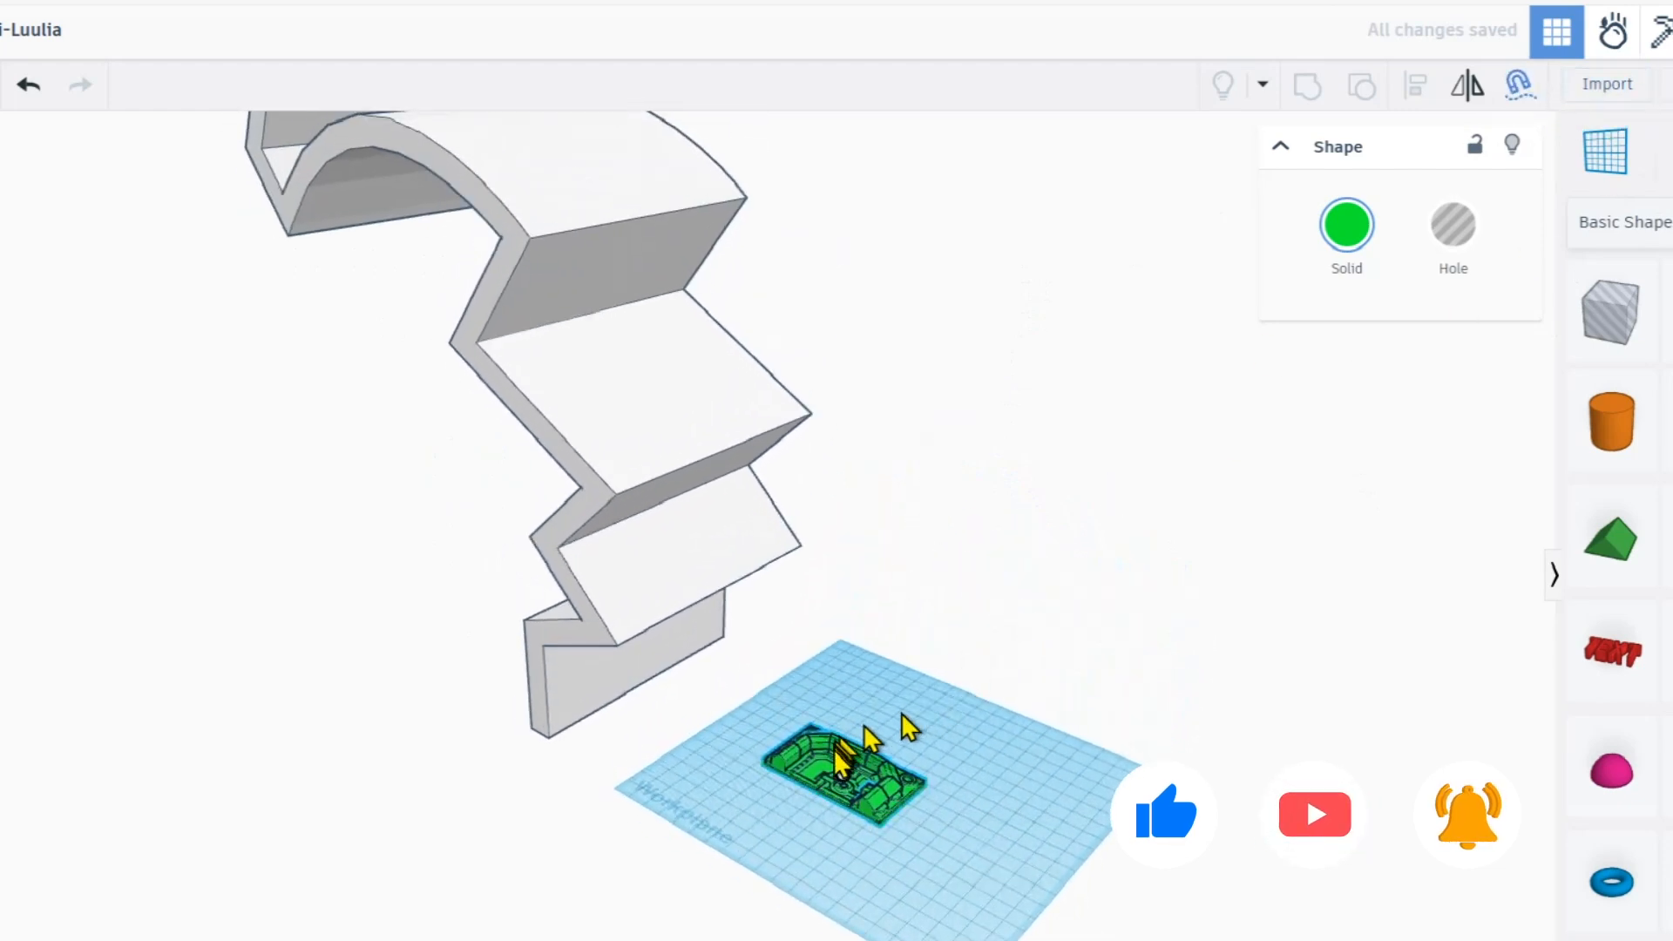
left_click_drag(840, 765, 649, 662)
mouse_move(650, 662)
right_mouse_down()
mouse_move(702, 642)
mouse_move(549, 588)
mouse_move(645, 670)
right_mouse_up()
left_click(655, 676)
scroll(704, 653, "up", 4)
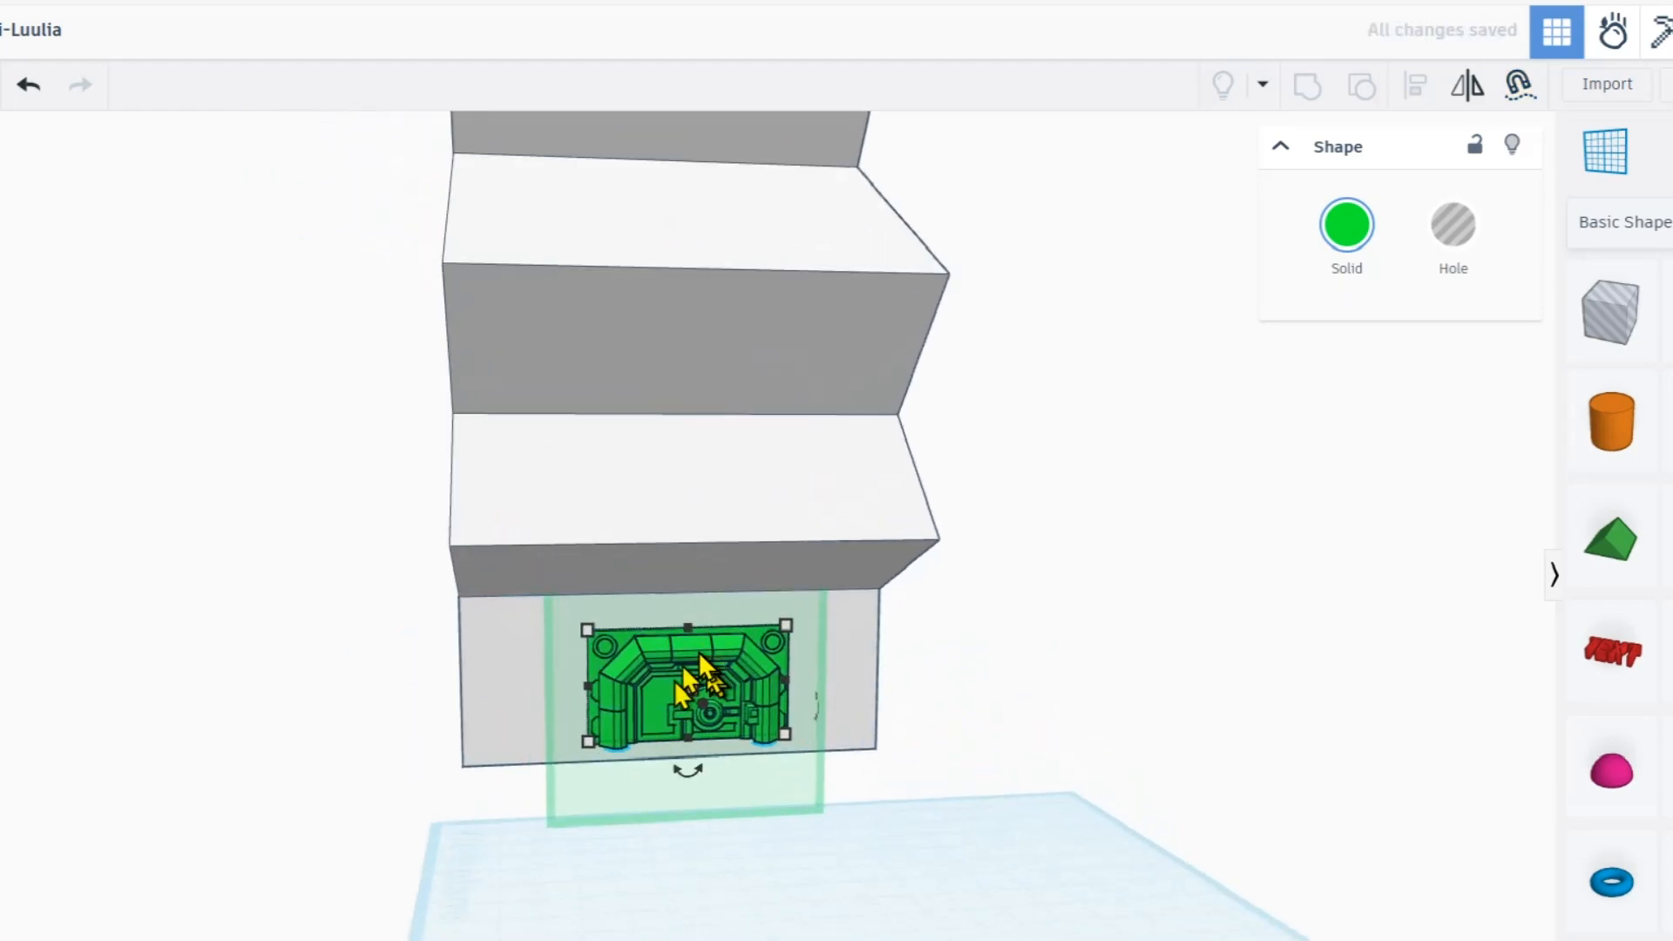
- Slide the green door about 5 mm sideways across the lowest face of the zigzag profile
right_click_drag(691, 729, 723, 655)
left_click_drag(723, 655, 707, 662)
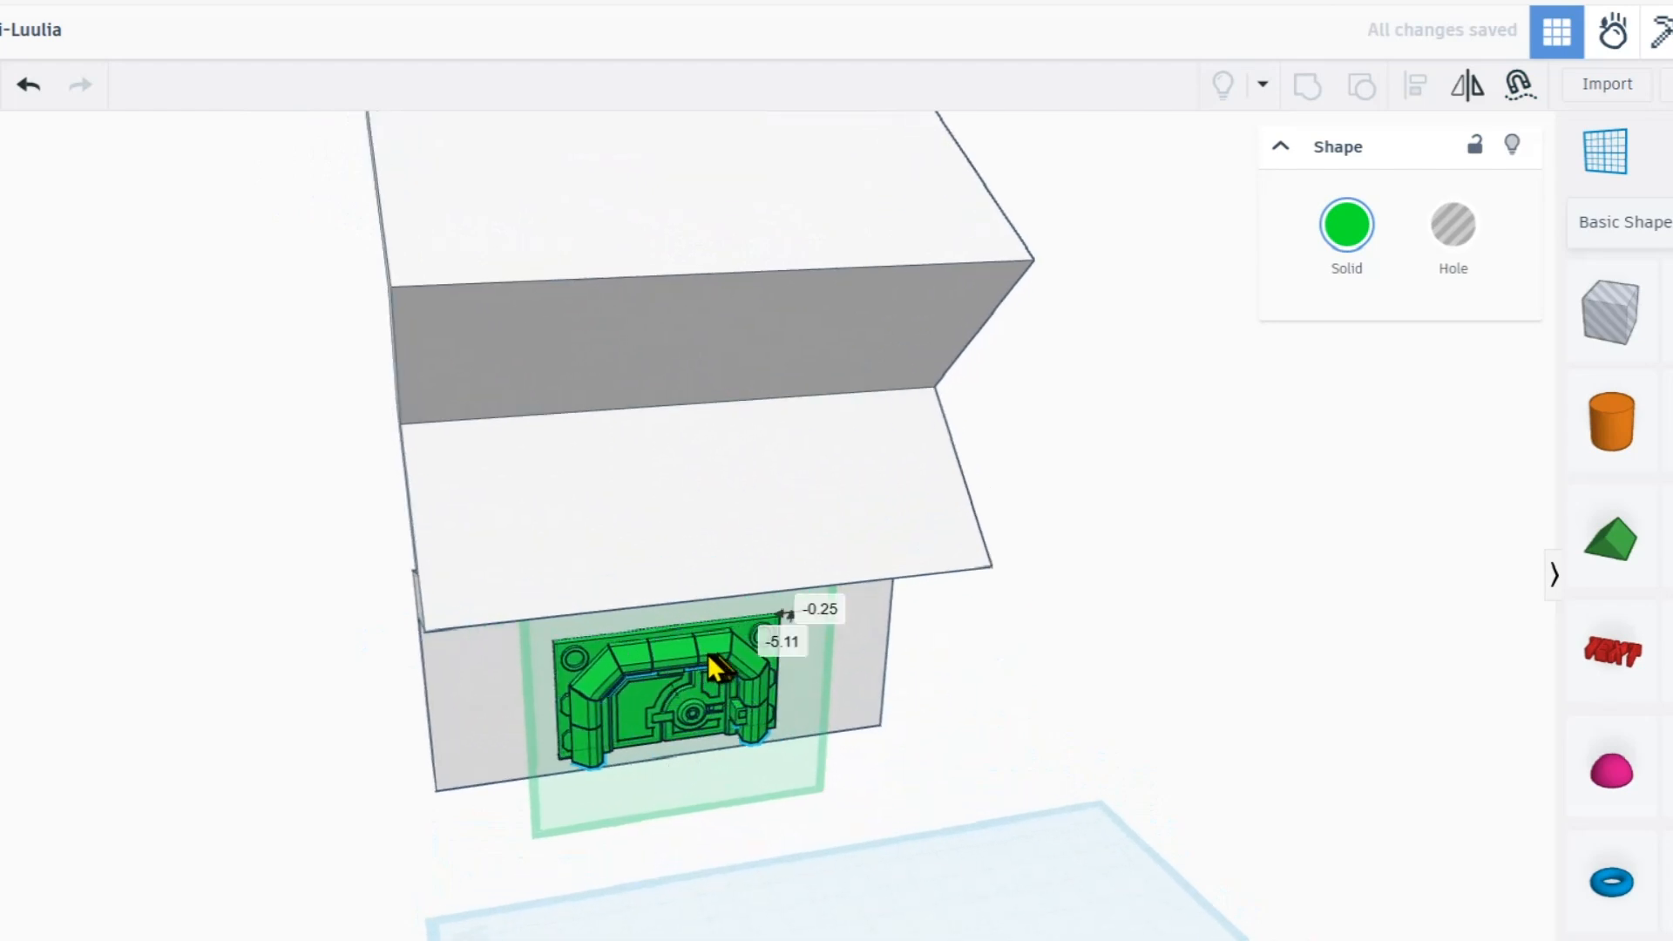
right_click_drag(732, 693, 88, 436)
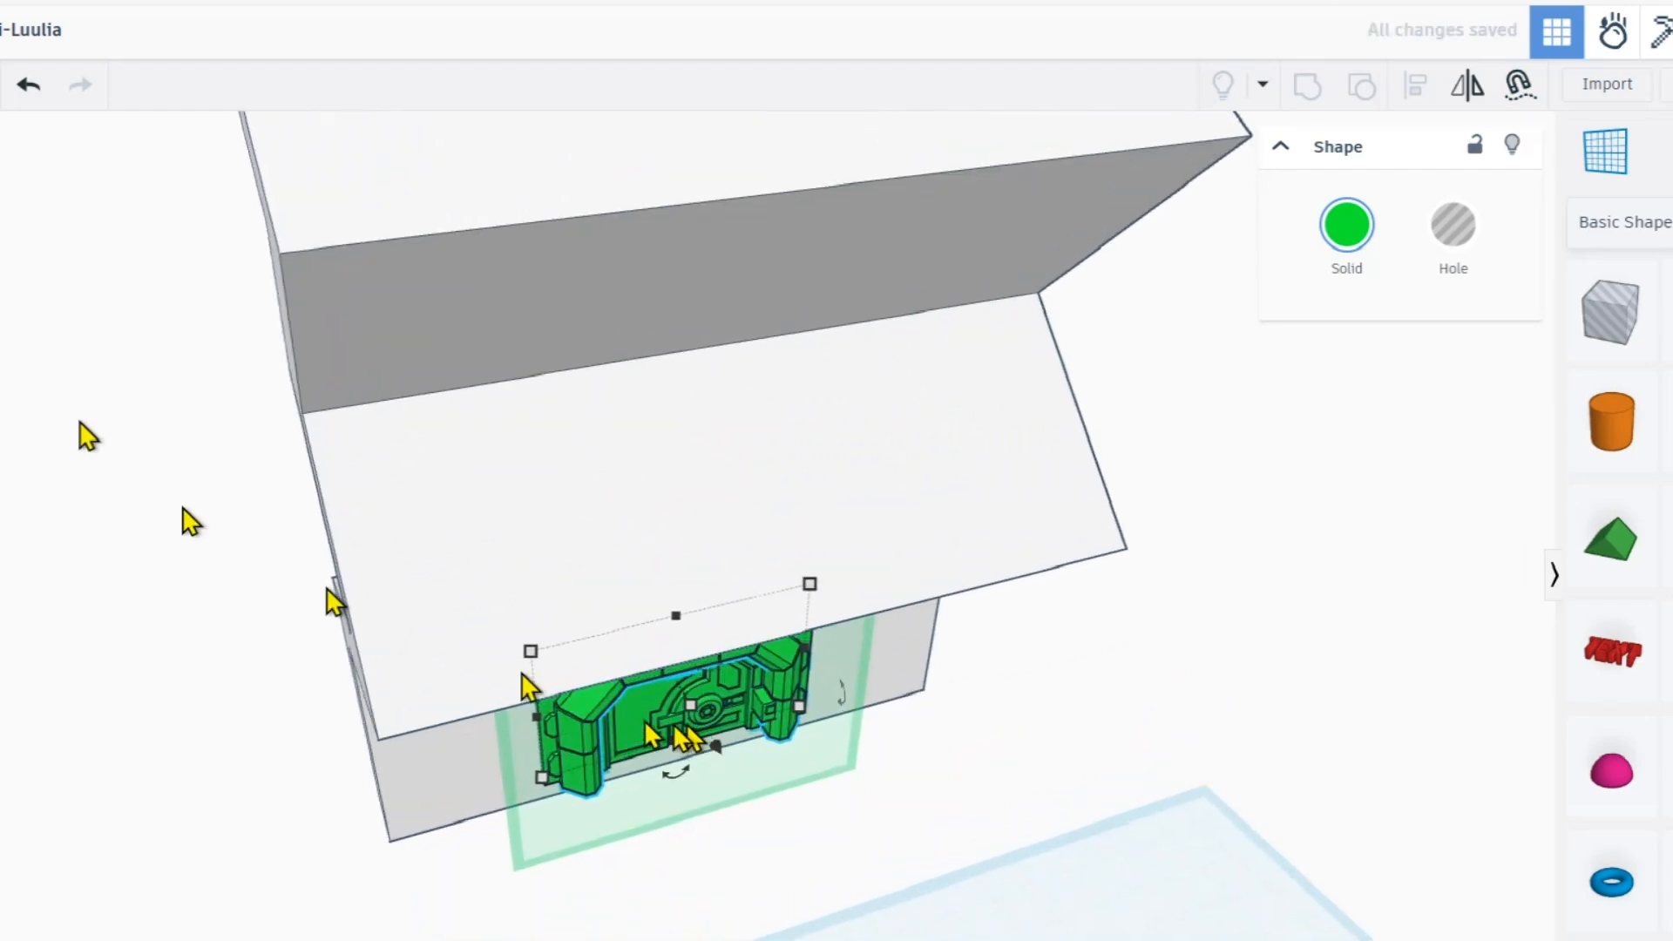
right_click_drag(684, 621, 704, 610)
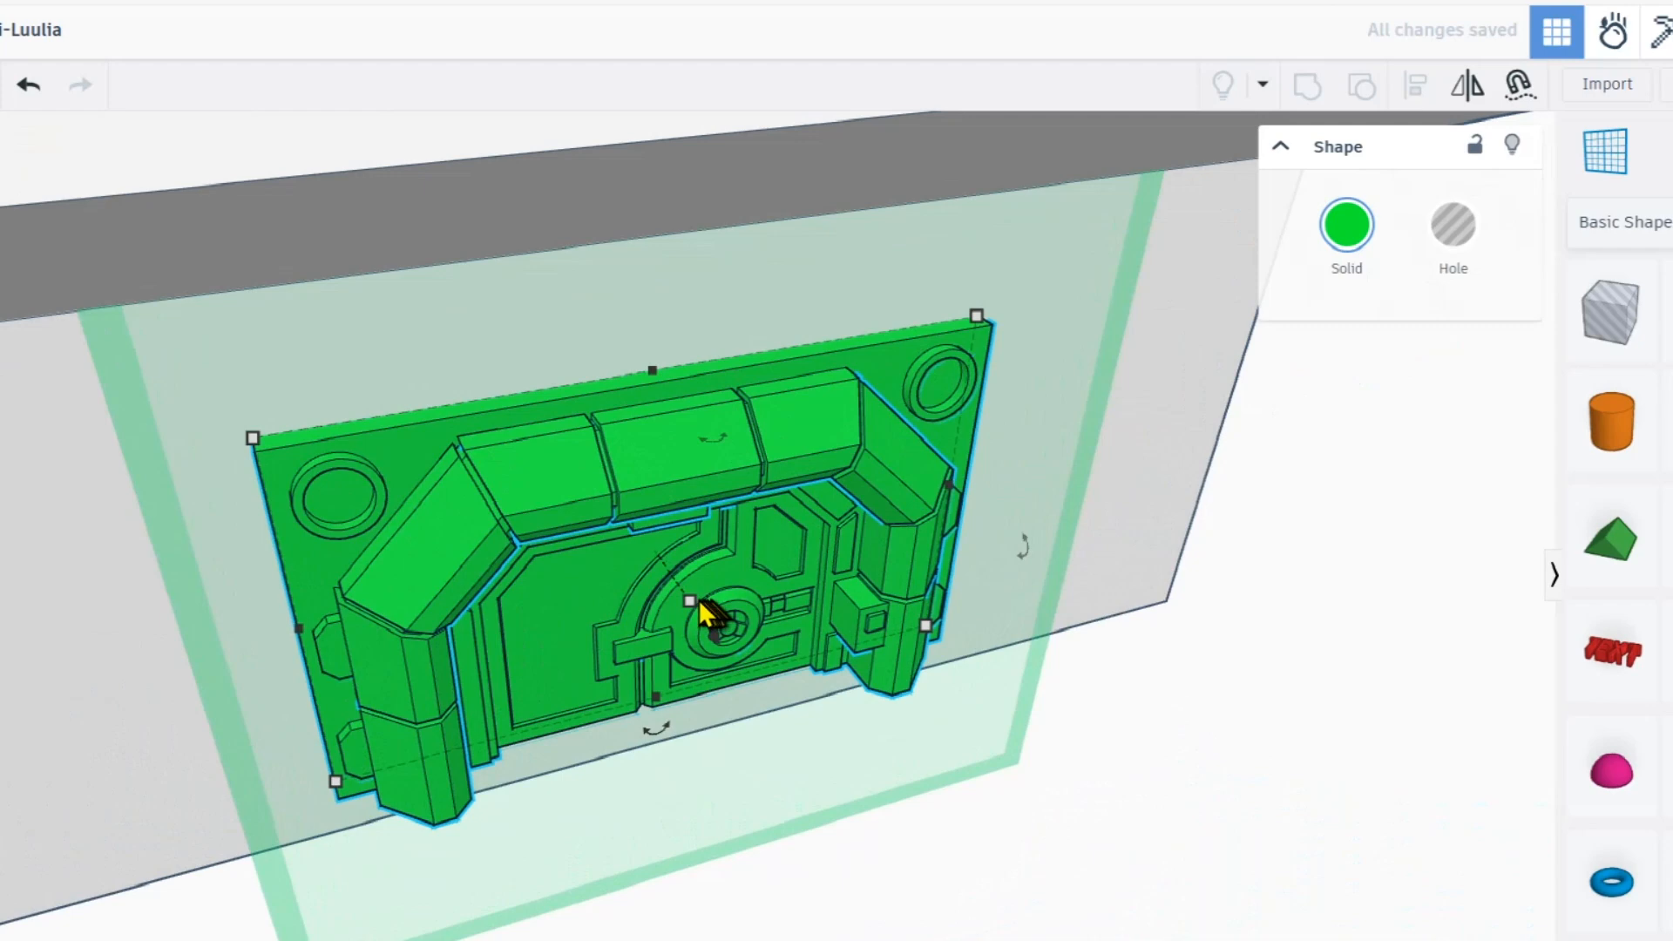
scroll(688, 599, "up", 3)
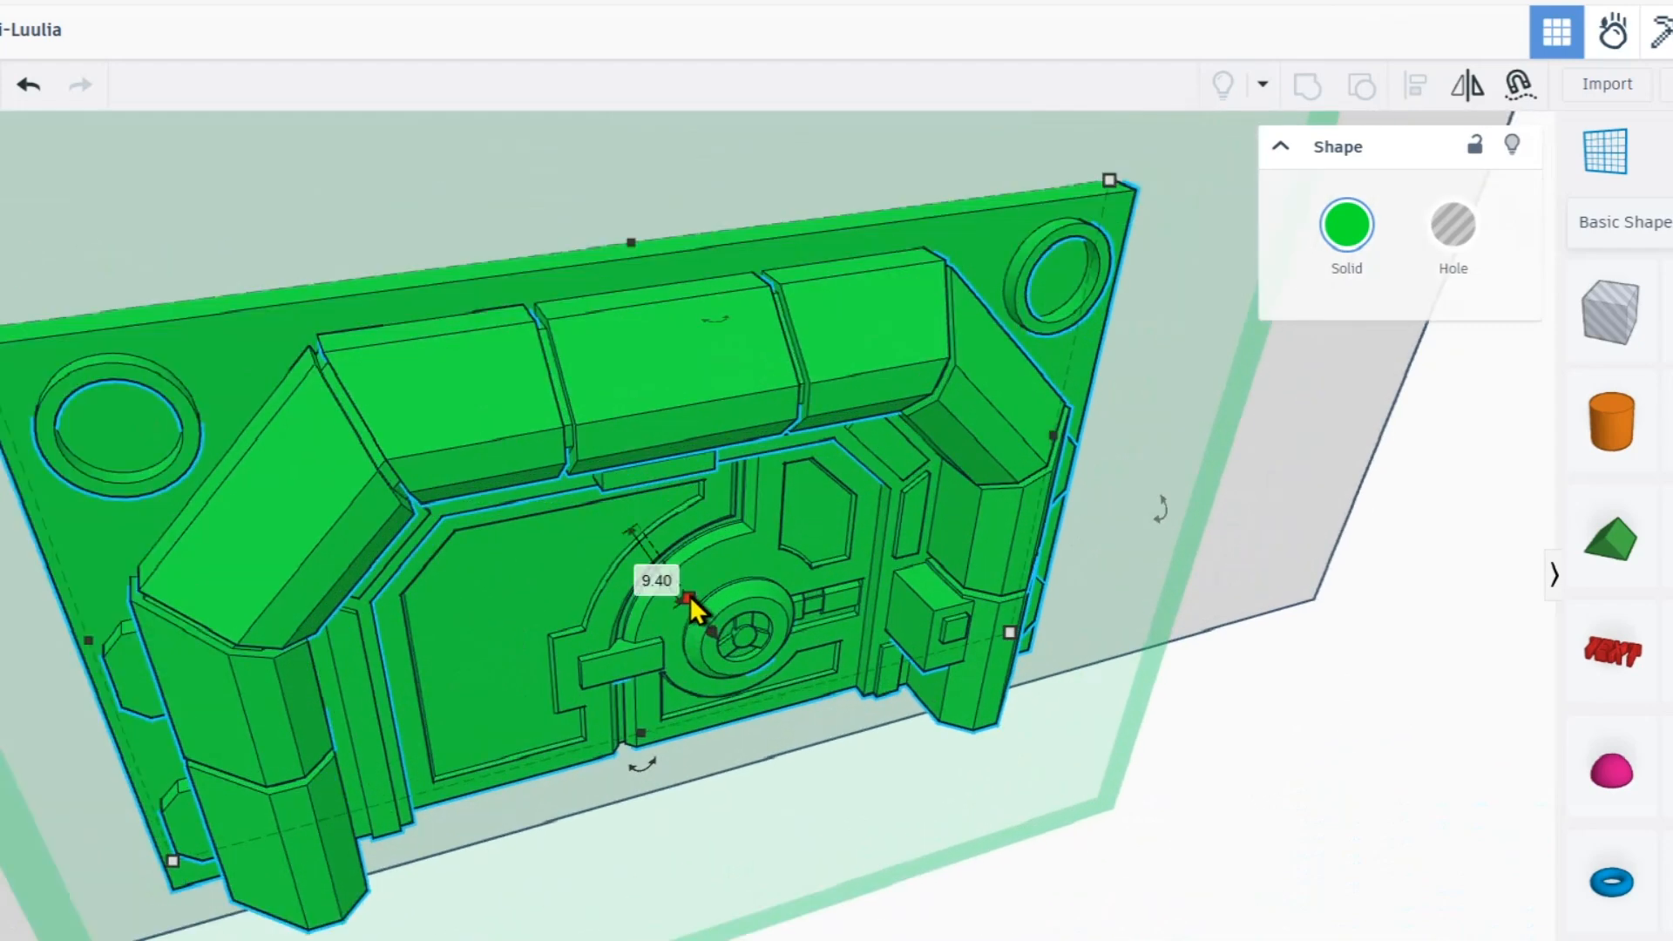
- Sink the door 1 mm into the lowest face while it is displayed as a hole, and make it solid again
left_click(1452, 219)
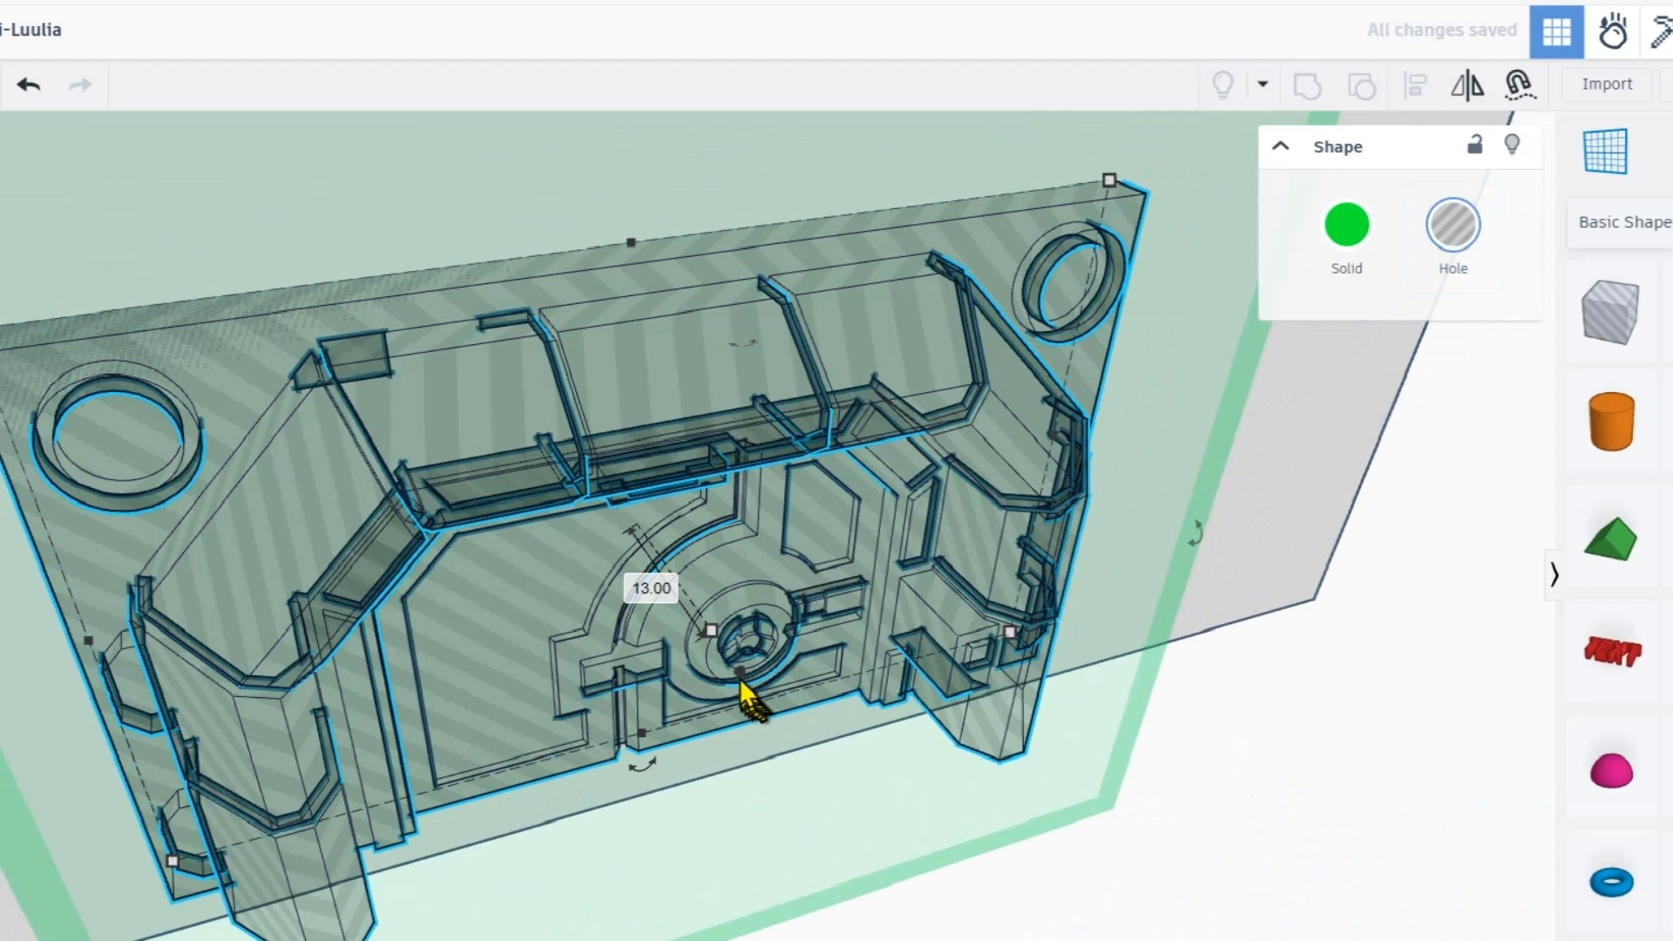
left_click_drag(740, 673, 733, 668)
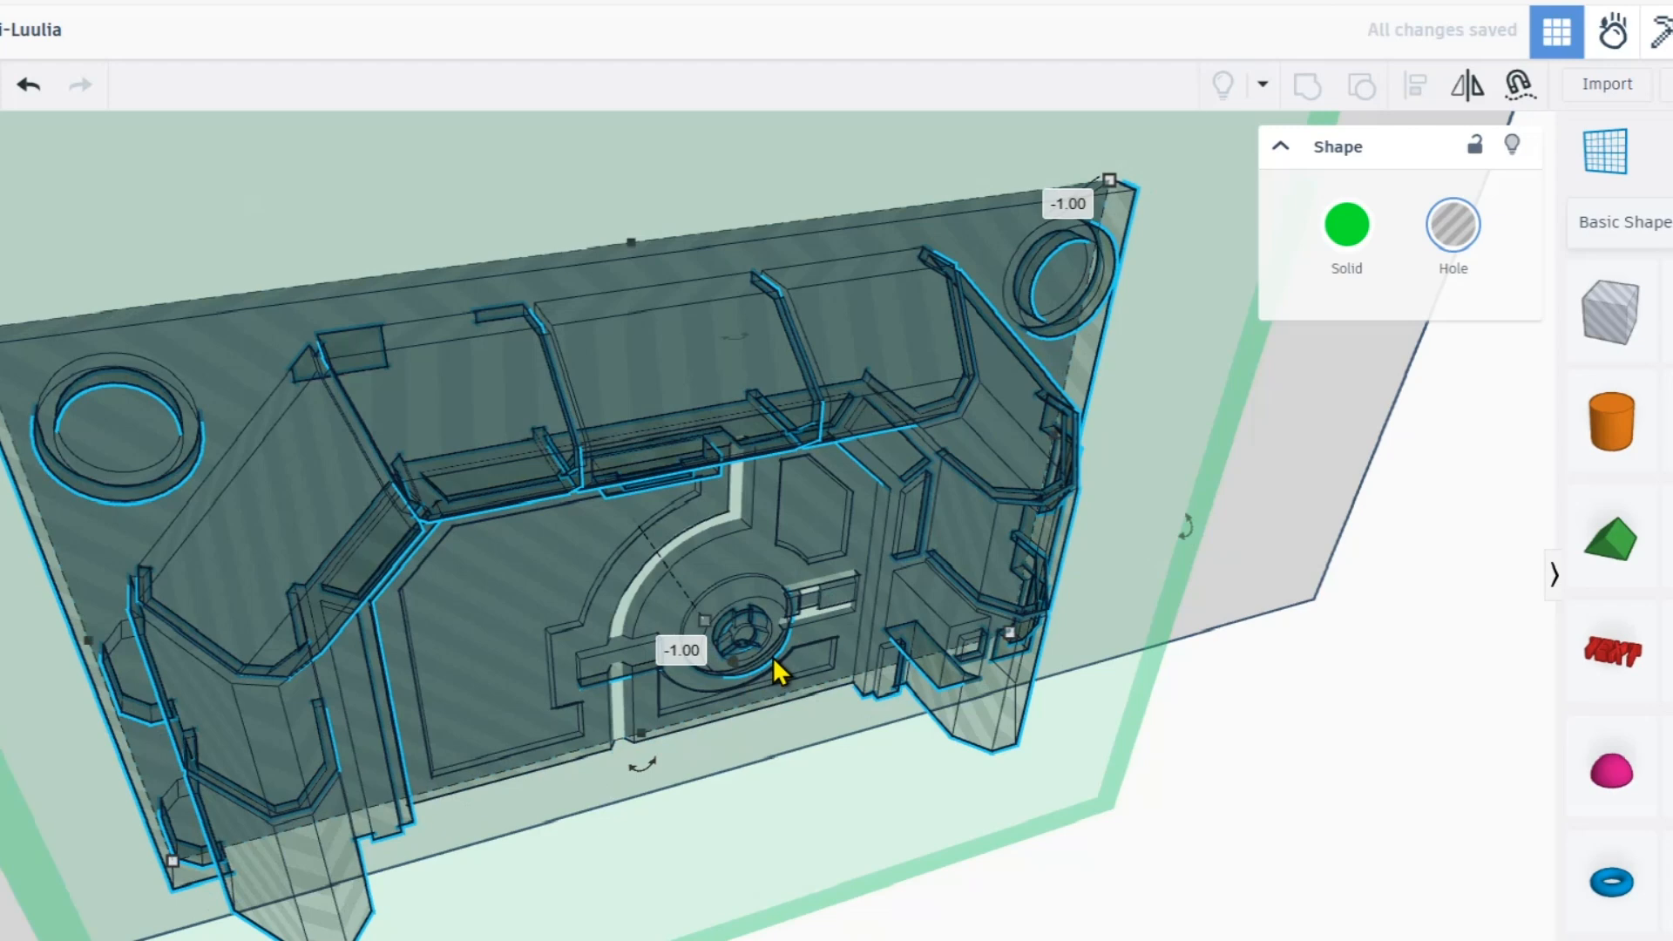
scroll(772, 657, "down", 3)
left_click(1328, 247)
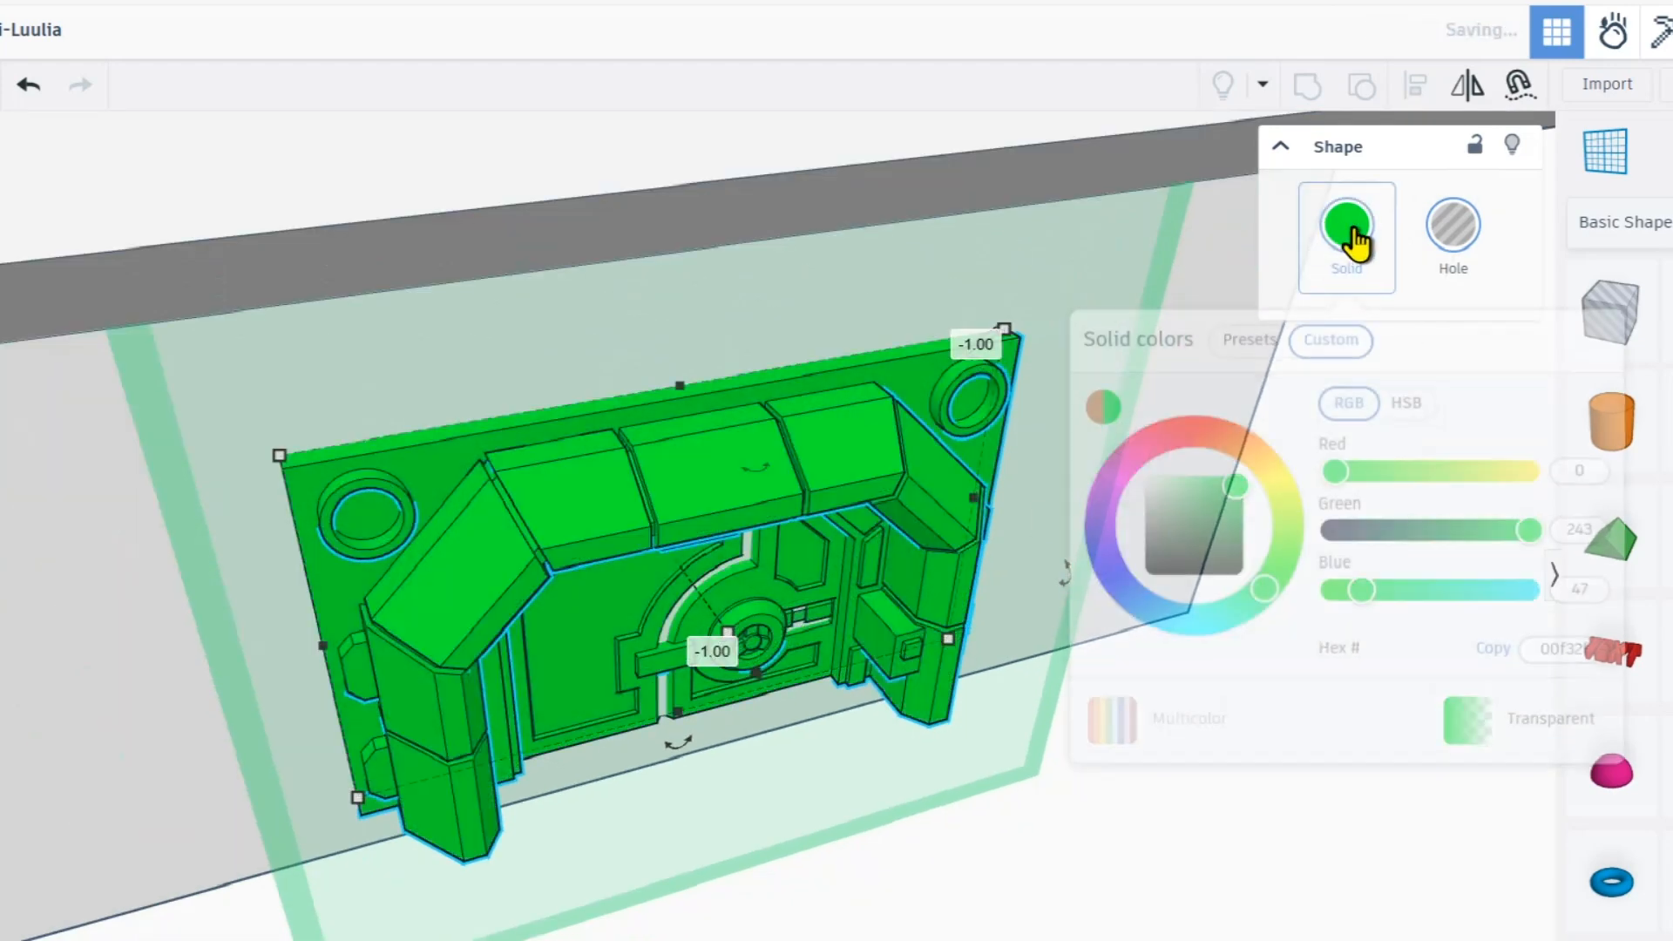
- Cruise a copy of the green door onto the sloped face directly above the lowest one
scroll(813, 761, "down", 3)
right_click_drag(814, 762, 815, 780)
right_click_drag(852, 675, 1006, 740)
left_click(1518, 85)
left_click_drag(783, 730, 873, 598)
right_click_drag(873, 597, 1028, 692)
right_click_drag(823, 623, 1064, 676)
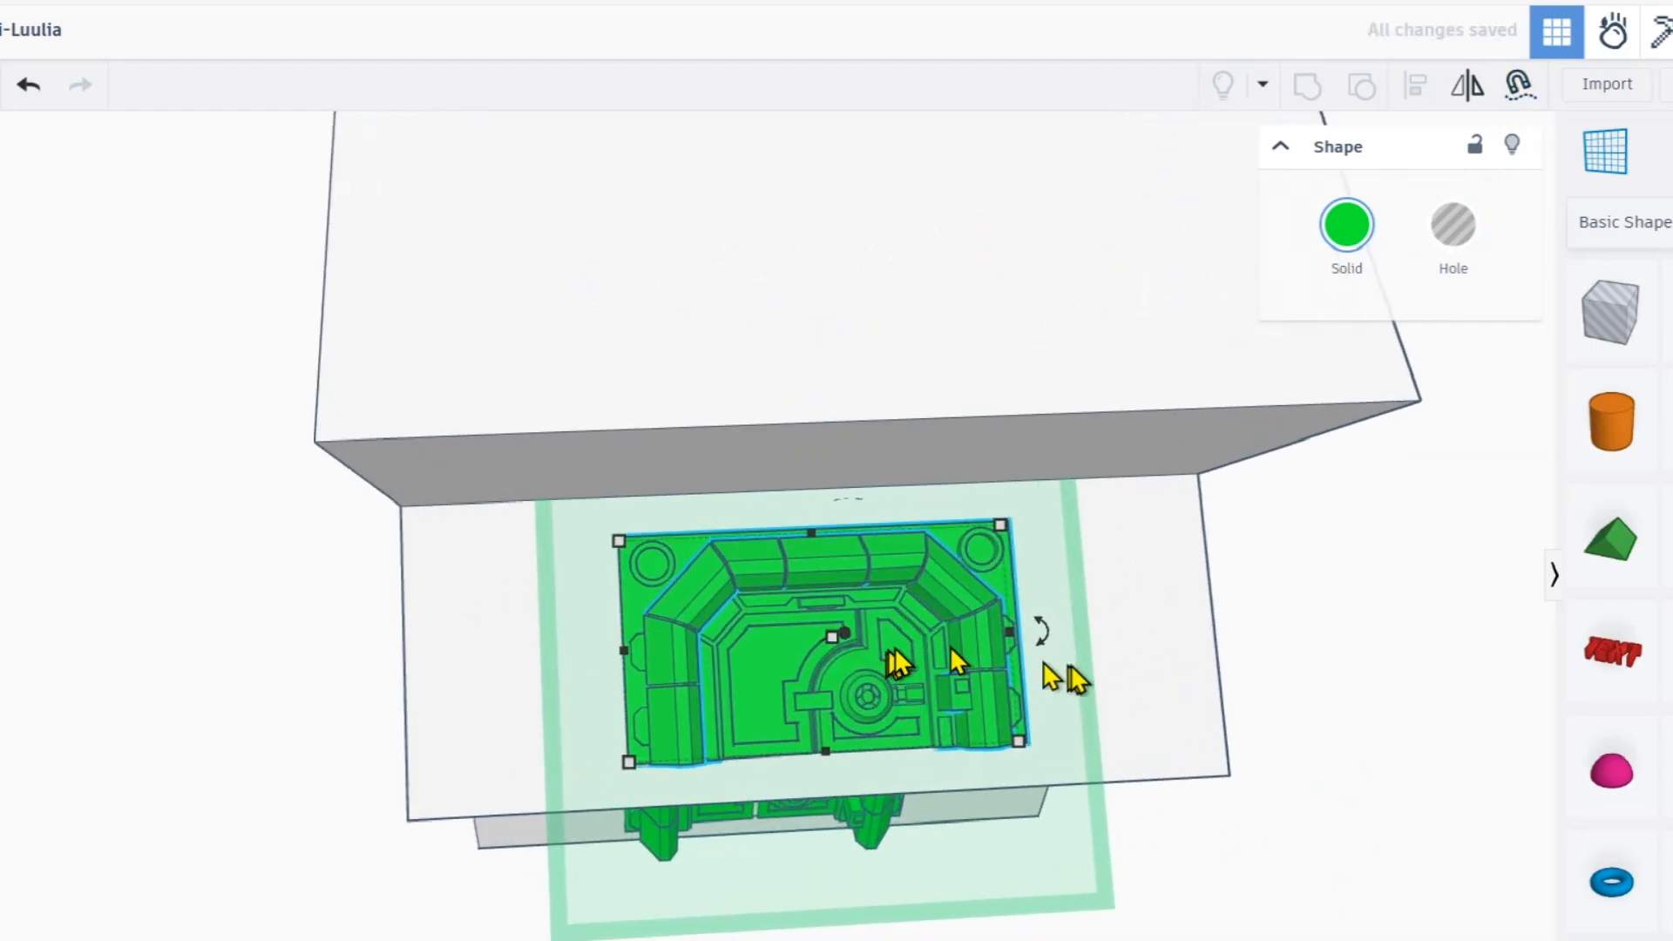
- Switch the copied door to a hole, try to shift it into the slope, and undo that move
left_click(1450, 228)
scroll(858, 636, "up", 2)
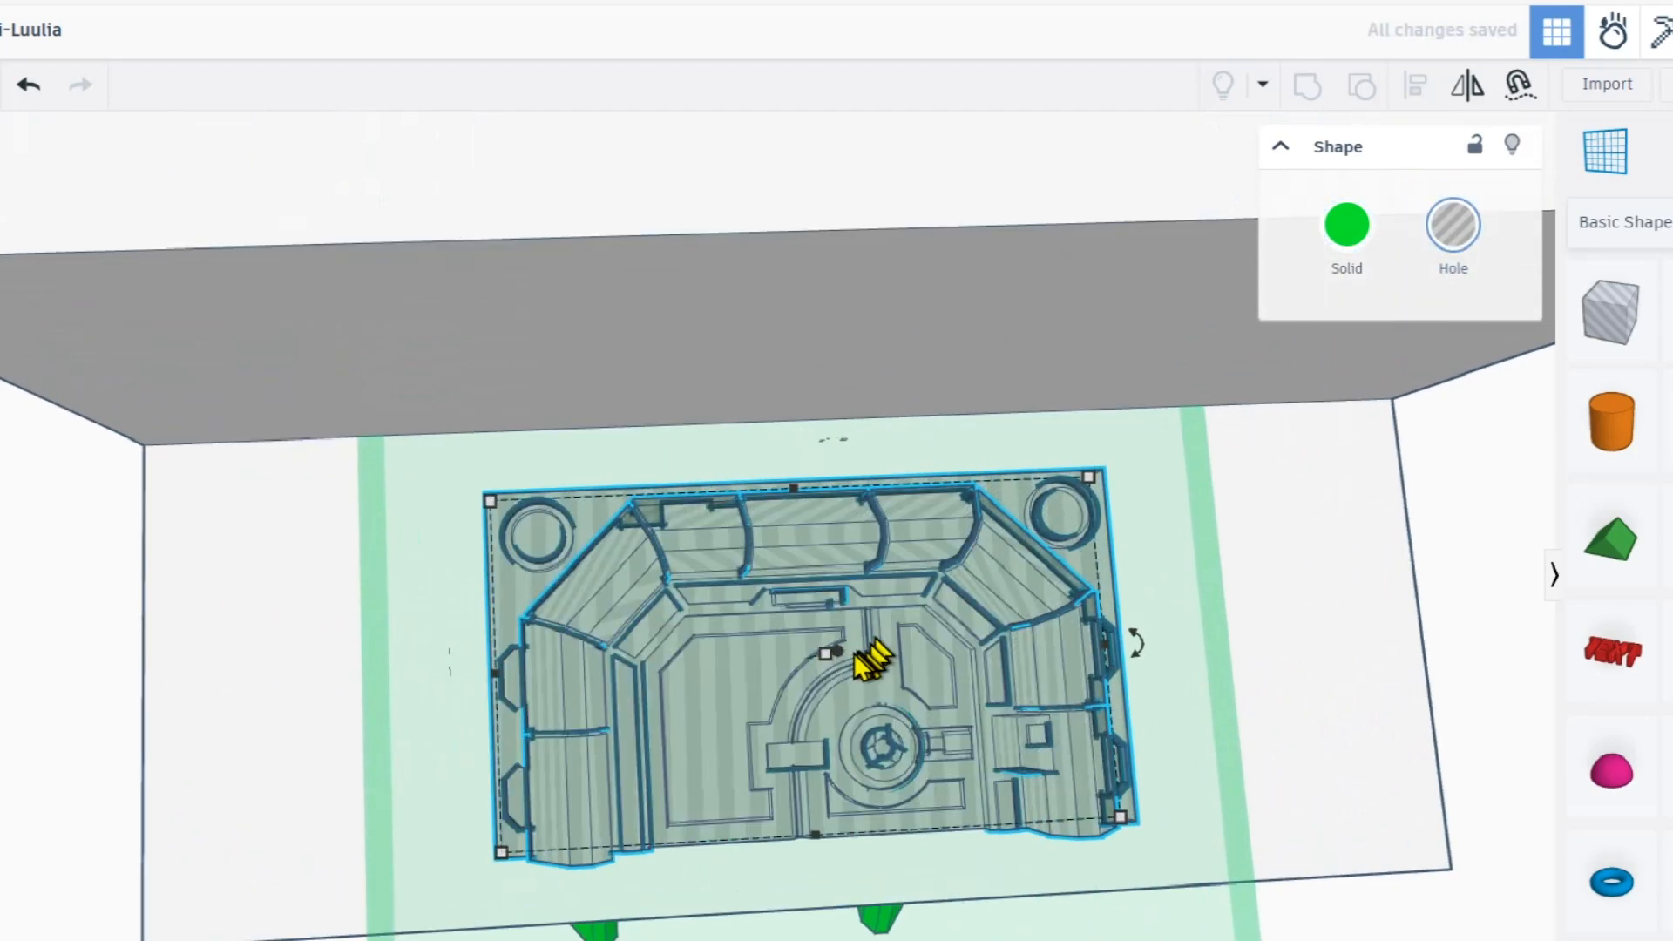
left_click_drag(839, 650, 834, 642)
key("ctrl+z")
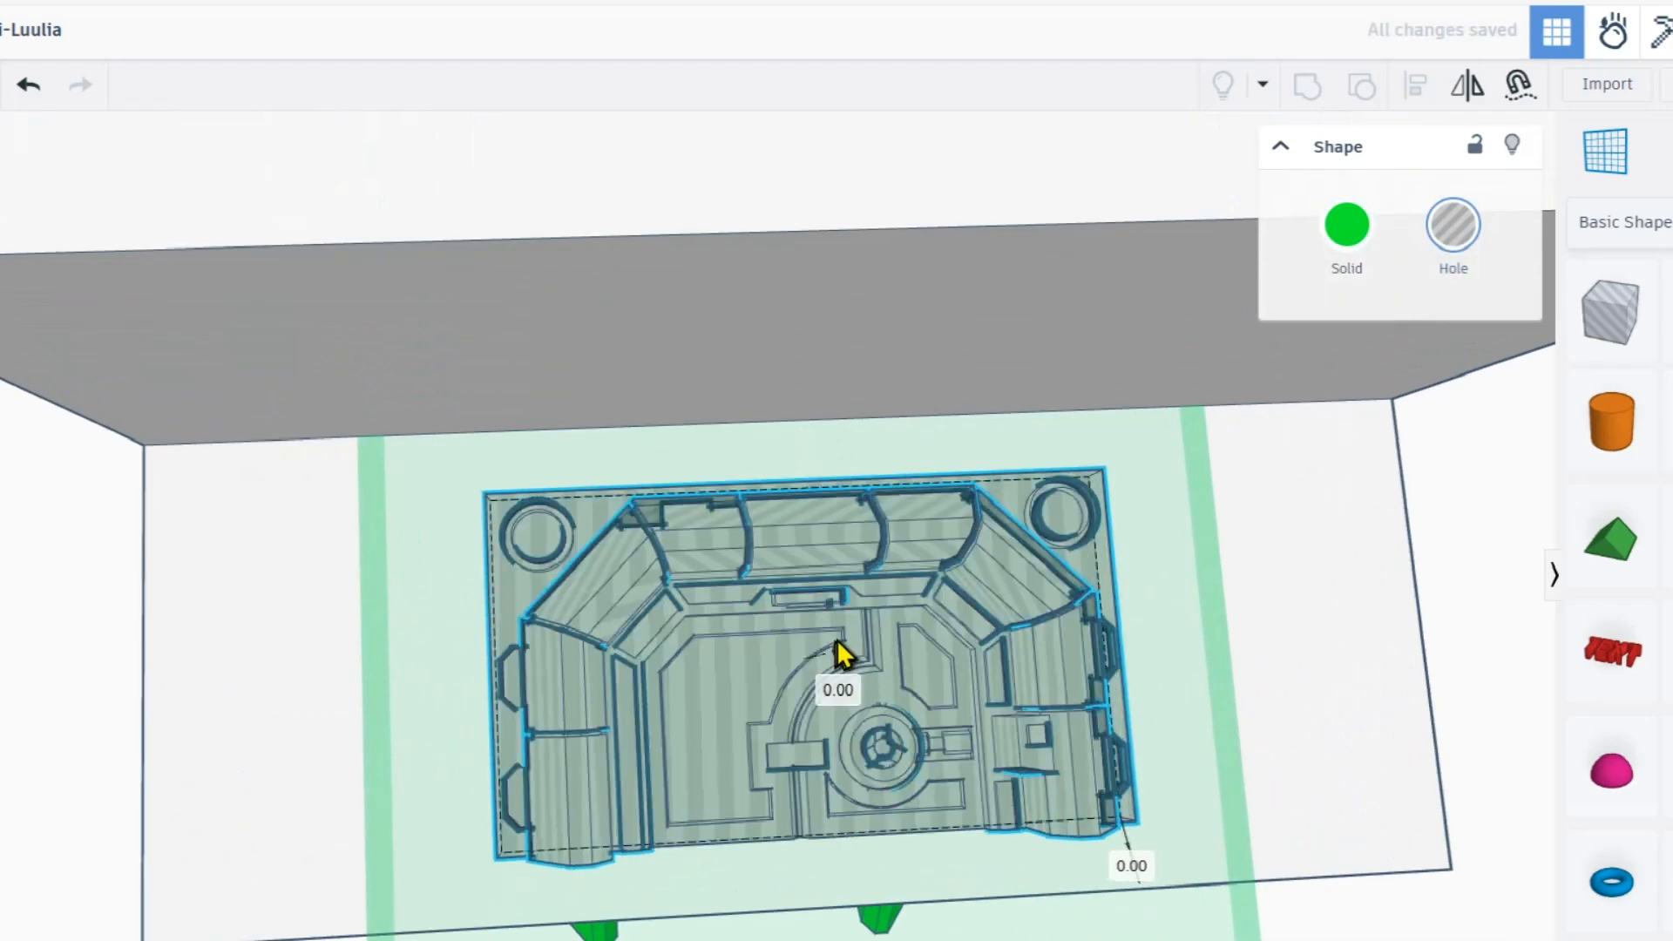
- Cruise the copied door on its slope again, sink it 1 mm into the surface and make it solid
right_click_drag(836, 672, 997, 645)
scroll(915, 578, "up", 2)
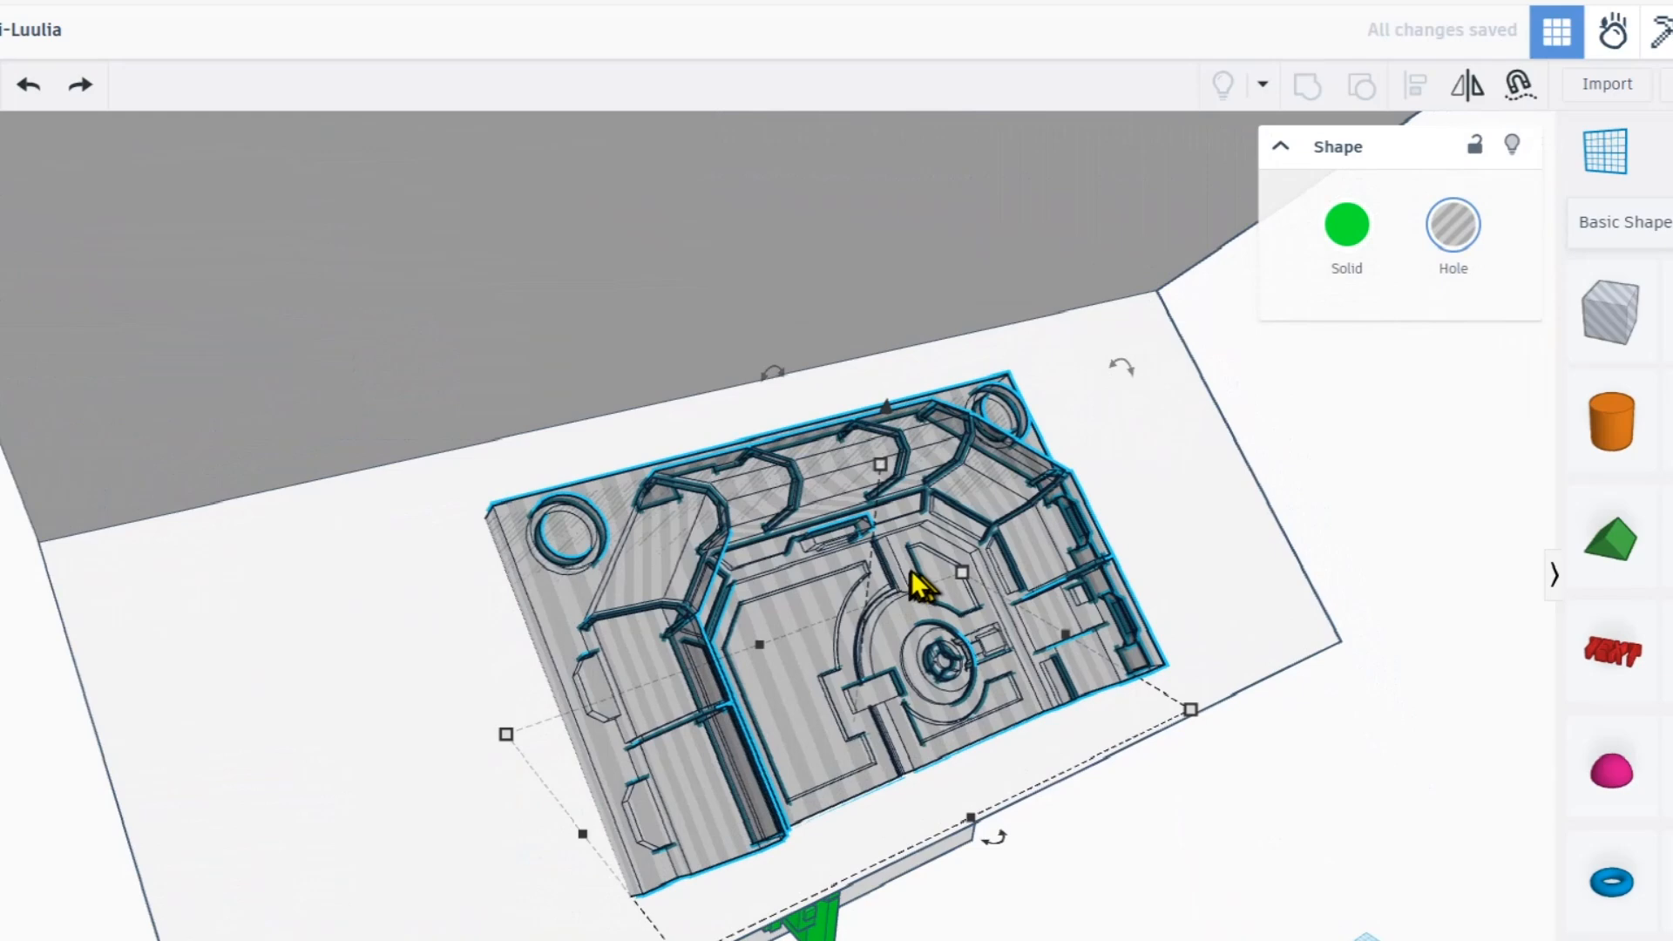
left_click(1516, 85)
left_click_drag(819, 625, 812, 620)
left_click_drag(893, 568, 886, 572)
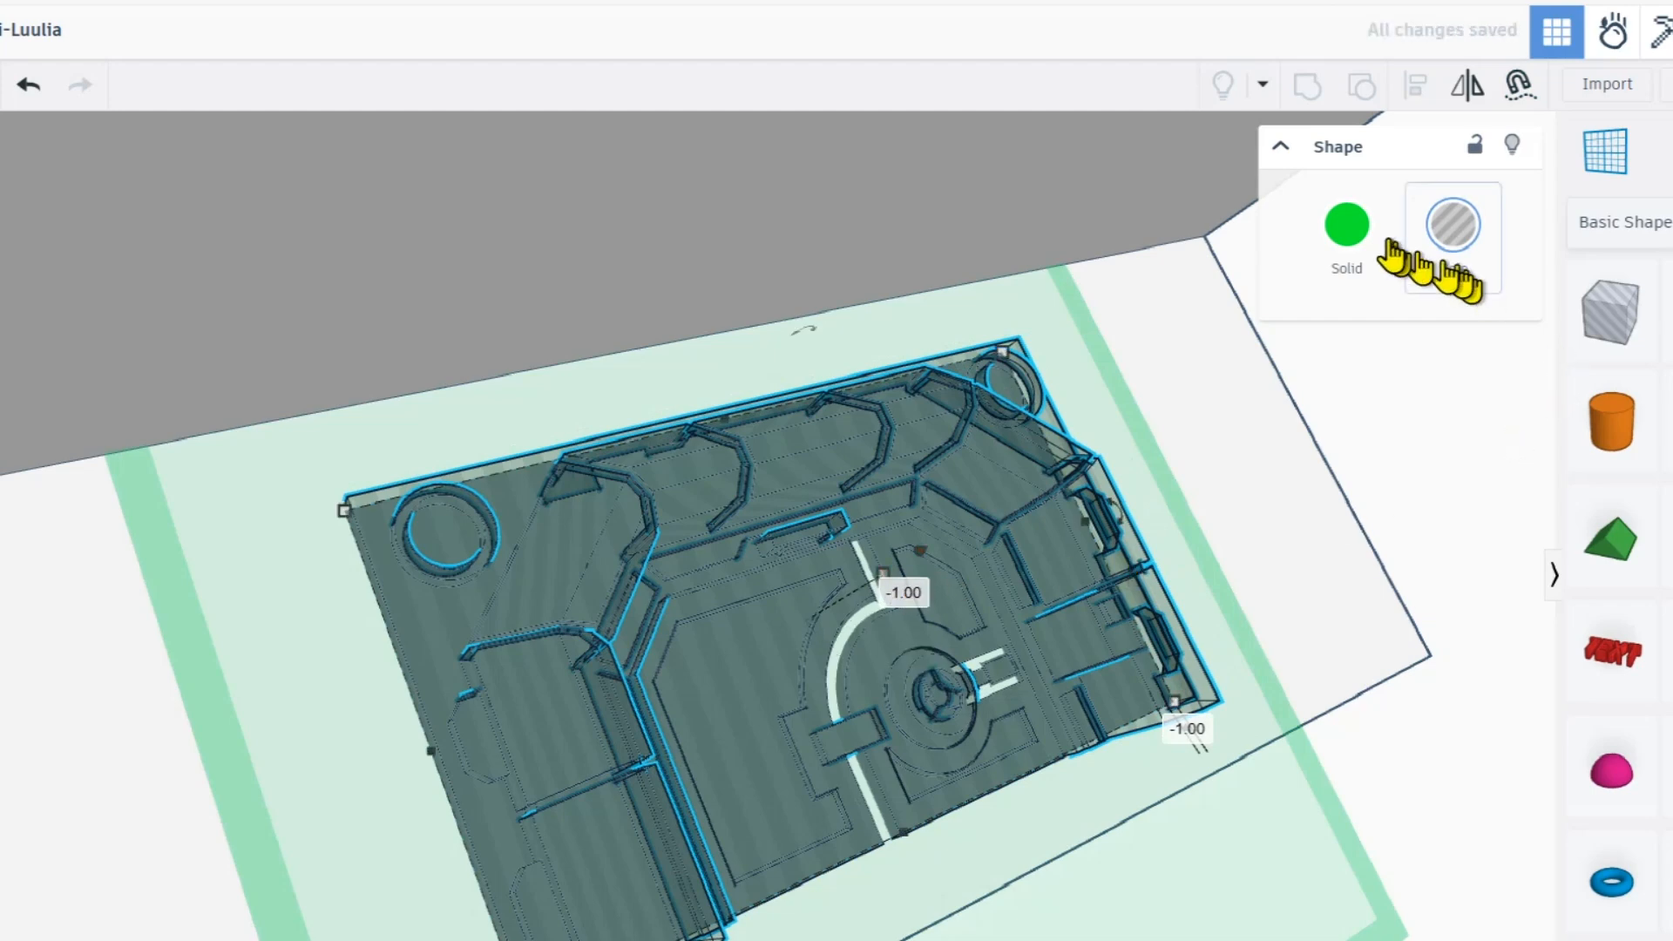
left_click(1349, 228)
right_click_drag(1263, 375, 919, 675)
scroll(772, 549, "down", 2)
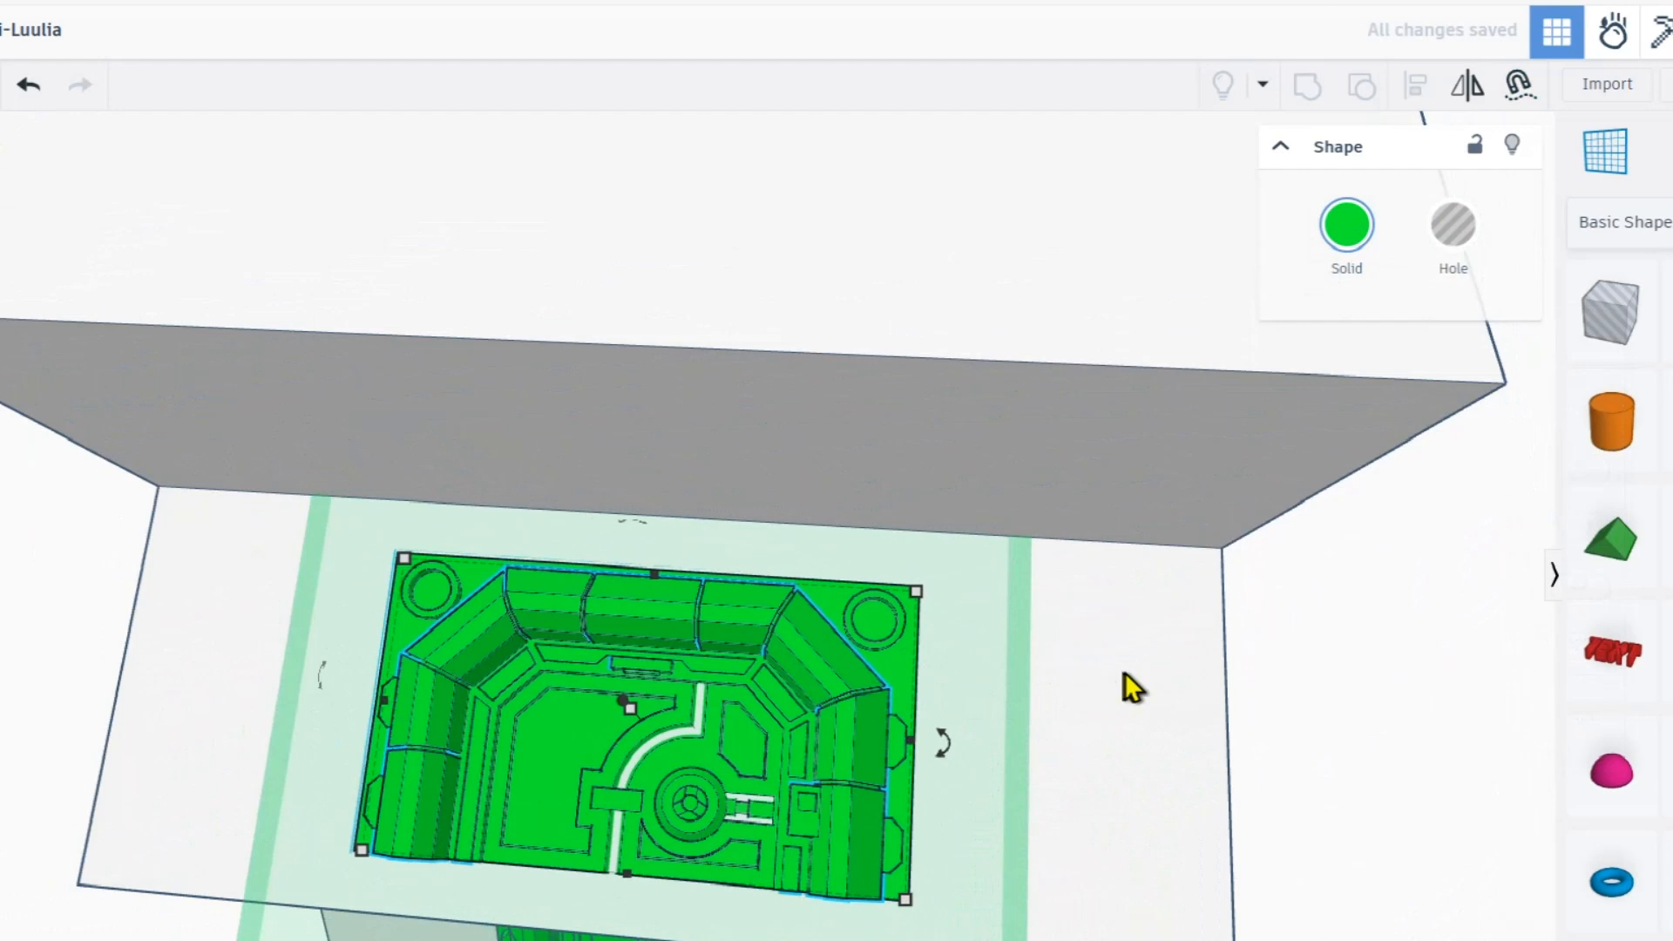
- Align the copied door with the zigzag profile so it is centred across the profile's width, and deselect both
left_click(1133, 686, "shift")
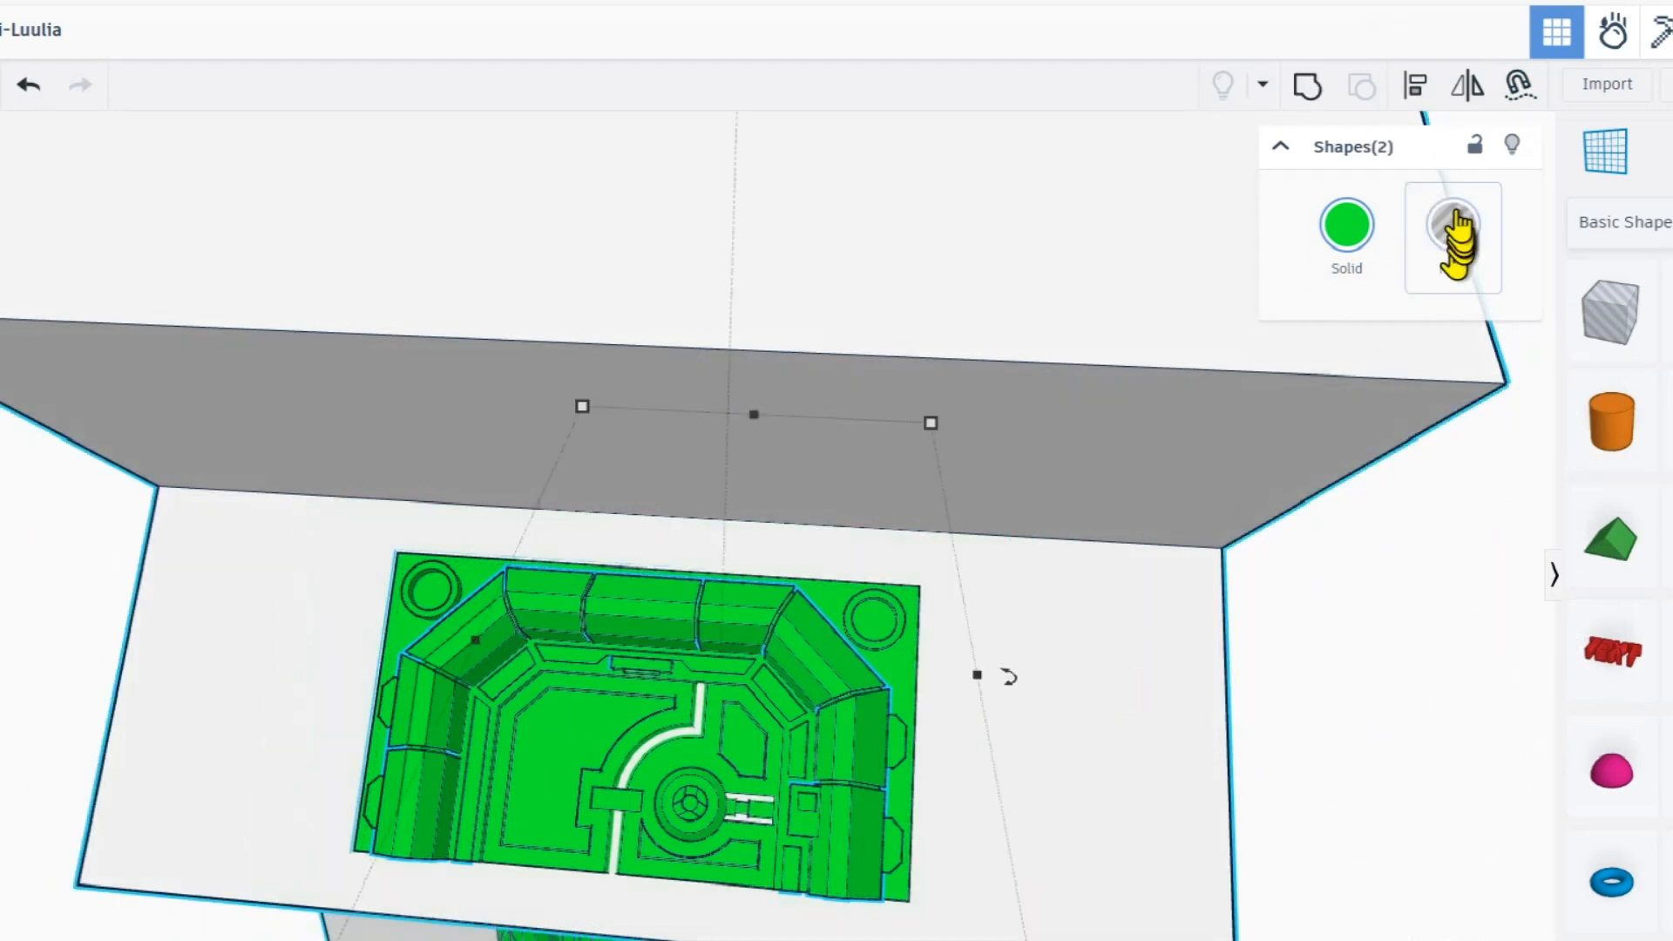
left_click(1416, 87)
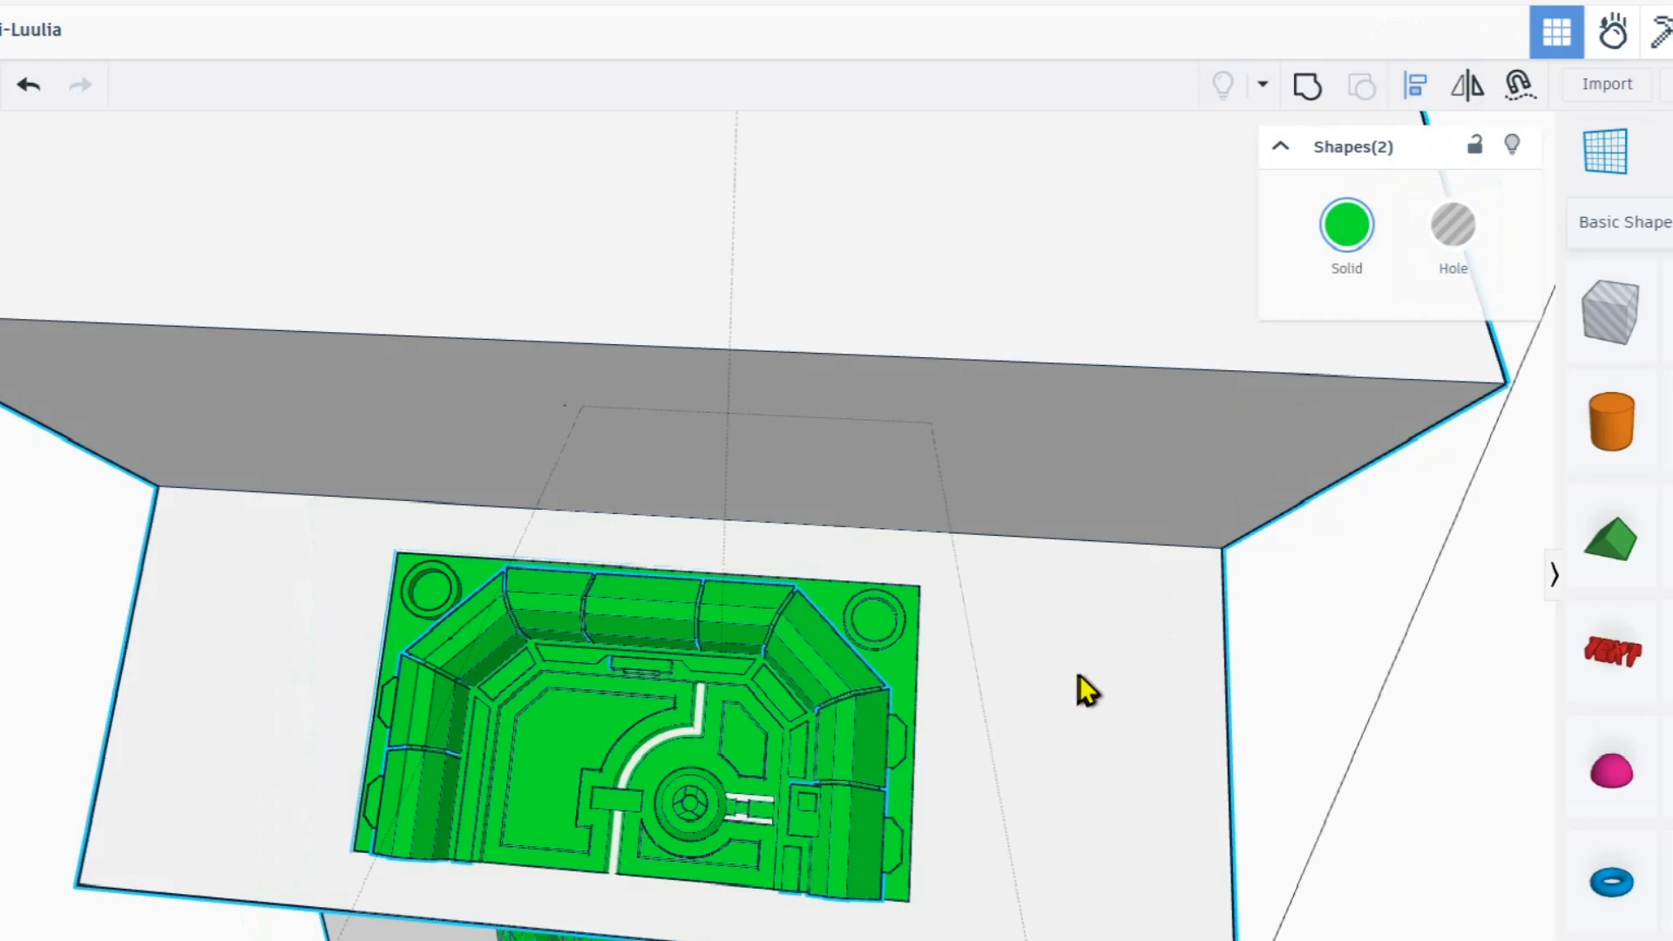
scroll(1076, 688, "down", 3)
right_click_drag(1050, 697, 881, 693)
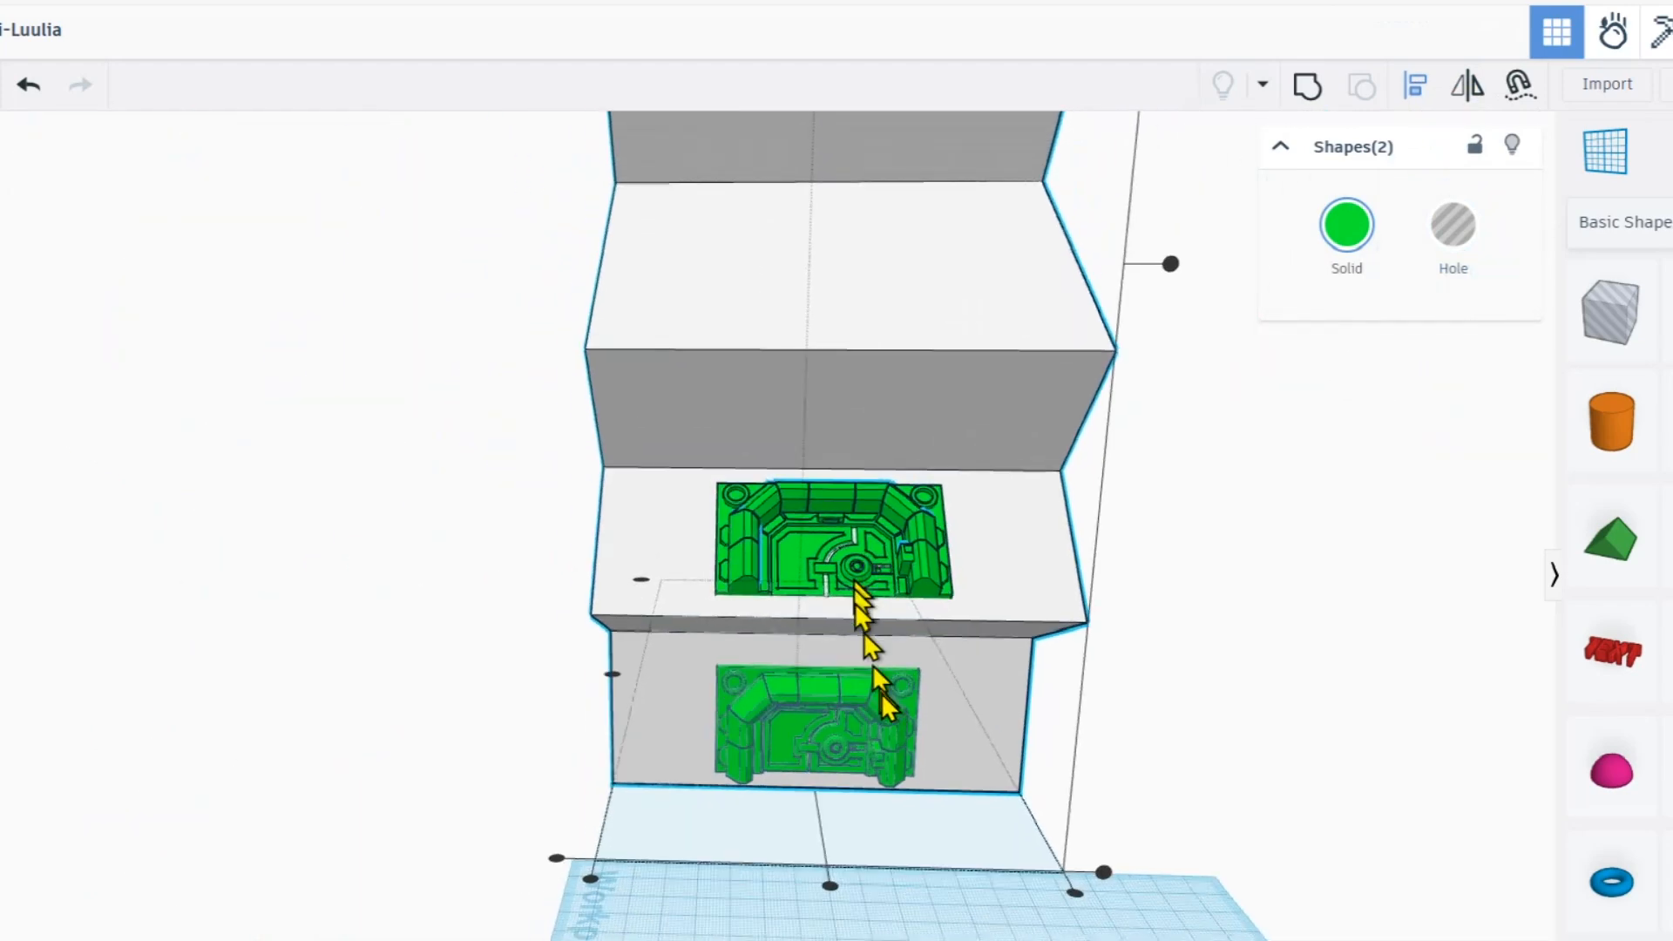
left_click(830, 885)
left_click(409, 662)
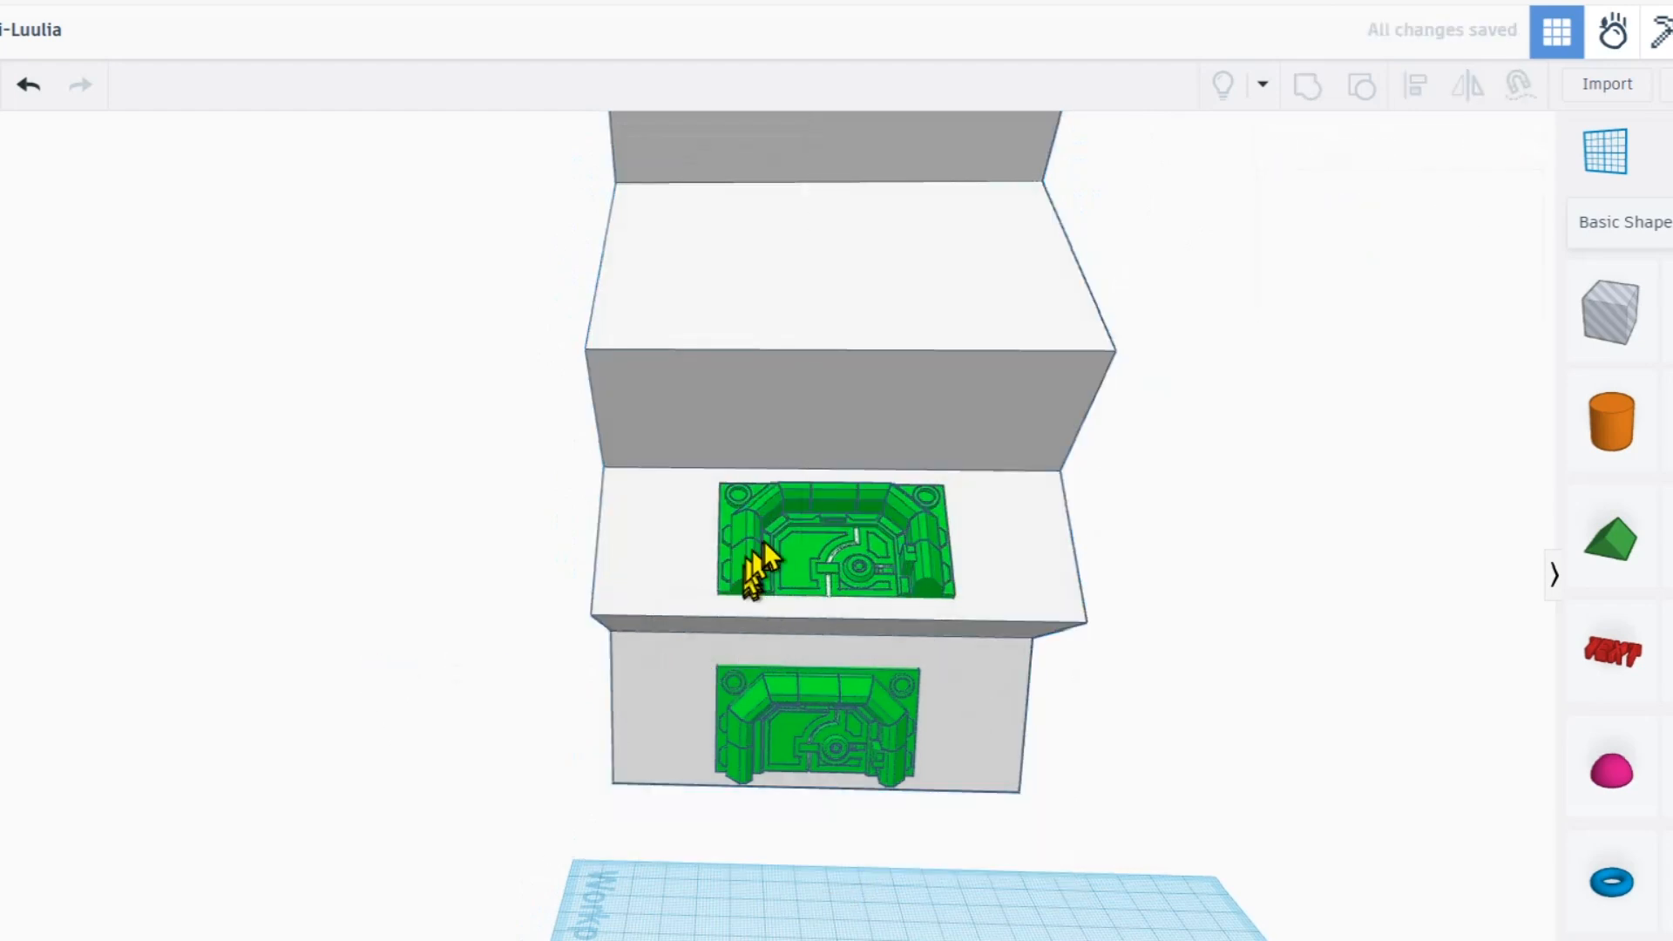
- Cruise a copy of the centred door onto the next upward-facing slope and push it slightly into the surface
left_click(763, 545)
right_click_drag(796, 560, 924, 597)
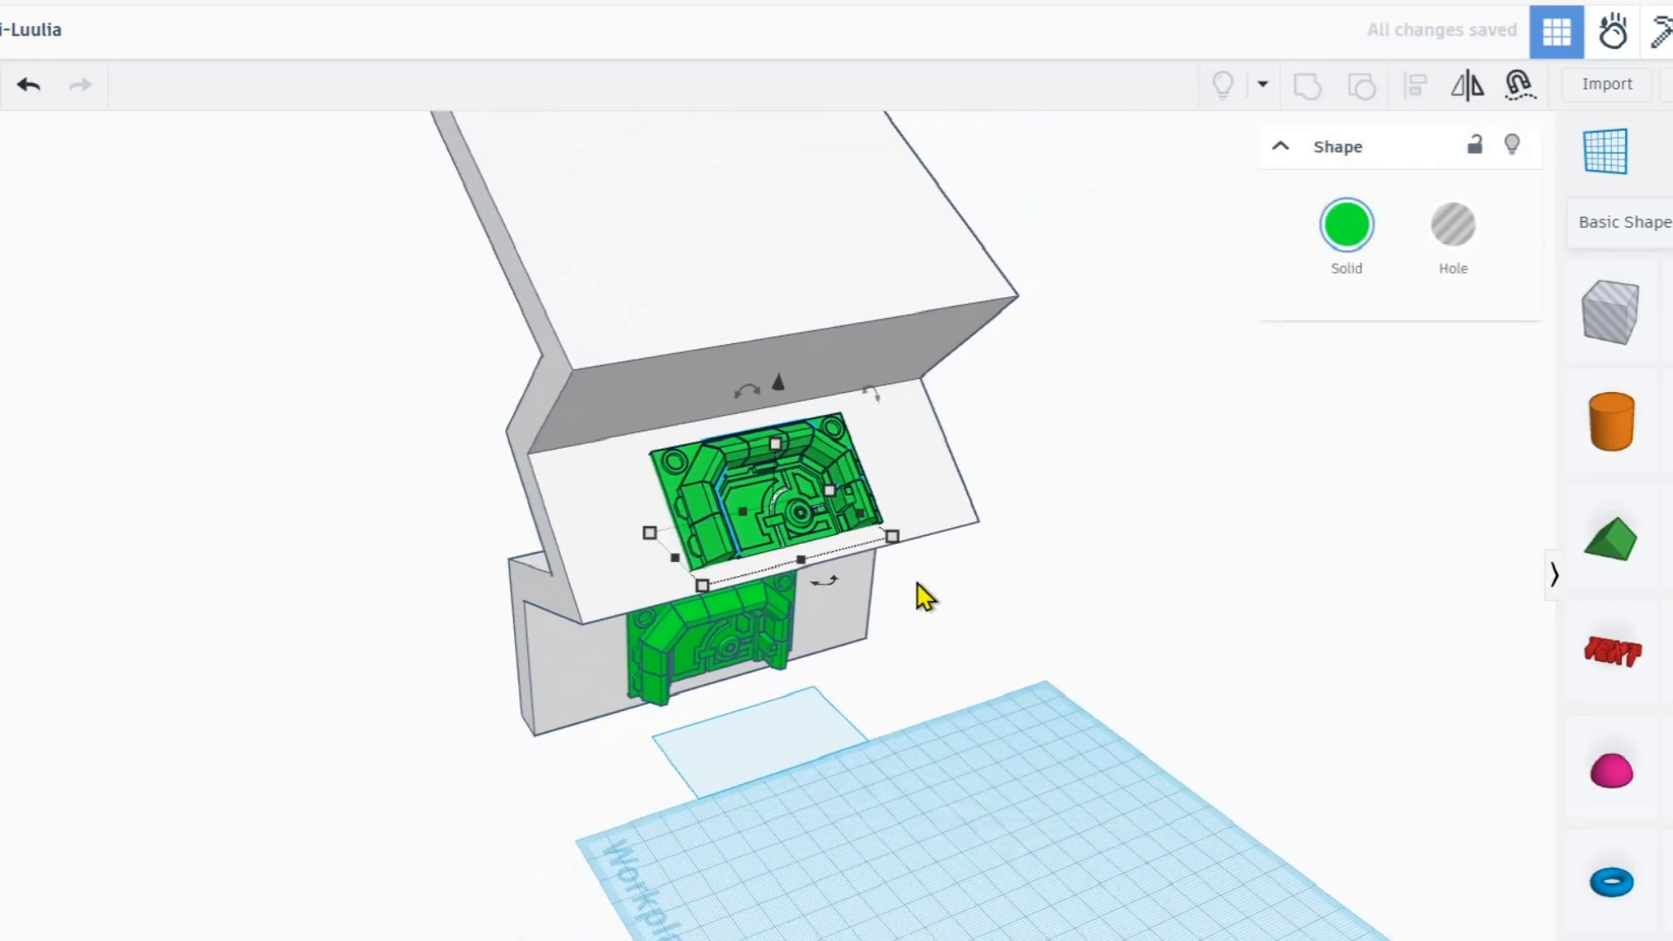
middle_click_drag(926, 224, 990, 311)
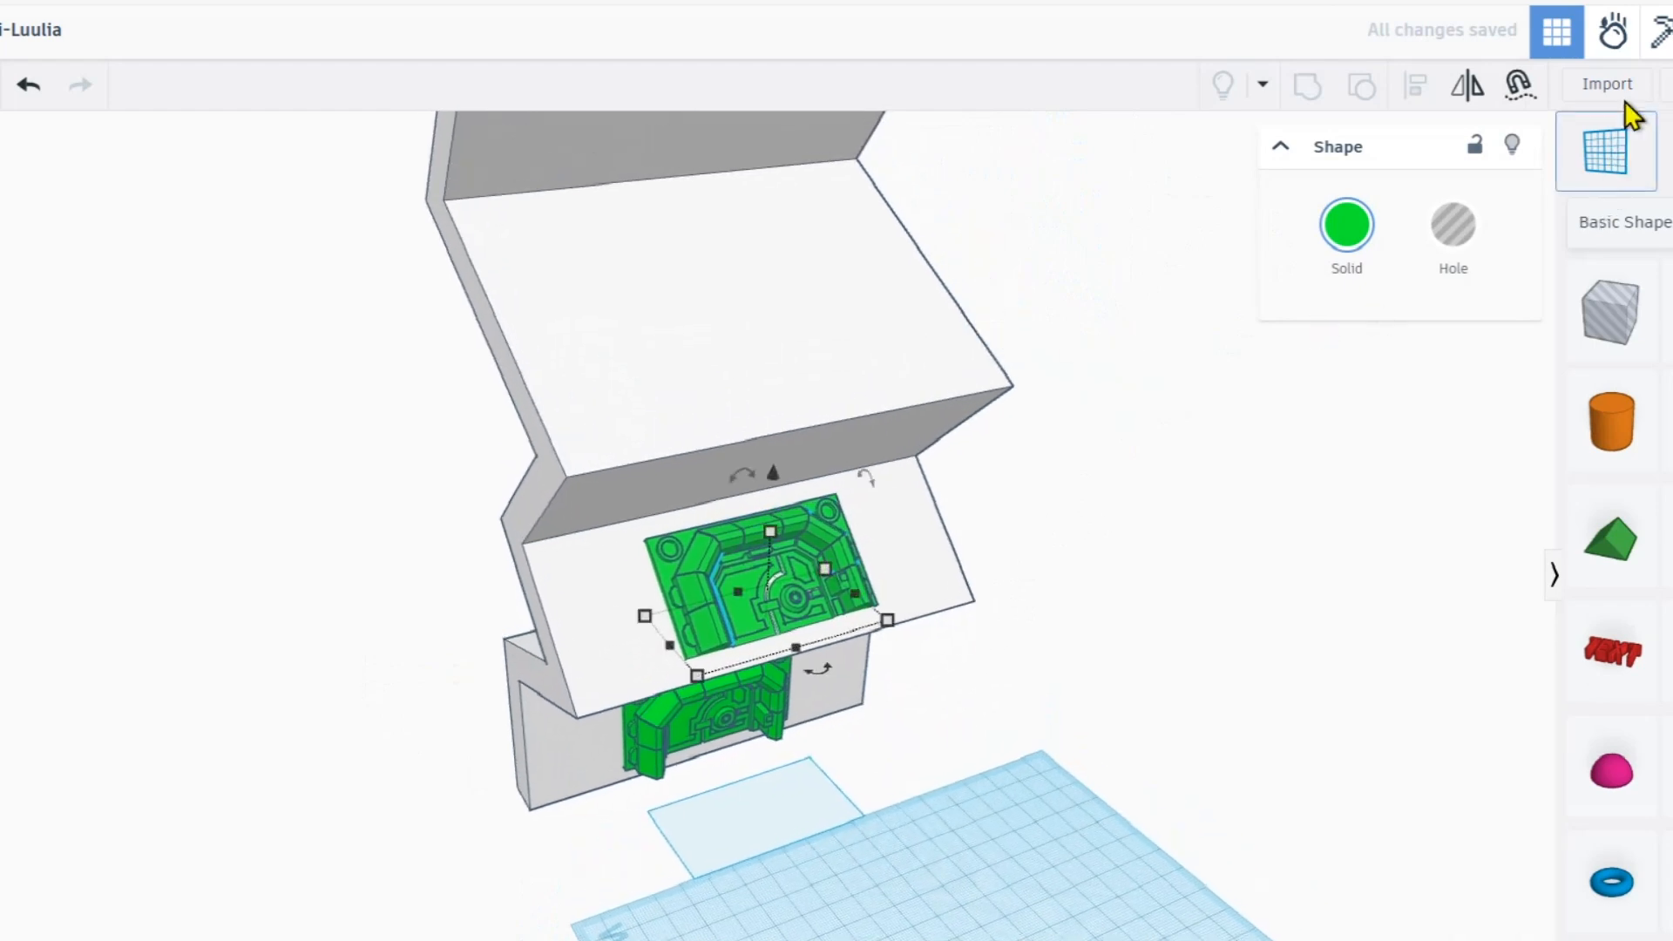
left_click_drag(758, 581, 727, 314, "alt")
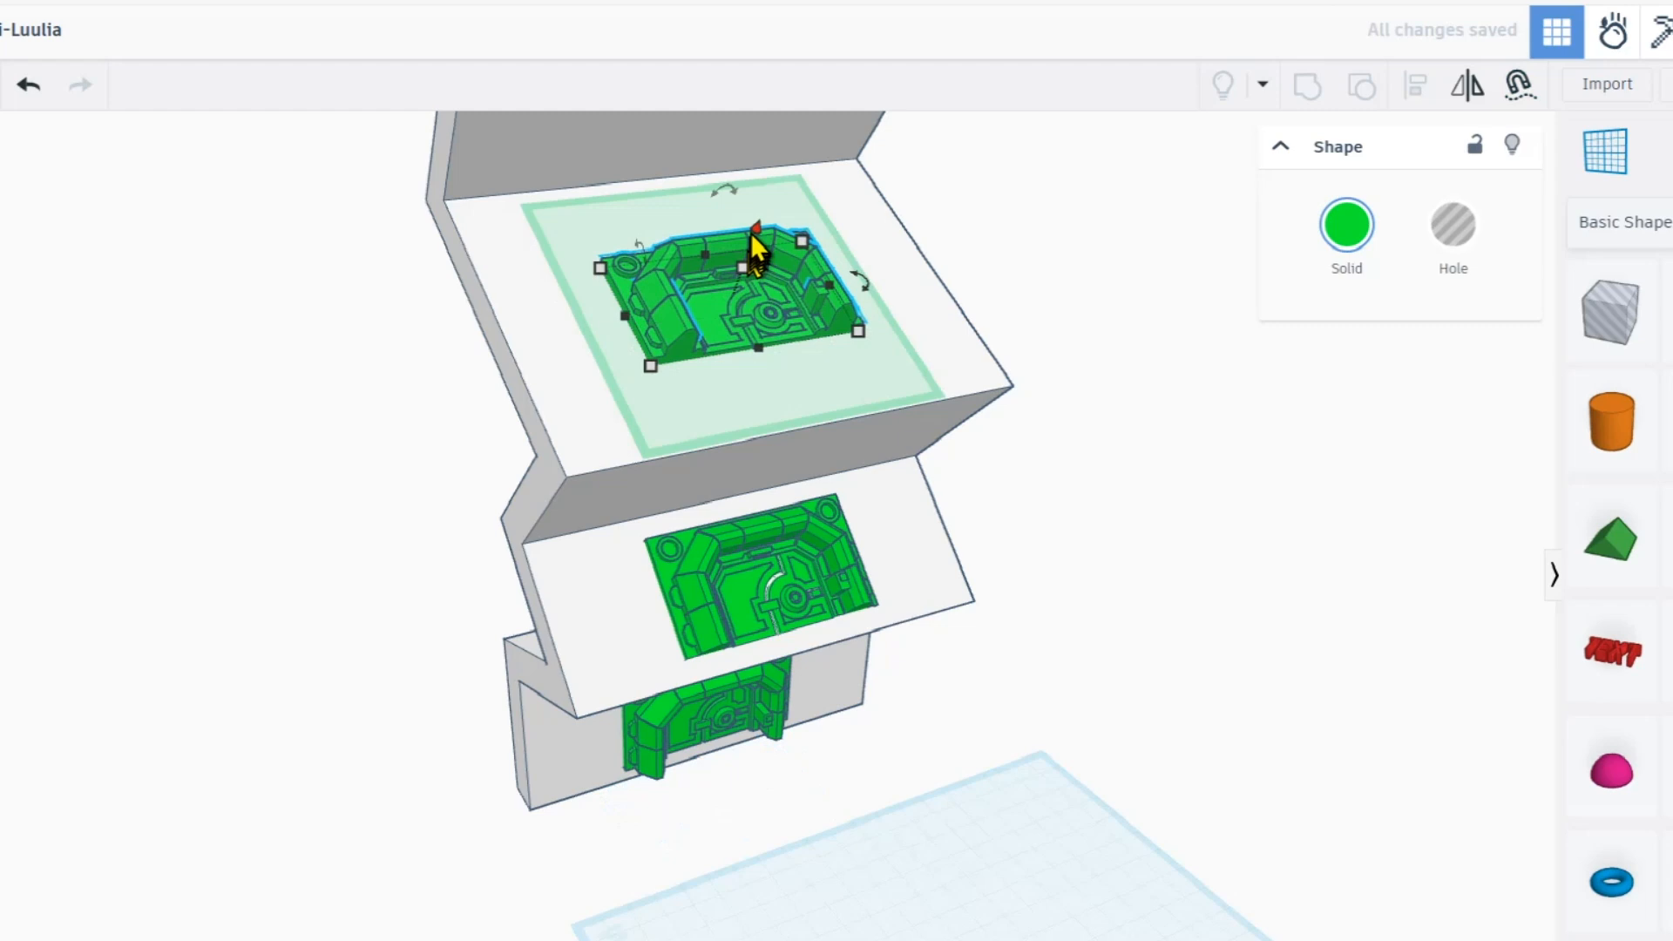
left_click_drag(758, 220, 766, 243)
middle_click_drag(970, 246, 1002, 392)
- Cruise a copy of the upper door onto the underside of the same slope, sliding it about 12 mm across and adjusting its depth
left_click(782, 460)
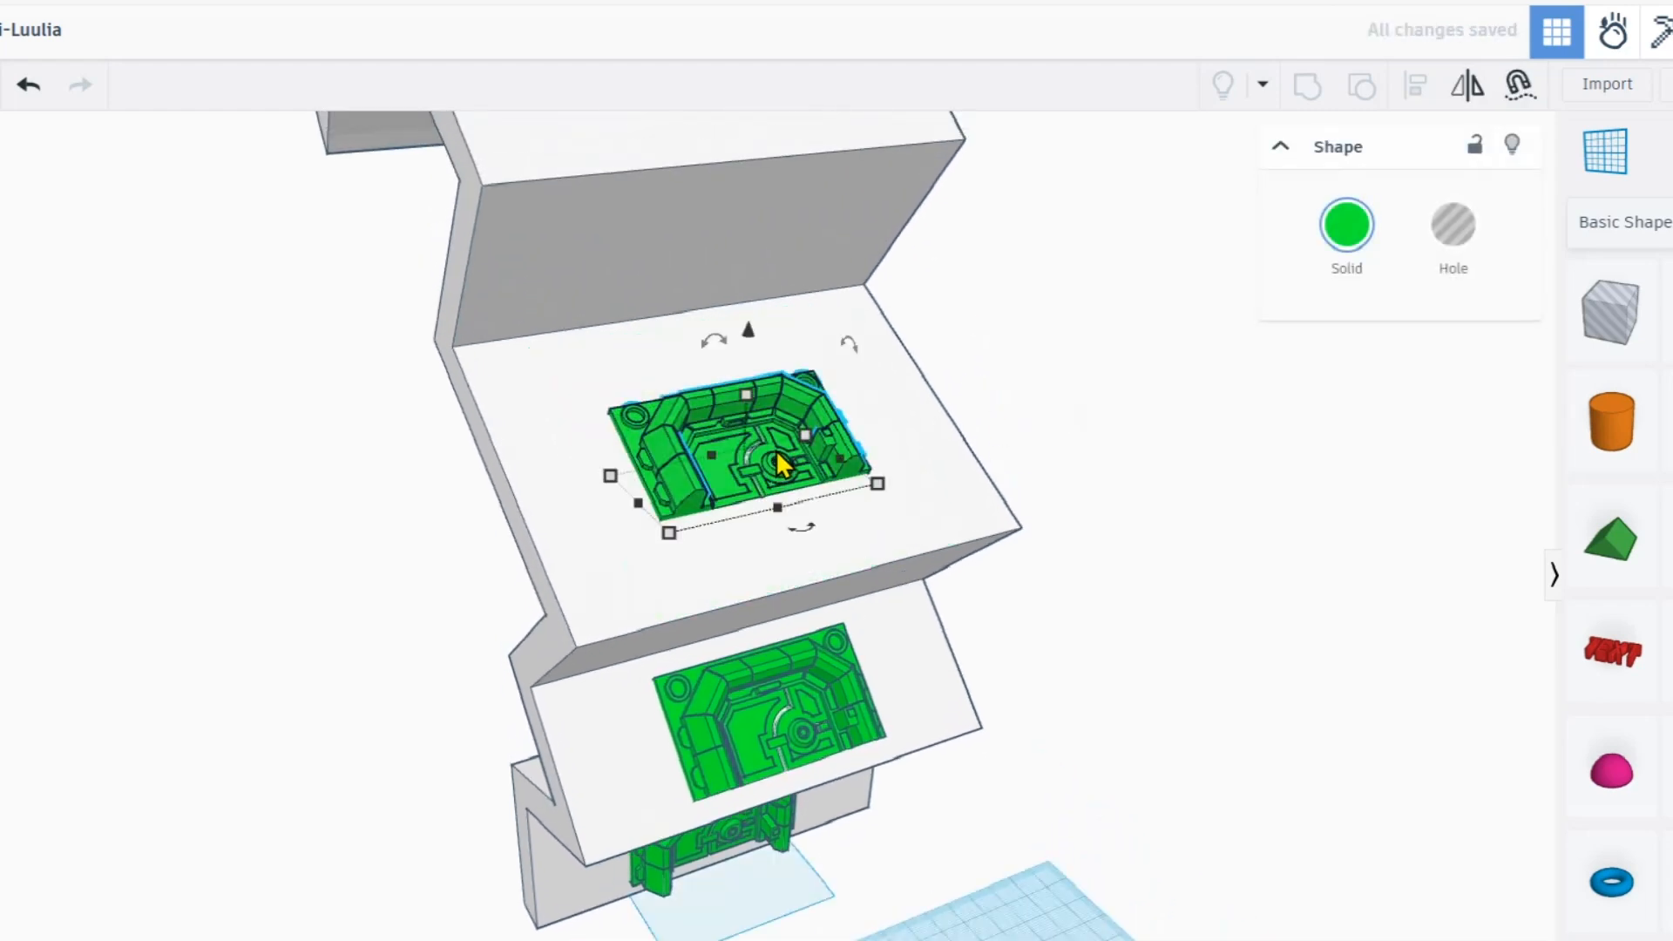
middle_click_drag(830, 386, 847, 493)
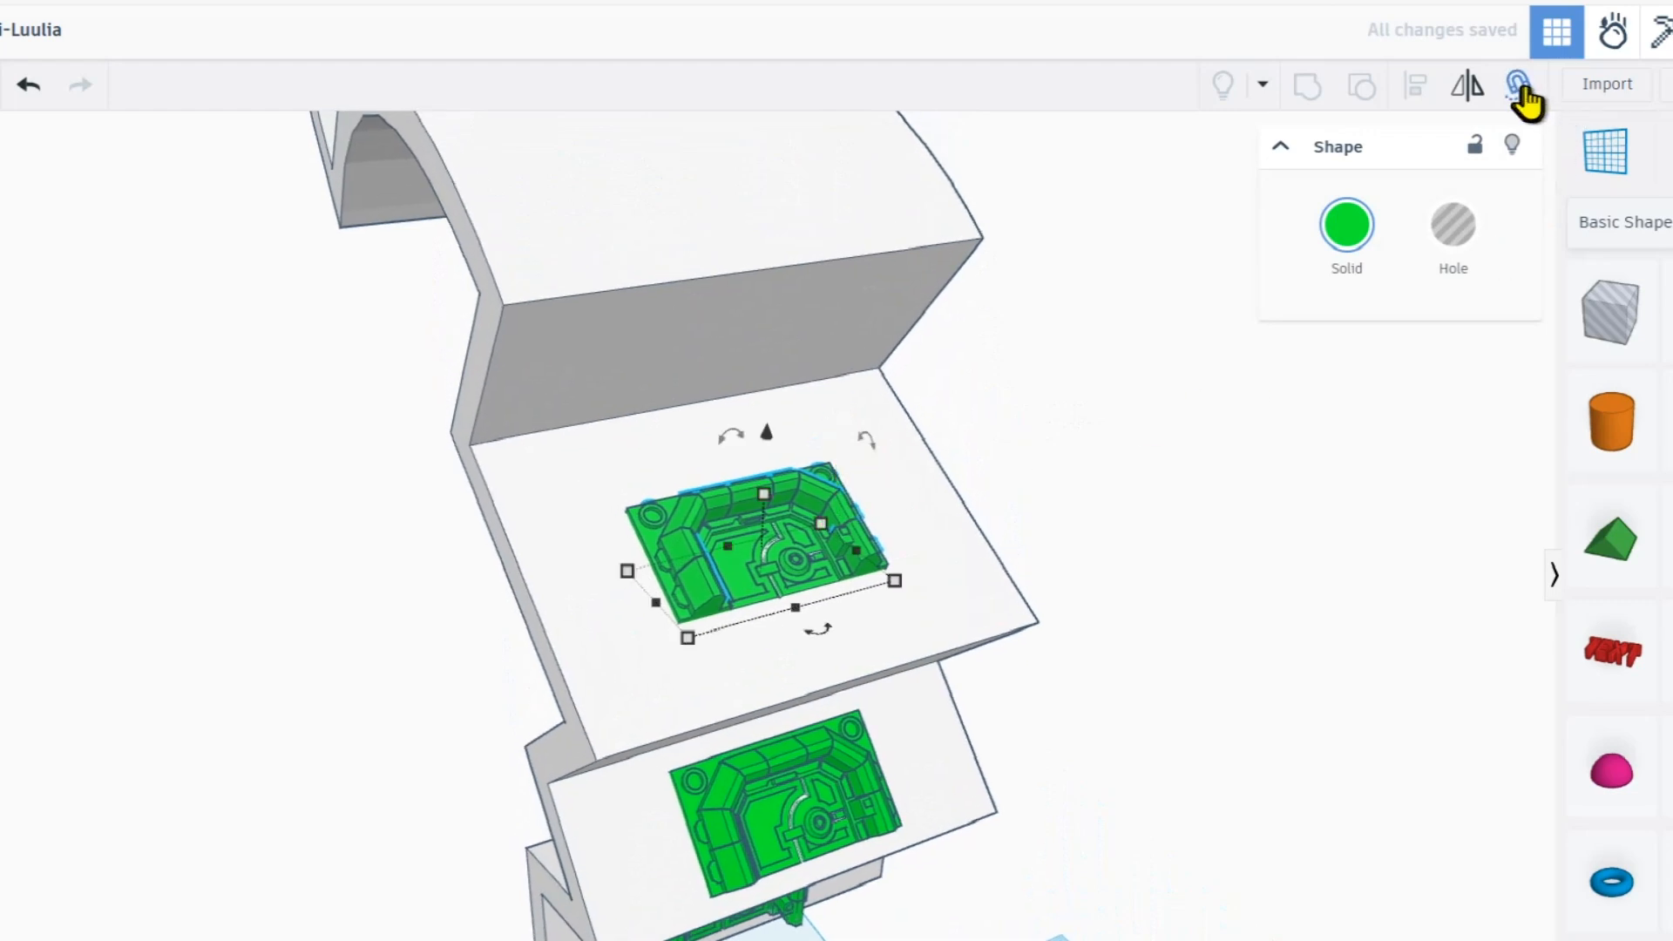
right_click_drag(958, 410, 1466, 321)
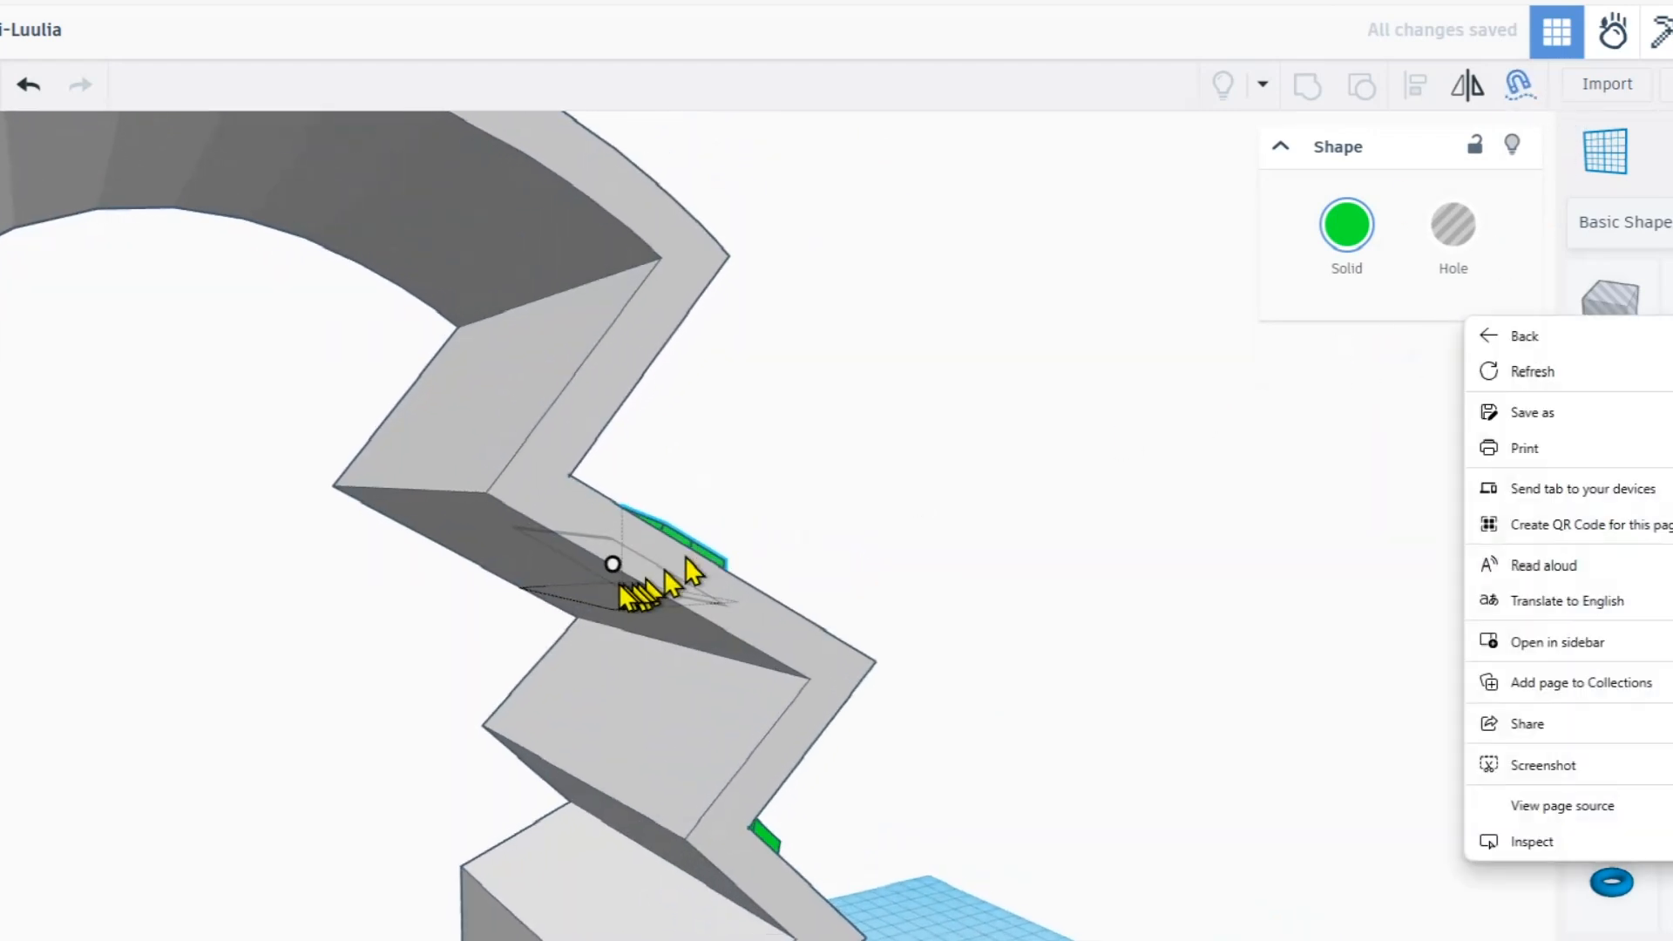
left_click_drag(613, 566, 565, 577)
right_click_drag(572, 578, 1003, 564)
left_click_drag(682, 580, 634, 584)
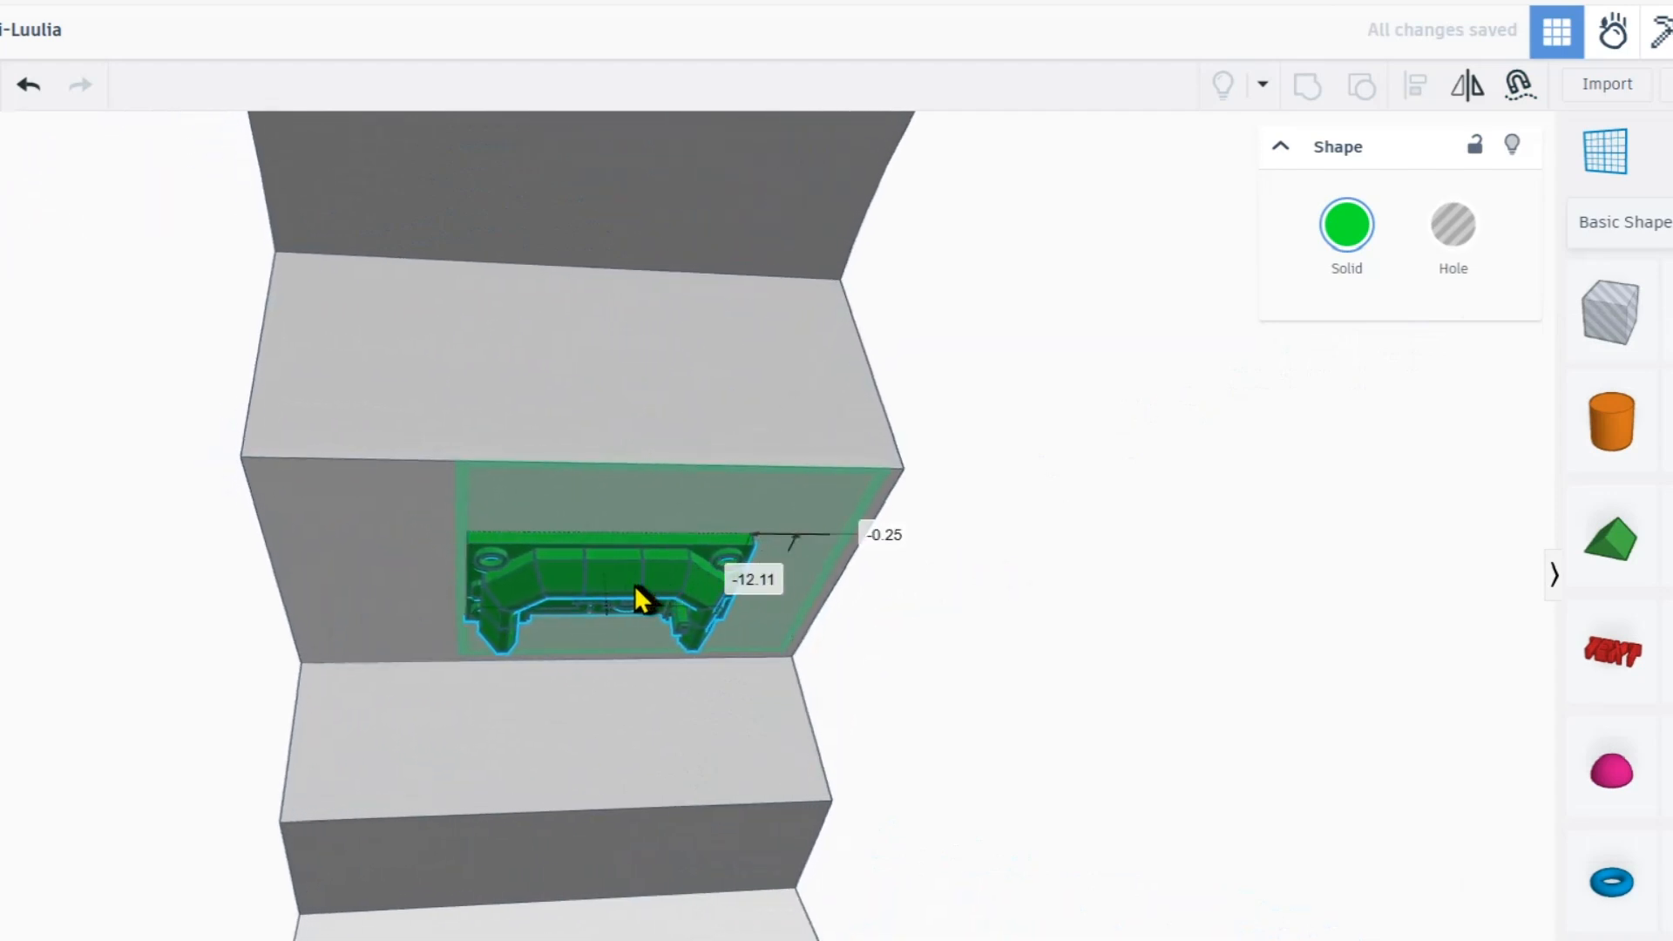
left_click_drag(615, 672, 608, 667)
right_click_drag(803, 650, 477, 673)
left_click(956, 494)
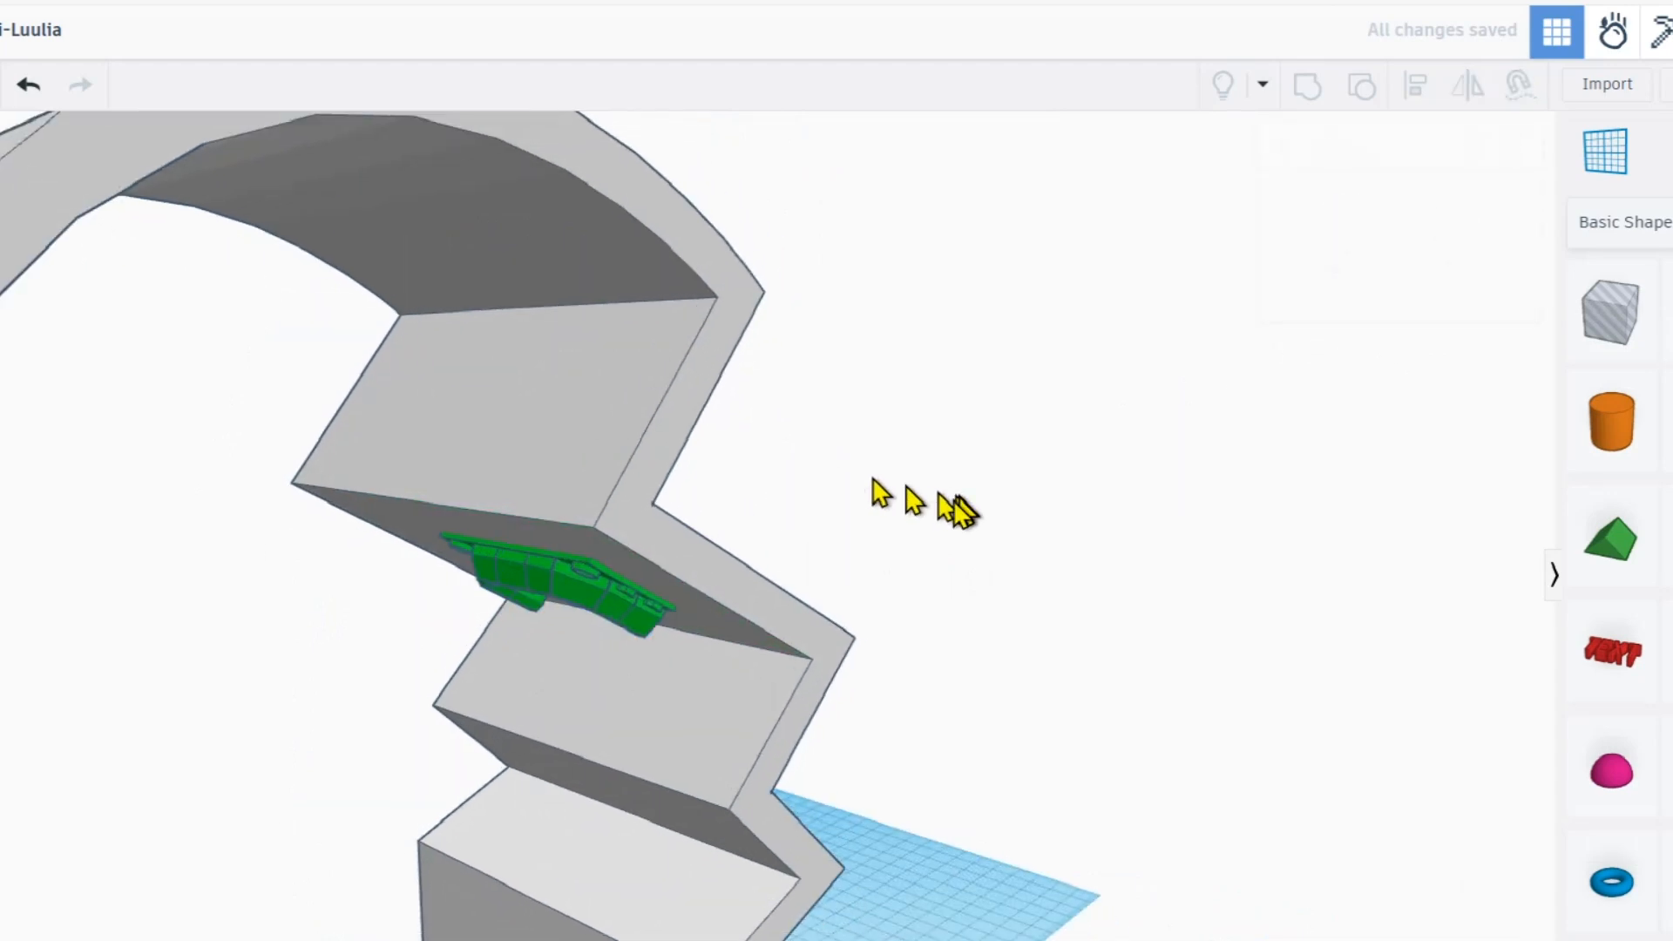
- Import the !!TINYTHING model file into the design
right_click_drag(959, 495, 297, 576)
right_click_drag(954, 661, 1069, 457)
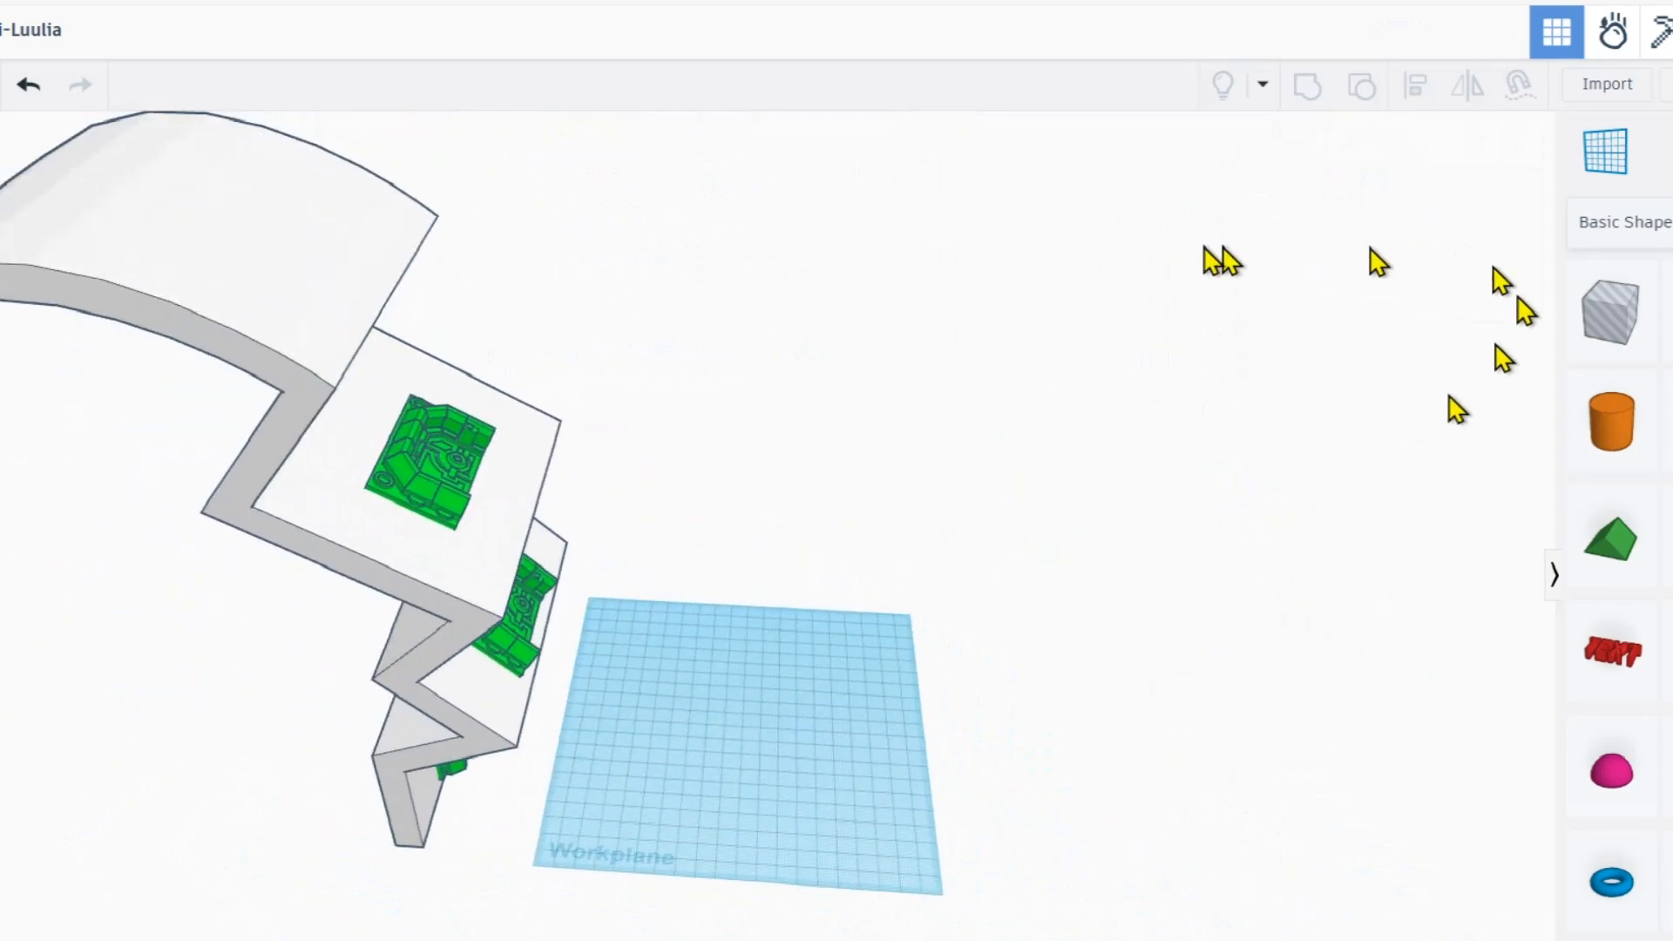
right_click_drag(1124, 265, 1525, 193)
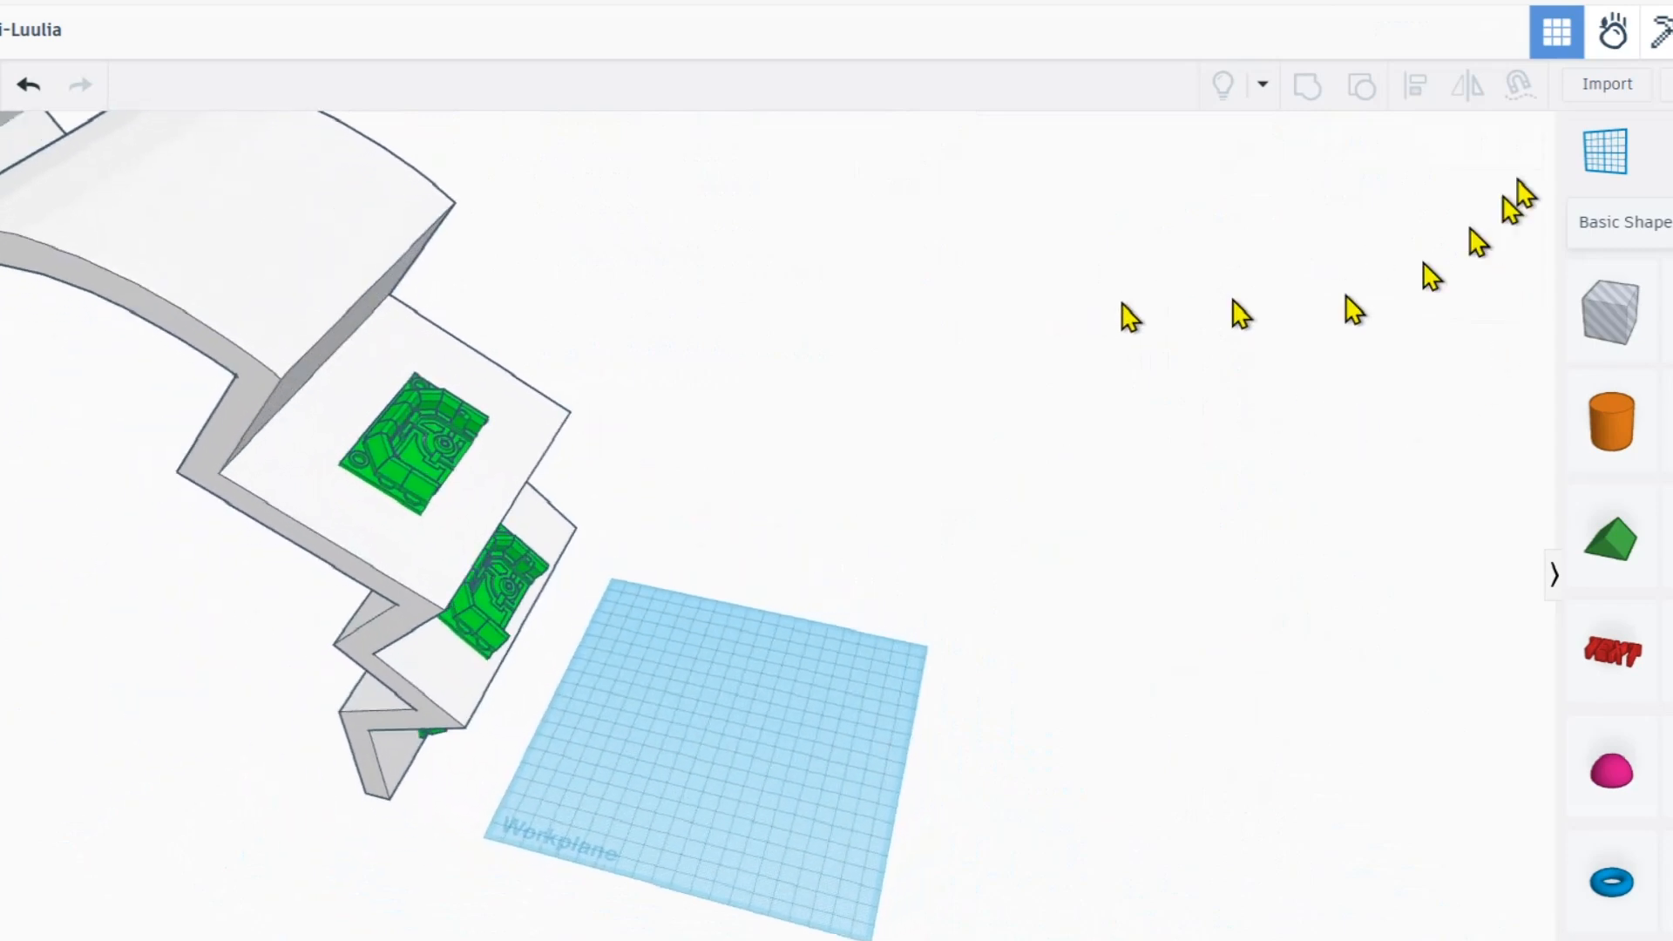
left_click(1598, 98)
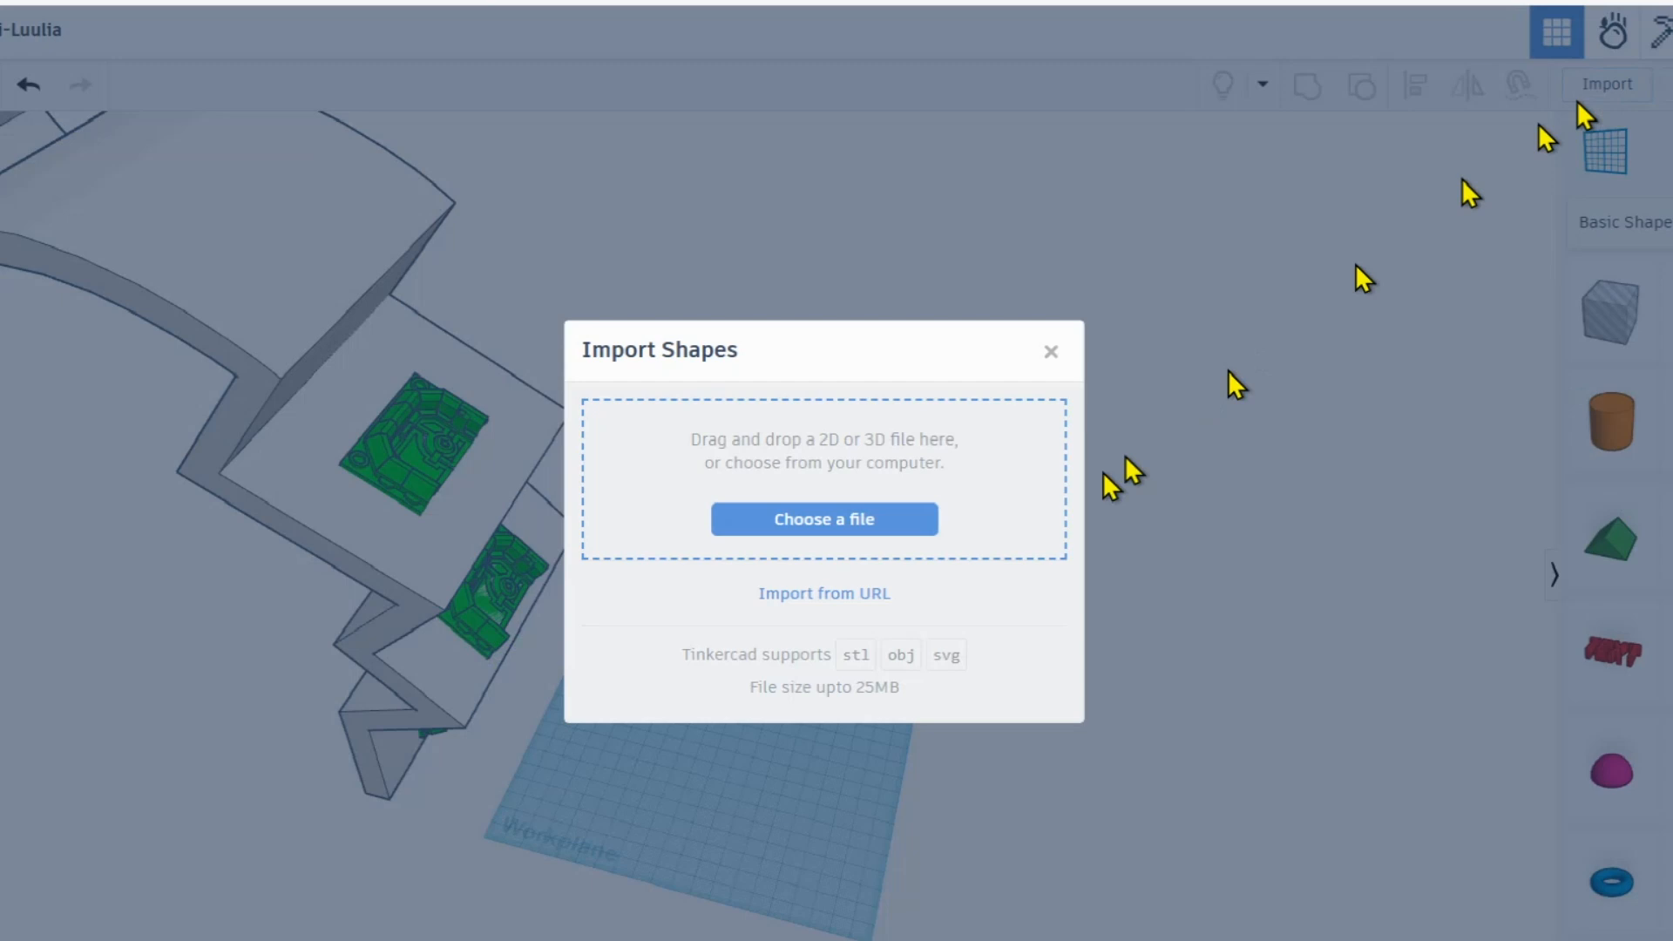
left_click(828, 530)
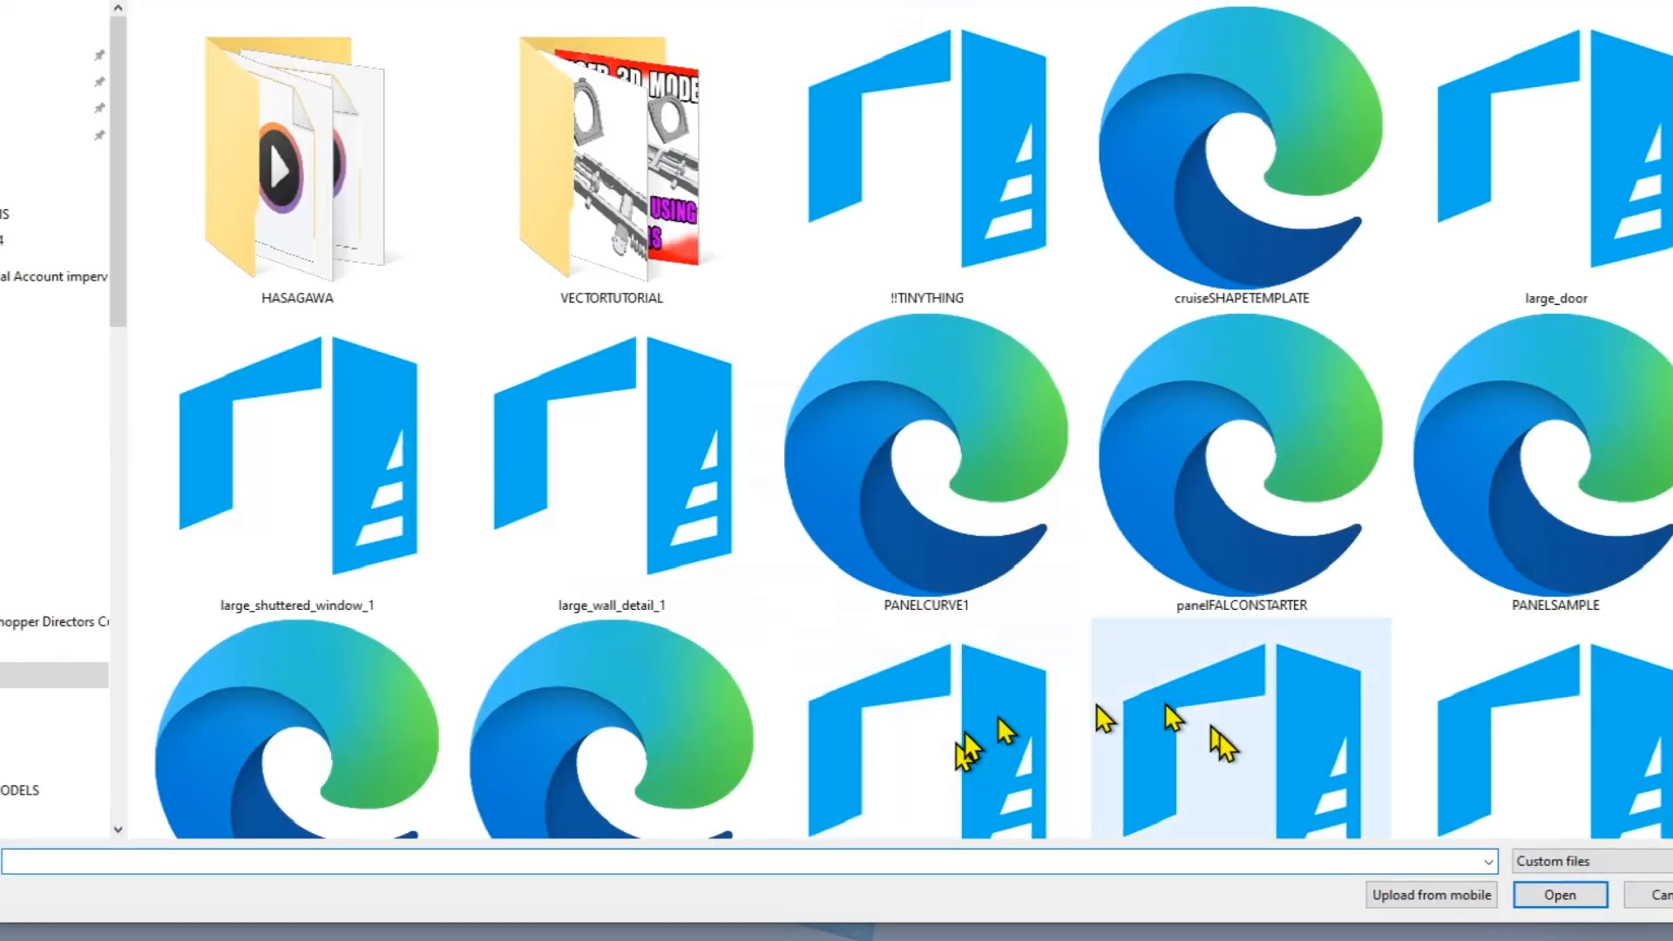
double_click(962, 185)
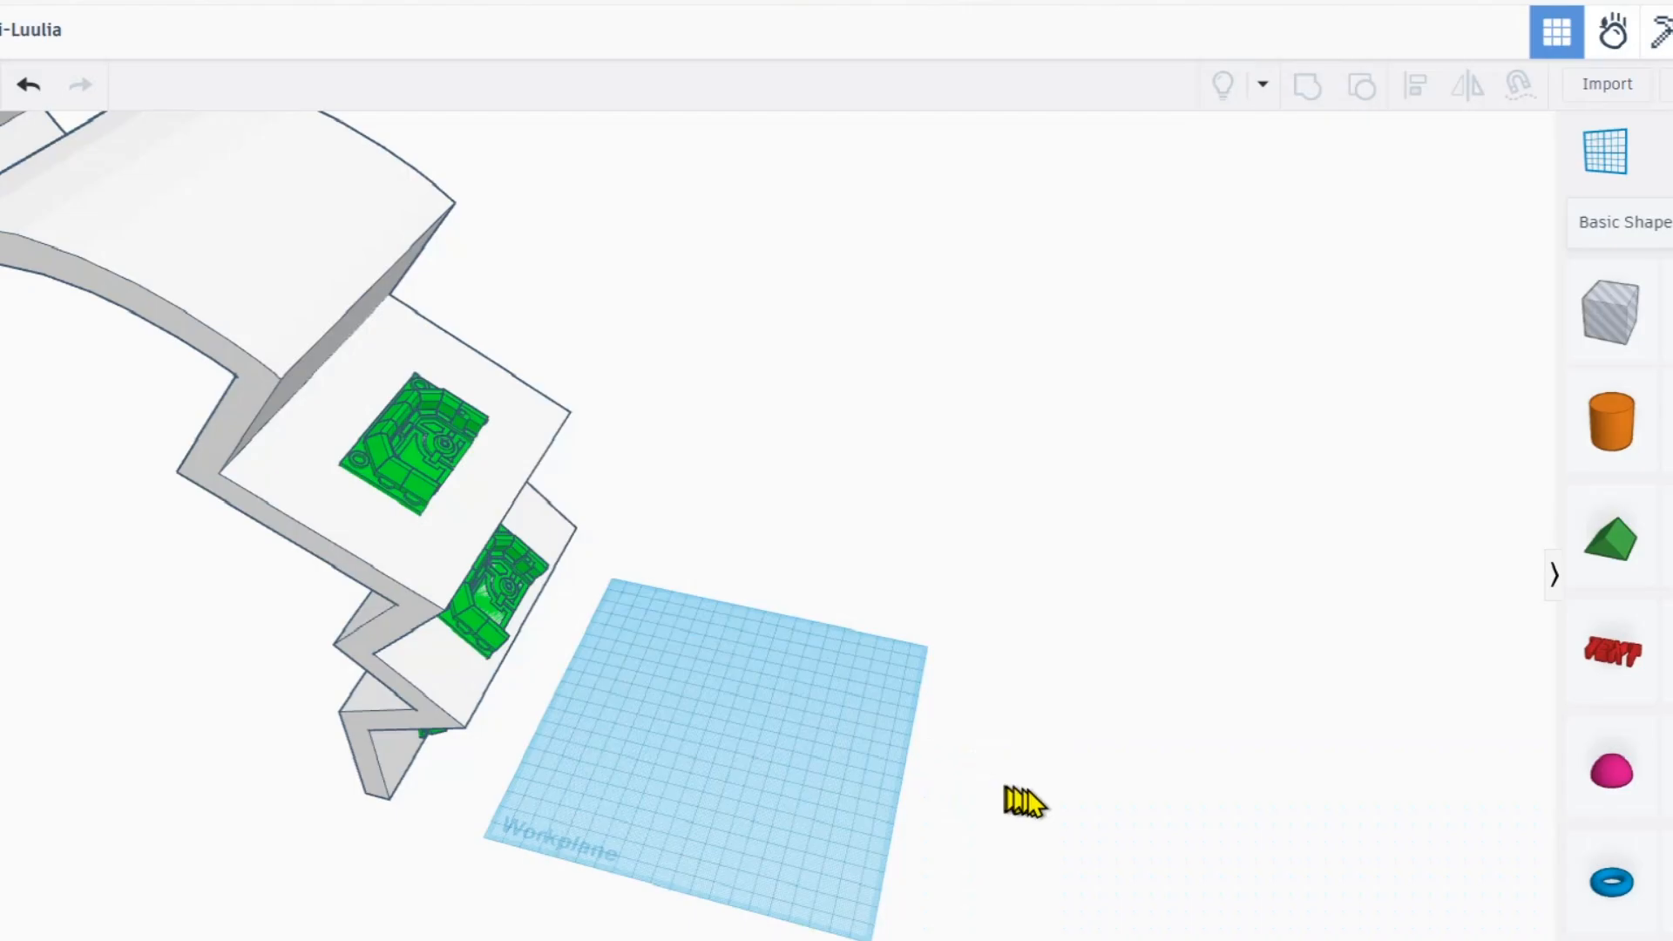
- Select the tiny imported model on the workplane and frame it closely
right_click_drag(1036, 759, 827, 744)
middle_click_drag(817, 570, 921, 622)
right_click_drag(615, 674, 694, 681)
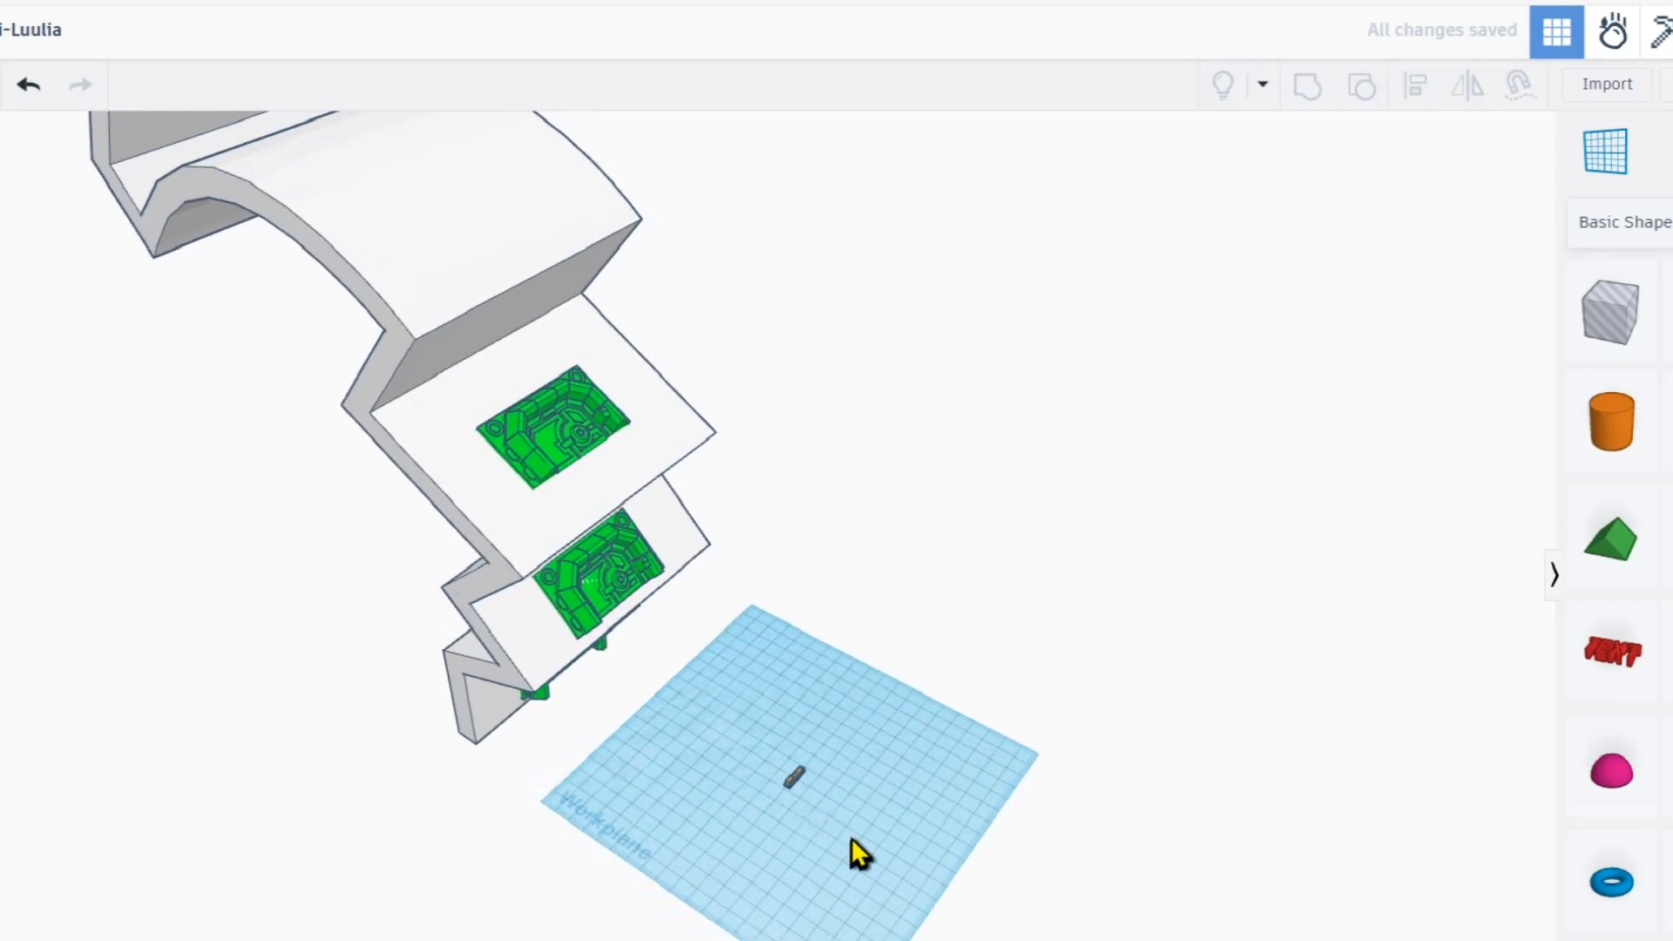
scroll(832, 819, "up", 2)
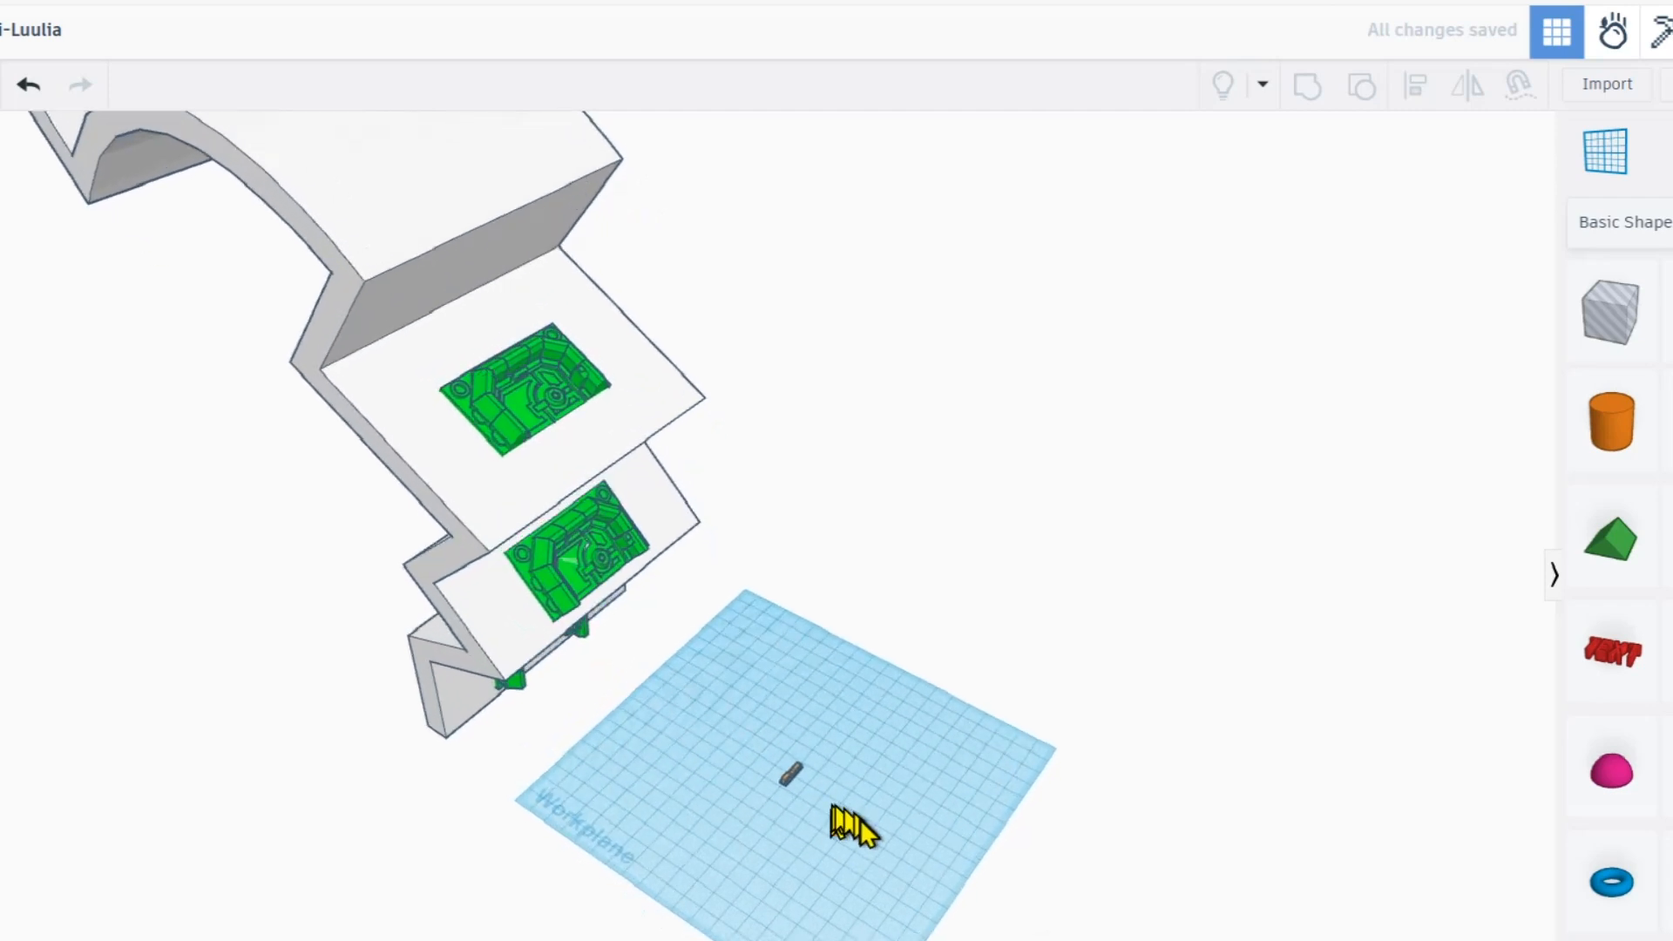
left_click_drag(866, 866, 694, 694)
scroll(796, 777, "up", 3)
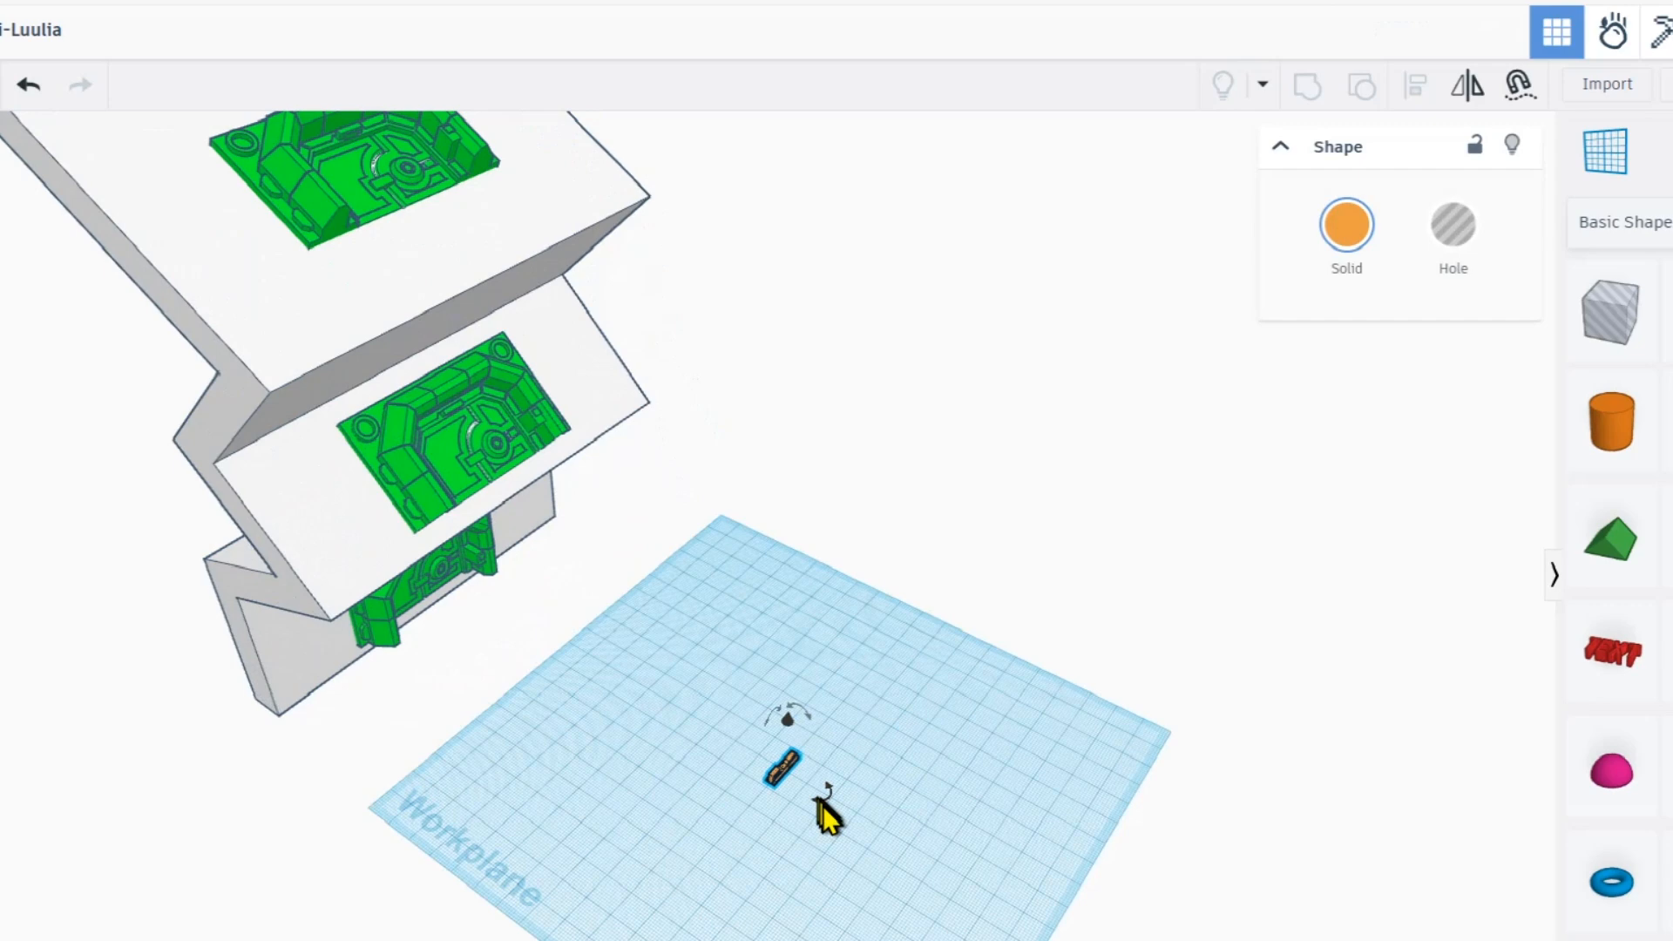
scroll(819, 800, "up", 1)
right_click_drag(824, 806, 911, 808)
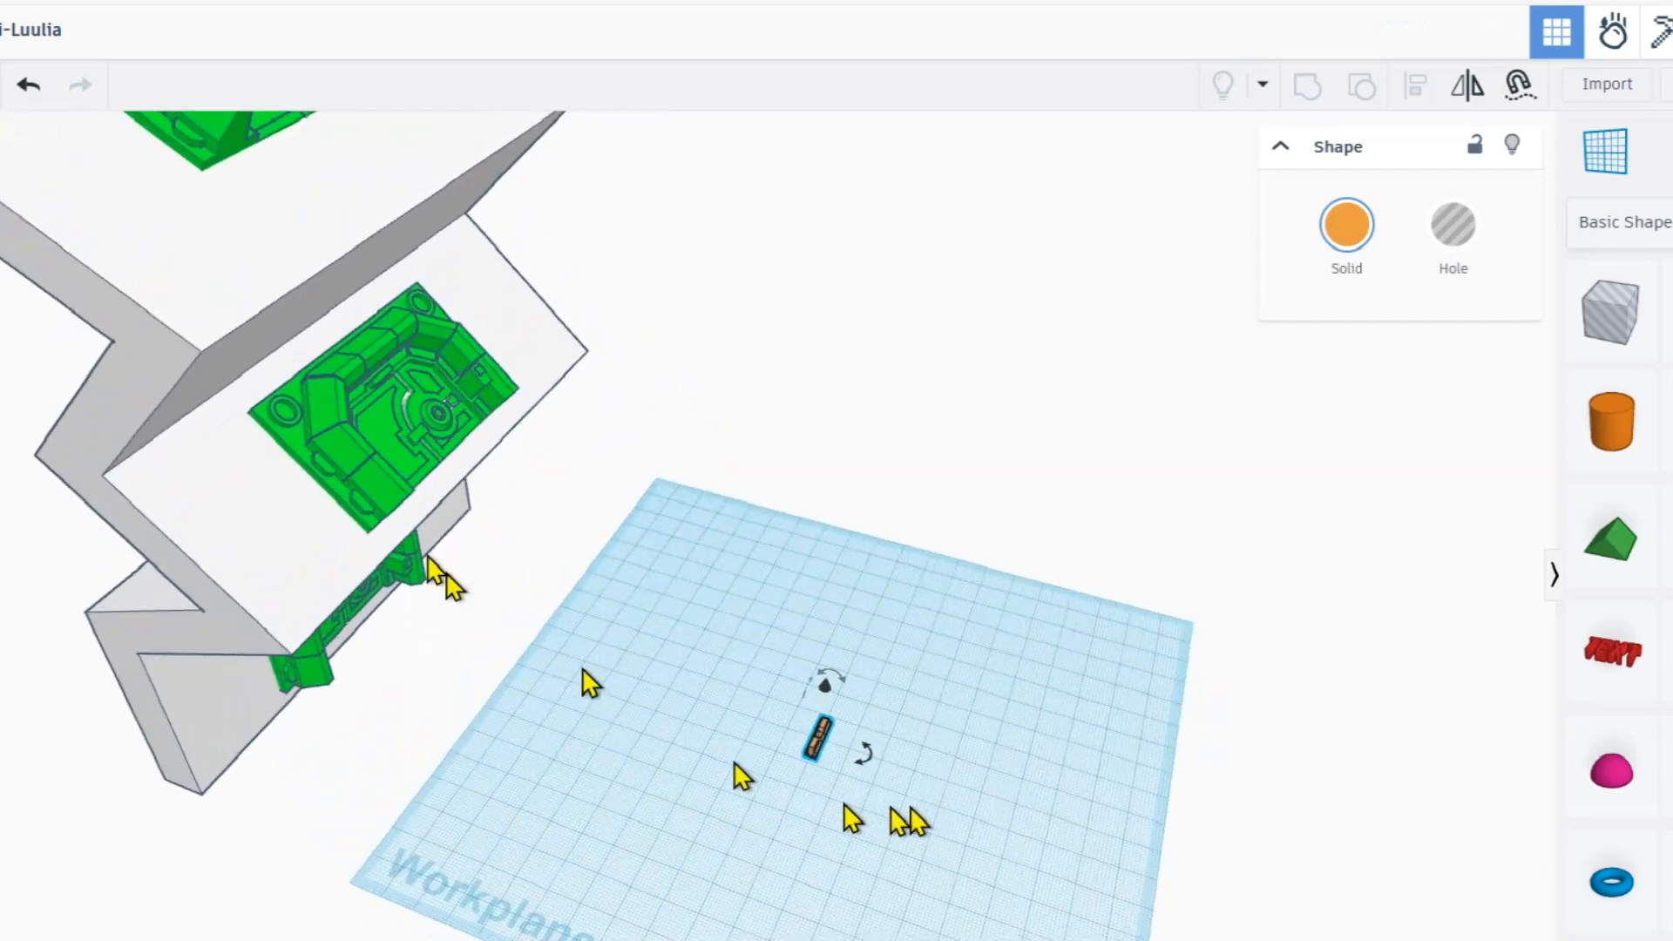
scroll(453, 399, "down", 3)
middle_click_drag(439, 350, 579, 446)
scroll(586, 443, "down", 2)
scroll(587, 442, "down", 5)
middle_click_drag(523, 383, 540, 409)
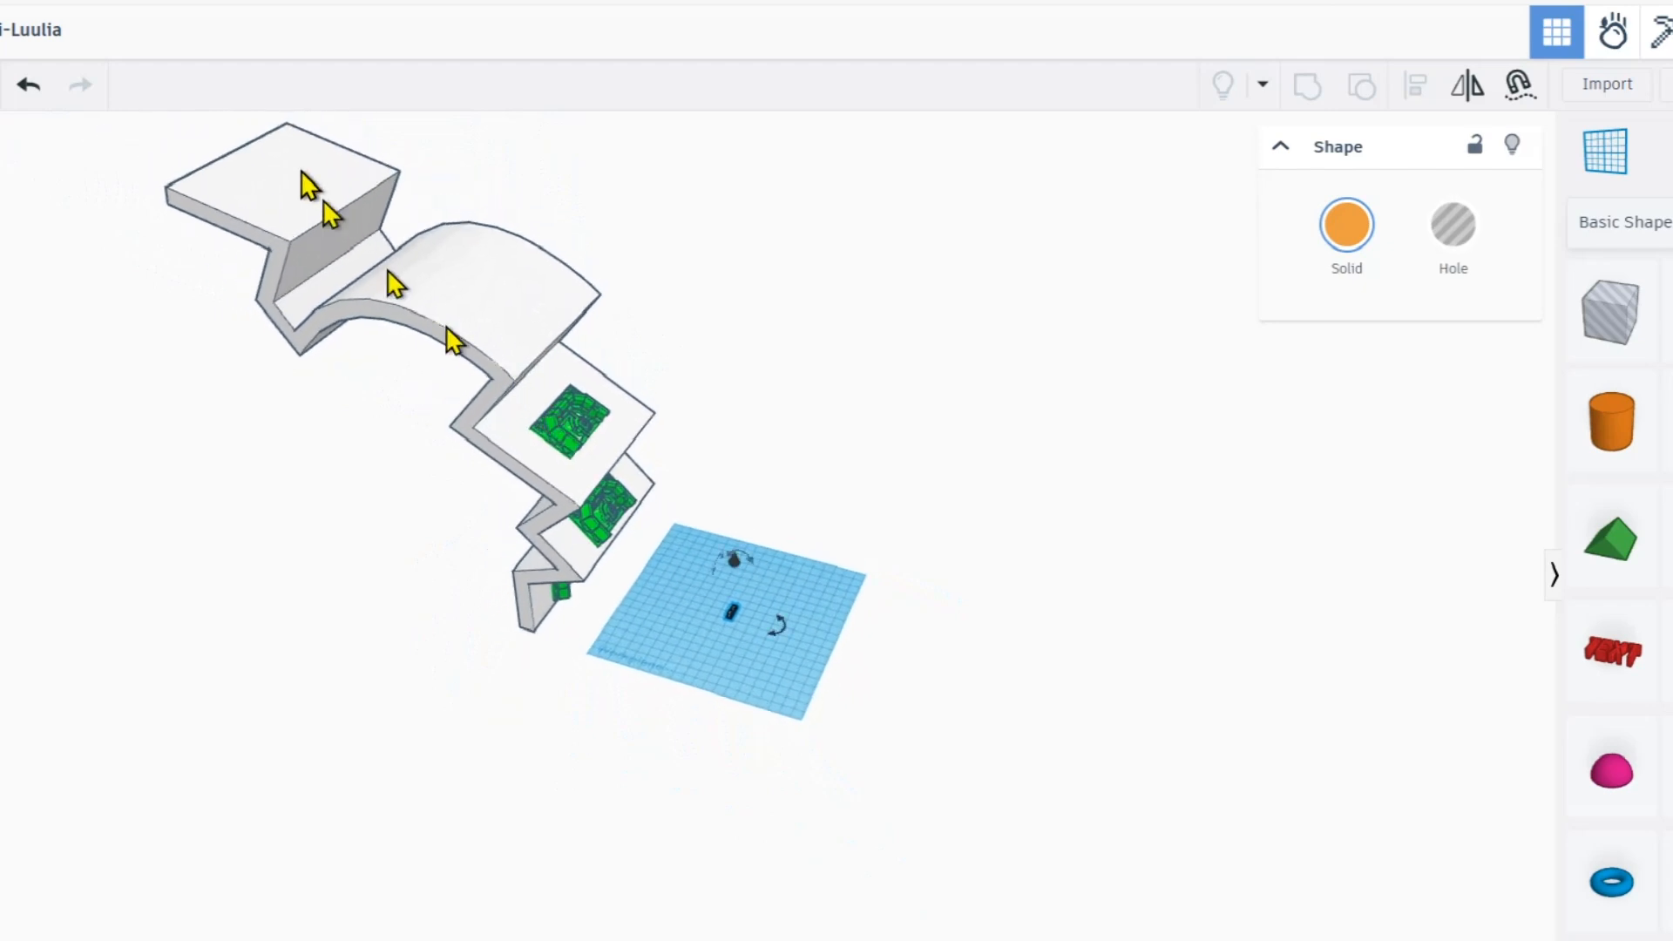
scroll(743, 617, "up", 4)
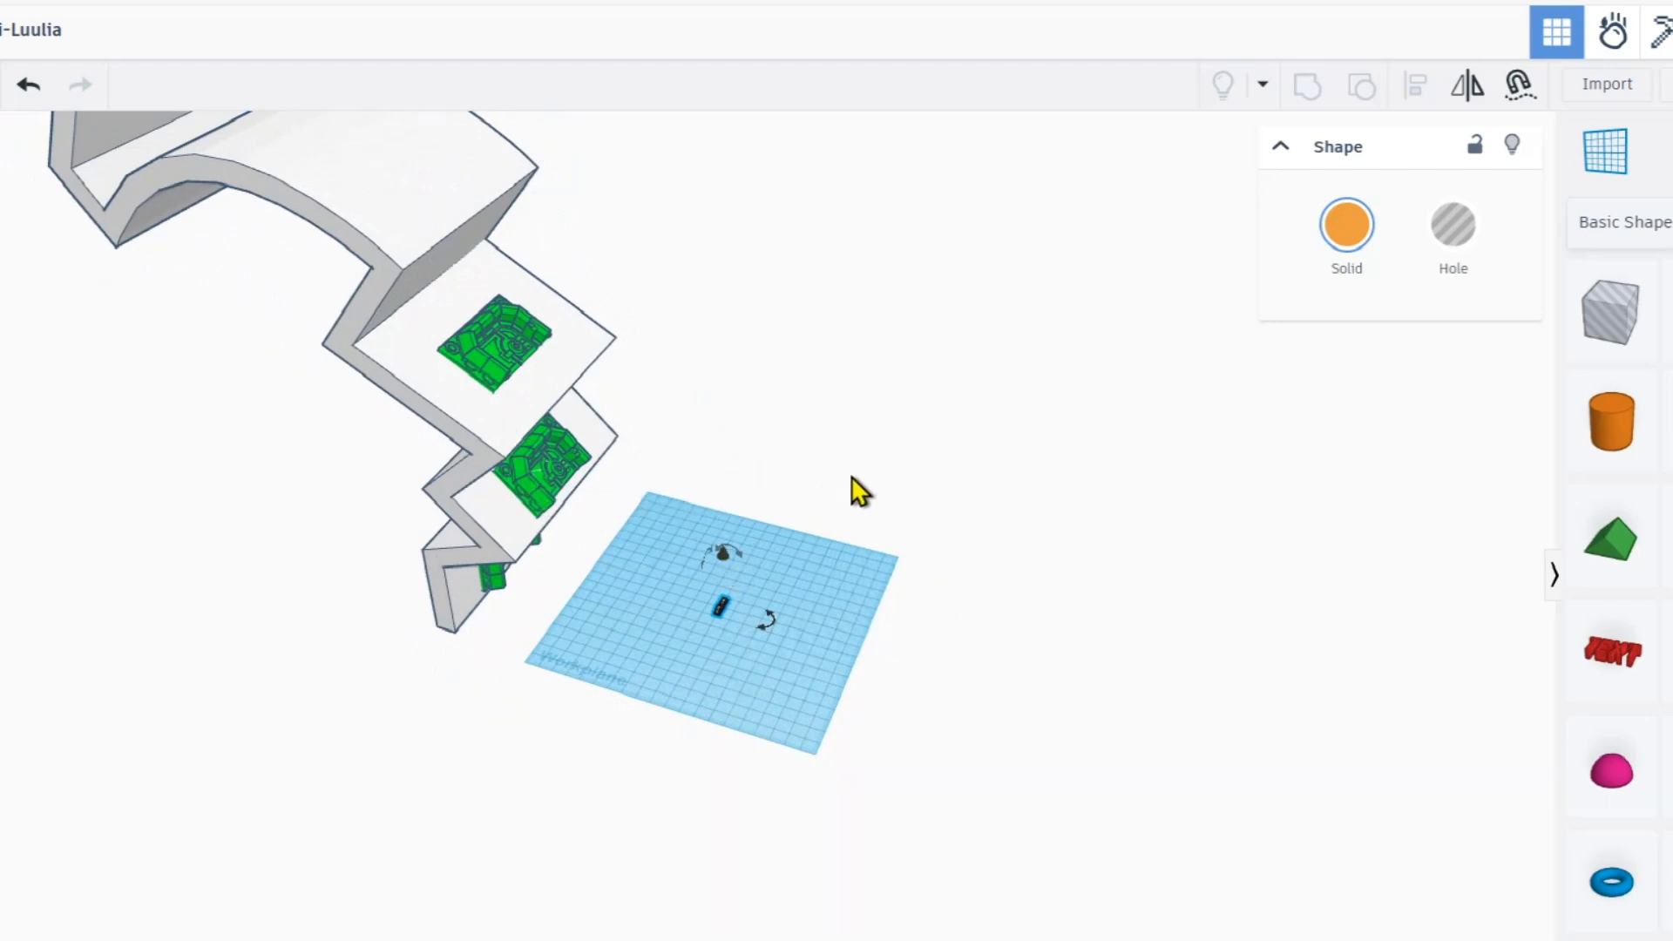
key("f")
key("Delete")
scroll(892, 458, "down", 6)
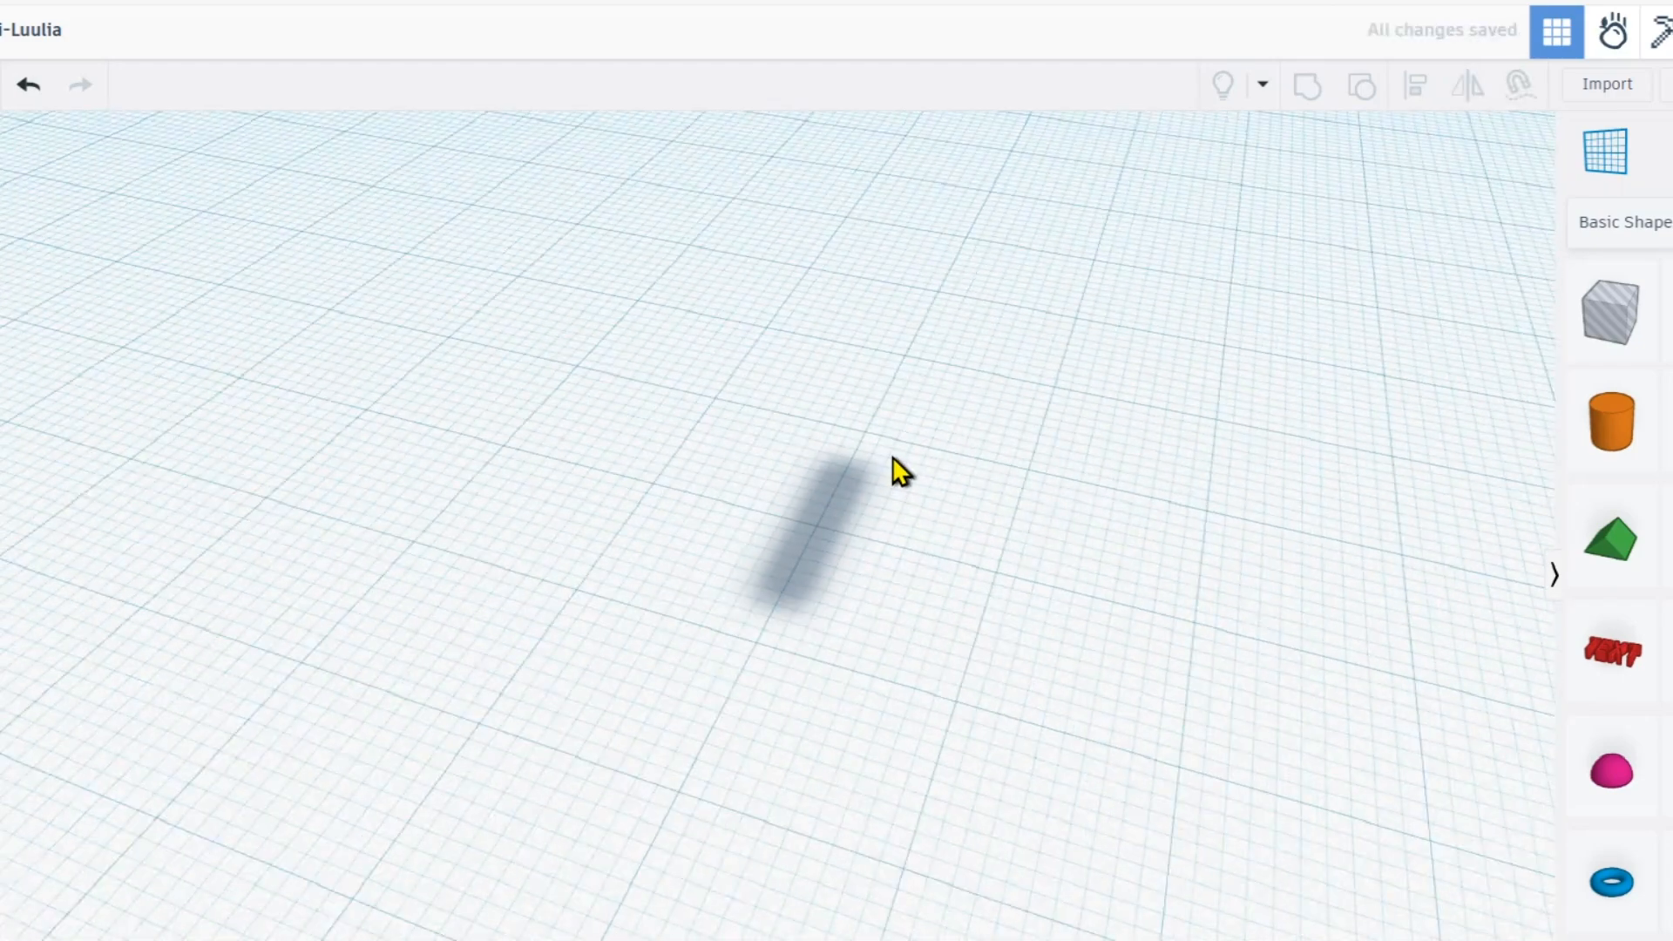
key("ctrl+z")
scroll(900, 458, "down", 6)
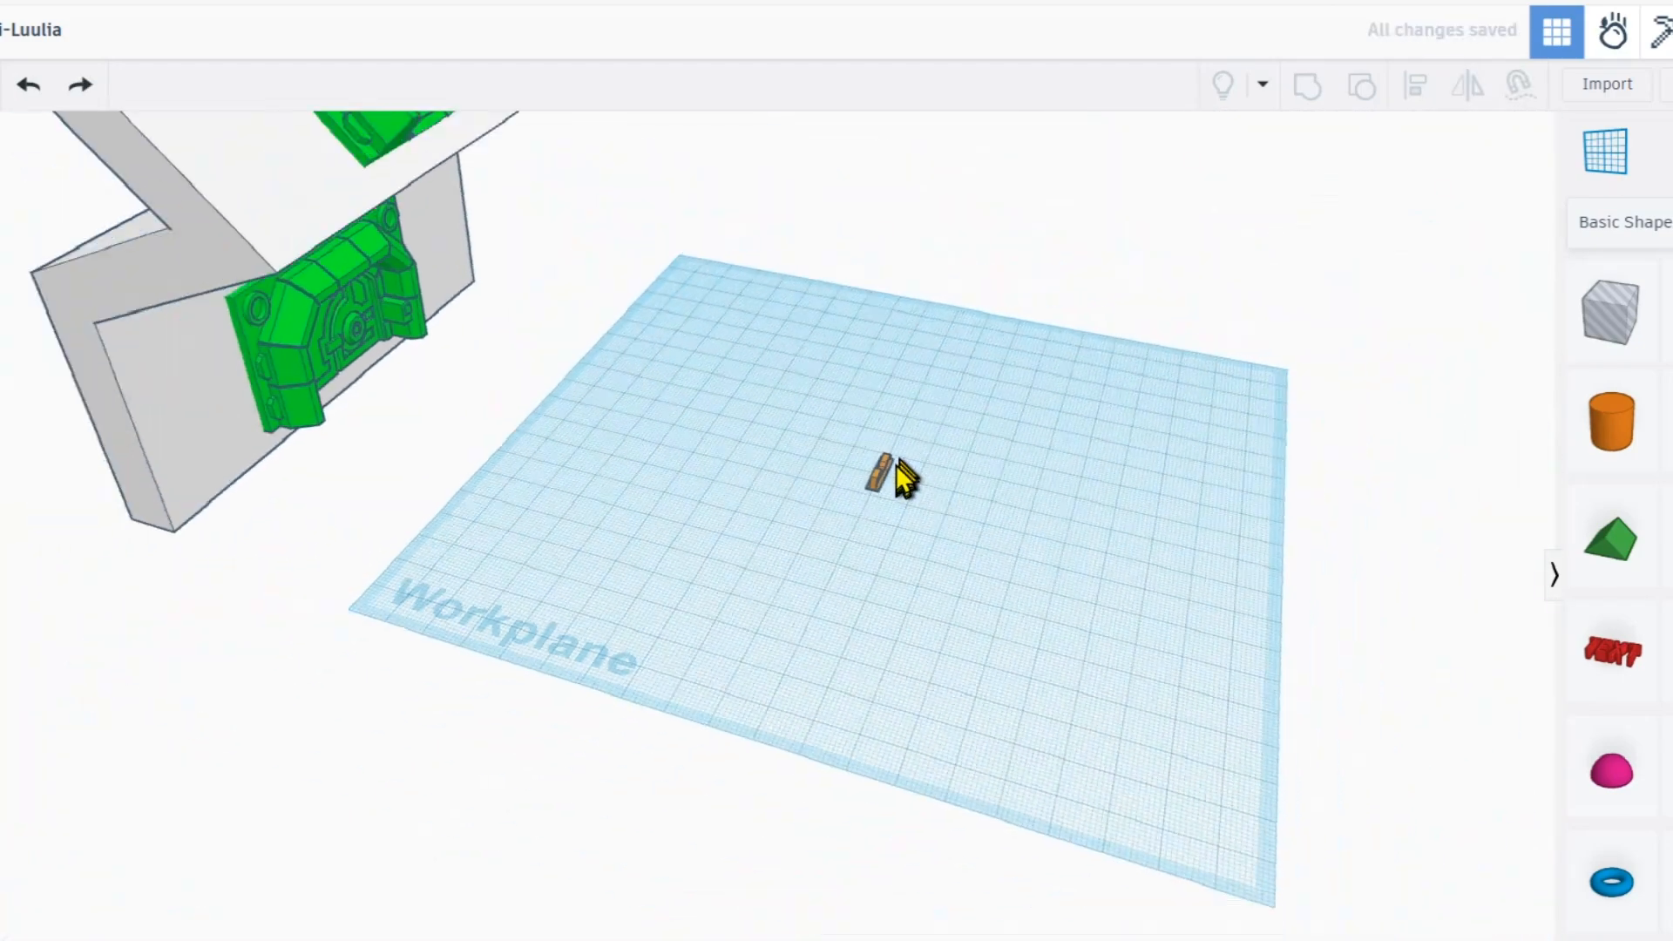
- Try to cruise the tiny imported model from the workplane onto the profile's flat uppermost face
middle_click_drag(925, 381, 944, 595)
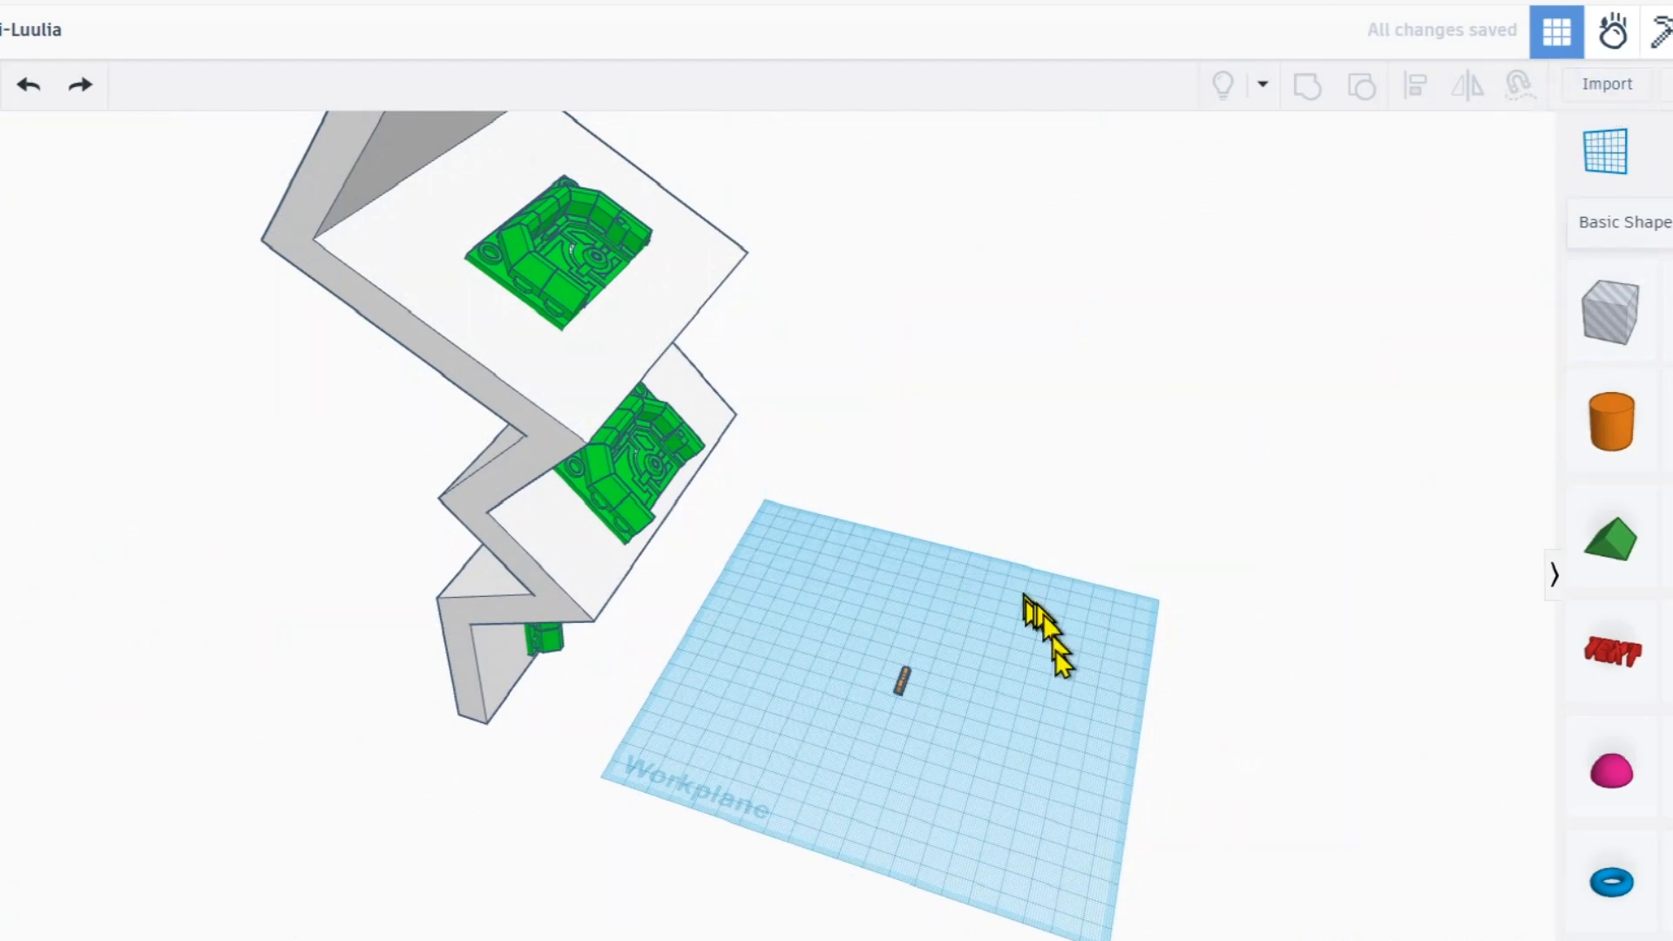
left_click_drag(861, 645, 862, 647)
scroll(990, 401, "down", 3)
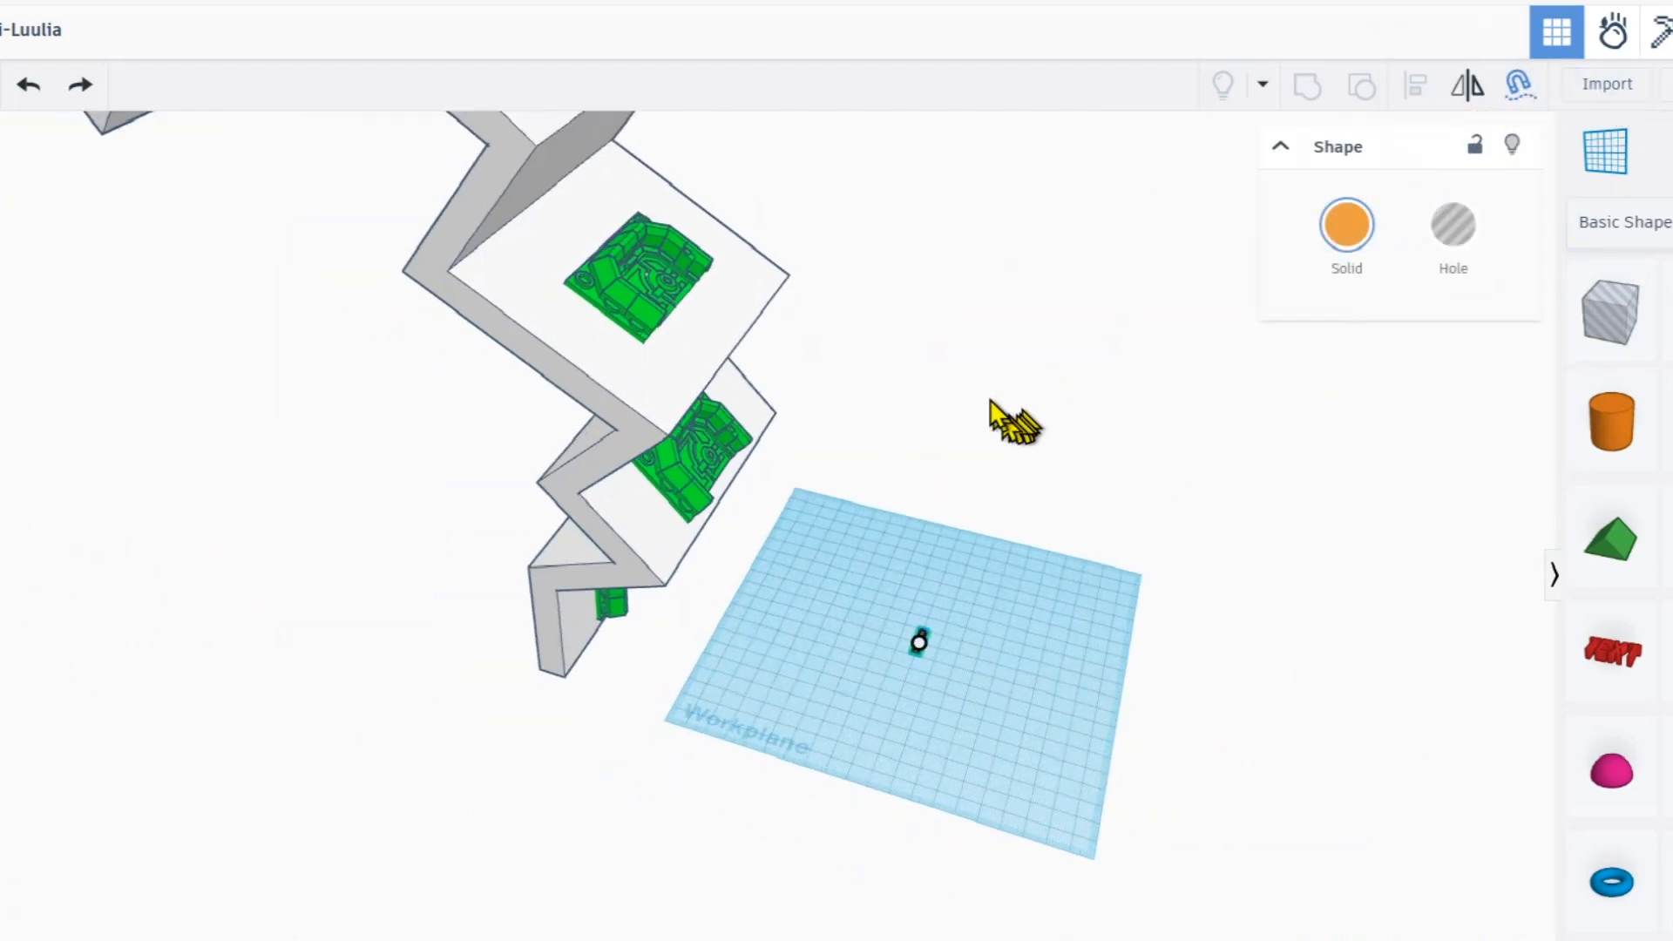
middle_click_drag(969, 385, 1153, 627)
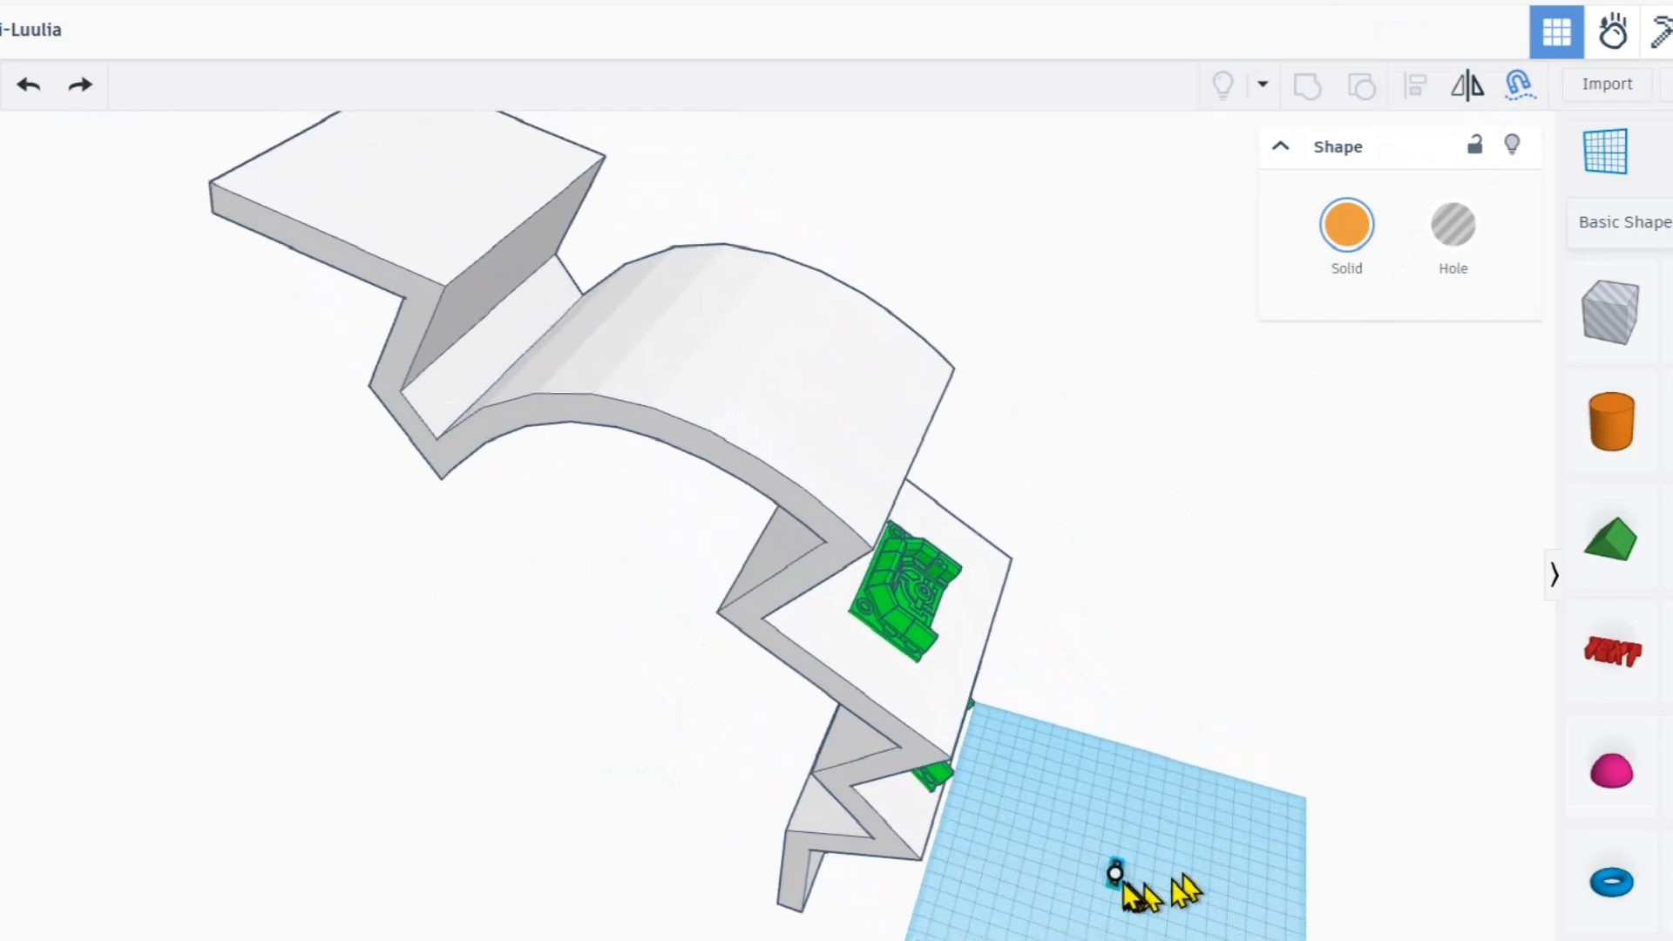
left_click_drag(1112, 871, 418, 179)
middle_click_drag(403, 213, 599, 346)
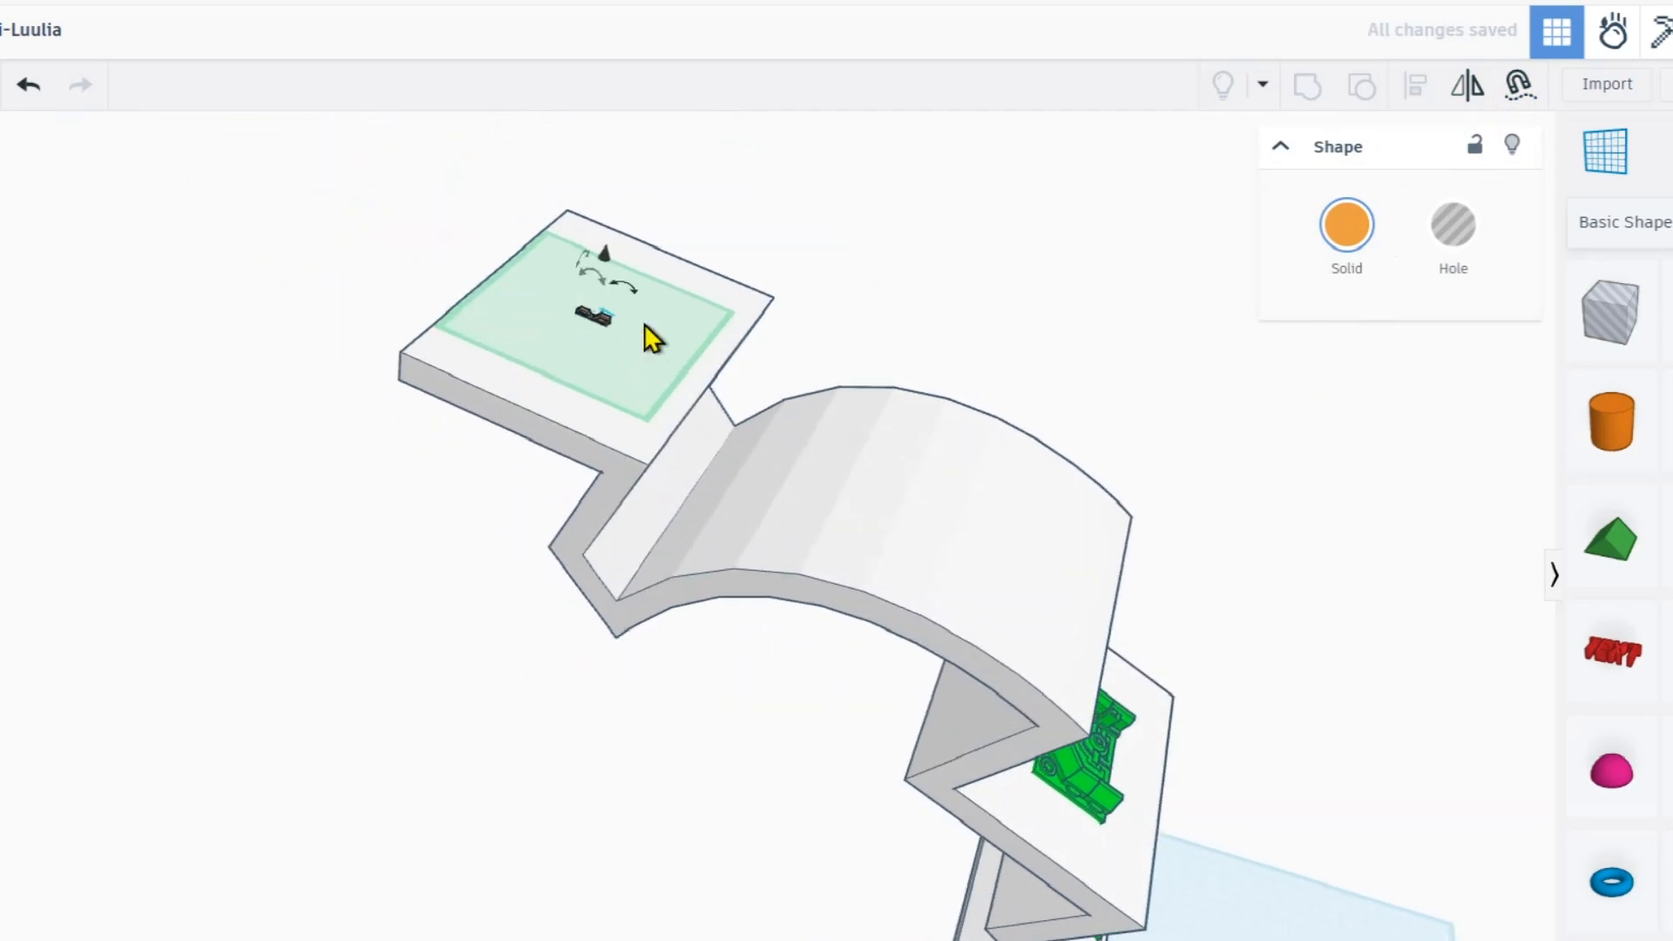
key("ctrl+z")
- Move the tiny imported model beyond the workplane's edge, into the empty space away from the zigzag profile
middle_click_drag(930, 473, 642, 344)
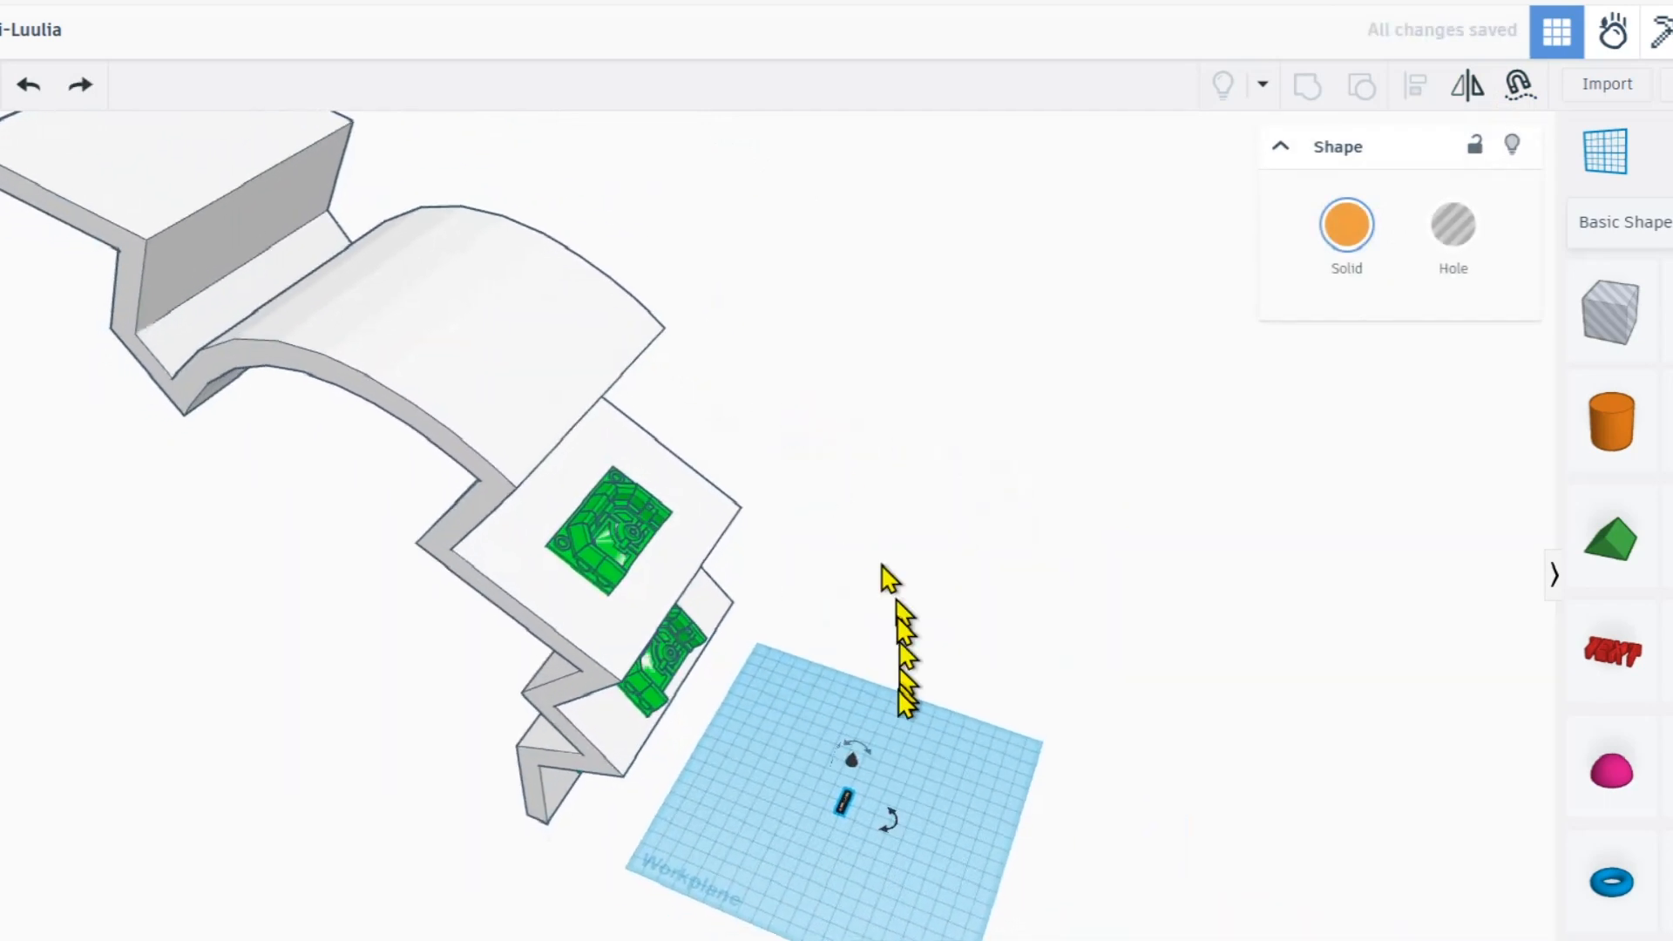
scroll(862, 806, "up", 5)
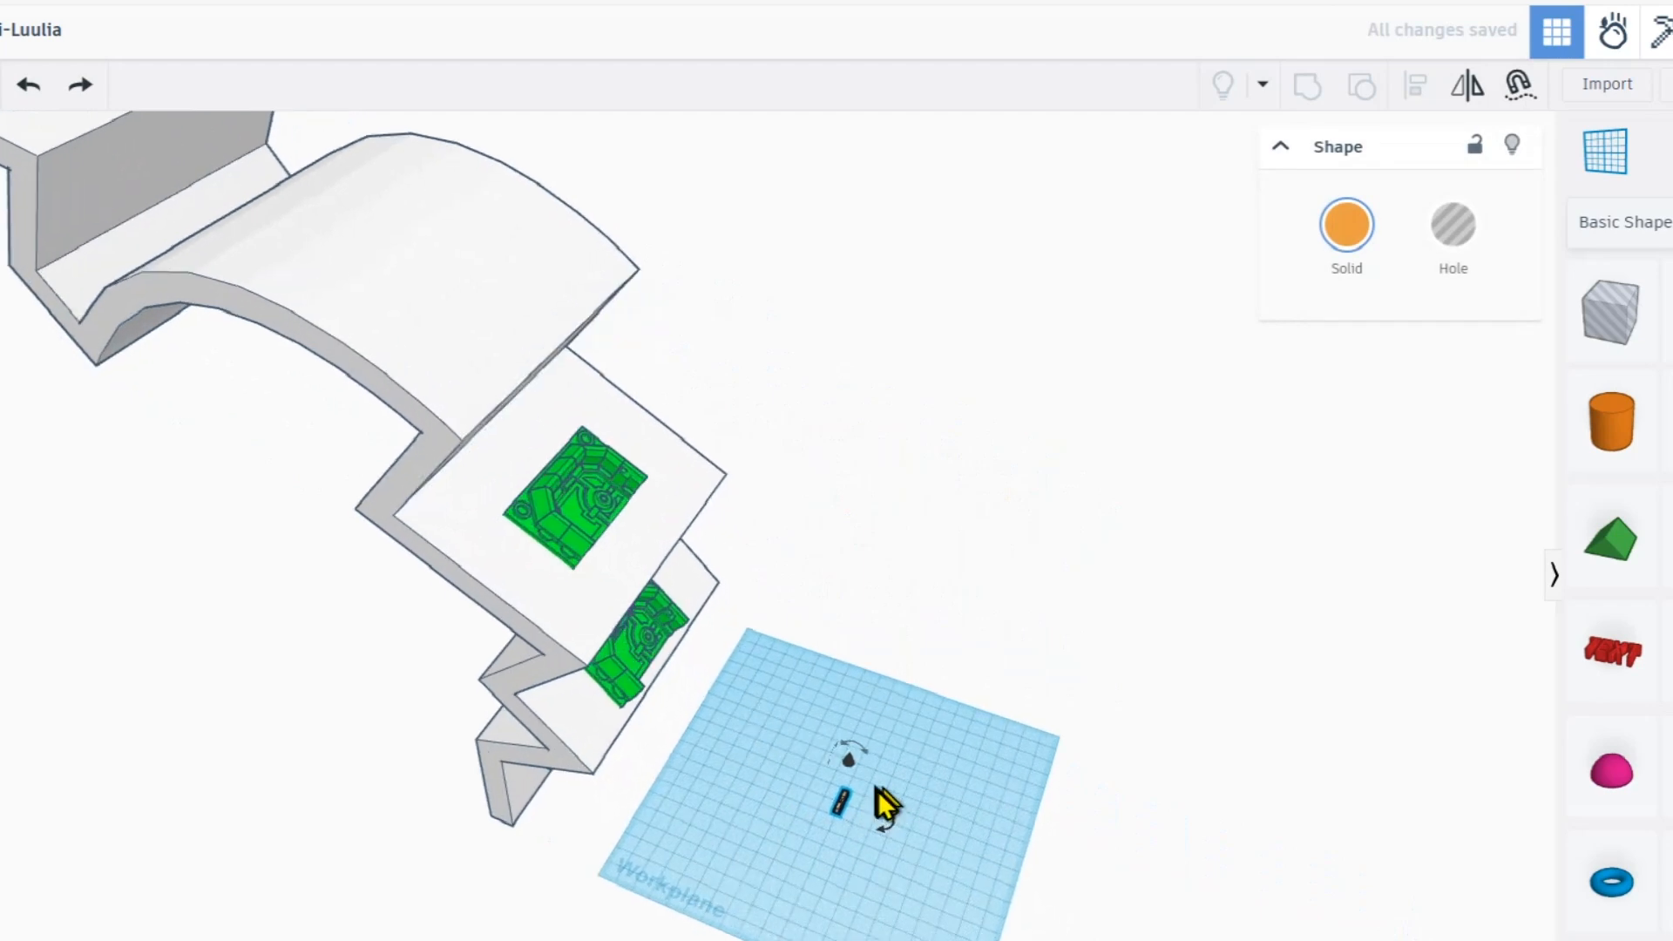
left_click_drag(864, 711, 862, 722)
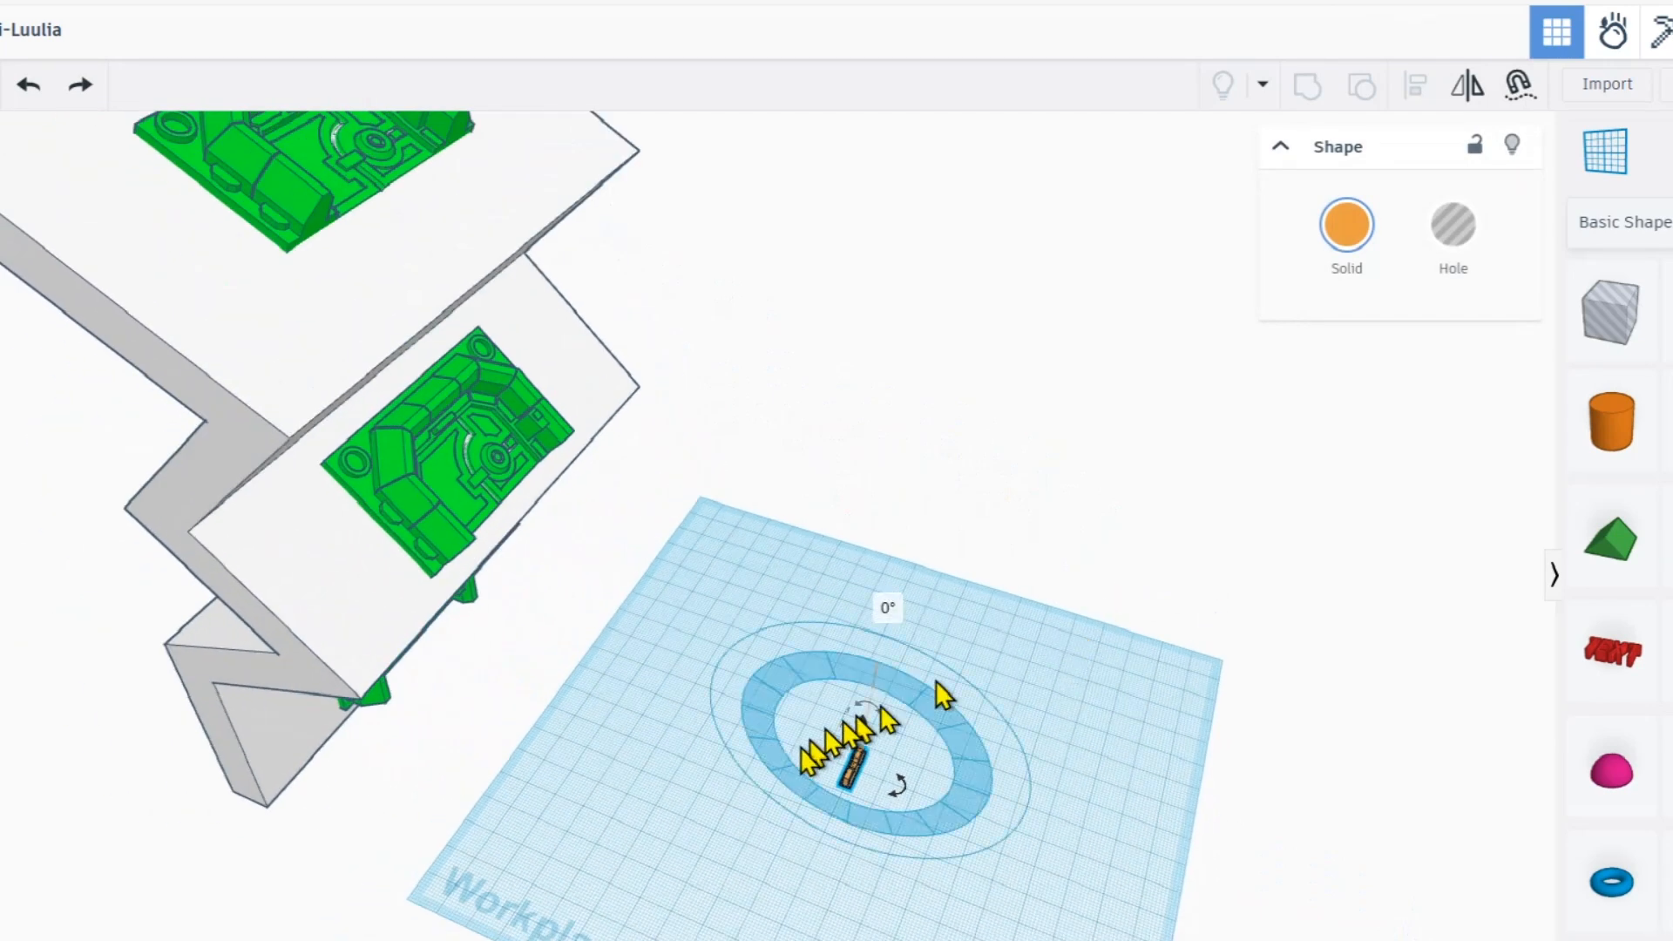
left_click_drag(851, 784, 1120, 152)
right_click_drag(1038, 354, 762, 527)
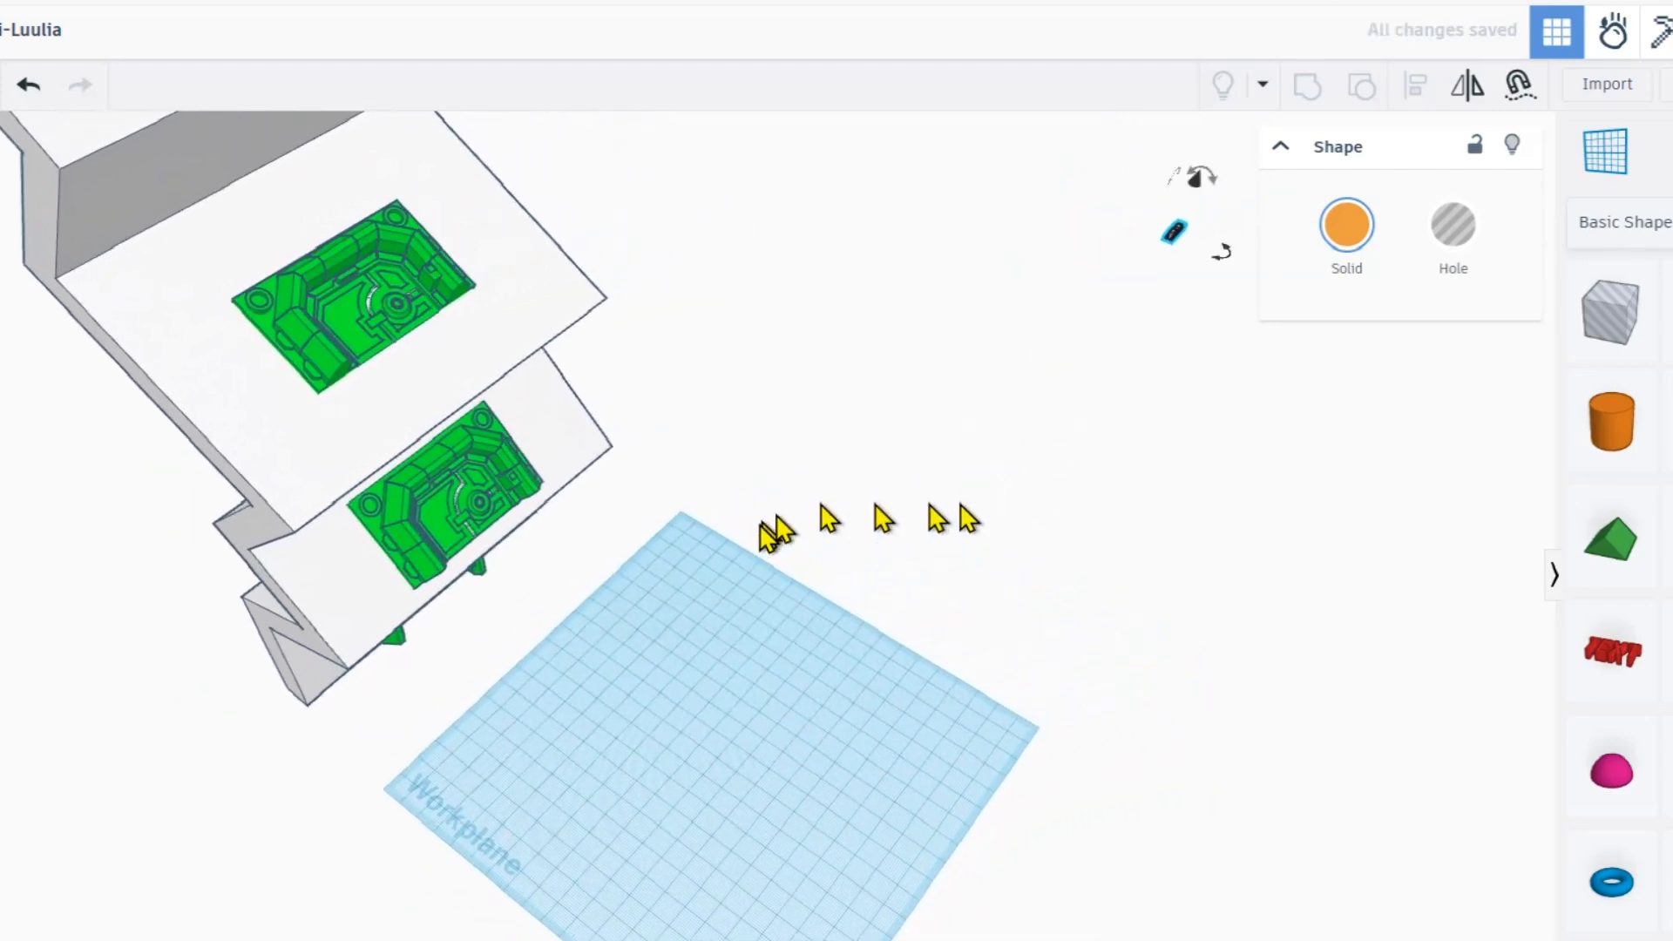
right_click_drag(865, 488, 933, 419)
mouse_move(1314, 553)
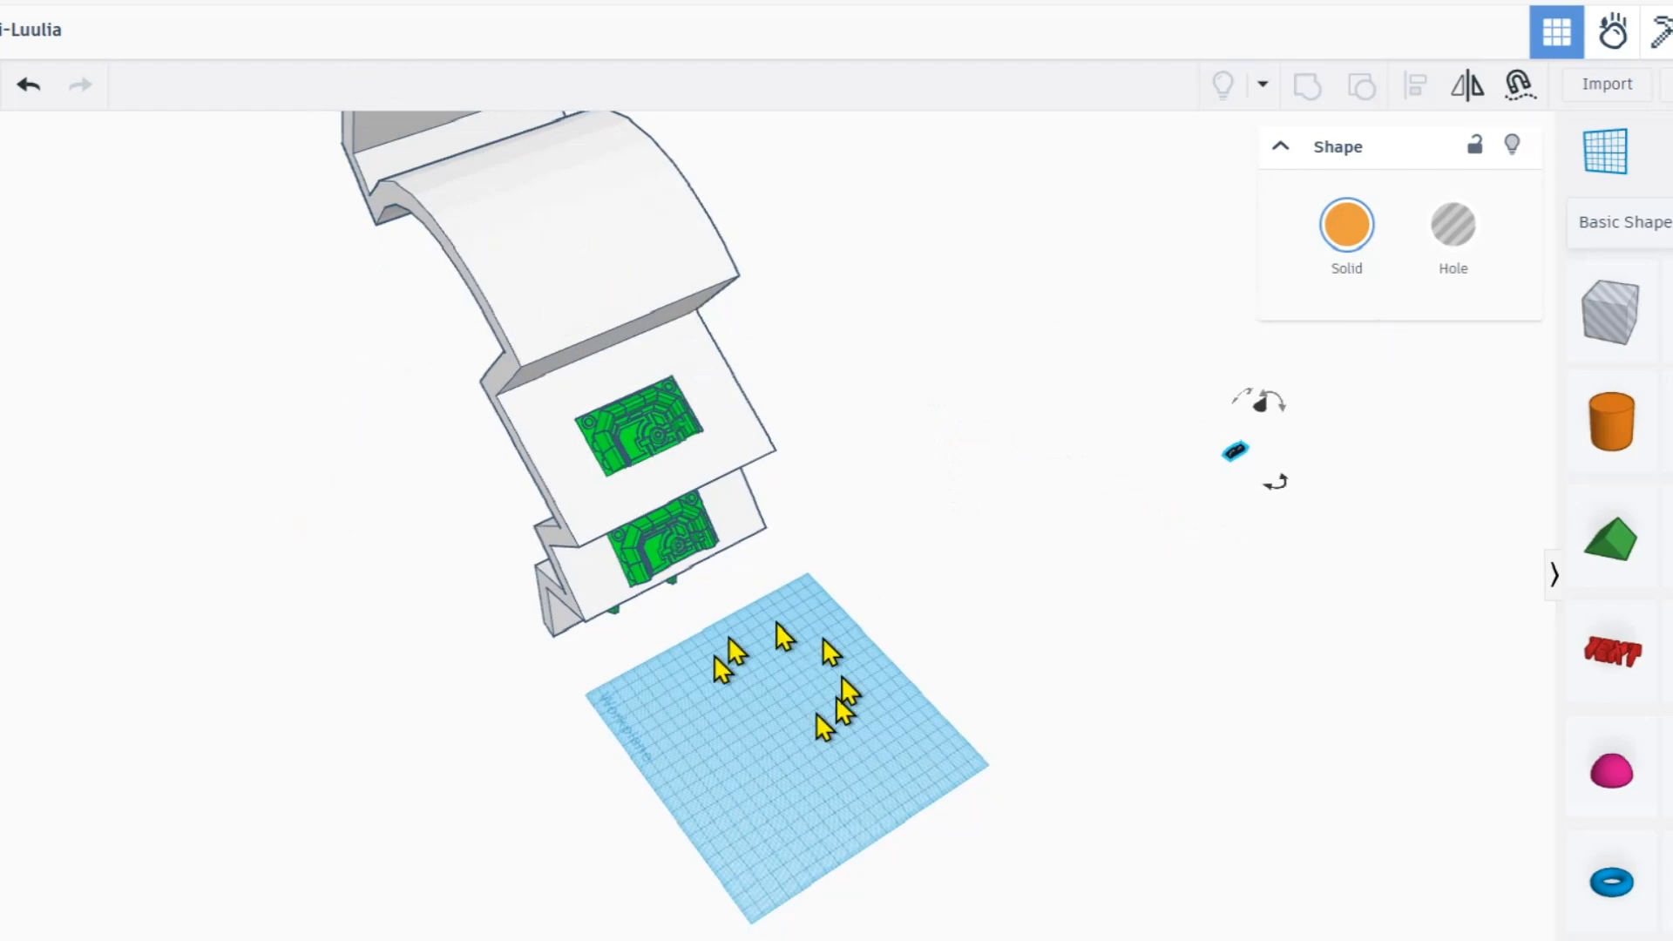
right_click_drag(802, 788, 740, 522)
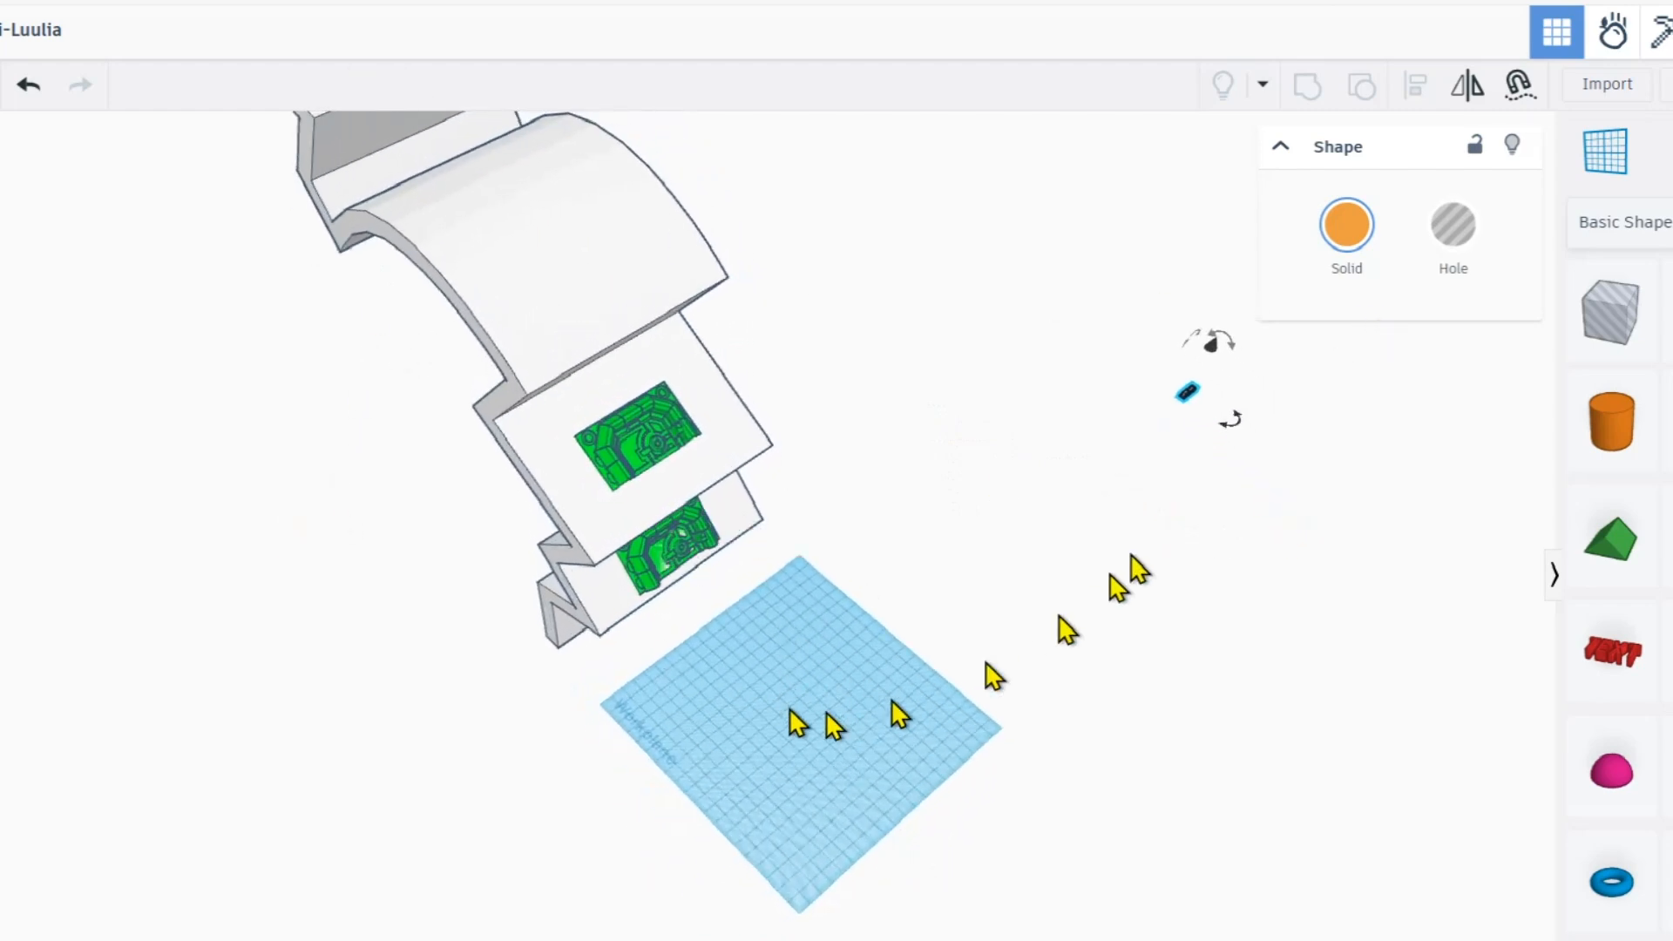
- Place a 20 mm solid box on the workplane as a cruising target for the tiny model
left_click(880, 736)
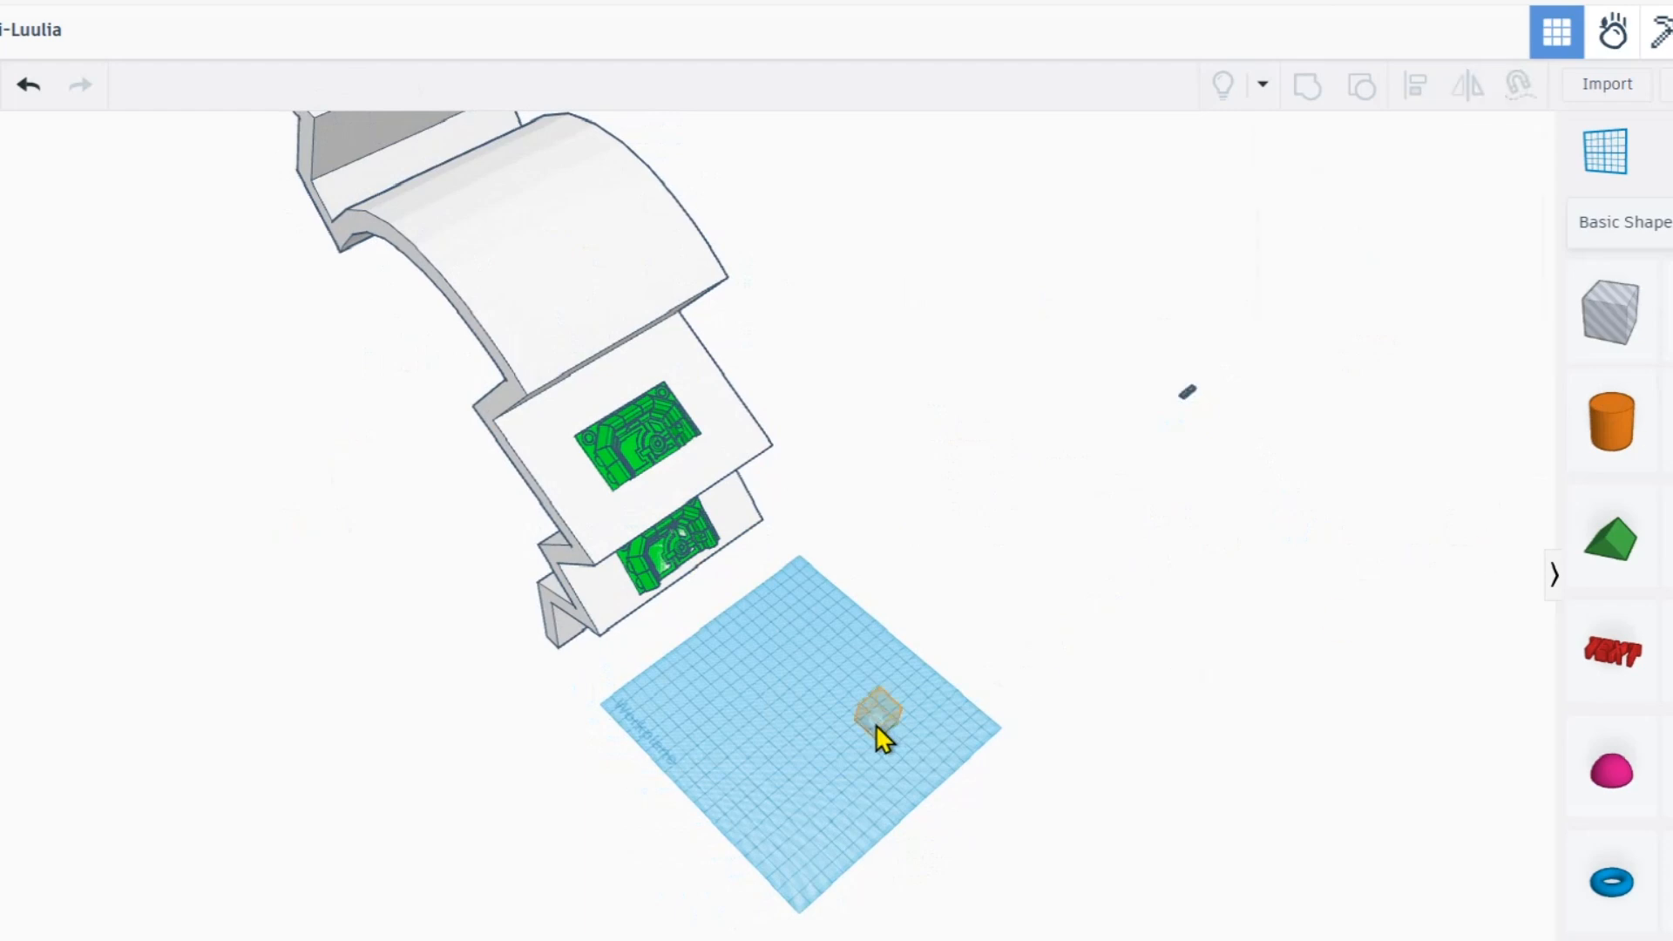
left_click(779, 735)
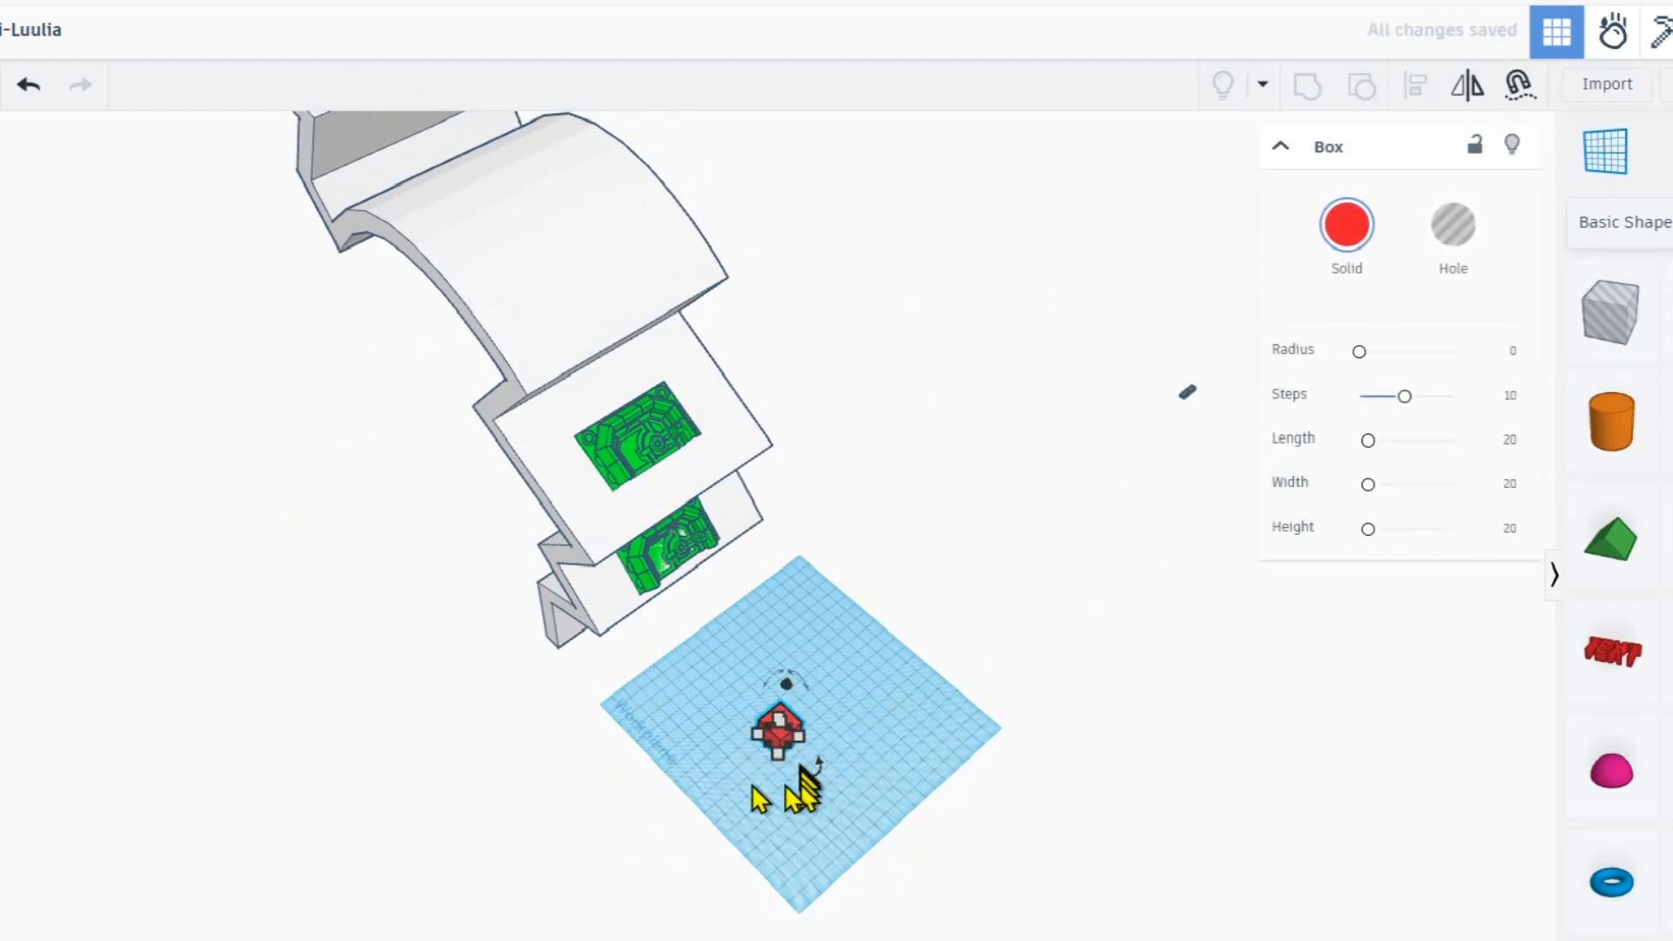
scroll(798, 731, "up", 3)
right_click_drag(808, 728, 710, 534)
- Cruise the tiny imported model back from the empty space onto the top face of the red box
left_click(1169, 281)
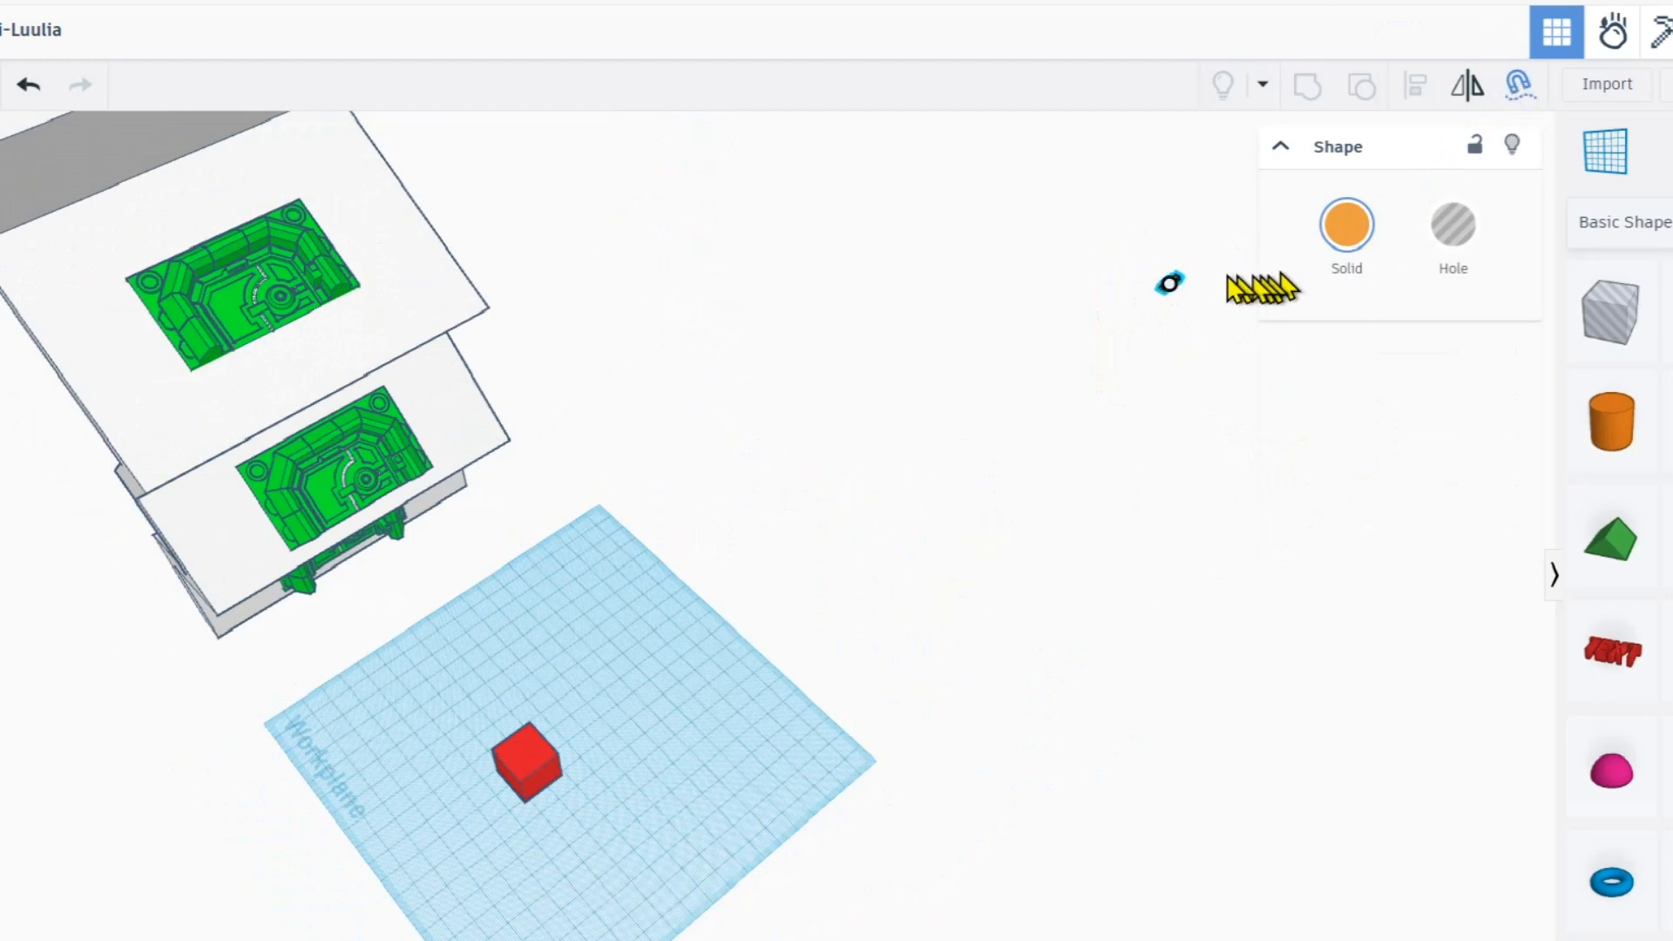
left_click_drag(1169, 286, 575, 836)
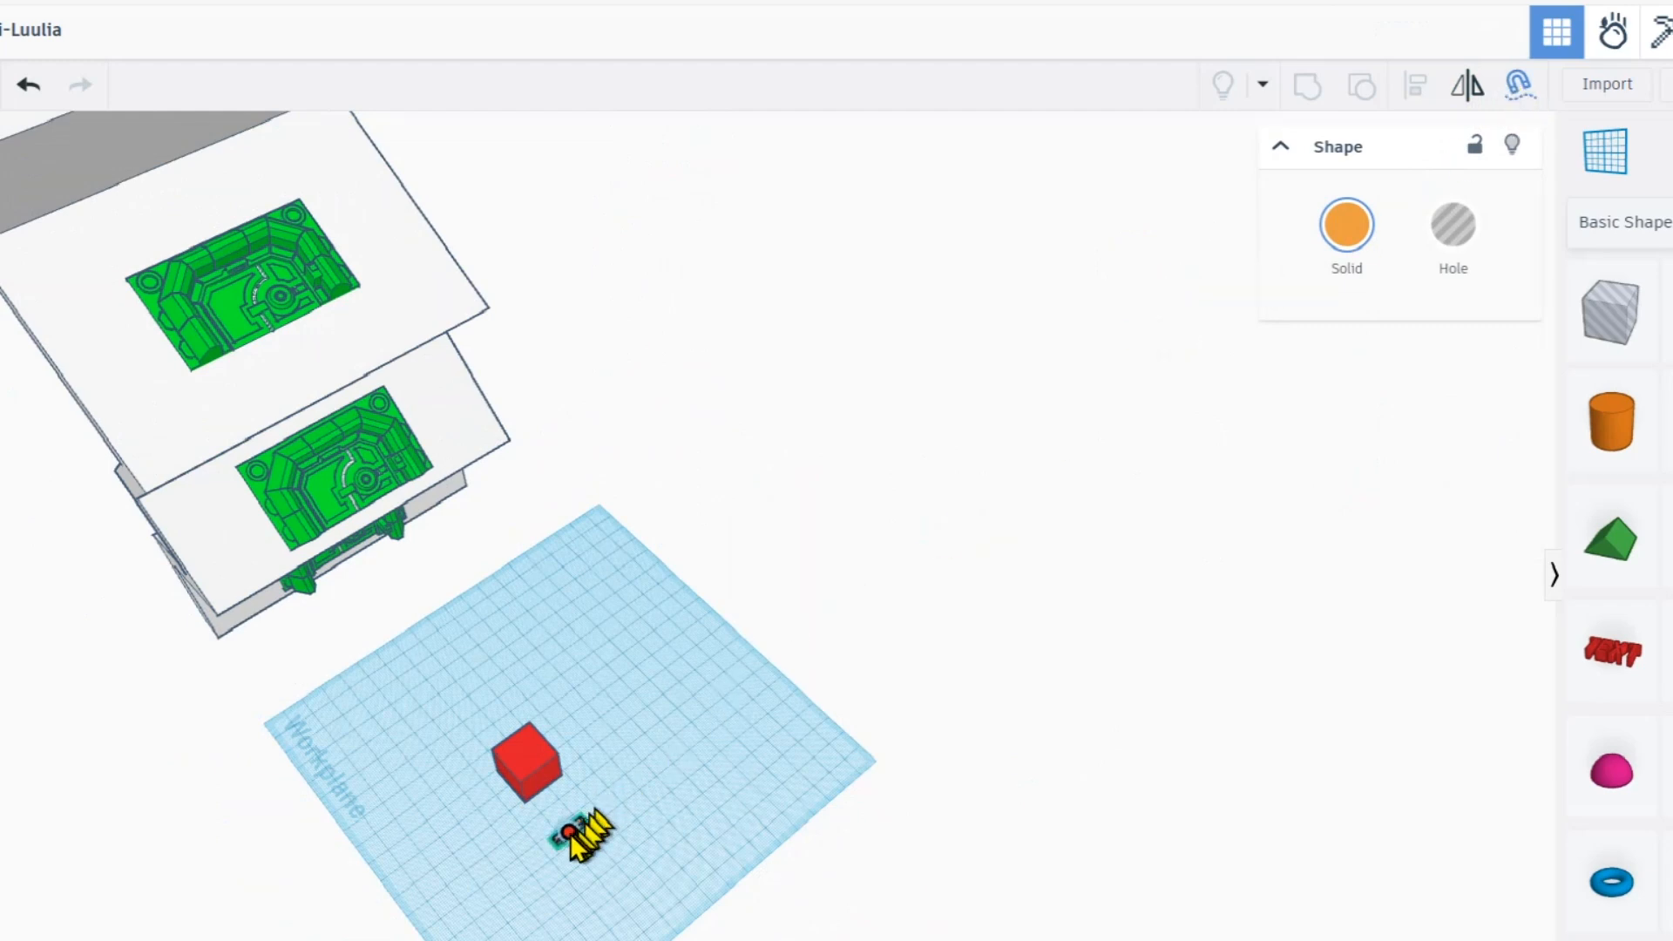
scroll(549, 771, "up", 3)
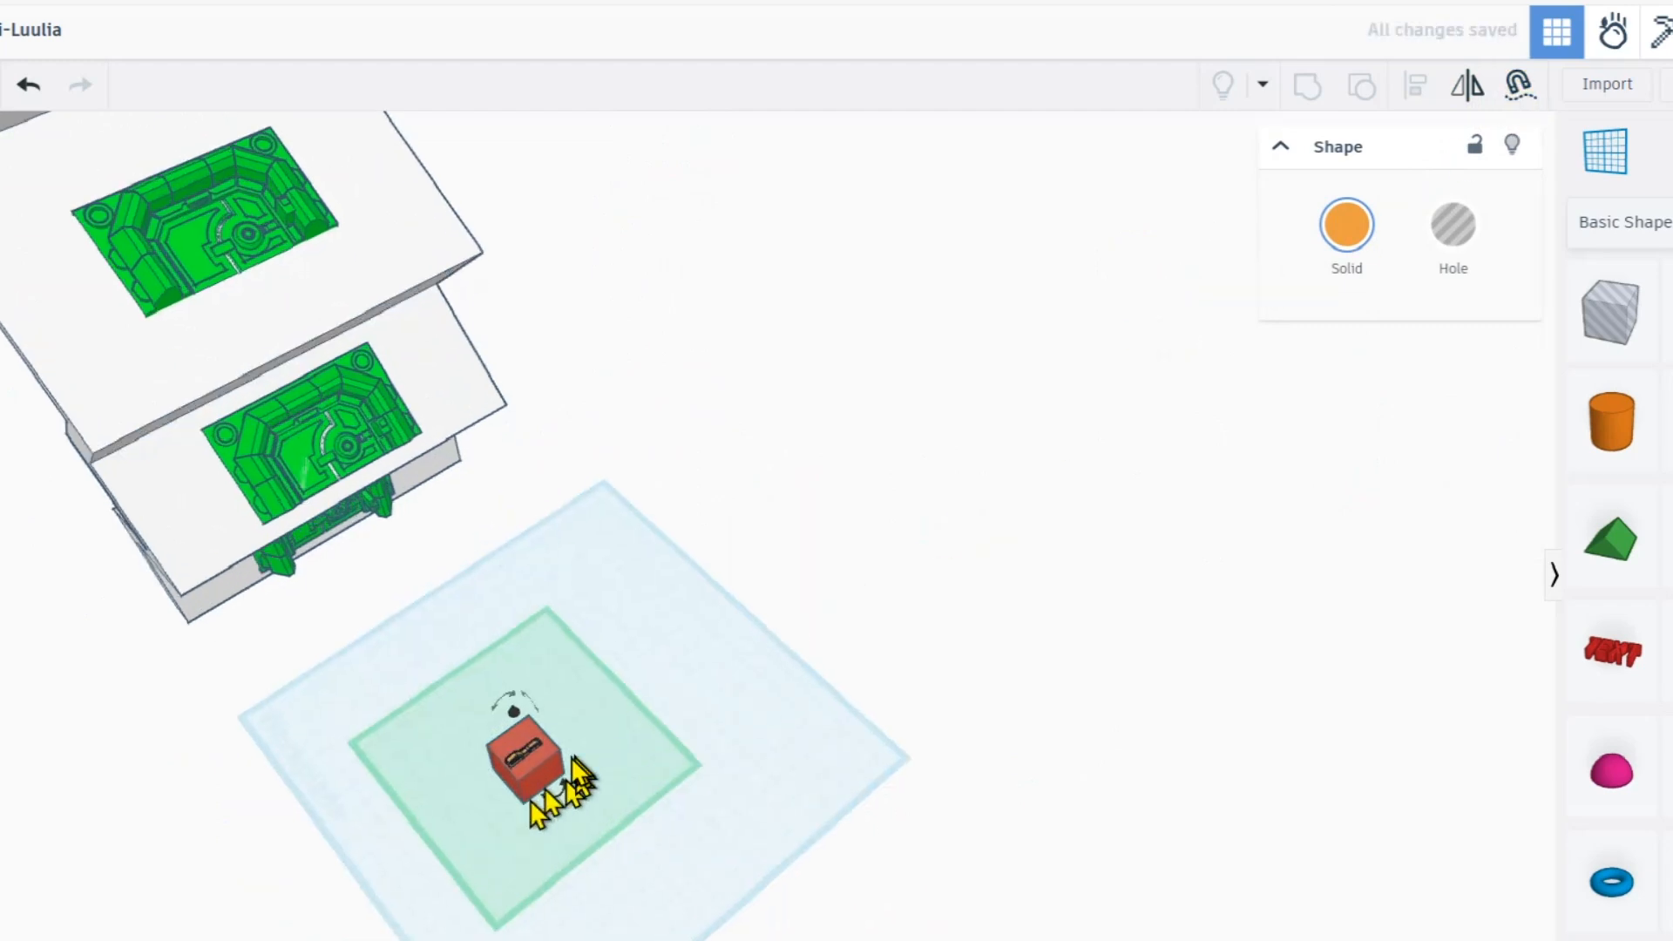
scroll(652, 845, "up", 5)
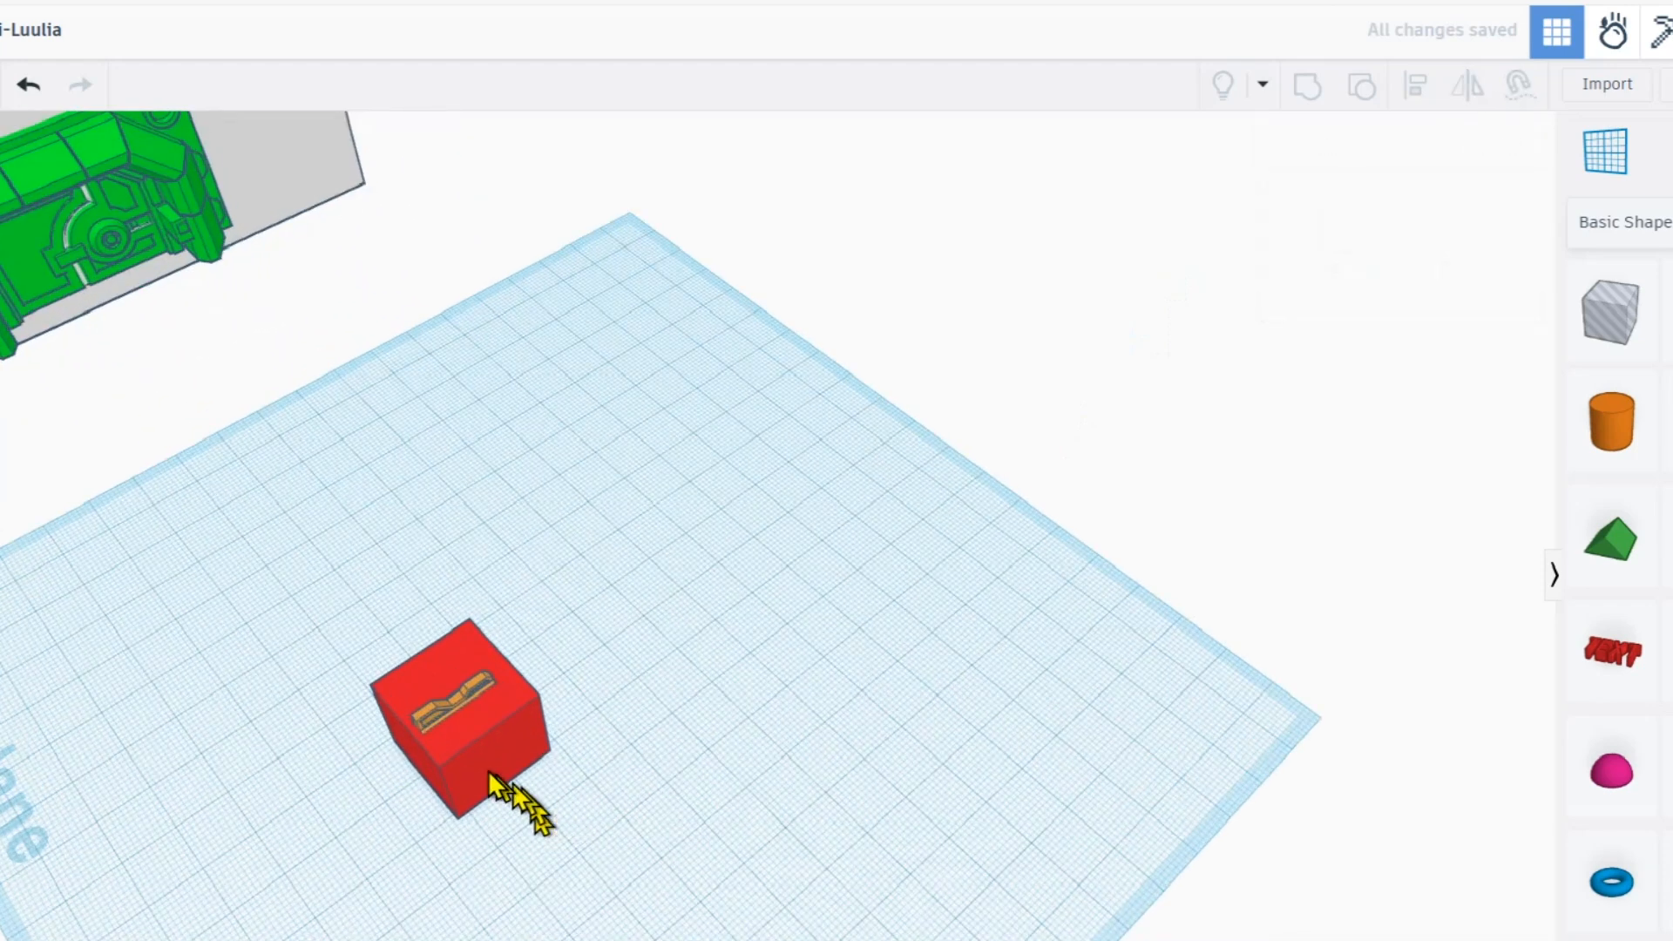
- Delete the red helper box and select the tiny model that was resting on it
left_click(488, 770)
key("Delete")
left_click(432, 727)
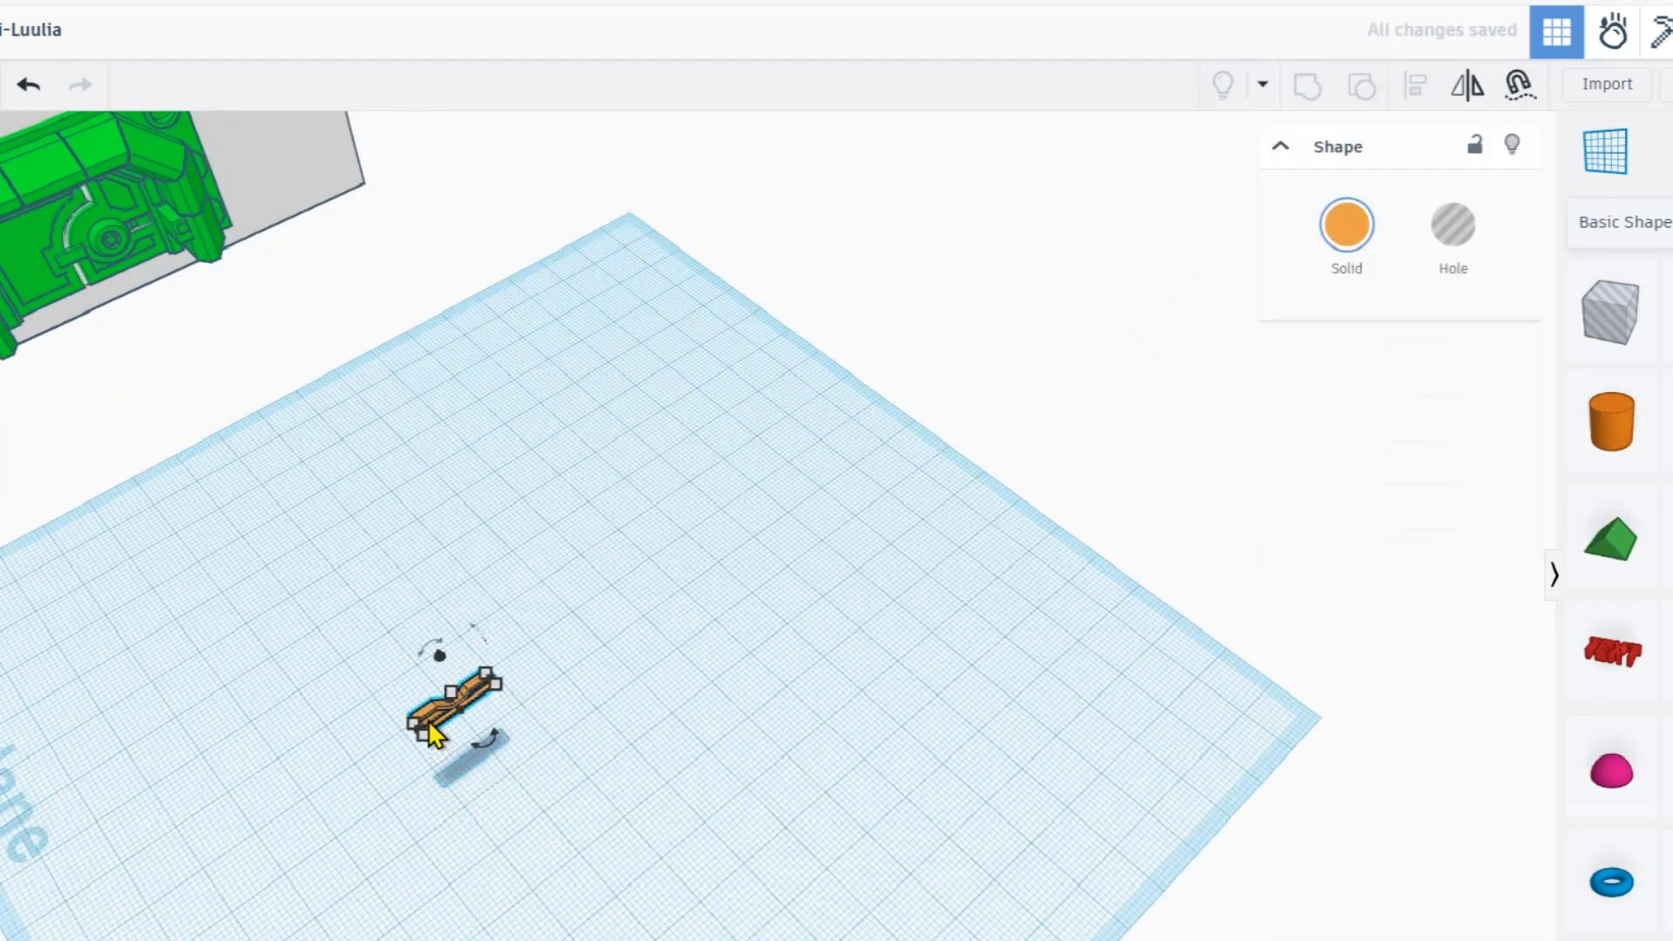
right_click_drag(444, 763, 799, 586)
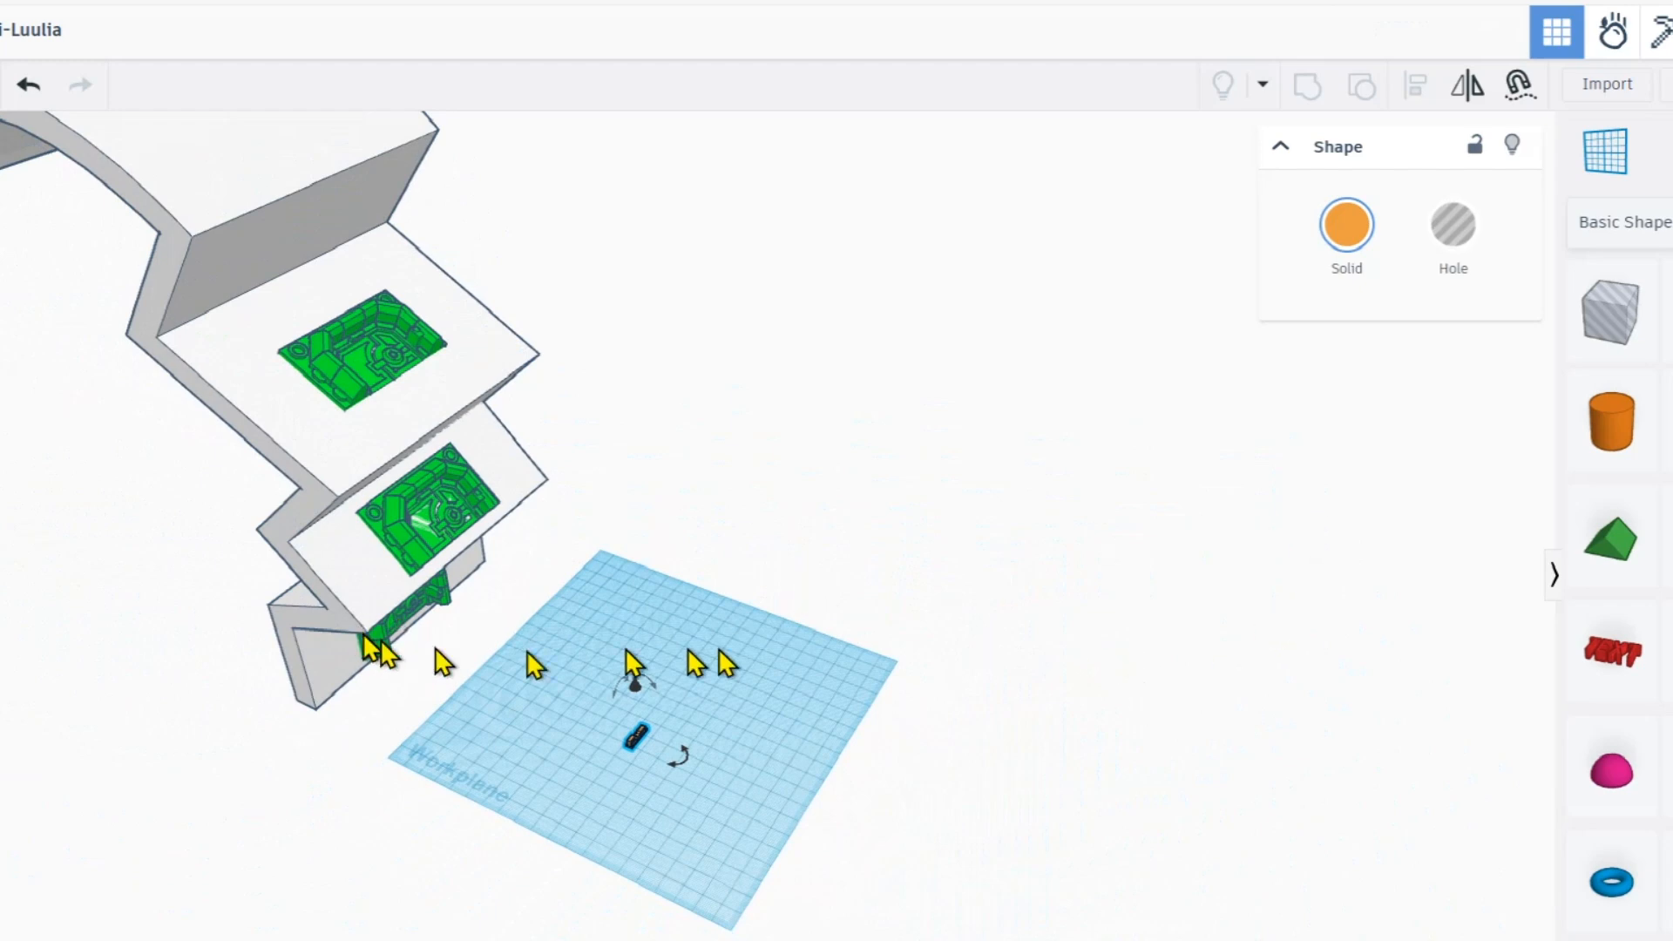
right_click_drag(431, 771, 541, 599)
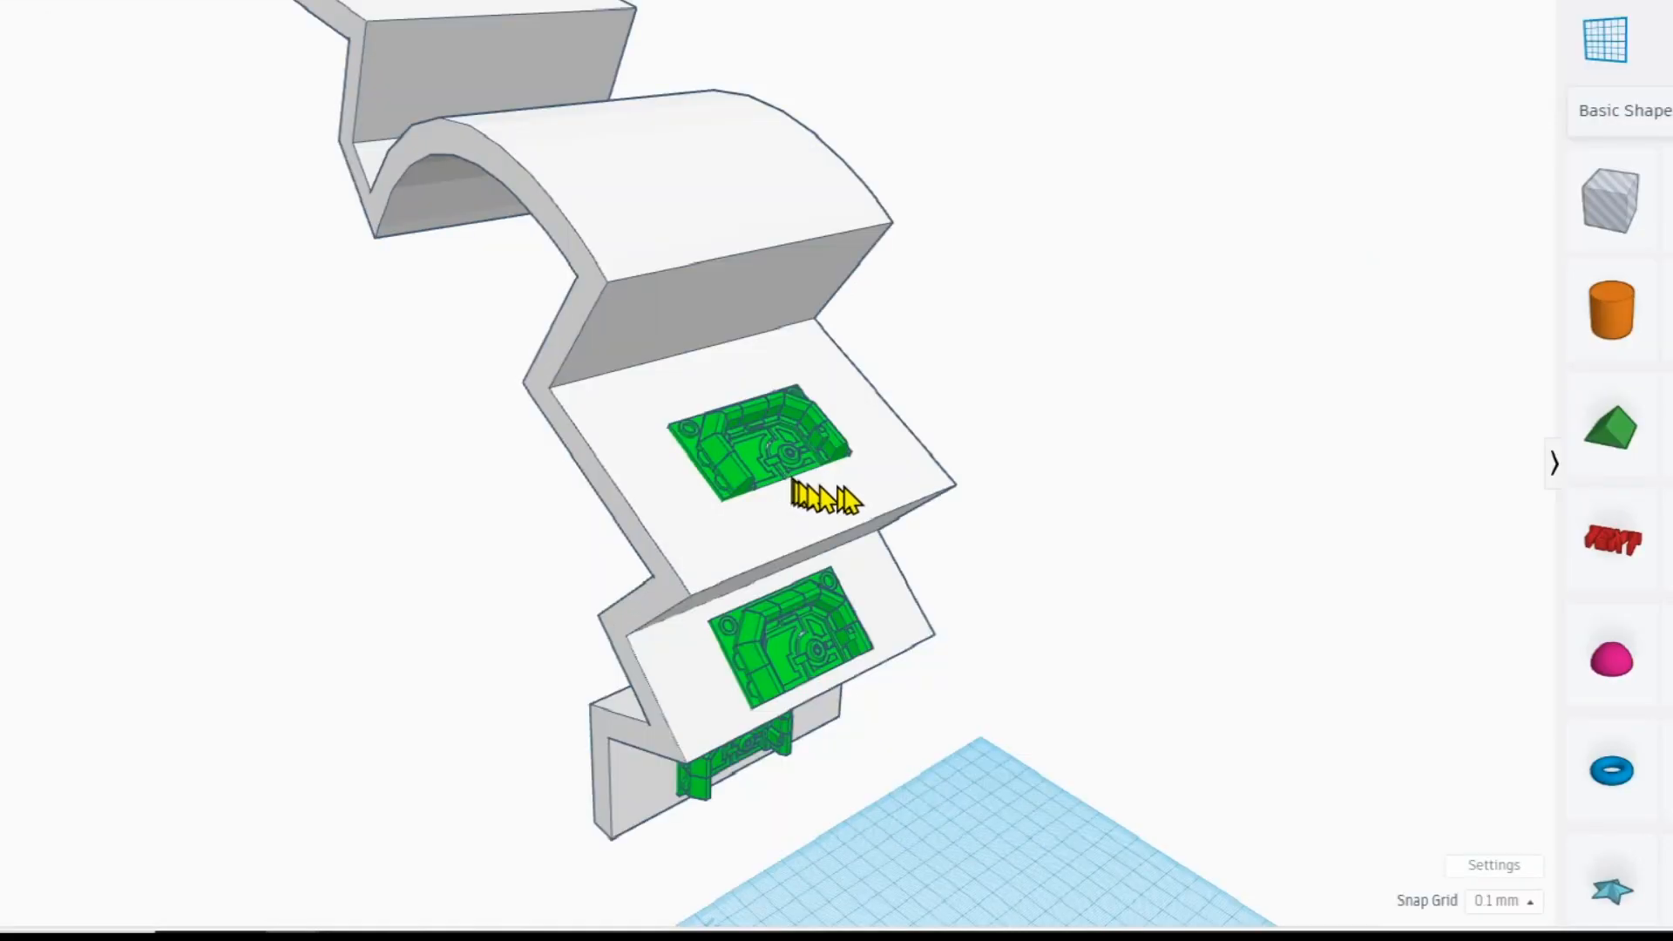
- Cruise the white detailed panel model from the workplane onto the sloping side of the profile's arched surface
right_click_drag(814, 486, 802, 381)
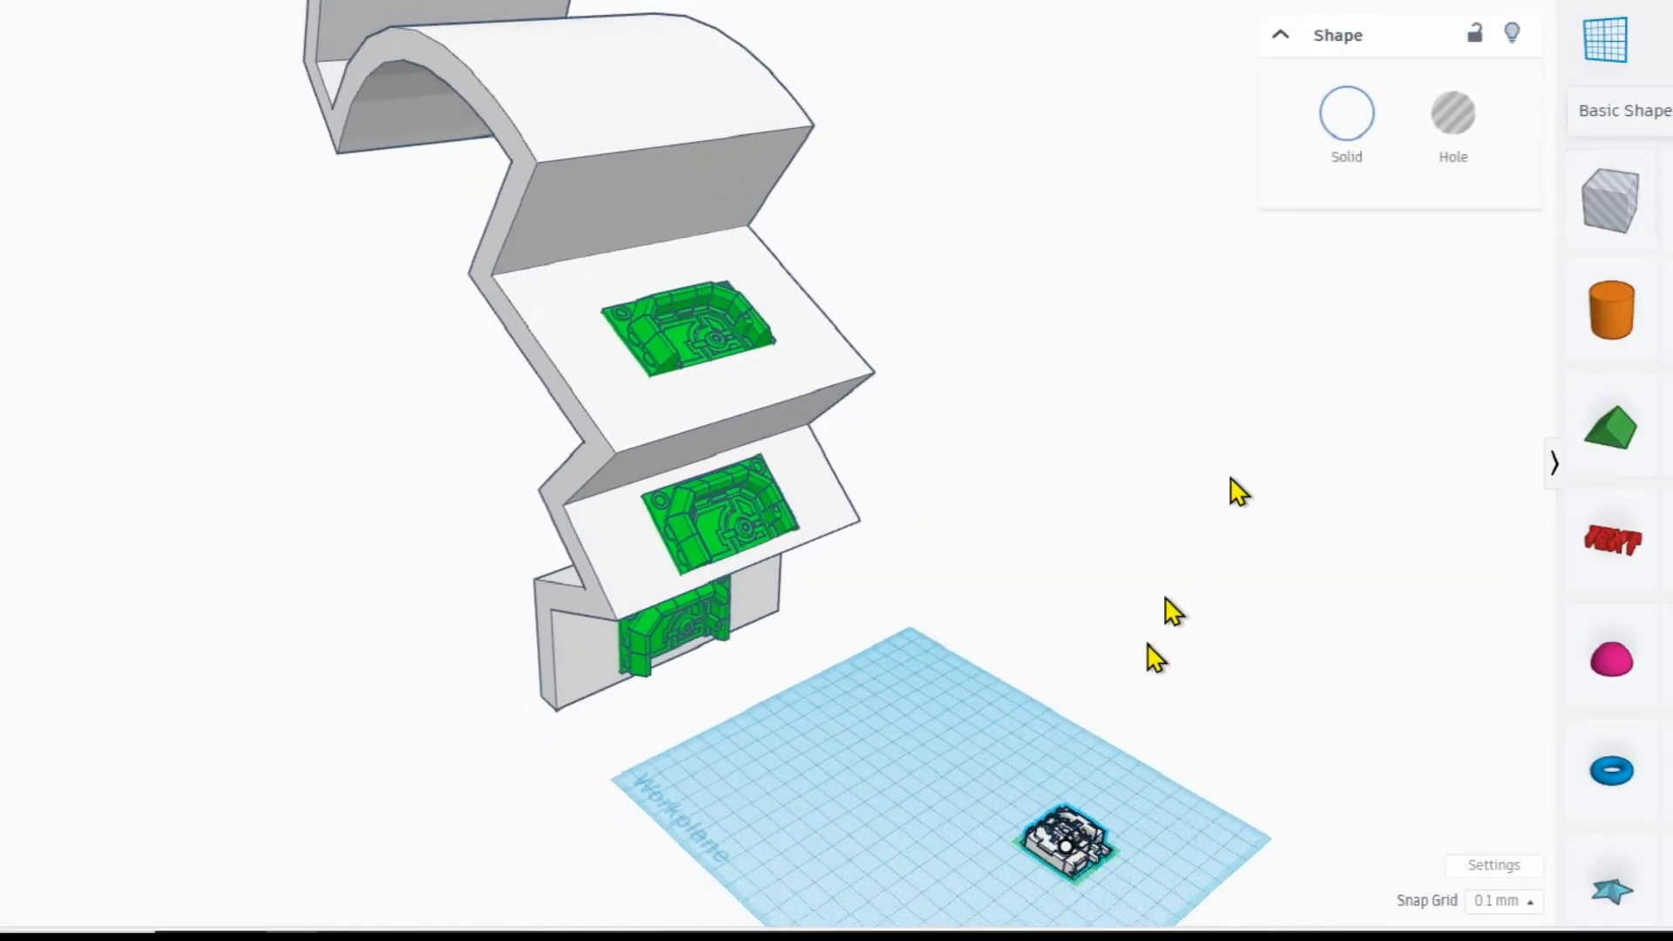
left_click_drag(1019, 819, 610, 109)
right_click_drag(679, 204, 906, 261)
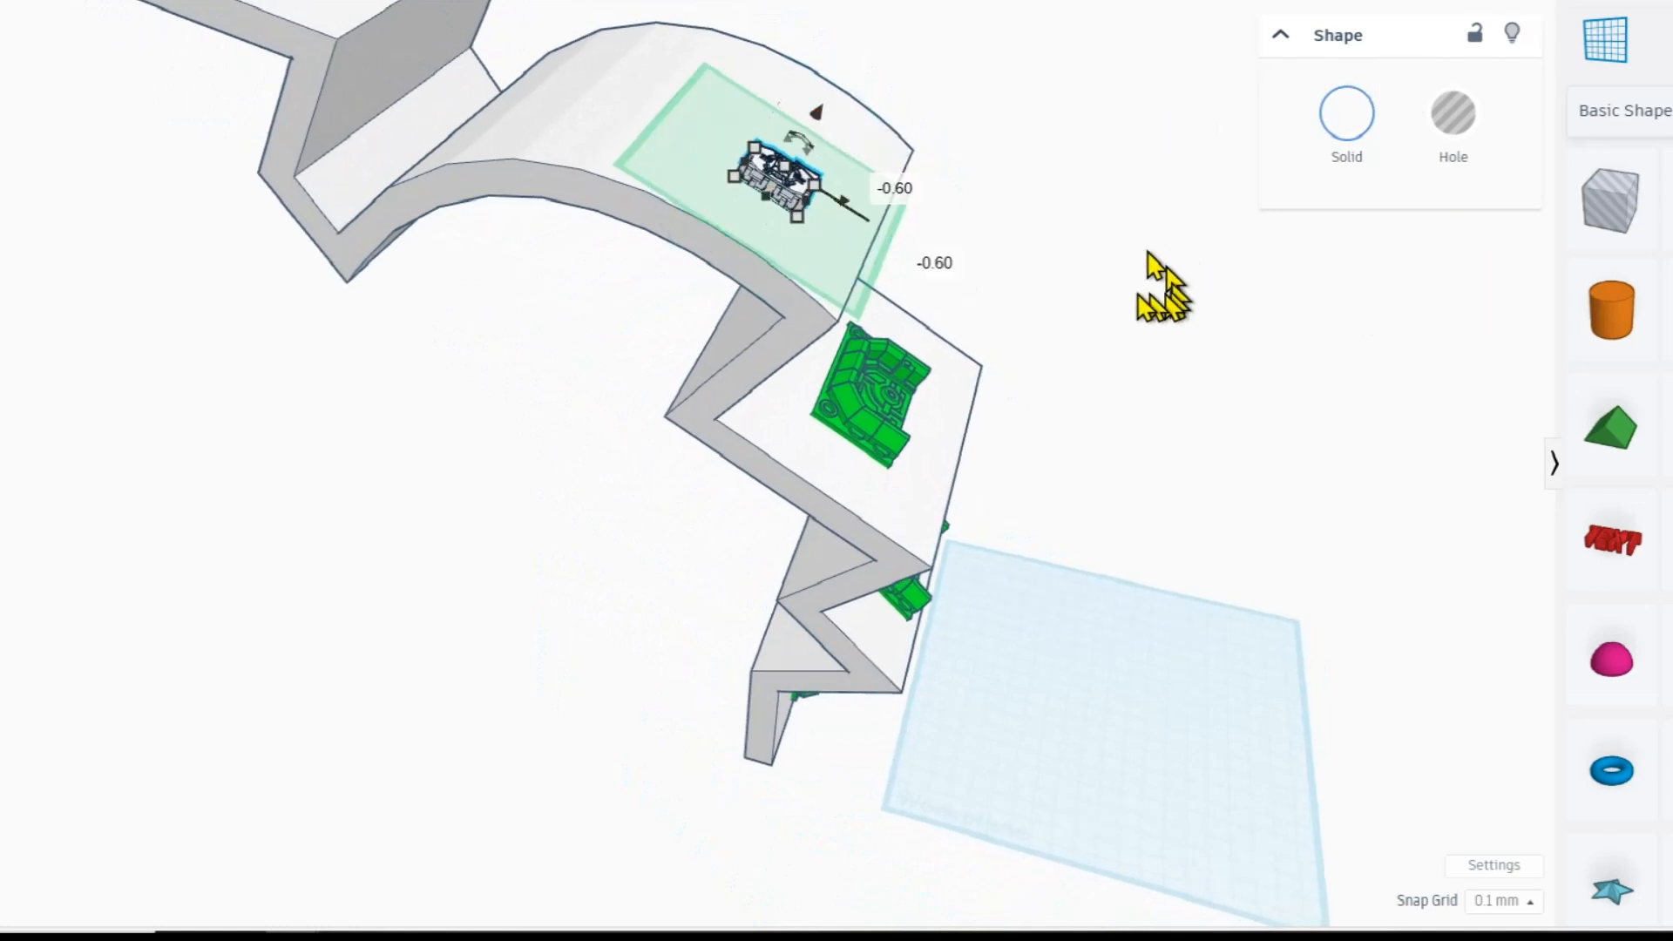
middle_click_drag(1161, 284, 1299, 453)
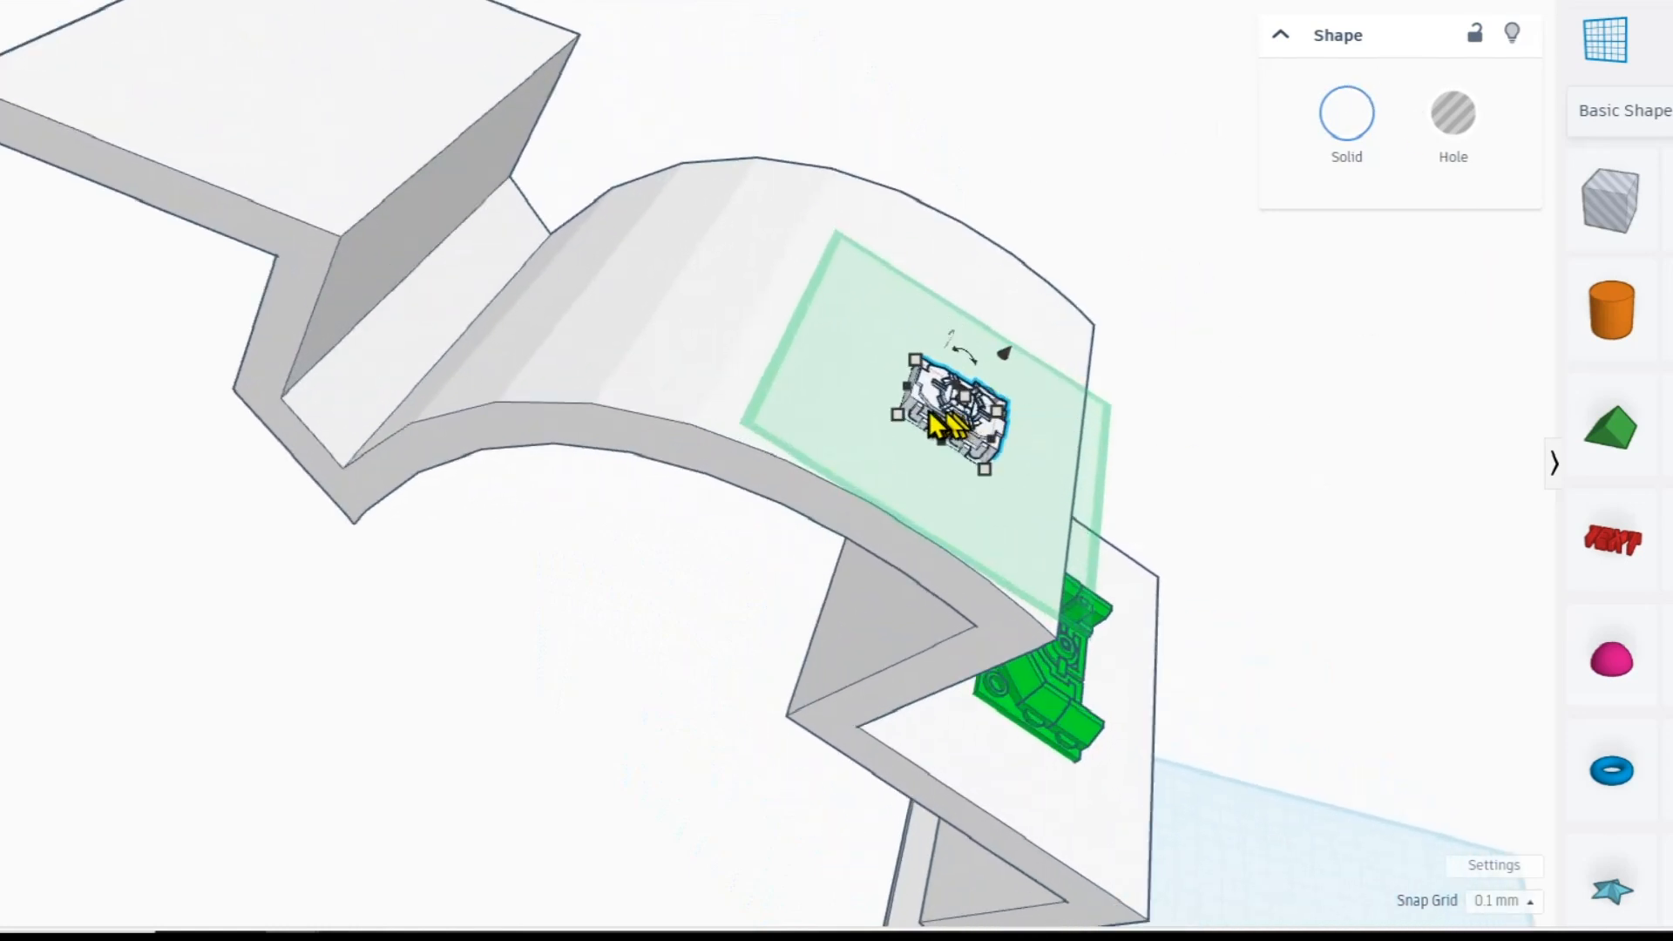
- Cruise a copy of the white detailed panel to the crest of the arched surface
left_click_drag(945, 419, 946, 419)
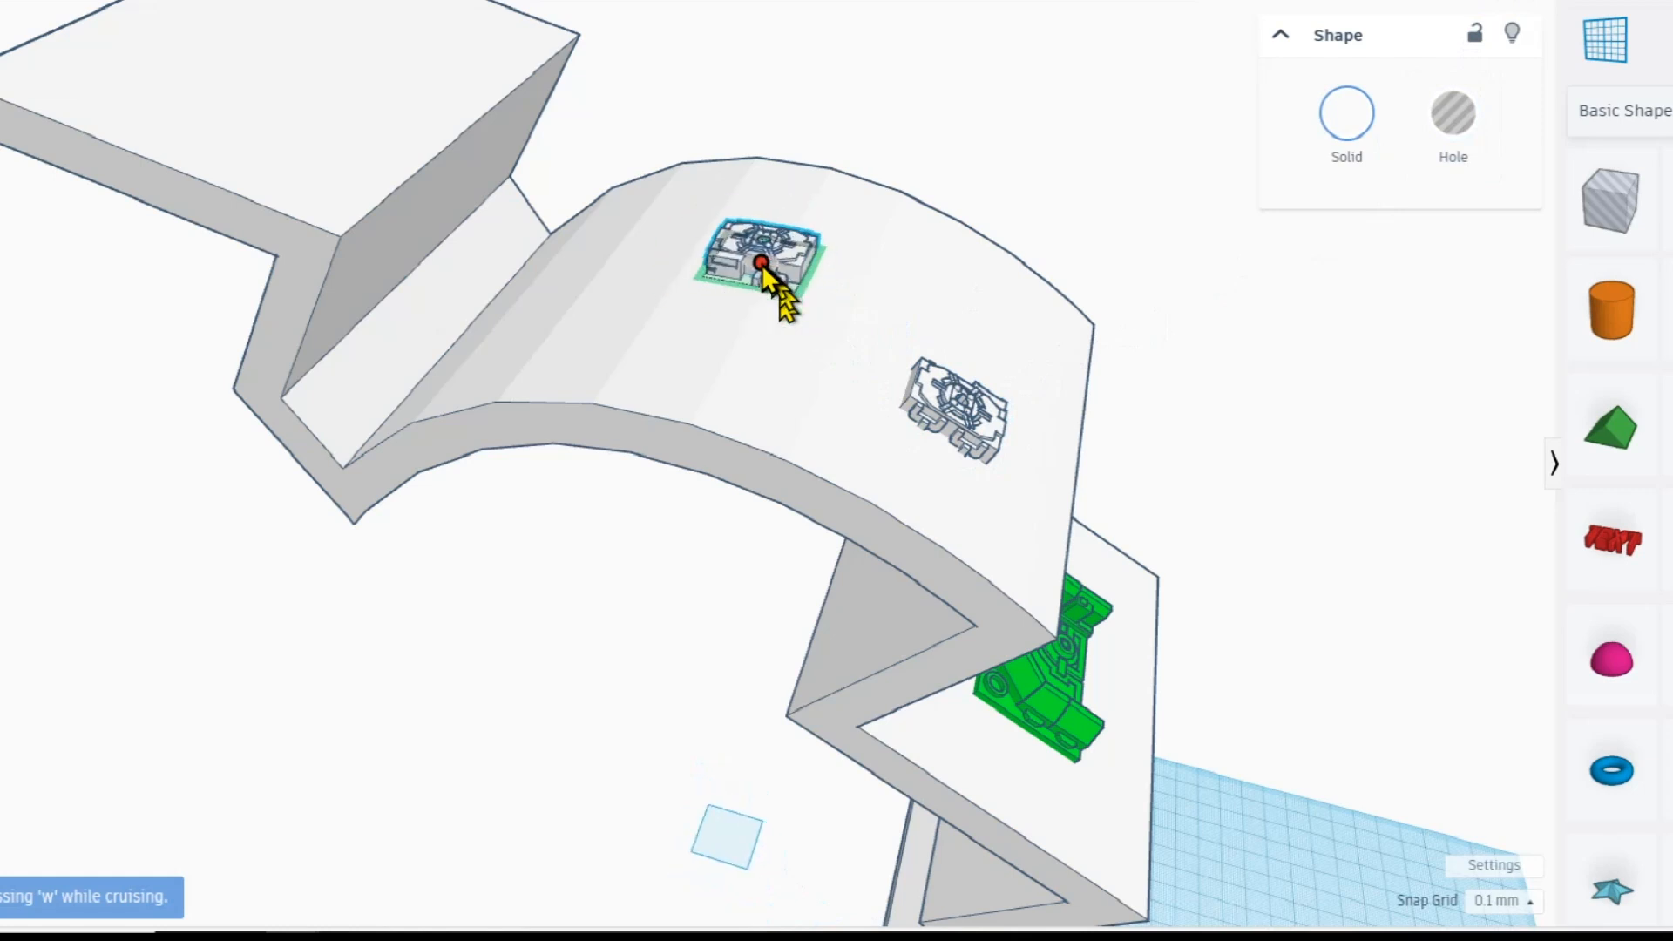
left_click_drag(751, 270, 758, 247)
scroll(754, 254, "up", 2)
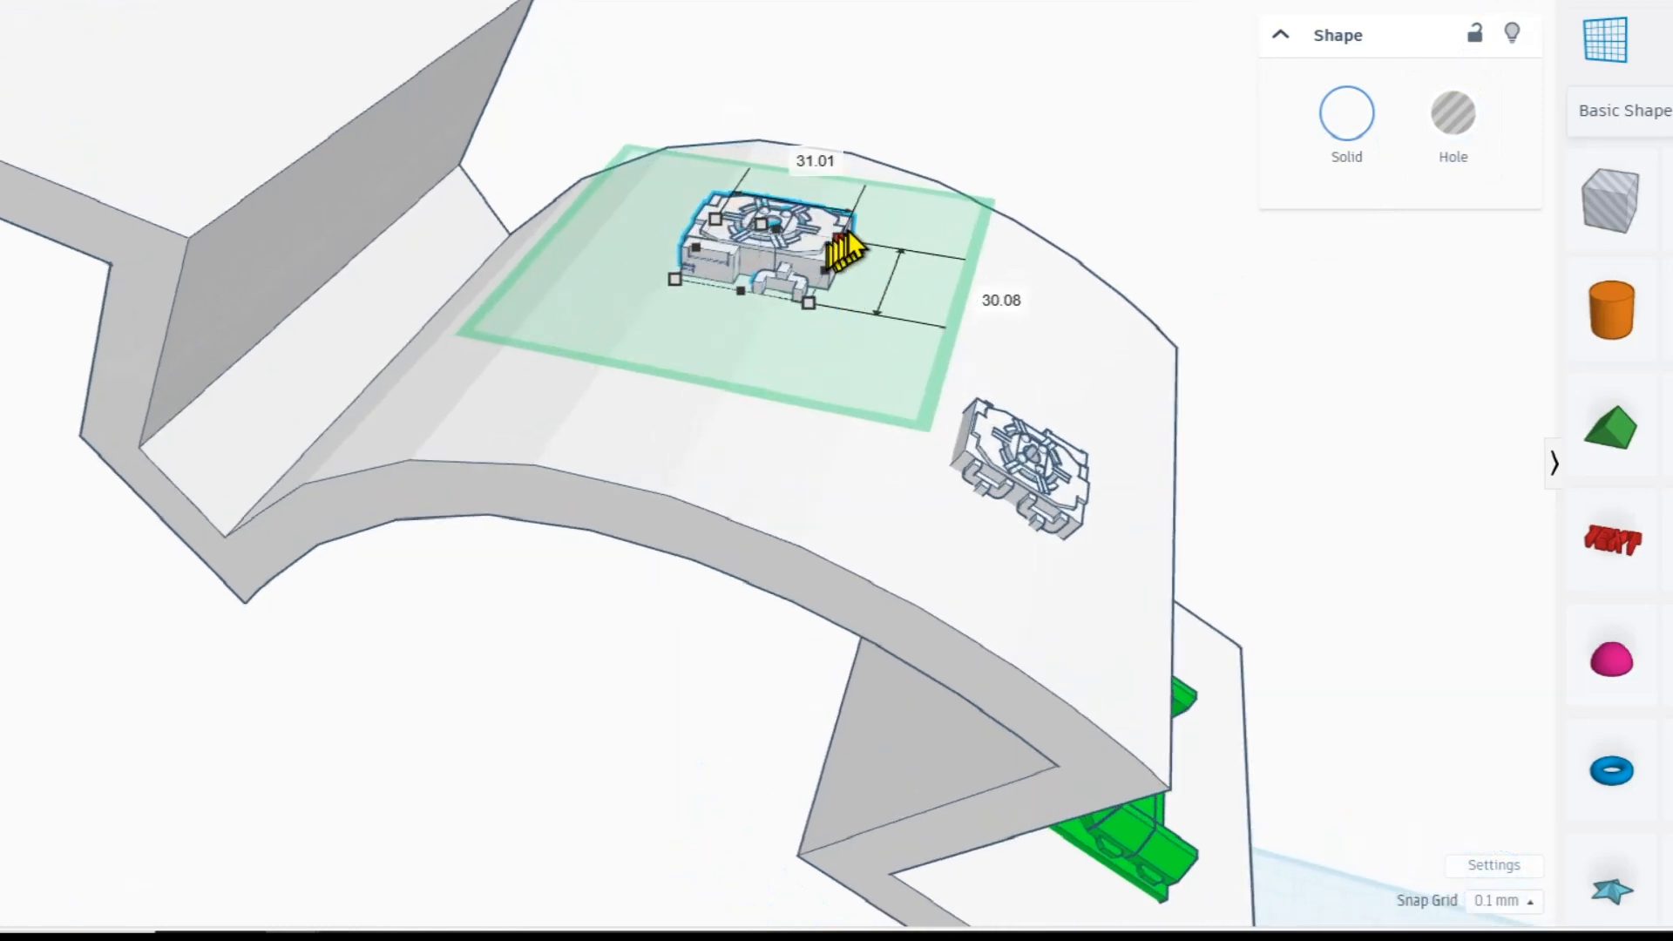
- Enlarge the panel copy on the arch's crest and lower it 6.9 mm into the curved surface
left_click_drag(814, 246, 821, 206)
right_click_drag(822, 206, 704, 469)
scroll(636, 408, "up", 5)
scroll(643, 426, "down", 5)
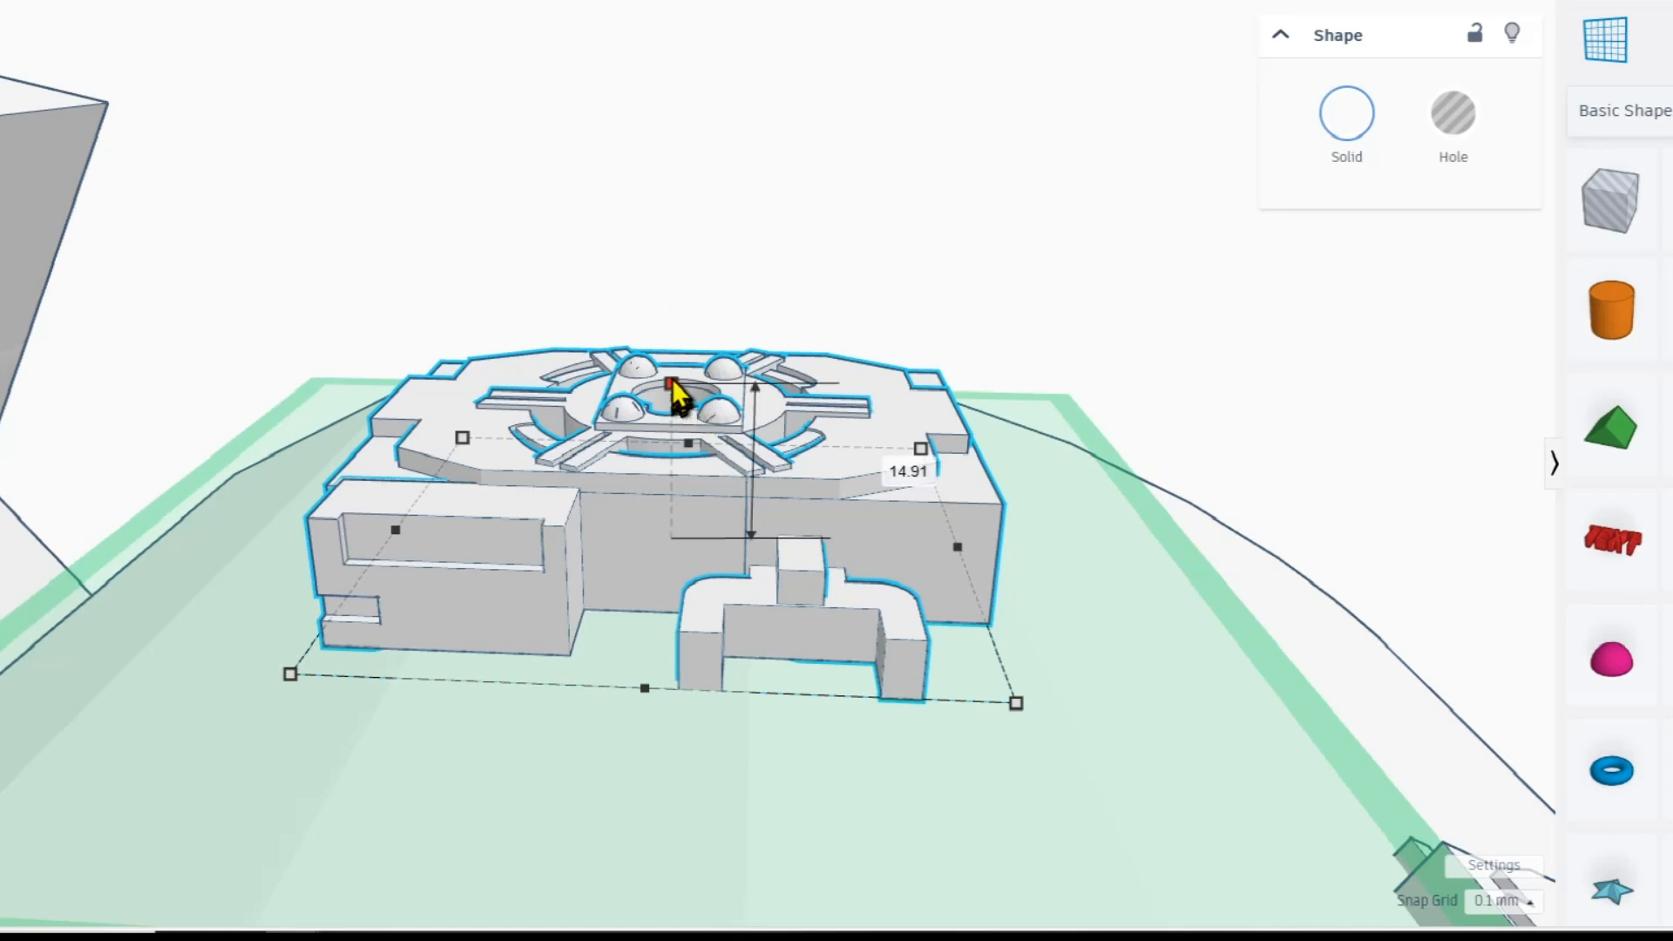
scroll(673, 388, "up", 3)
left_click_drag(673, 280, 657, 352)
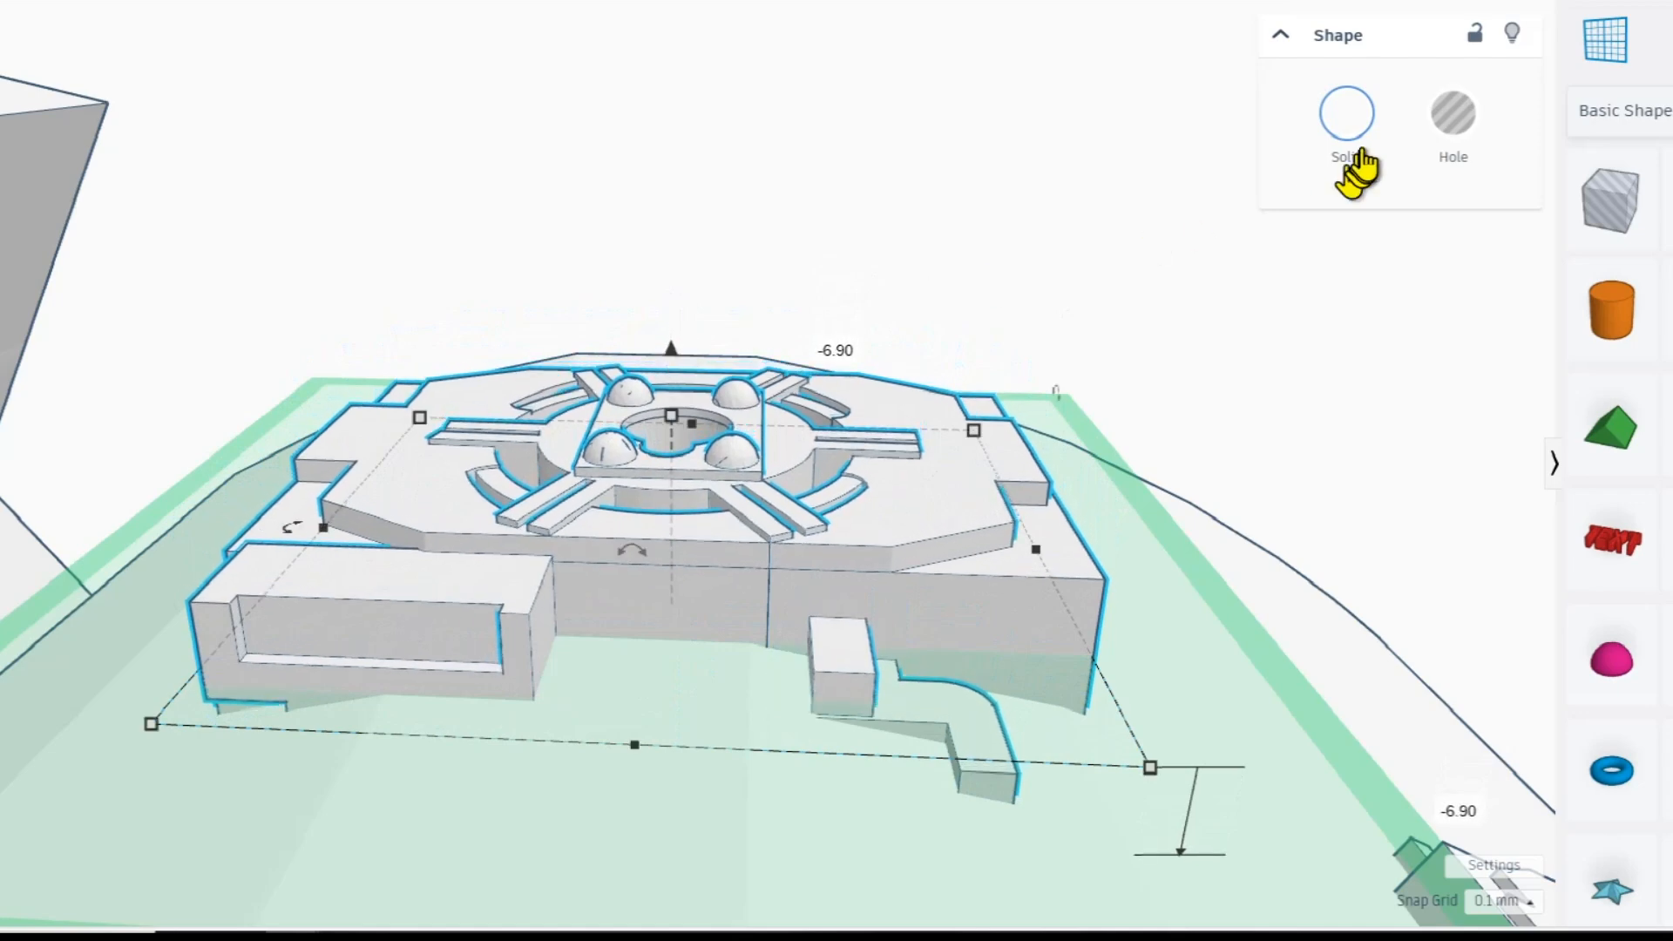
- Try the enlarged panel copy as a hole instead of a solid
left_click(1451, 122)
right_click_drag(858, 253, 990, 264)
left_click(1346, 115)
- Stretch the enlarged panel copy's height to about 41 mm from the underside and drop it onto the workplane
right_click_drag(878, 336, 688, 7)
left_click_drag(671, 568, 652, 789)
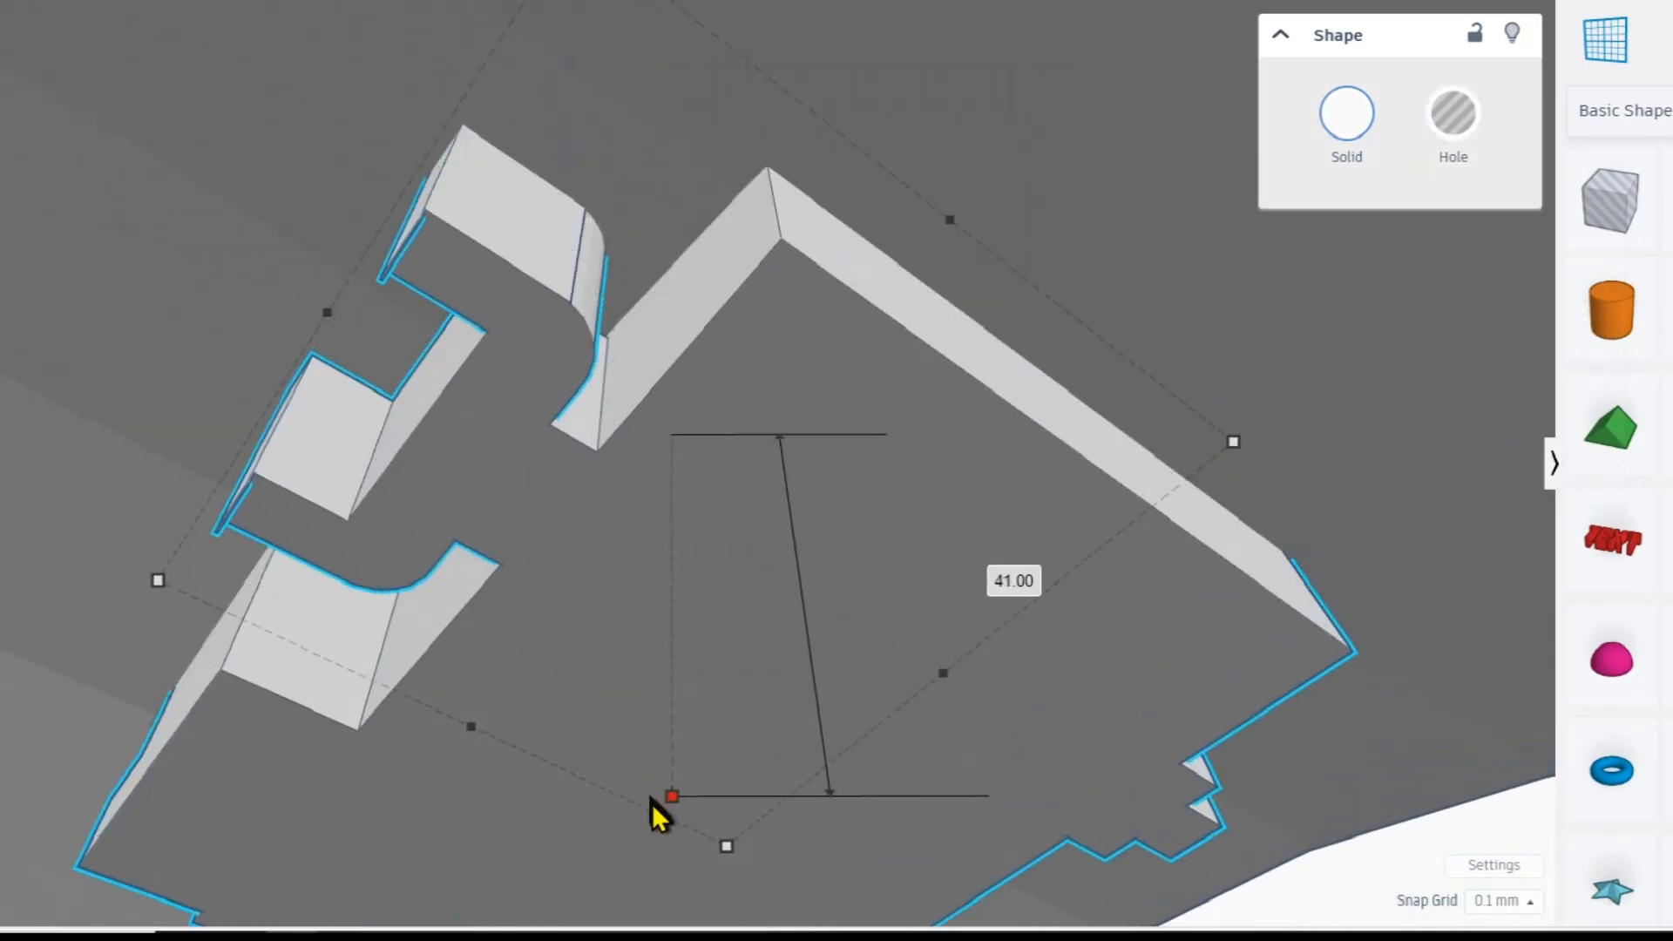
scroll(693, 505, "down", 2)
key("d")
right_click_drag(721, 433, 710, 707)
scroll(714, 716, "down", 4)
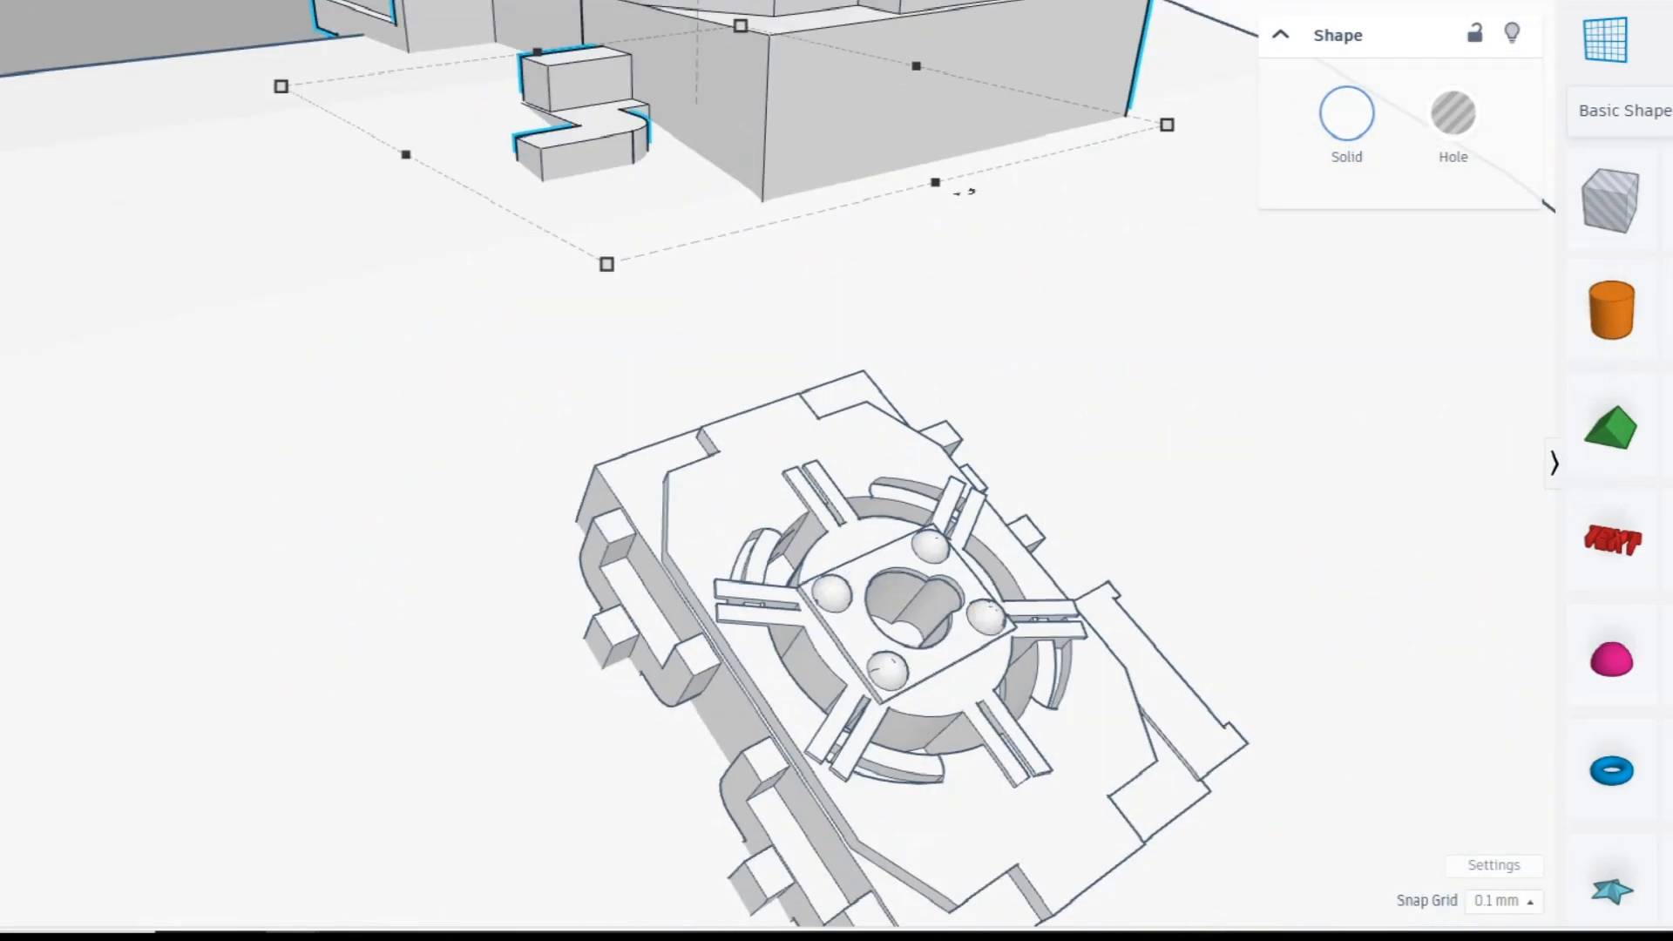
key("f")
scroll(871, 662, "down", 3)
mouse_move(829, 698)
right_mouse_down()
mouse_move(849, 699)
mouse_move(357, 684)
mouse_move(819, 701)
right_mouse_up()
right_click_drag(682, 655, 479, 601)
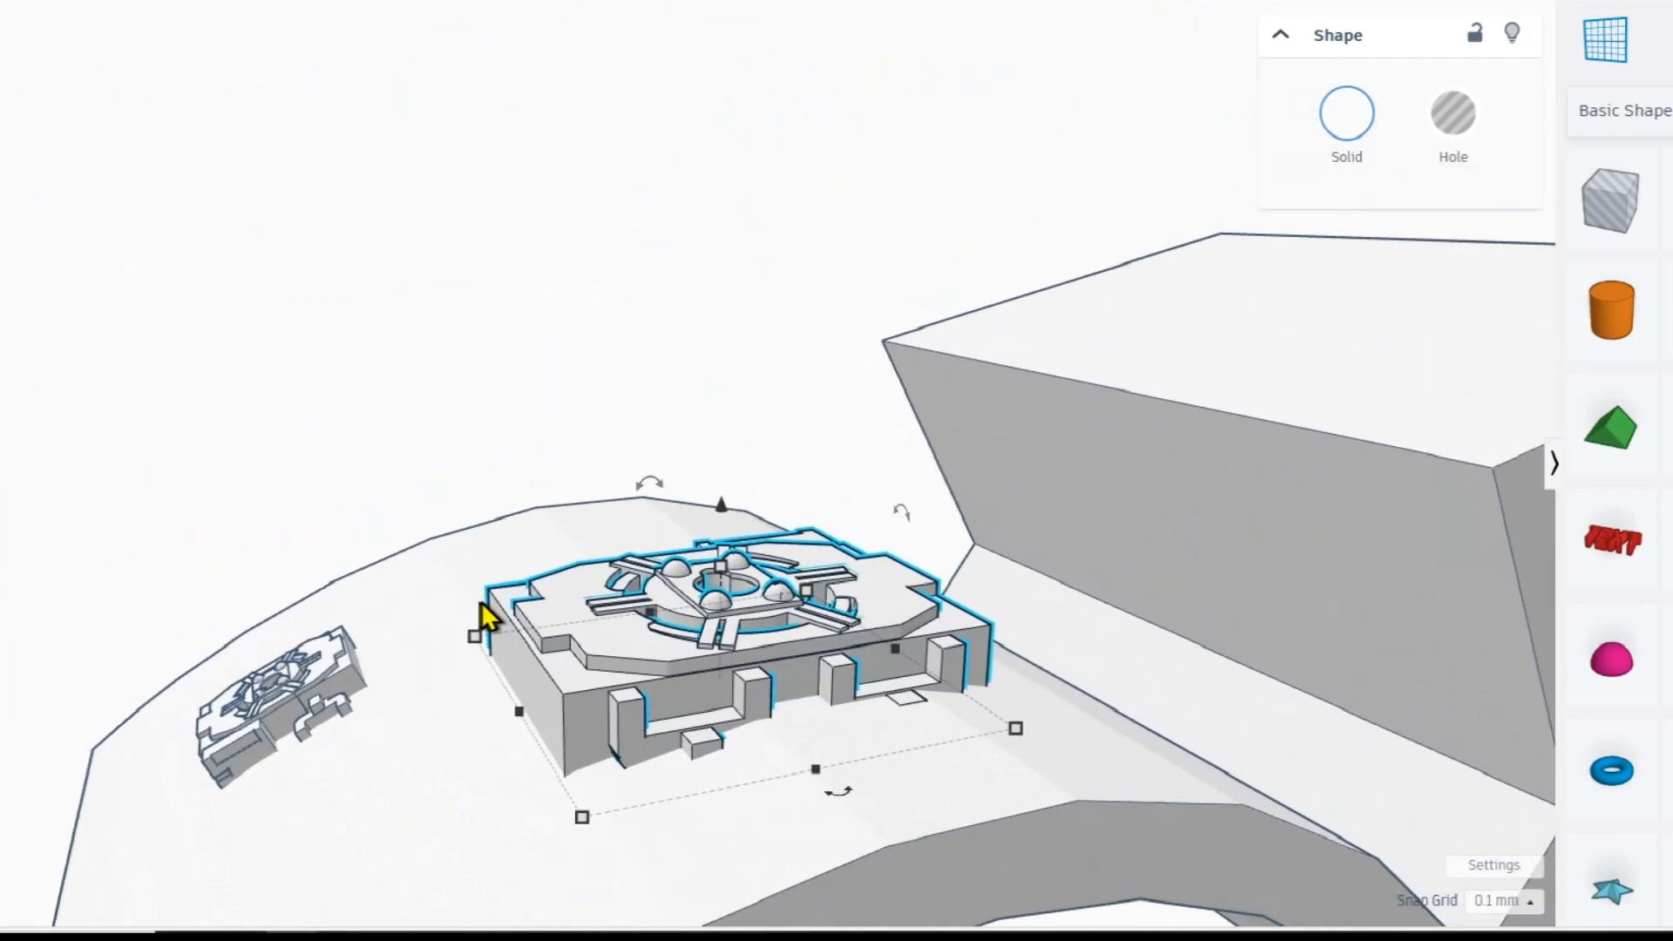
right_click_drag(874, 558, 906, 540)
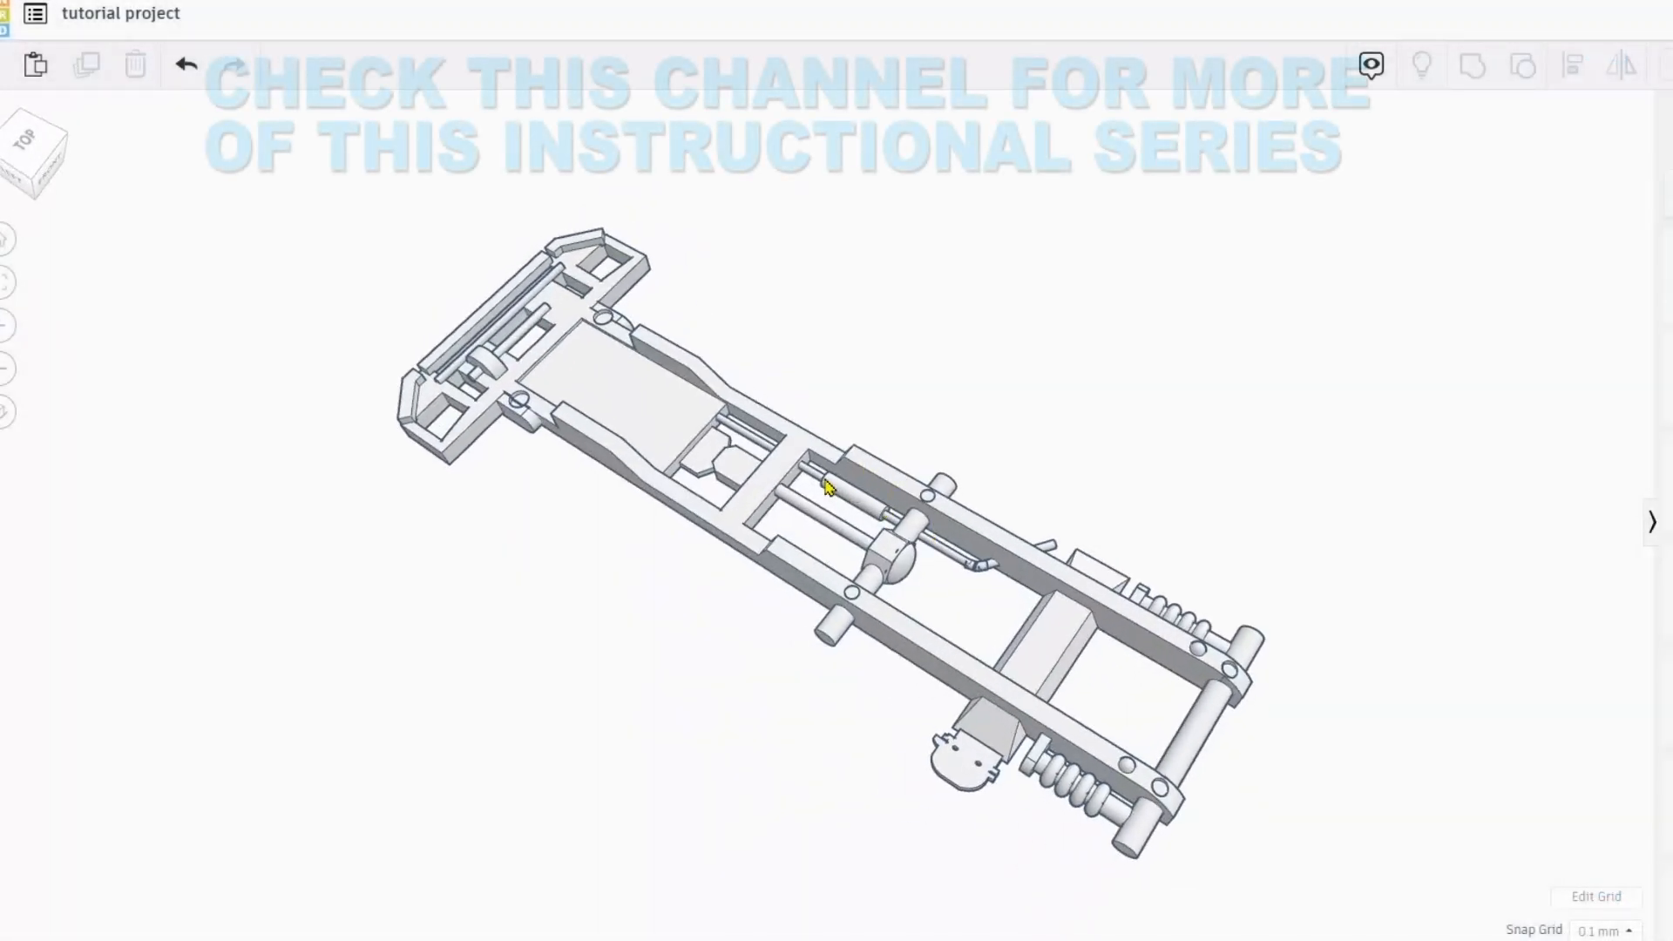
right_click_drag(592, 634, 1112, 609)
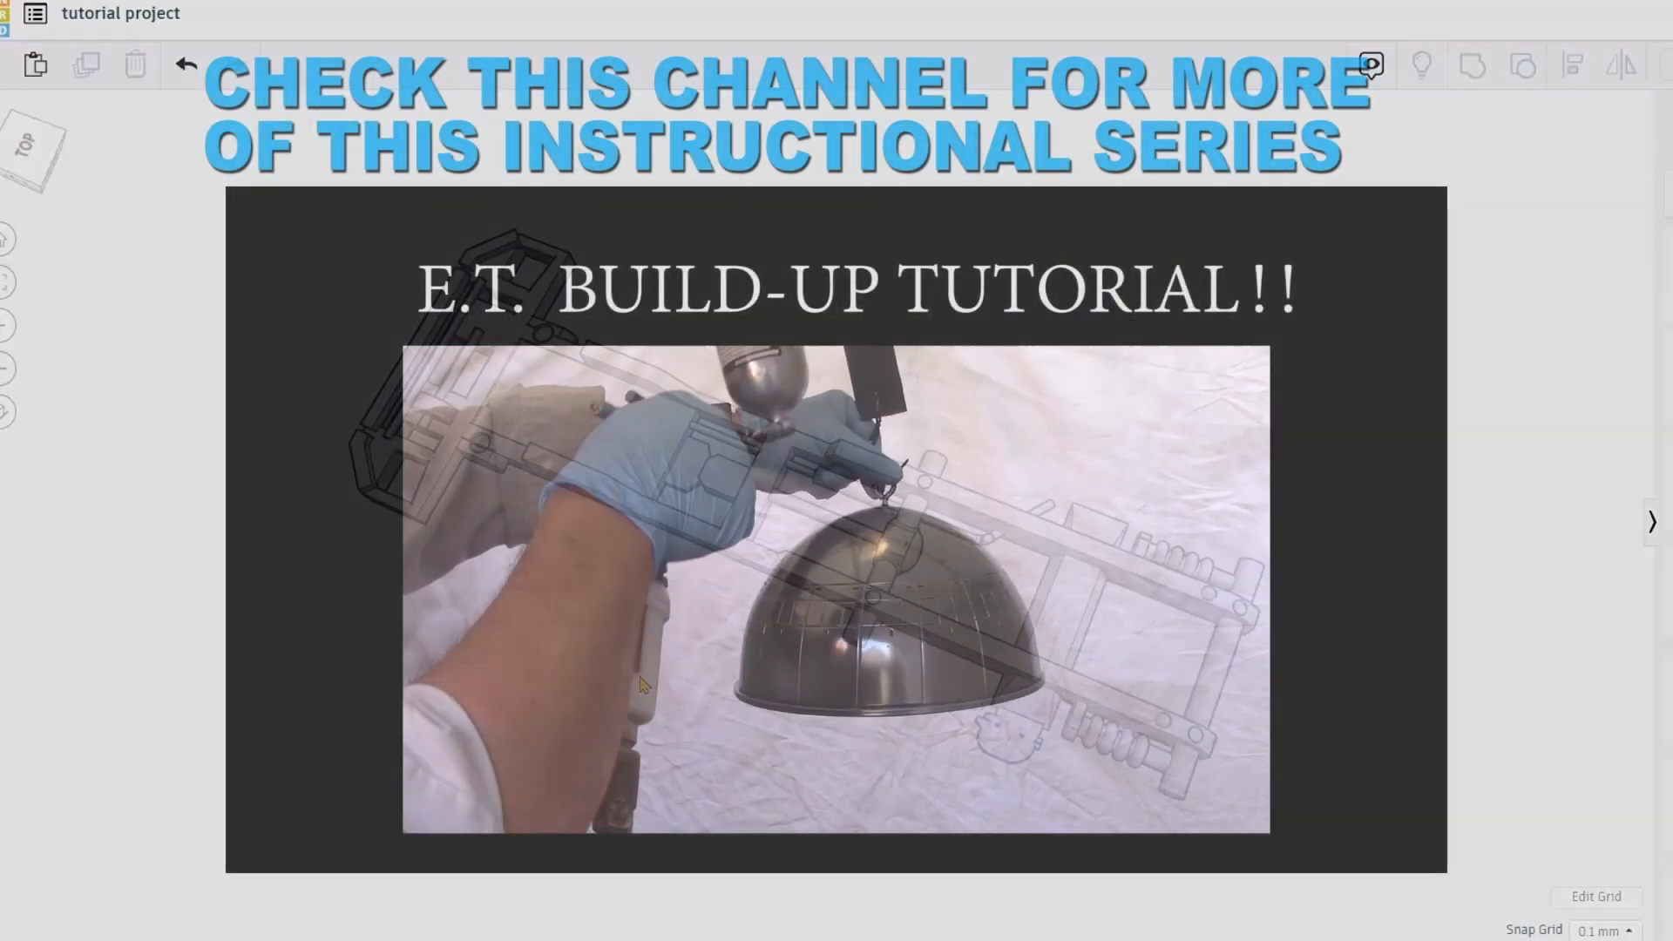